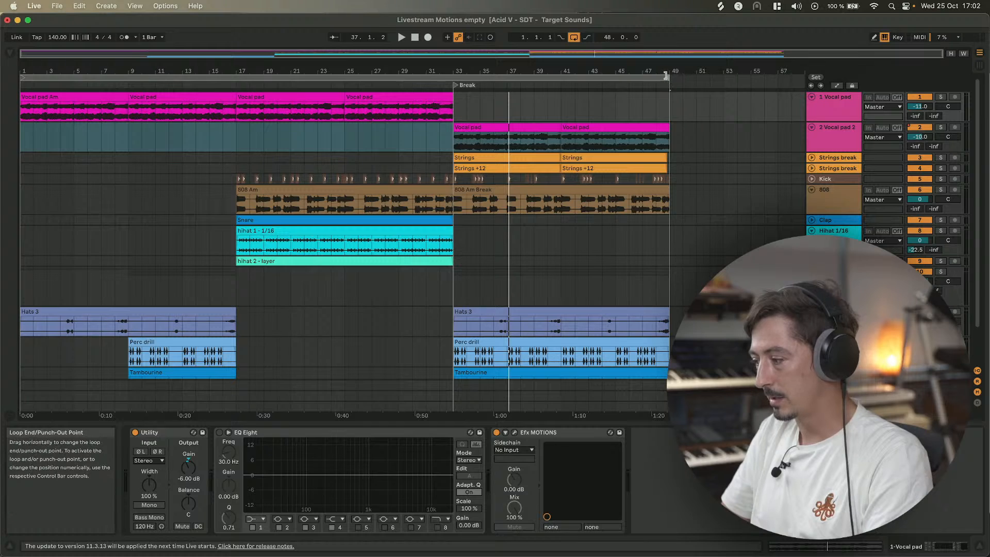
Set the arrangement loop to span bars 1 to 17.
left_click_drag(668, 78, 449, 78)
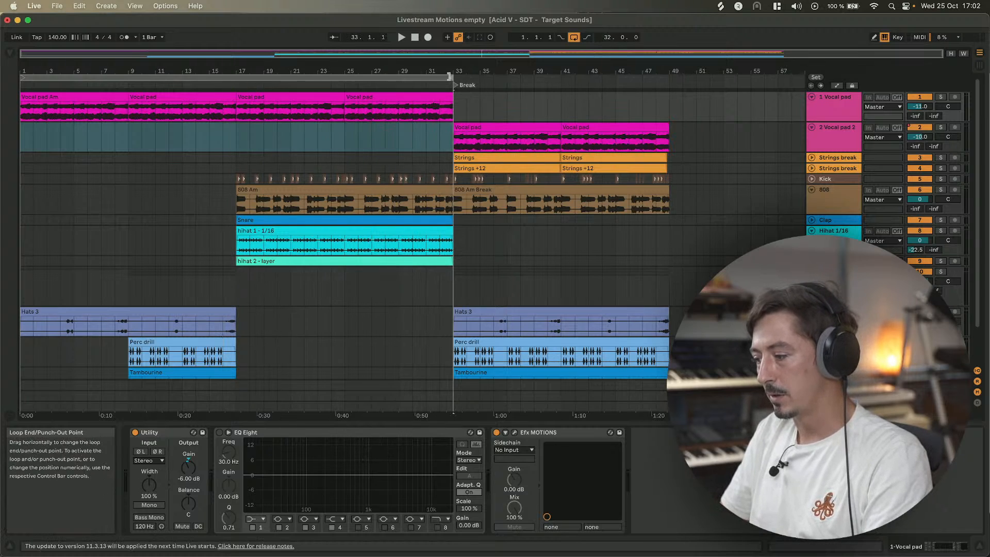
left_click_drag(21, 77, 239, 94)
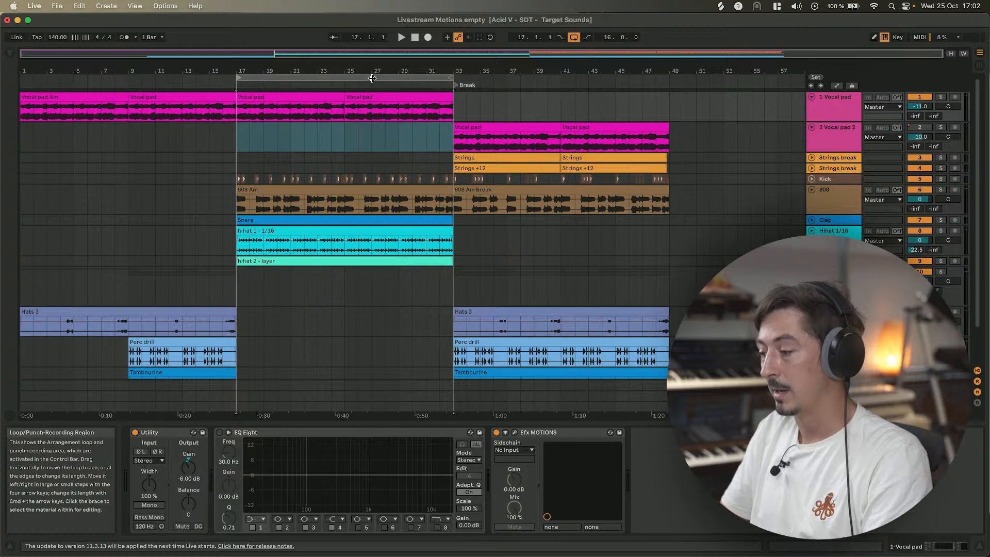
left_click_drag(372, 77, 119, 72)
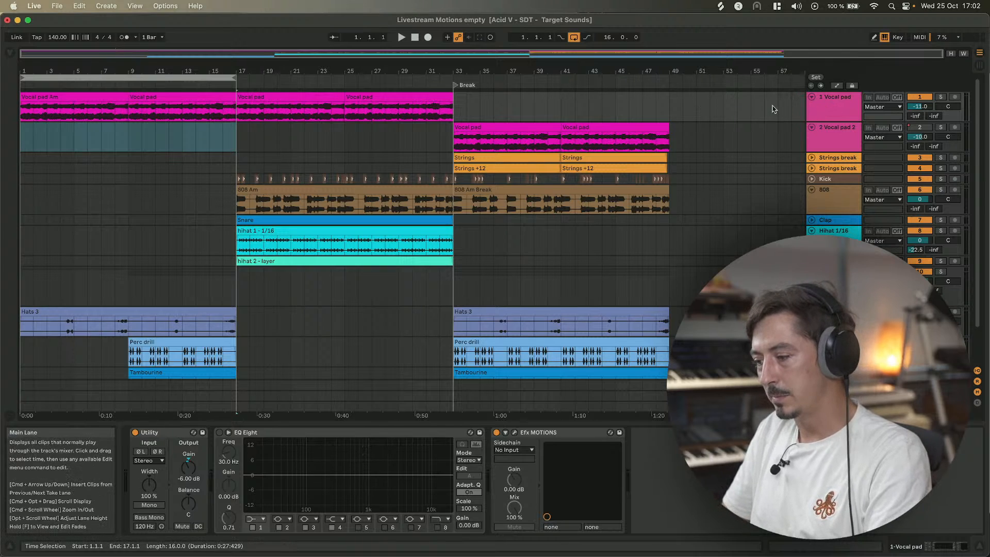
Play the loop and briefly open the Efx MOTIONS plugin window on the Vocal pad track.
key("space")
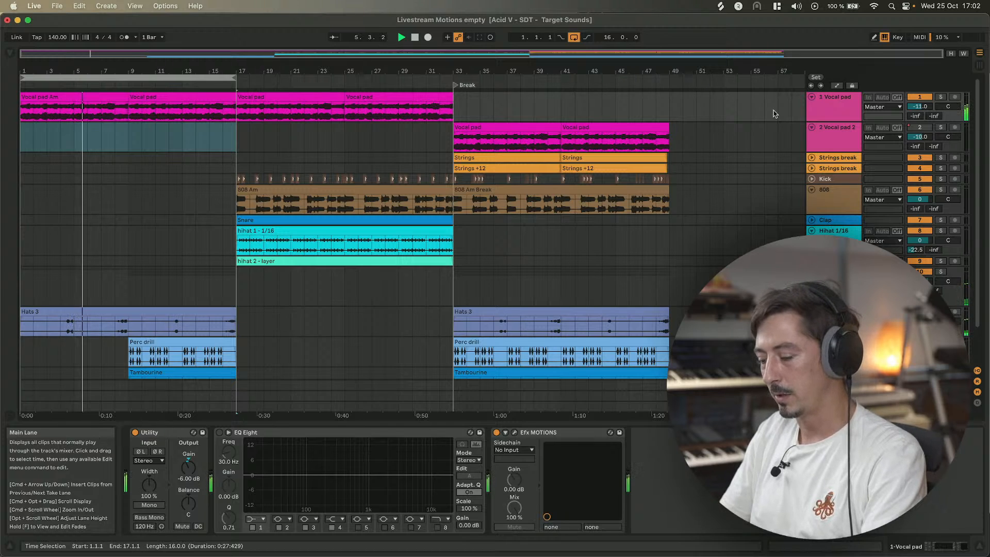
left_click(833, 109)
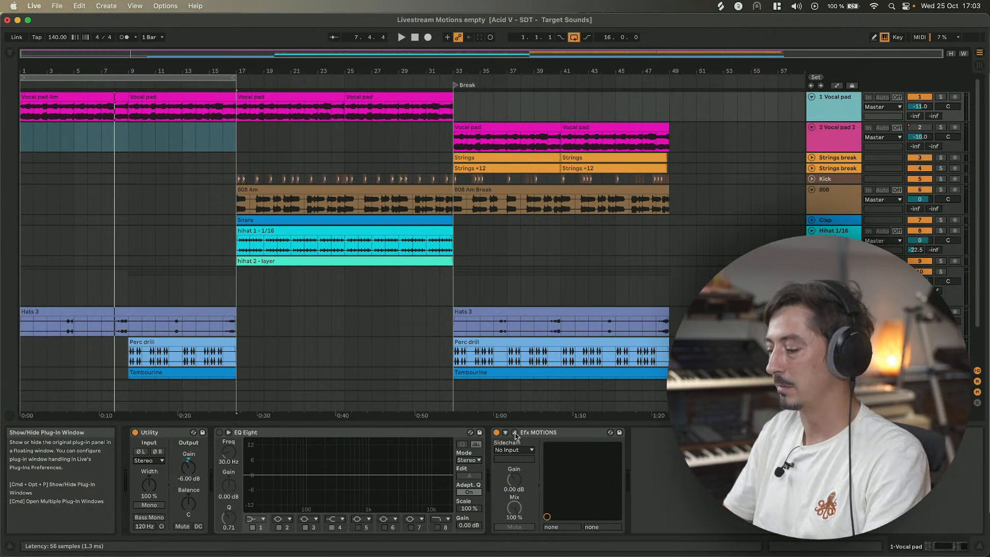
left_click(515, 433)
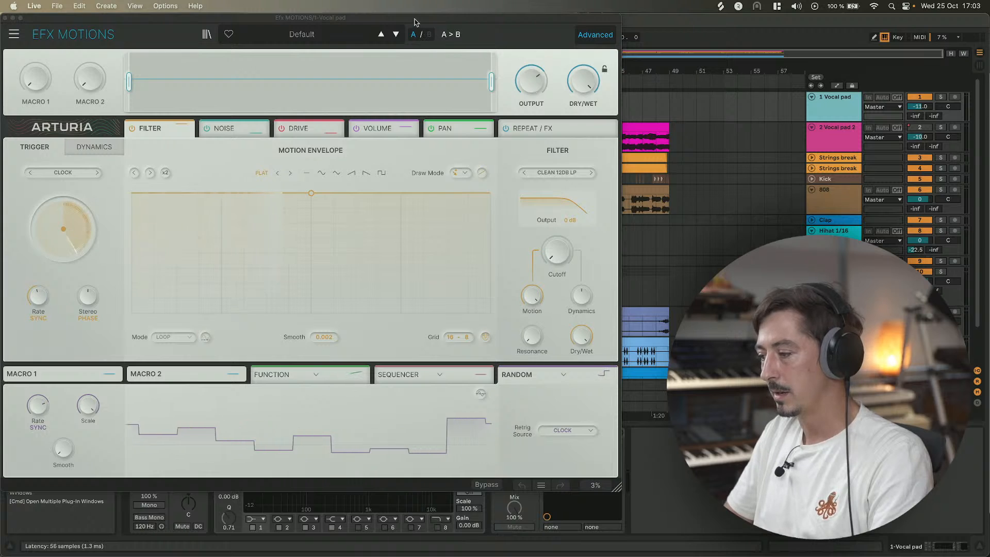
left_click(5, 17)
Audition playback from bar 17, then select the first Vocal pad Am clip.
left_click(236, 115)
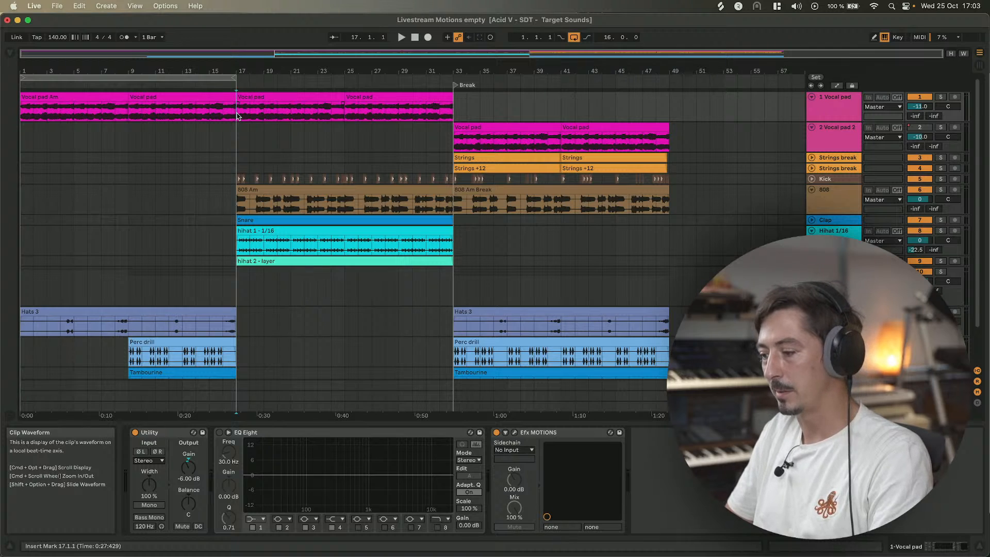
key("space")
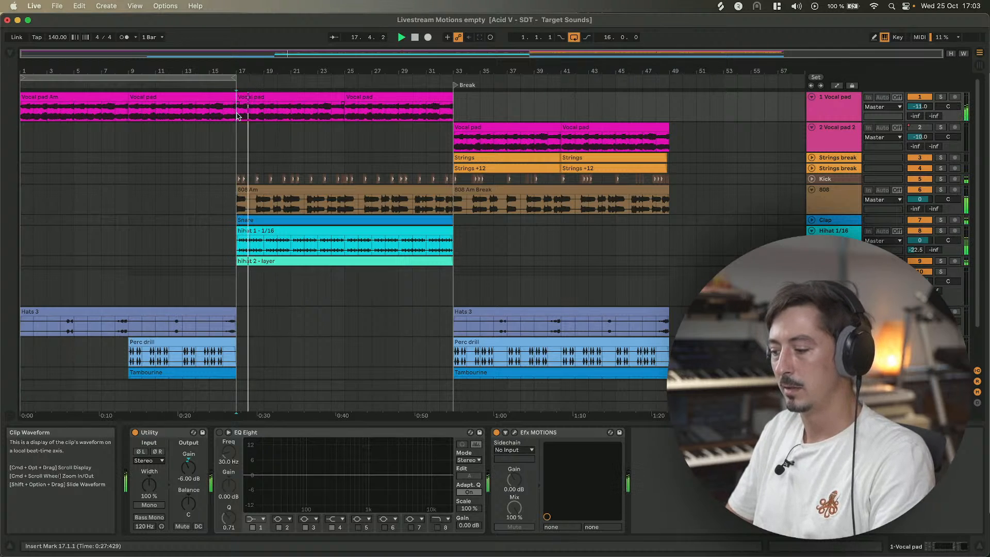
key("space")
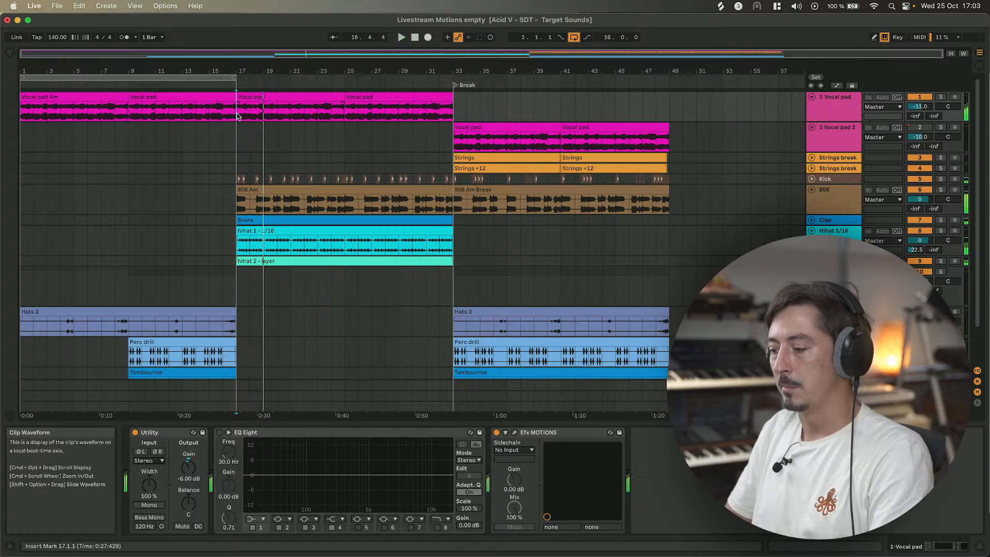
left_click(103, 94)
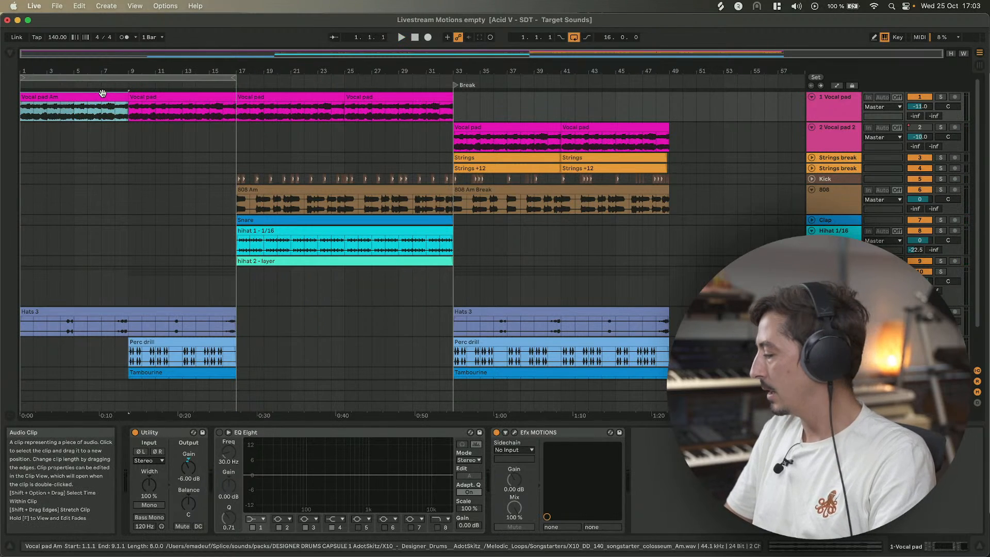
Open the Efx MOTIONS plugin window and load the Crystal Echoes preset from the Reverse category.
left_click(515, 433)
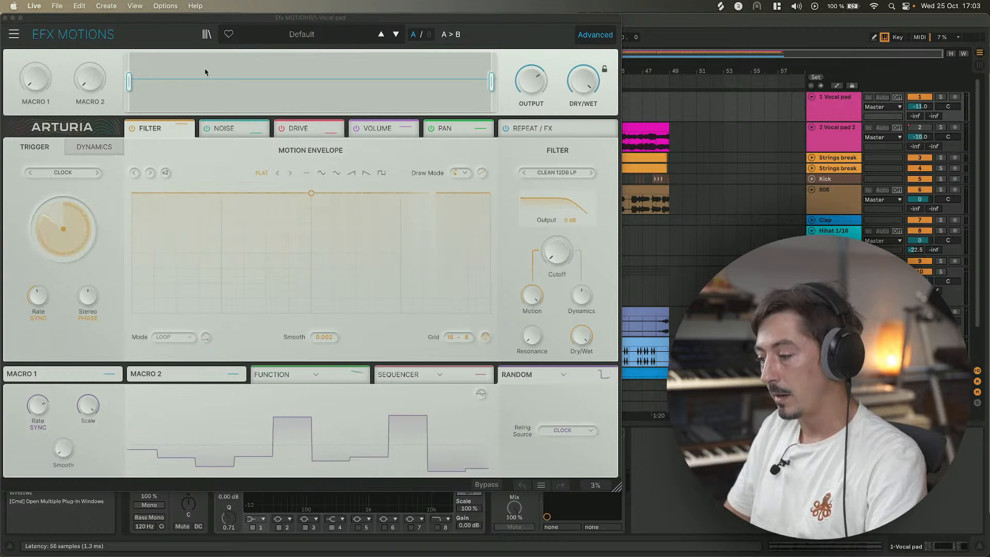
left_click(306, 35)
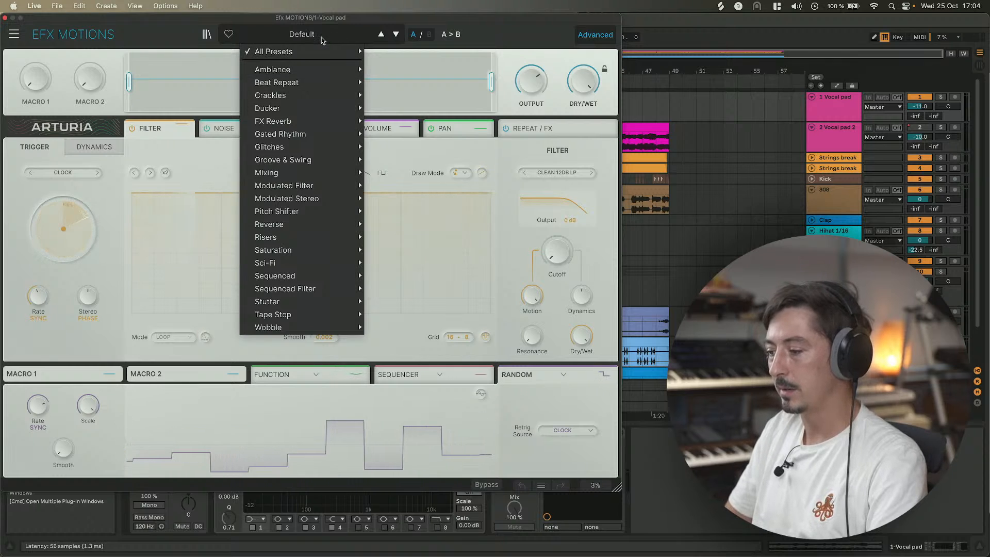
mouse_move(304, 282)
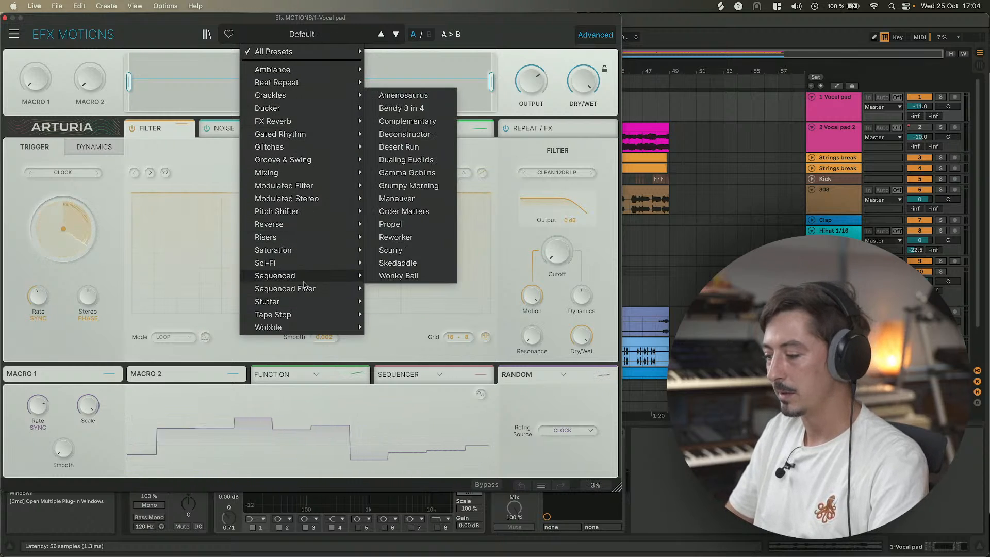
mouse_move(283, 92)
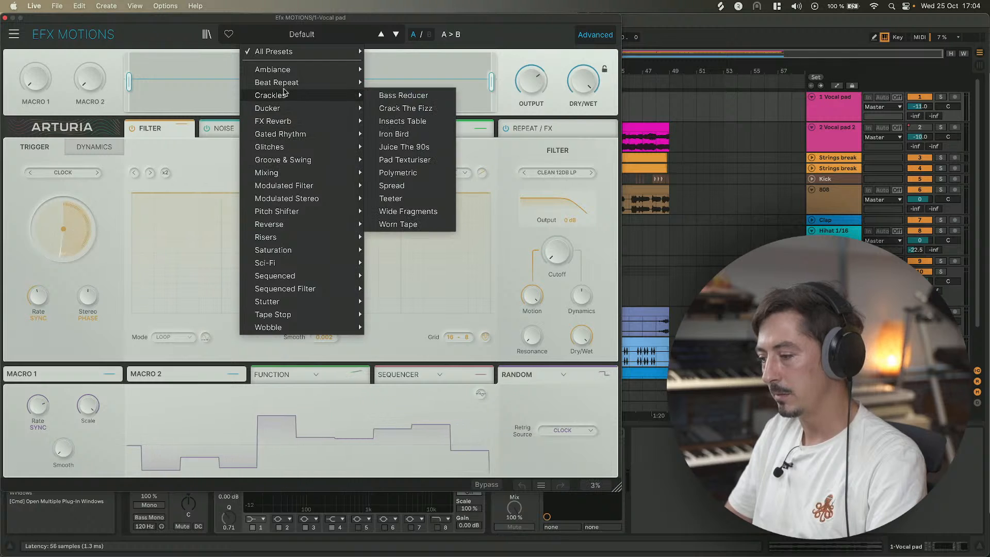
mouse_move(292, 74)
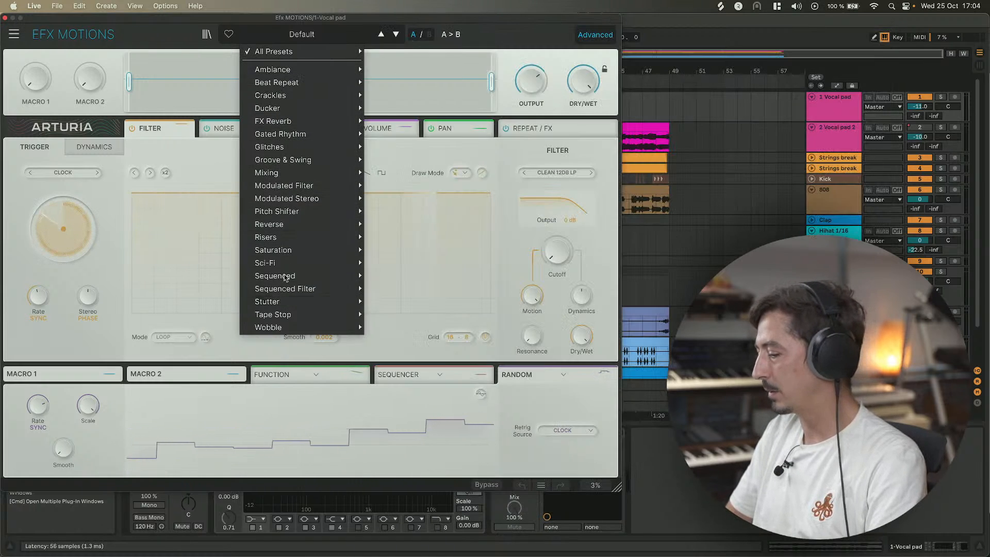
mouse_move(285, 224)
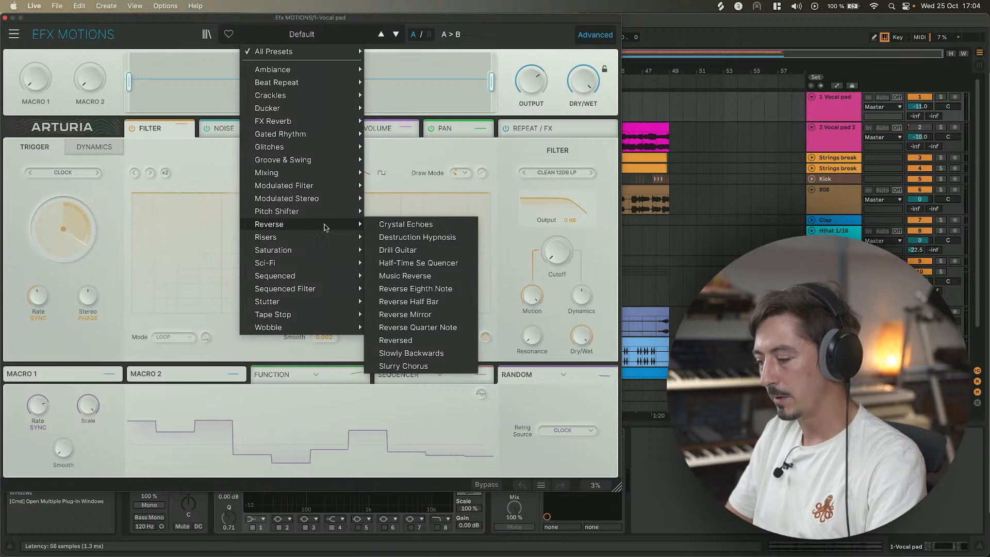
left_click(397, 227)
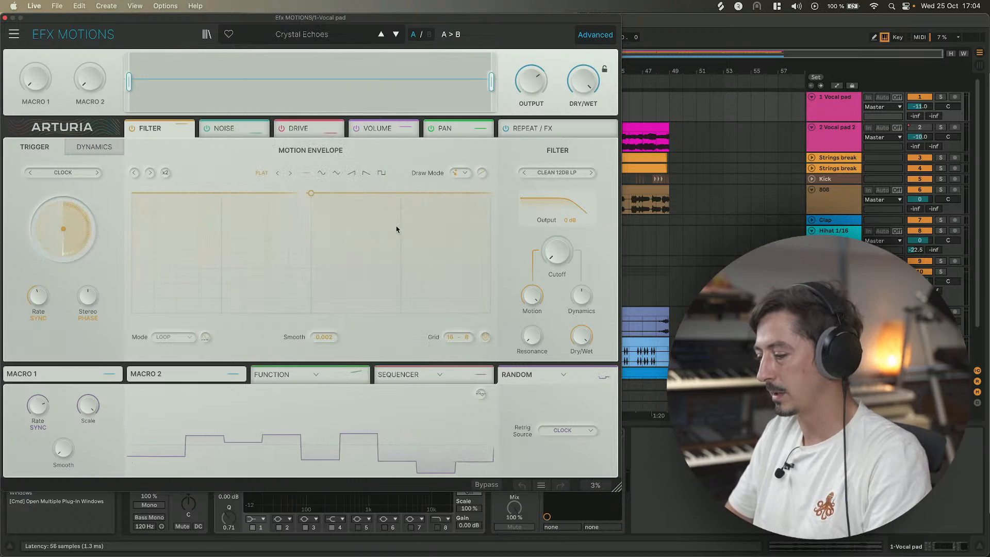
Step through the following presets while playing, settling on the Half-Time Se Quencer preset.
key("space")
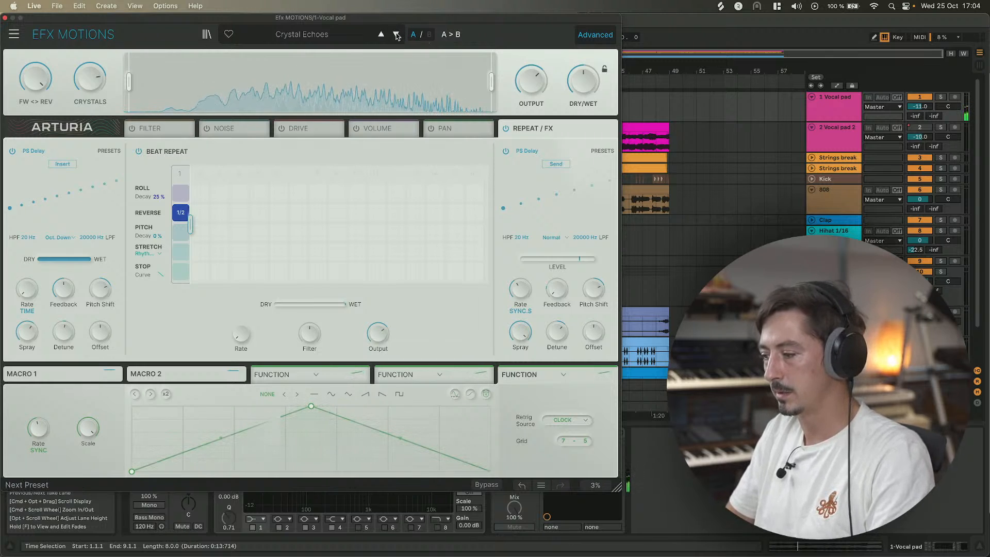
left_click(396, 36)
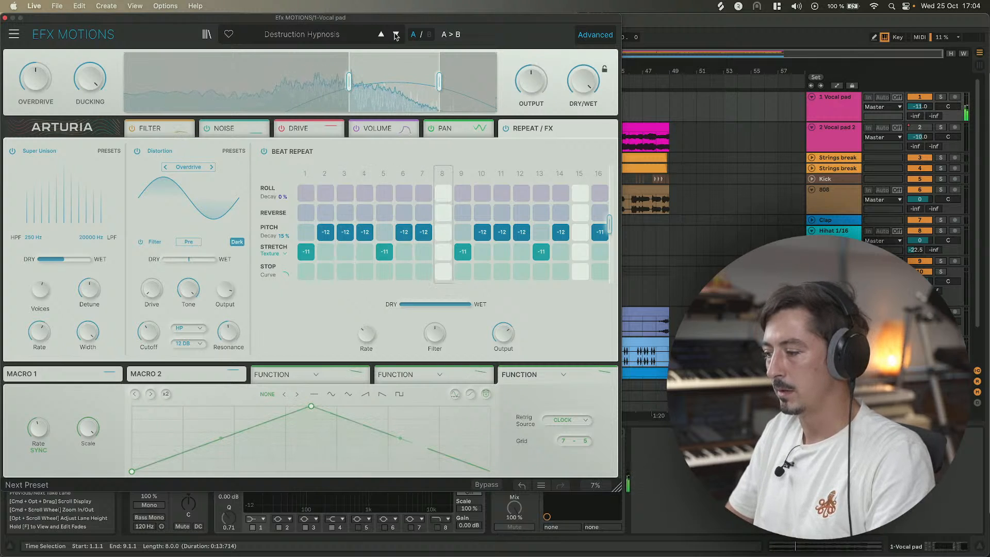
left_click(396, 35)
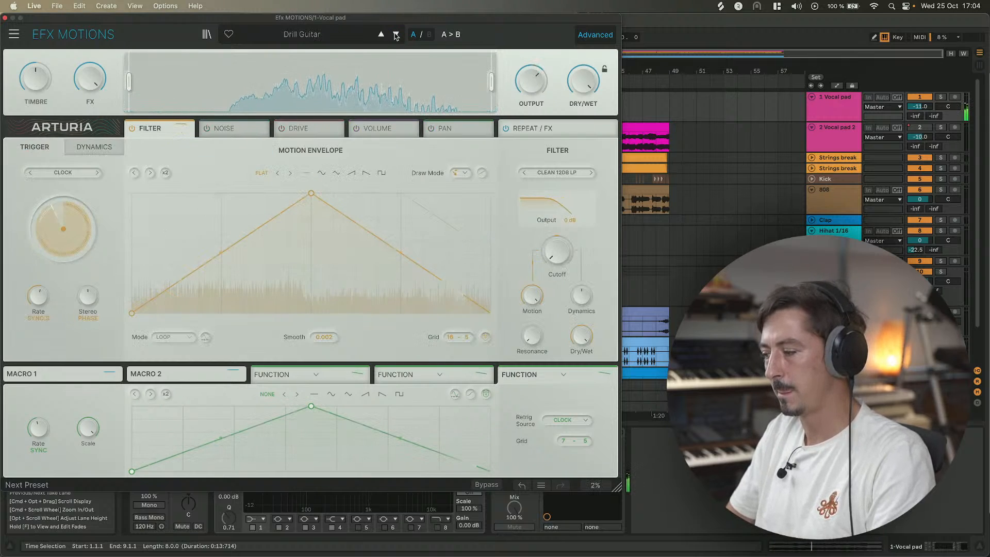
mouse_move(583, 81)
left_mouse_down()
mouse_move(583, 95)
mouse_move(583, 65)
left_mouse_up()
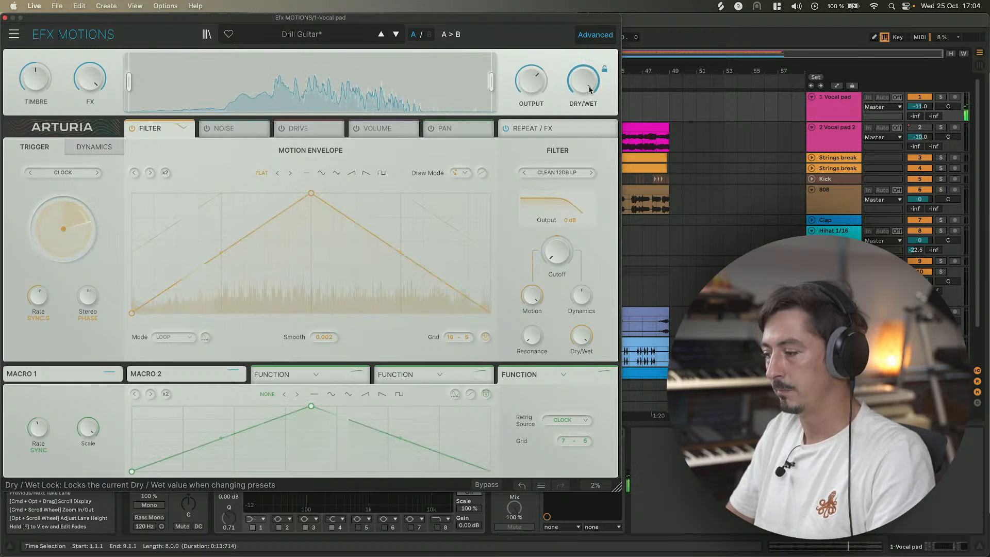
left_click(395, 35)
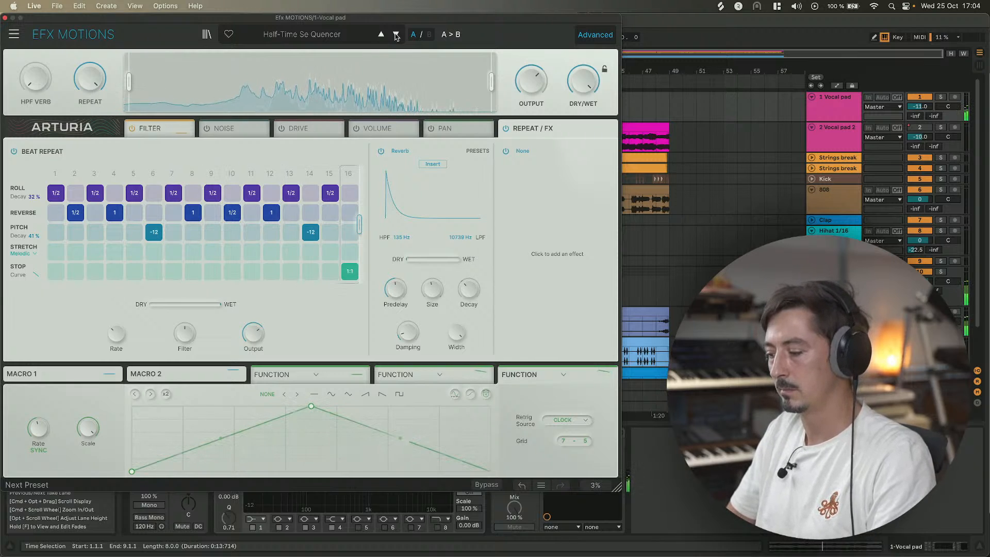
key("space")
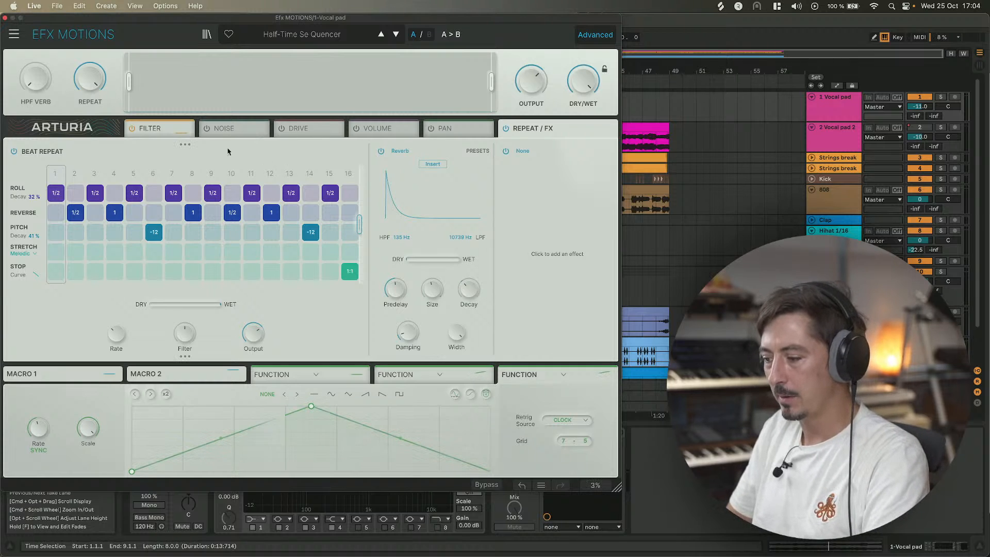
Inspect the Filter, Noise, Drive, Volume and Pan modules, returning to the Repeat / FX module.
left_click(168, 128)
left_click(232, 128)
left_click(324, 129)
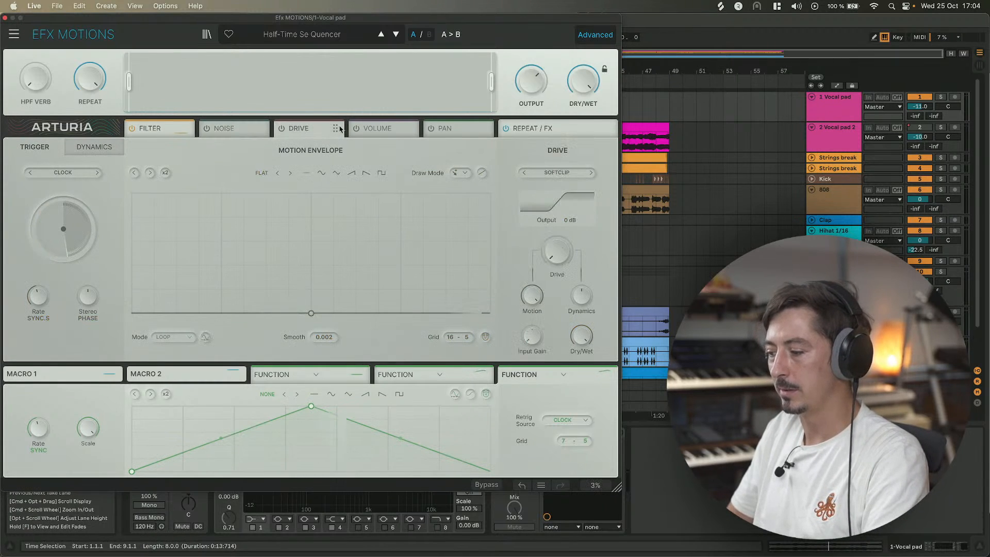
left_click(365, 129)
left_click(449, 136)
left_click(183, 129)
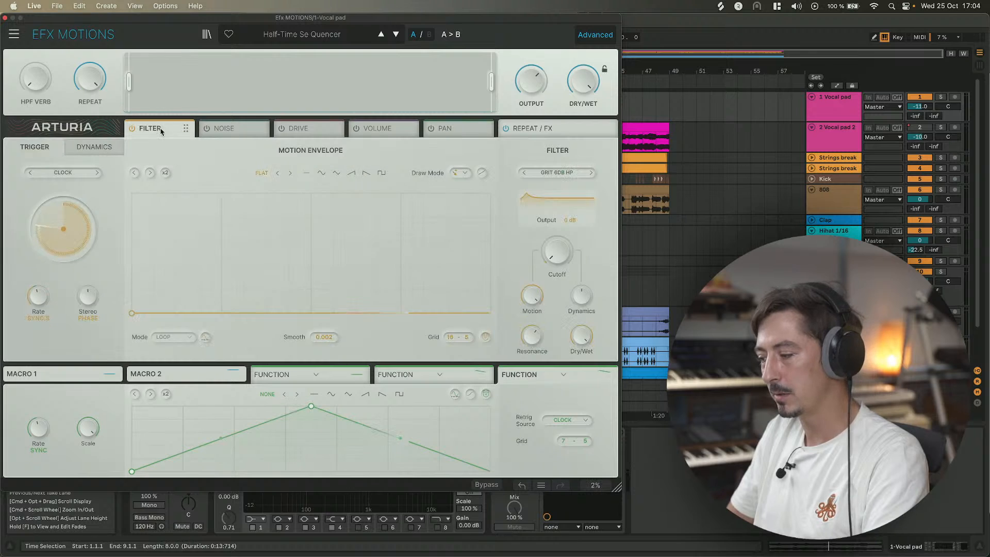
left_click(555, 131)
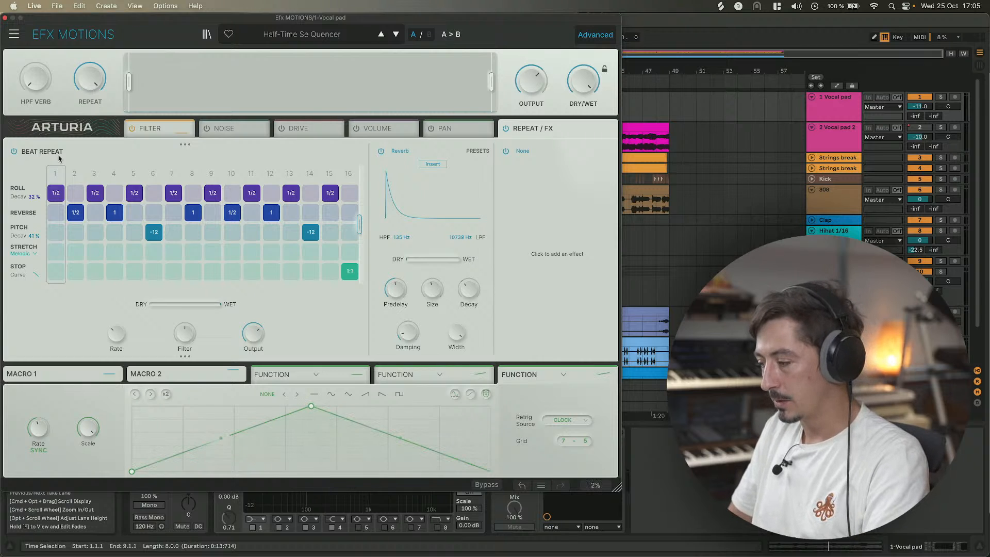
Clear the -12 pitch steps at steps 6 and 14 of the Beat Repeat sequence while auditioning.
key("space")
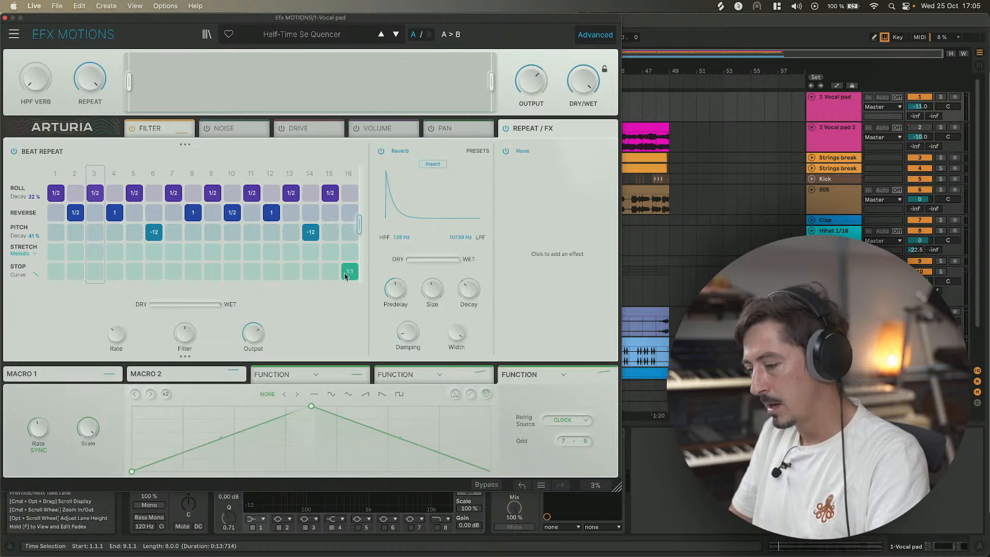
key("space")
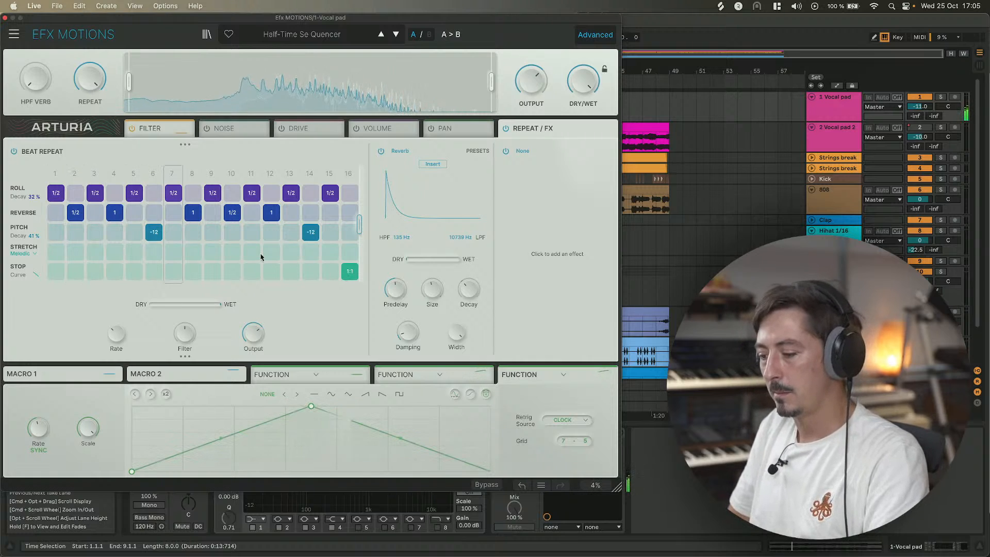
key("space")
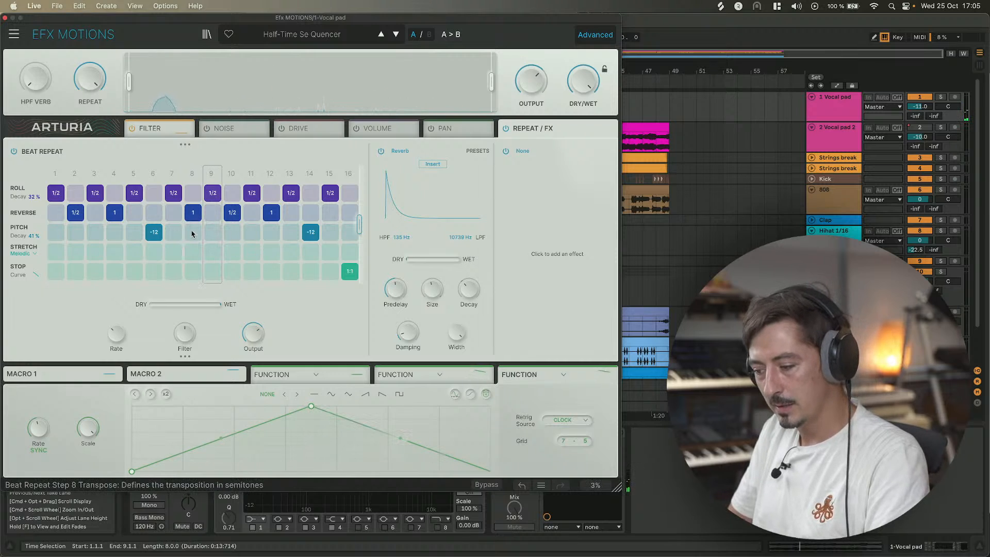
left_click(160, 233)
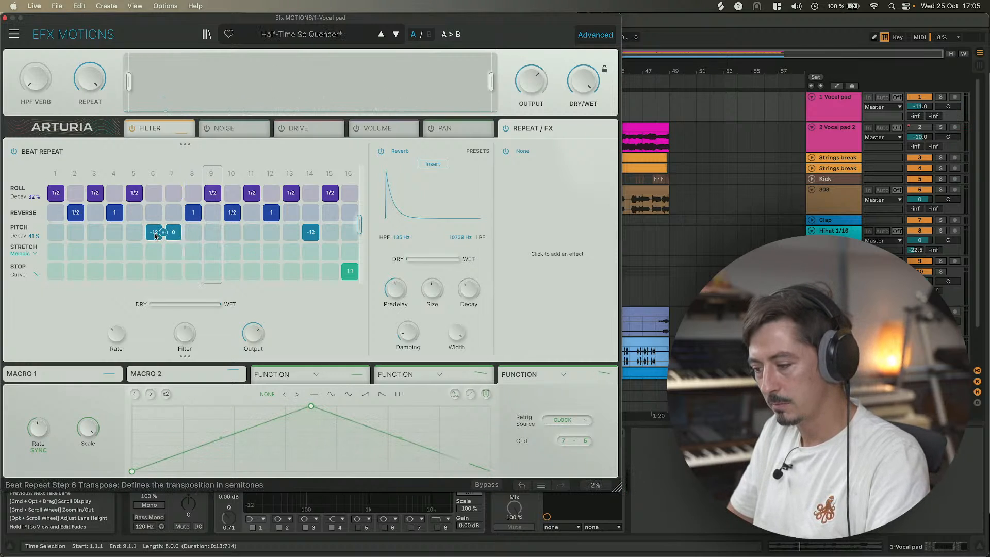
left_click(522, 486)
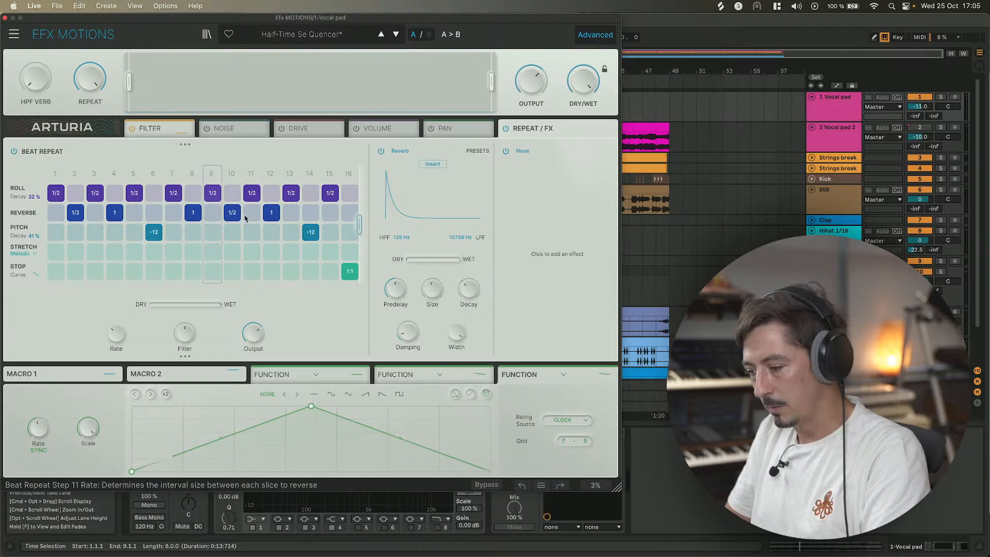
left_click(307, 233)
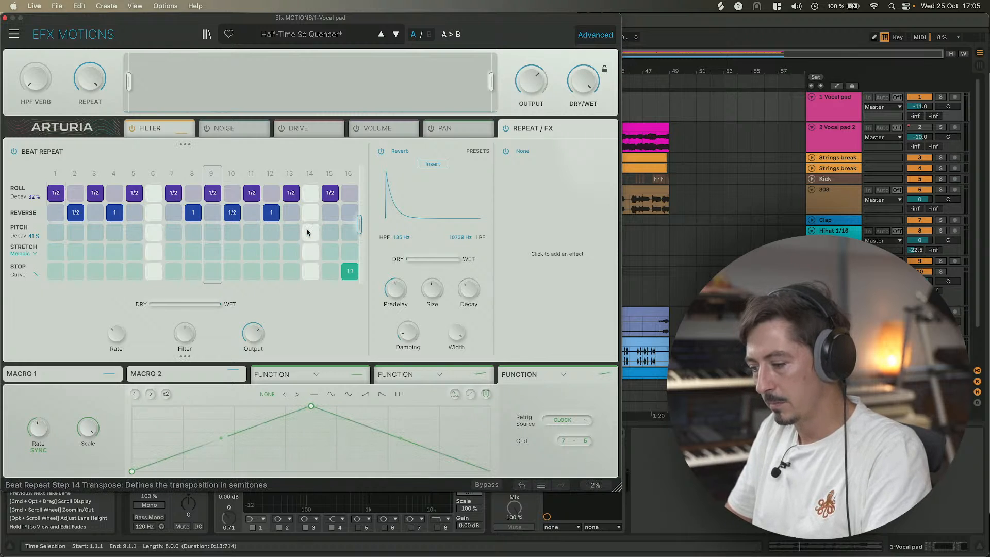
Add 1/2 reverse steps at steps 6 and 14 of the Beat Repeat sequence during playback.
key("space")
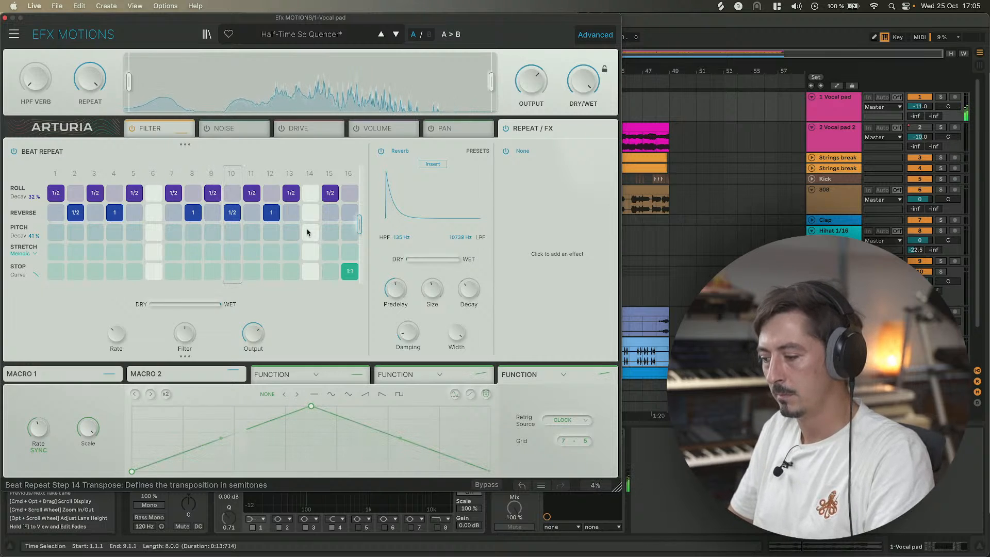
left_click(152, 216)
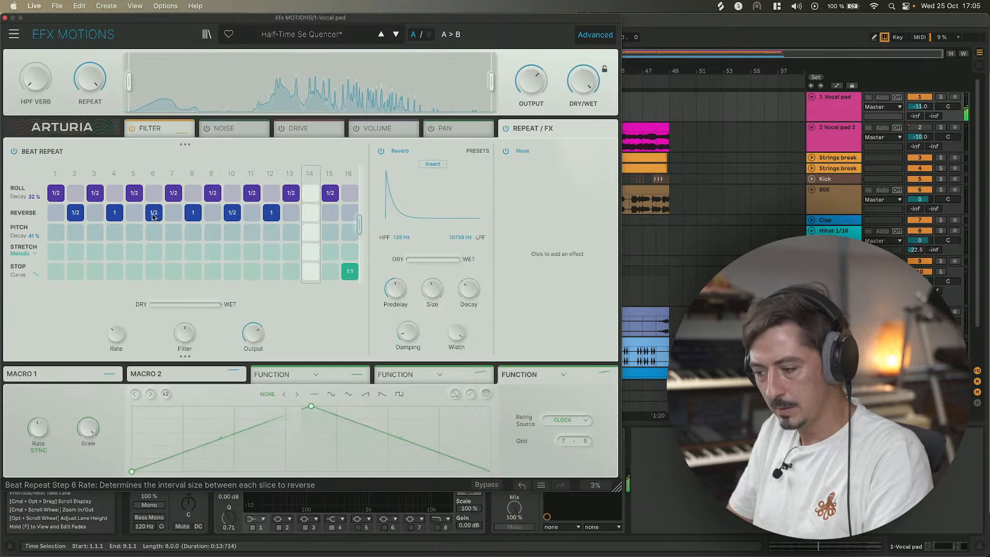
left_click(311, 214)
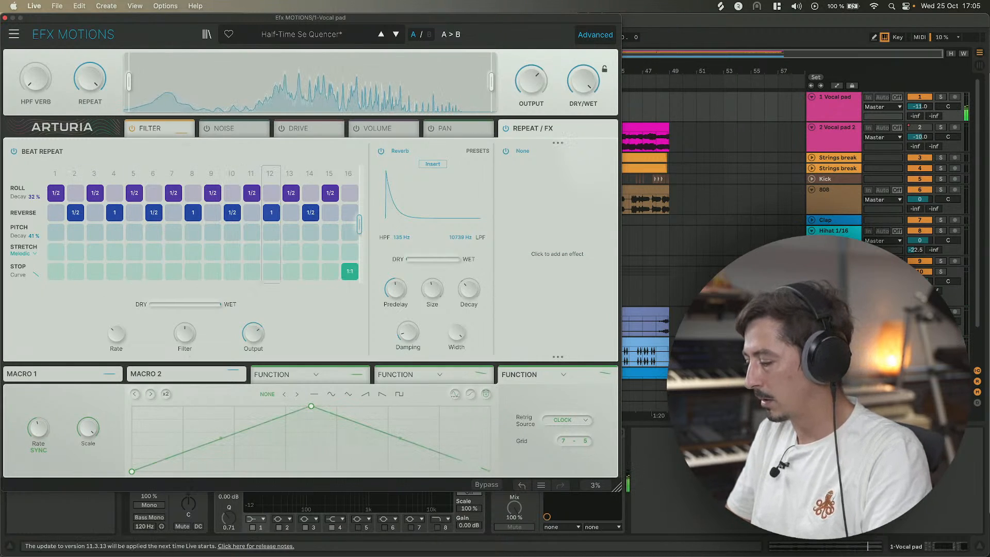
key("space")
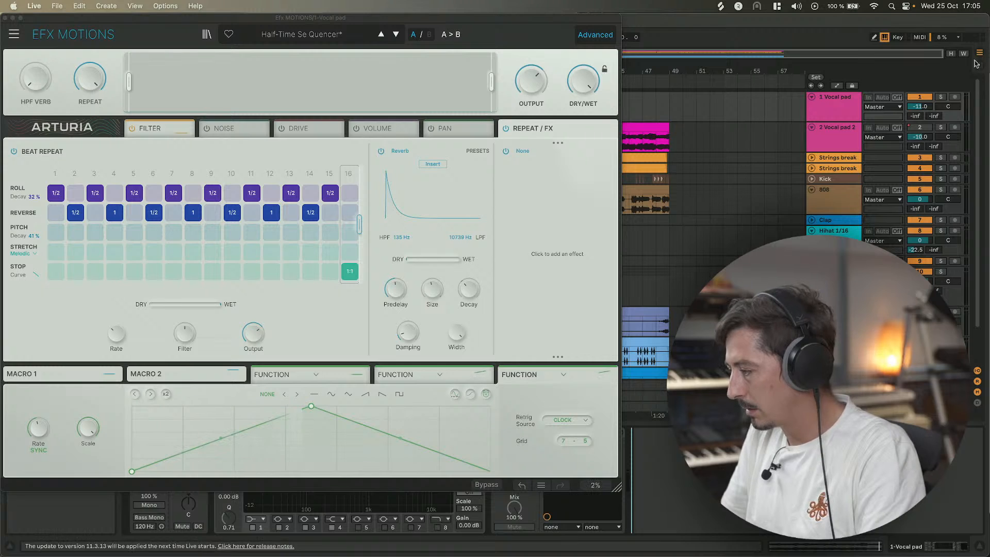
key("Tab")
left_click(957, 173)
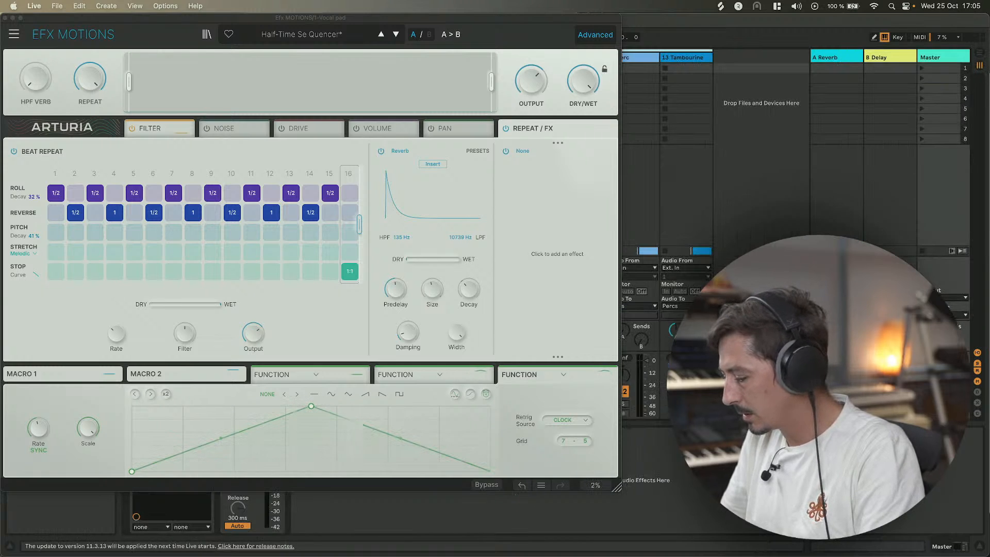
key("space")
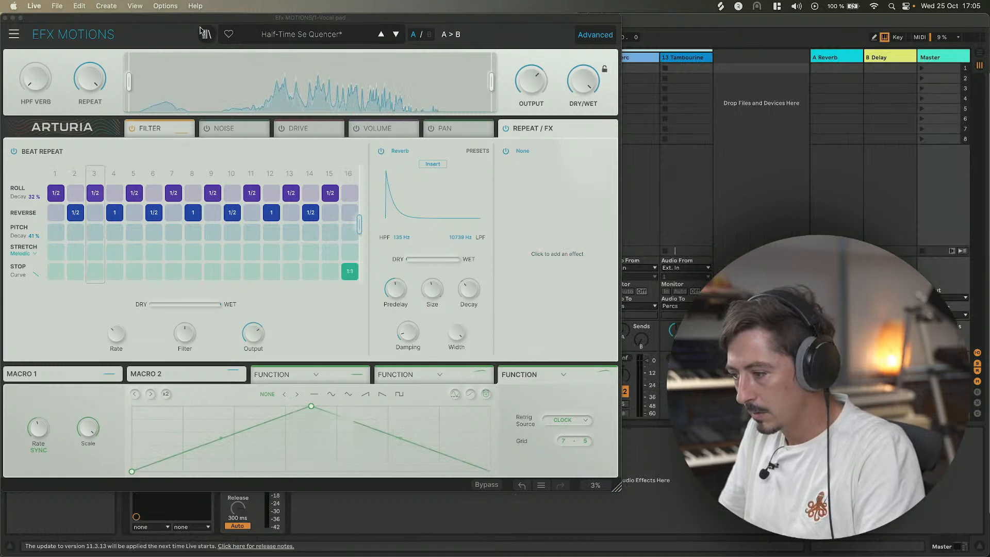
left_click(5, 18)
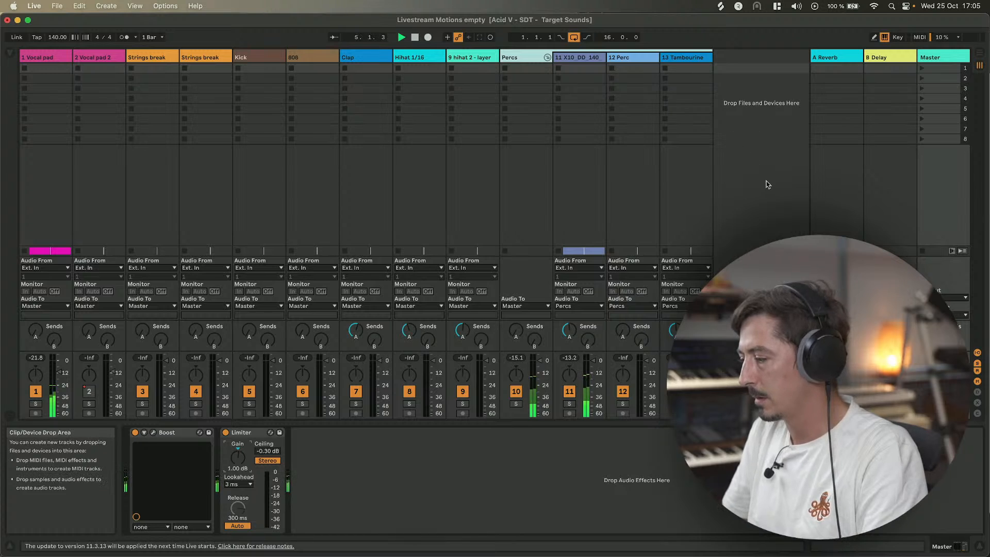
left_click(39, 192)
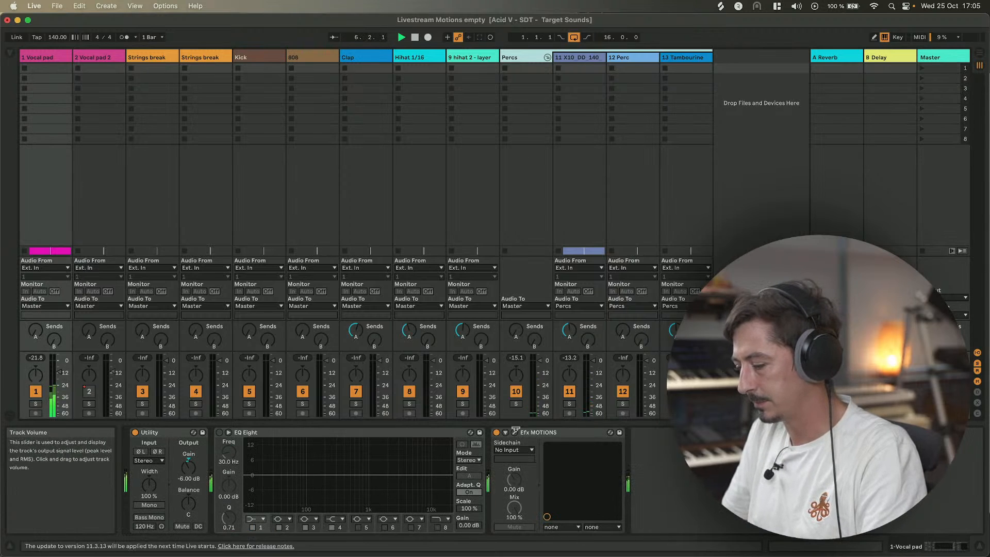
key("Tab")
left_click(514, 432)
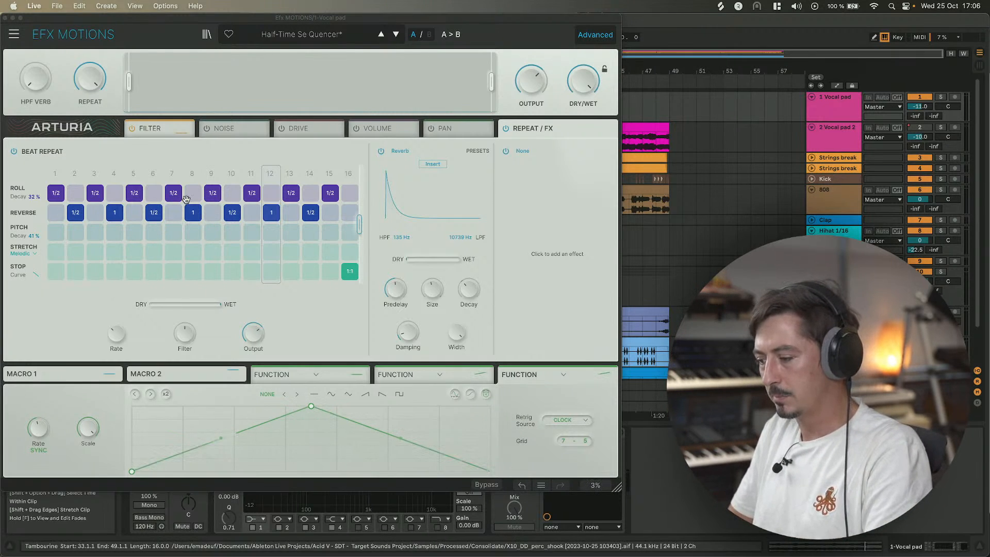
Lower the plugin's global Dry/Wet to about 49.6 % while toggling playback.
left_click_drag(572, 89, 572, 115)
key("space")
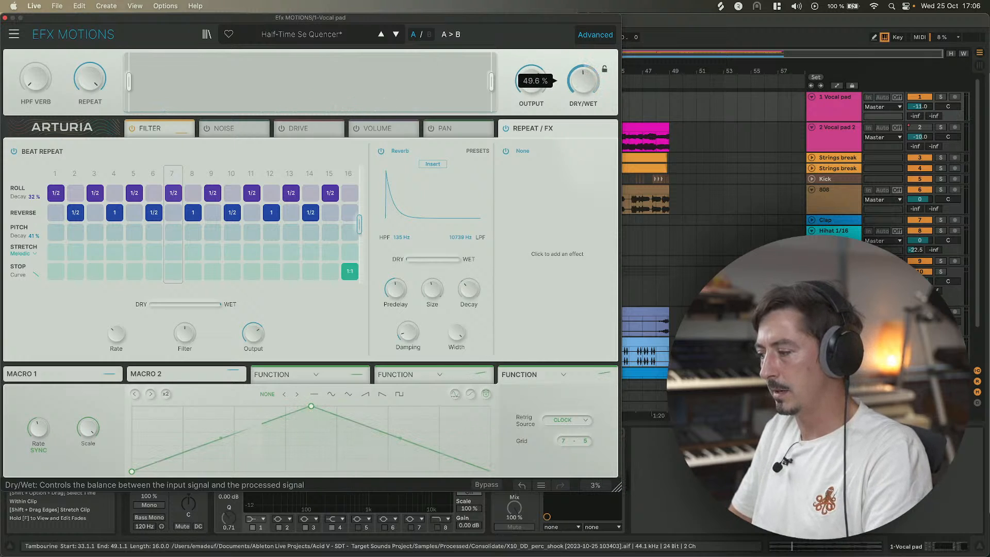
mouse_move(579, 79)
left_mouse_down()
mouse_move(580, 56)
mouse_move(581, 79)
left_mouse_up()
key("space")
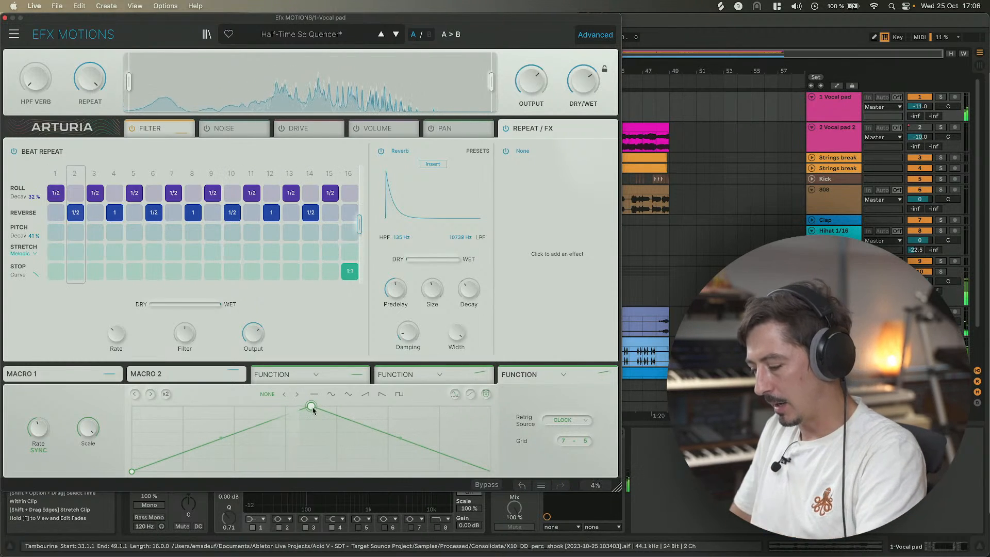
Reshape the Function modulator into a curved rising ramp by moving its peak point to the end of the cycle.
left_click_drag(311, 406, 489, 406)
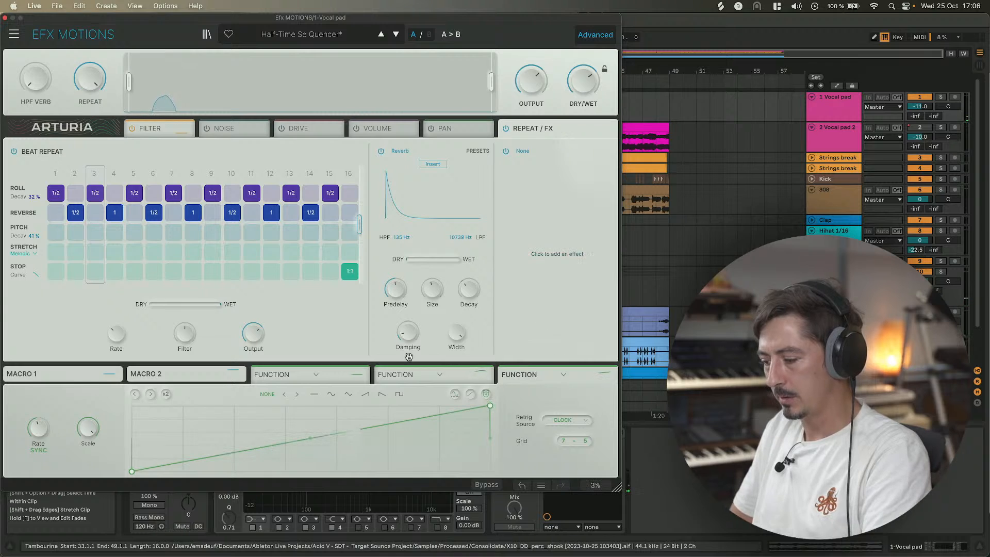
left_click(539, 377)
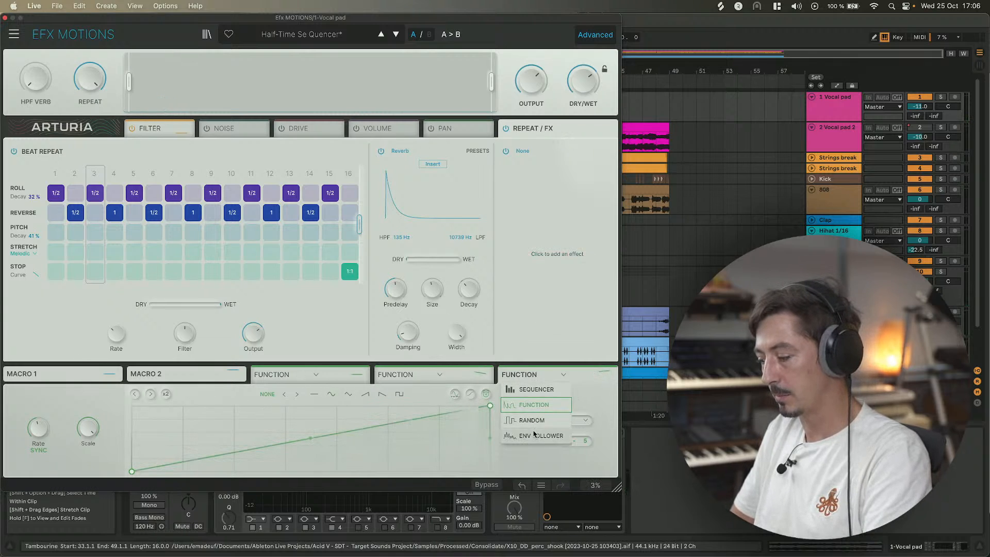
left_click(562, 373)
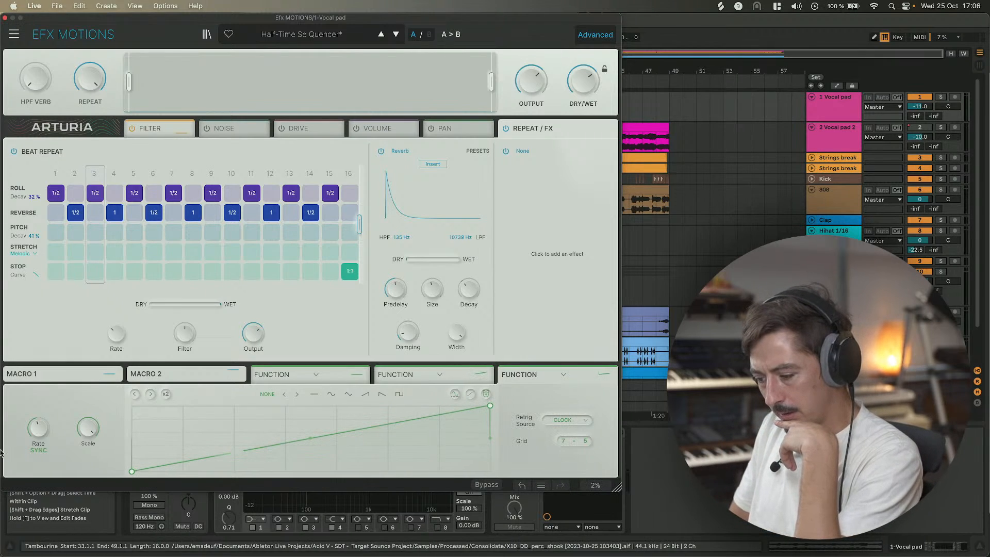
mouse_move(37, 428)
left_click_drag(39, 428, 38, 436)
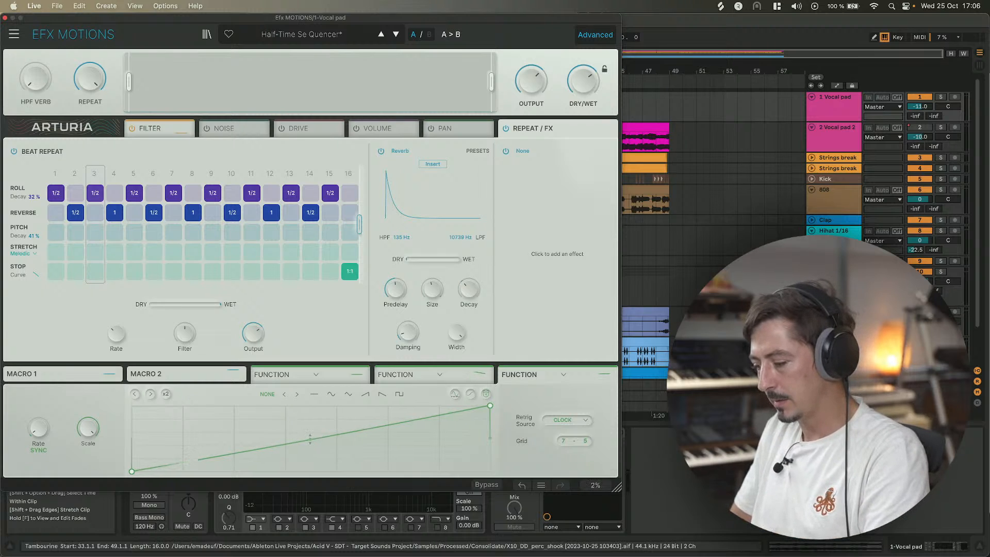
left_click_drag(309, 439, 310, 429)
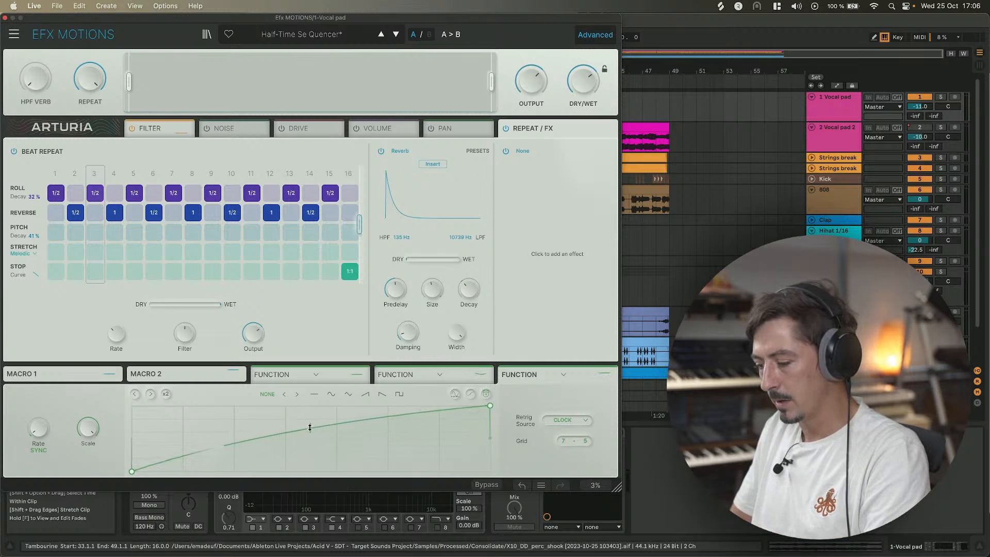
Assign the Function modulator to the global Dry/Wet knob and adjust its modulation amount while auditioning.
mouse_move(578, 80)
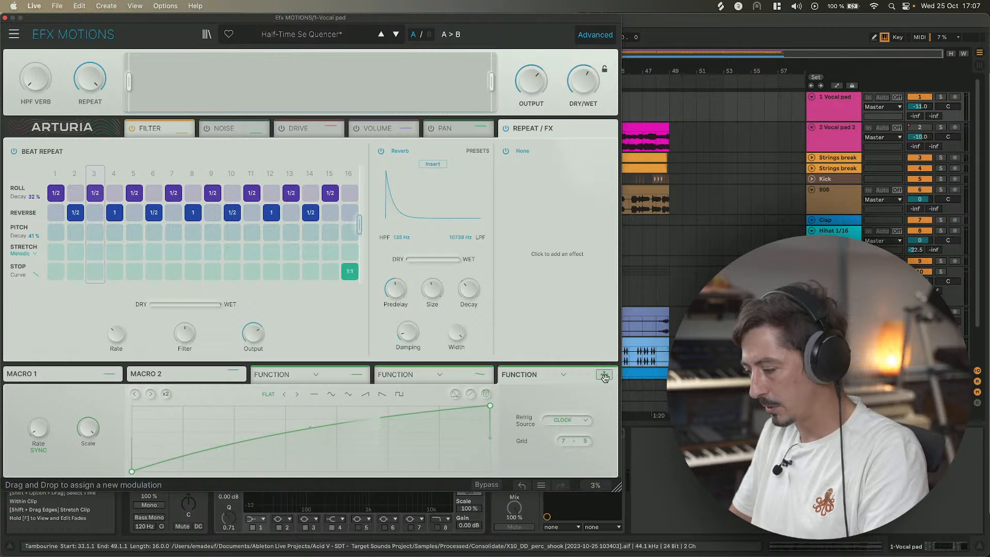
left_click_drag(604, 373, 586, 81)
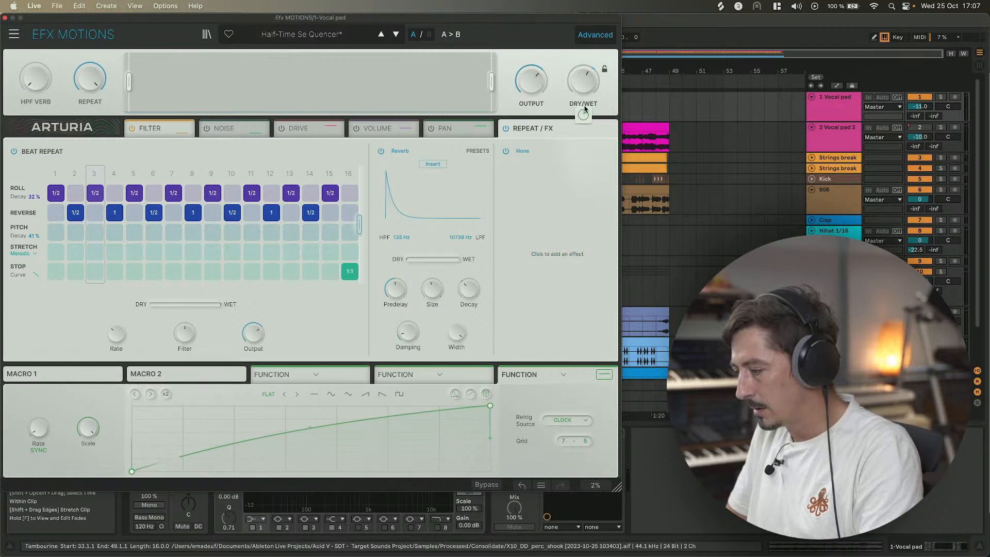
mouse_move(583, 114)
left_mouse_down()
mouse_move(583, 103)
mouse_move(583, 115)
left_mouse_up()
key("space")
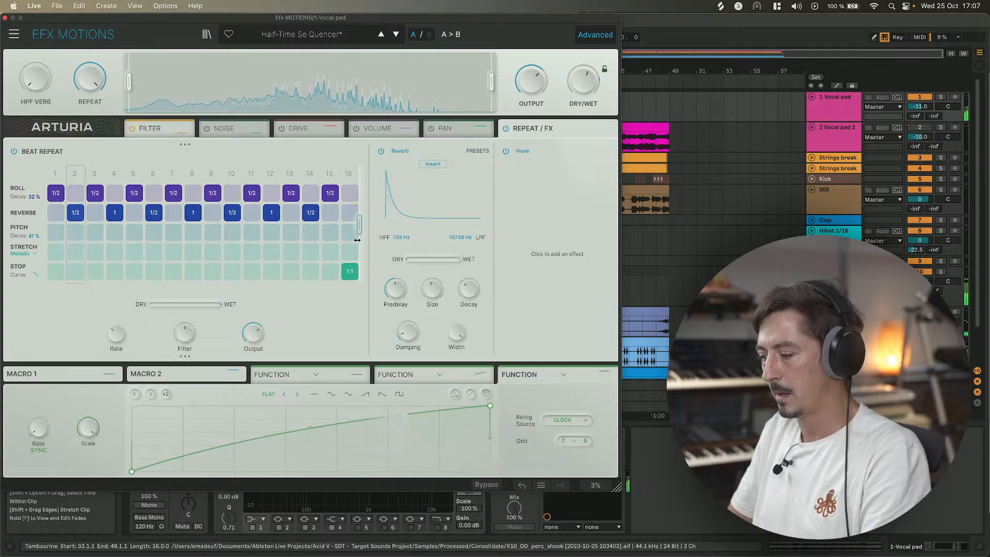
key("space")
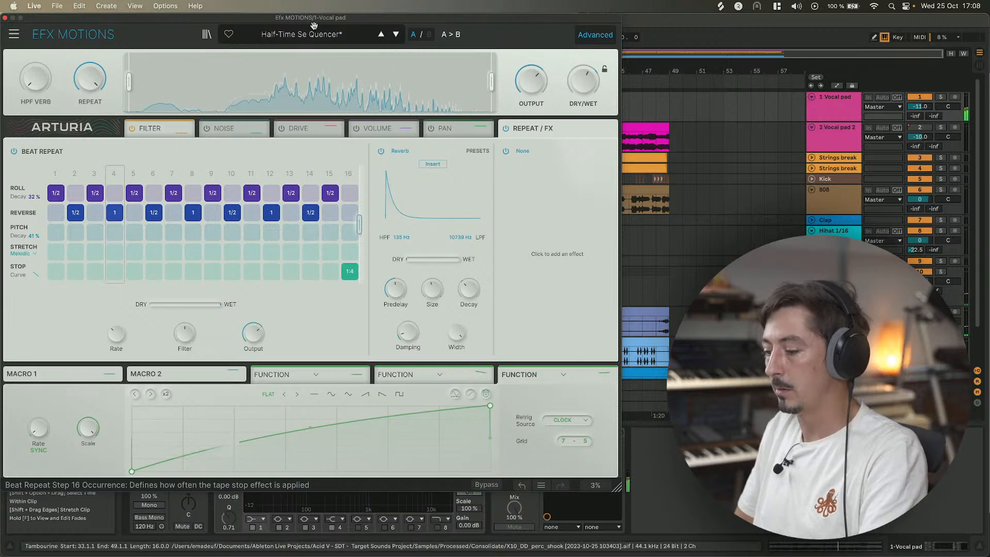
Close the plugin window and set a one-bar time selection at bar 16 on the Percs track, then play it.
left_click(4, 19)
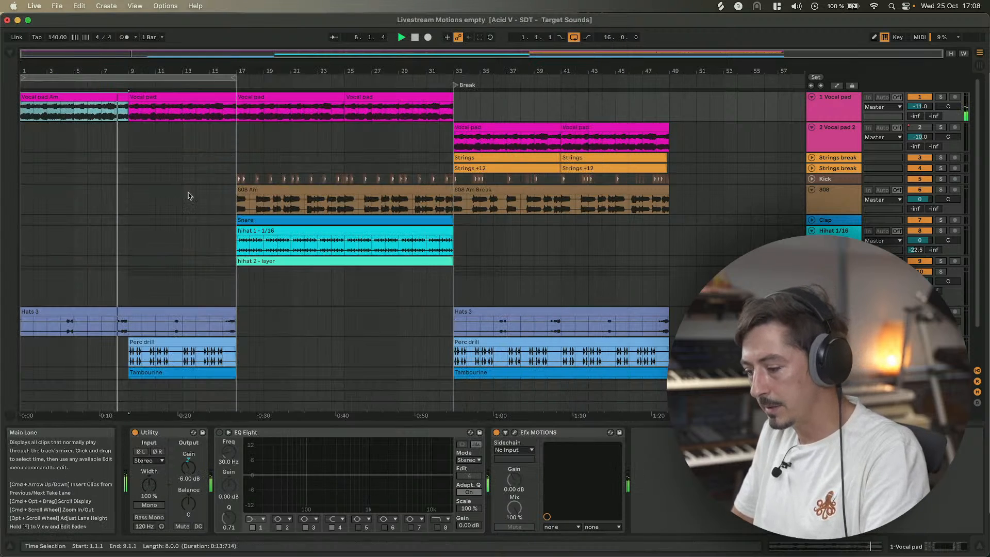
left_click(223, 285)
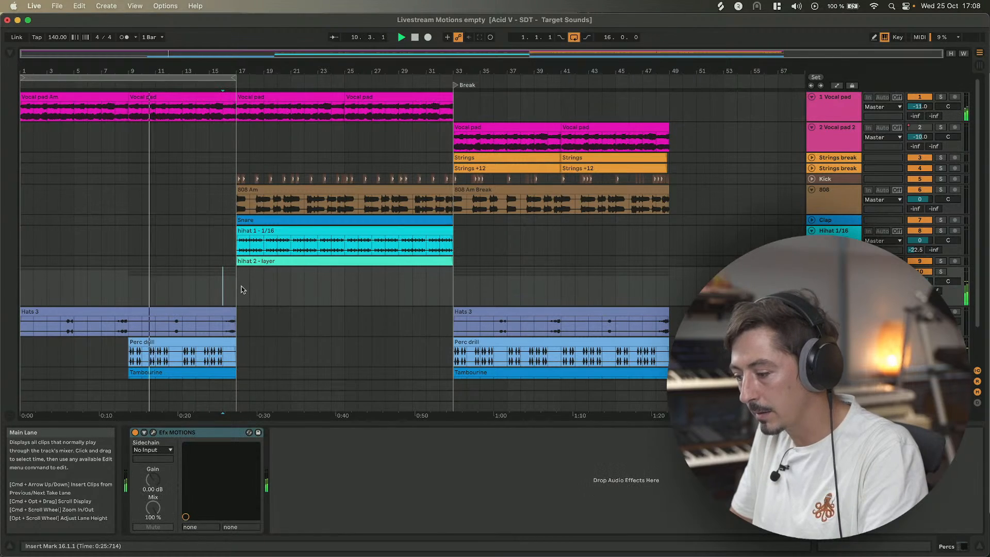
left_click(236, 287, "shift")
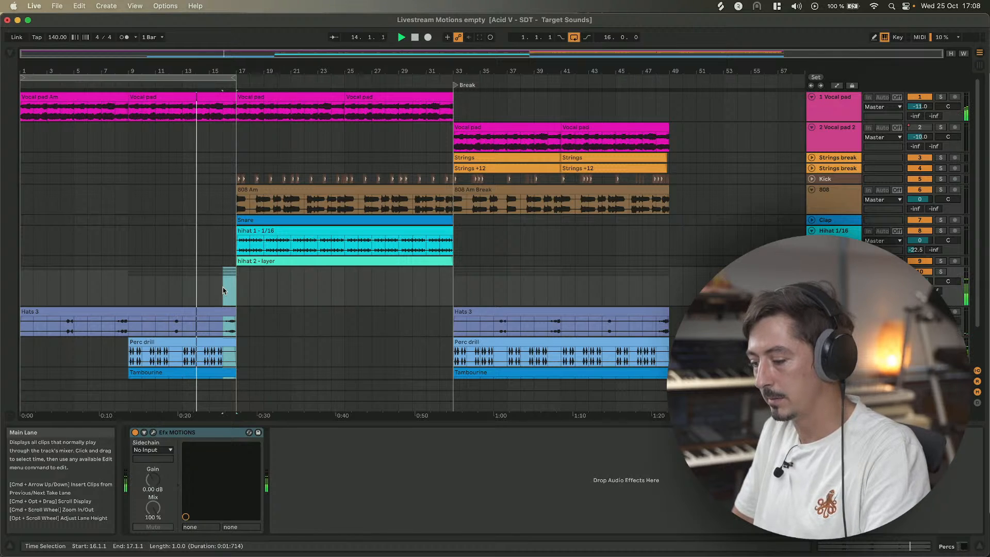
scroll(225, 286, "down", 3)
scroll(227, 282, "up", 1)
scroll(227, 282, "up", 1)
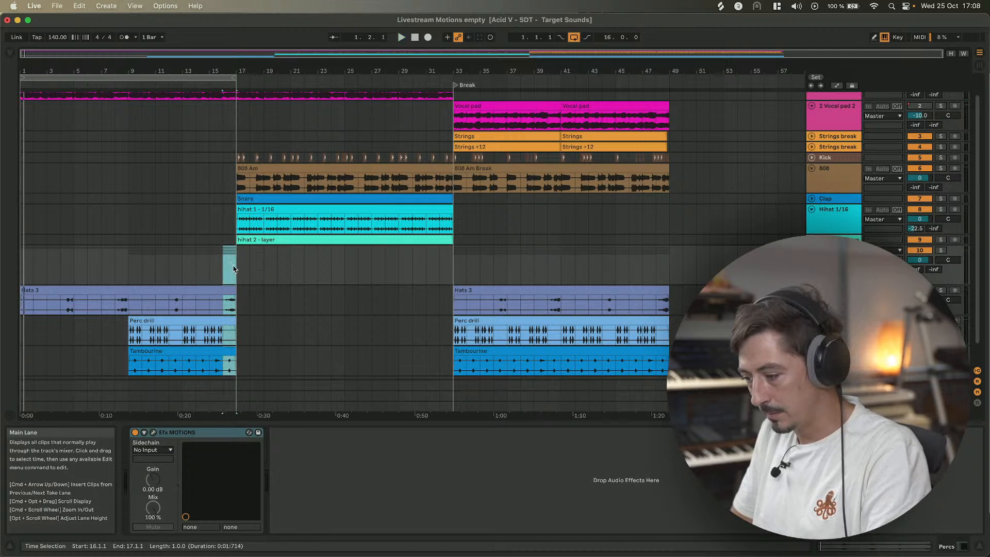
key("space")
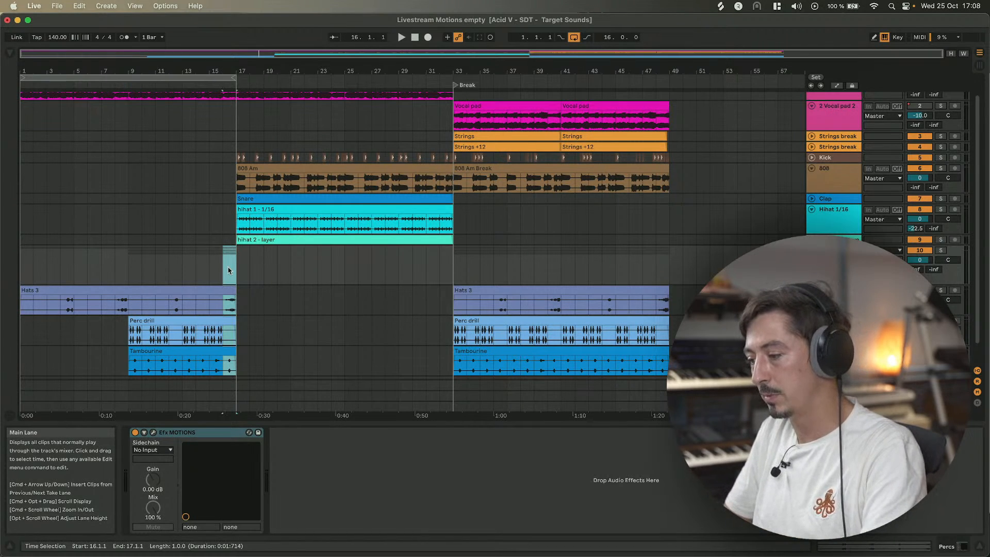
scroll(228, 270, "up", 2)
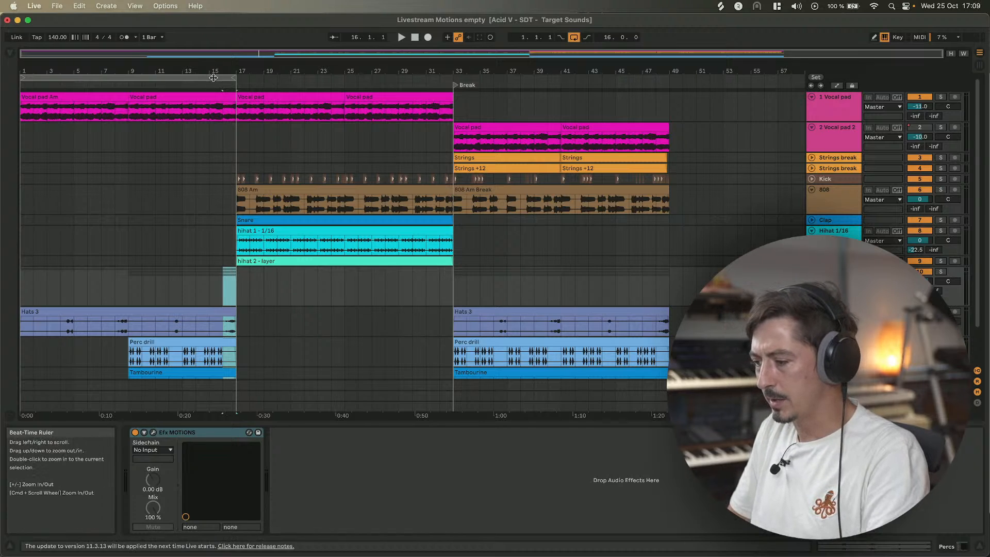
Reopen the plugin on the Vocal pad, switch to the Filter module, raise the Cutoff and lower the filter Dry/Wet.
left_click(204, 99)
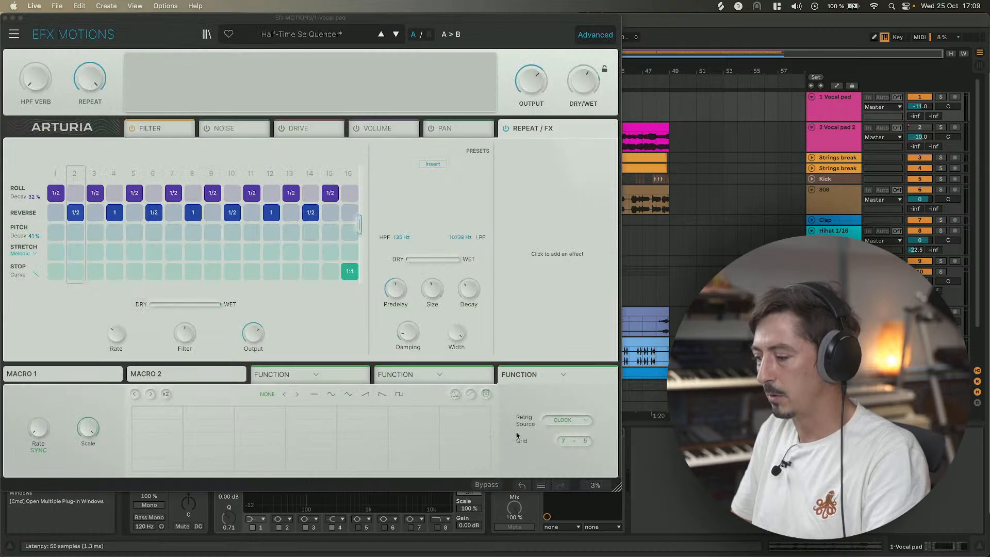
left_click(514, 432)
left_click(162, 130)
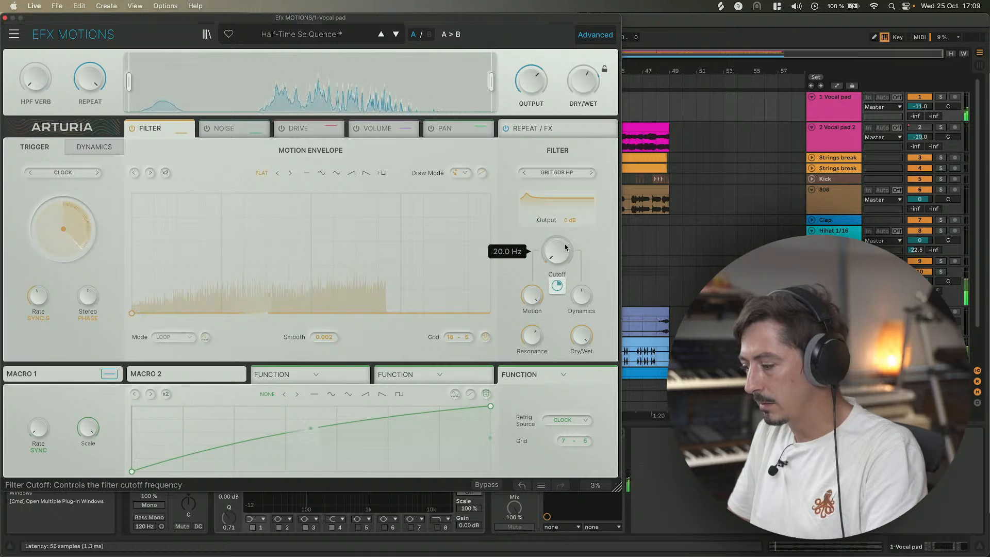
left_click_drag(565, 248, 565, 208)
left_click_drag(582, 337, 582, 368)
mouse_move(559, 258)
left_mouse_down()
mouse_move(559, 246)
mouse_move(560, 259)
left_mouse_up()
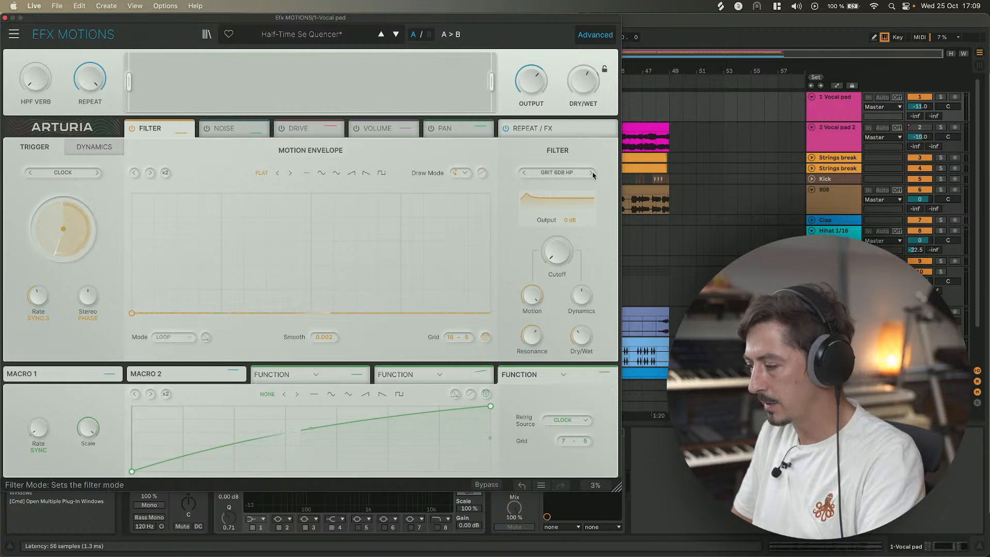
Browse the filter mode categories and set the Filter module's mode to Phaser 2P.
left_click(559, 173)
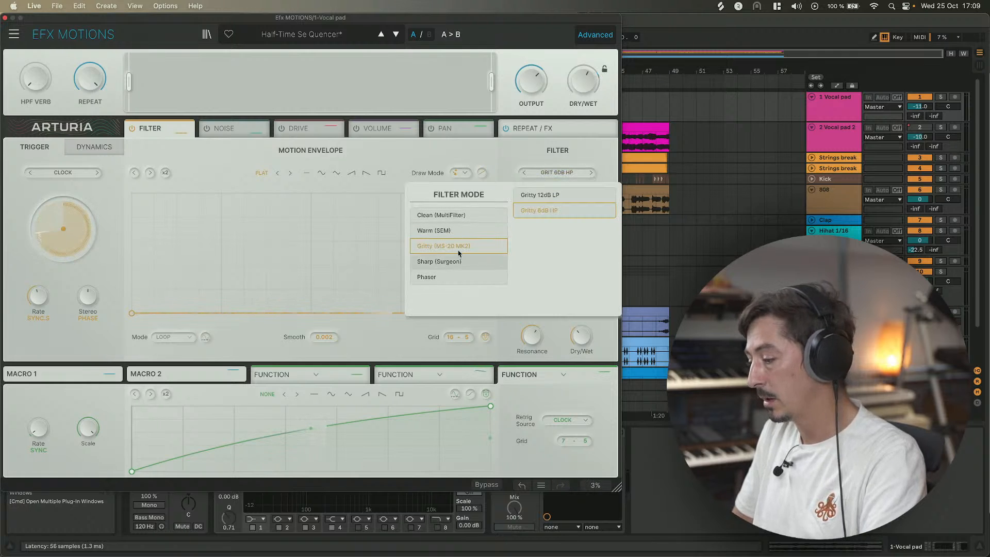
left_click(514, 161)
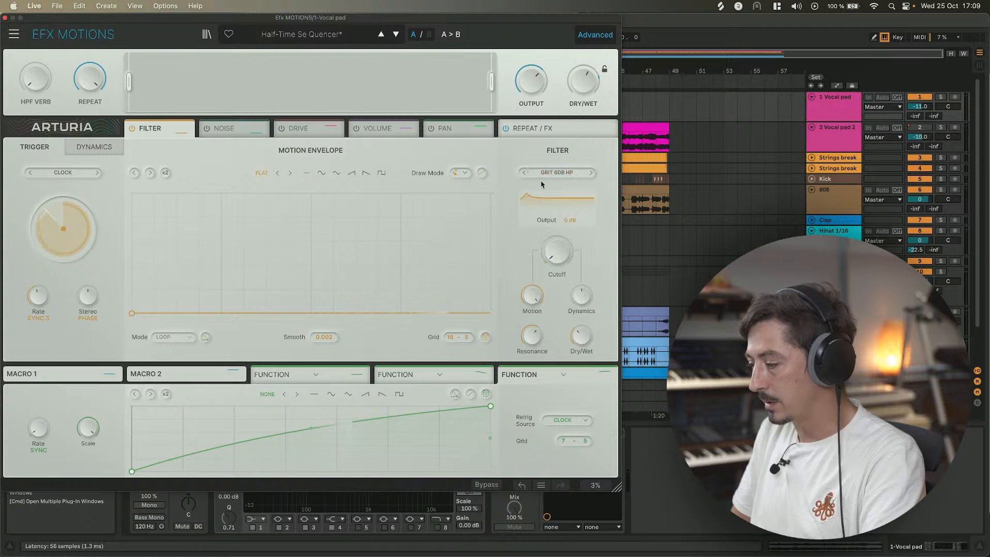
left_click(562, 172)
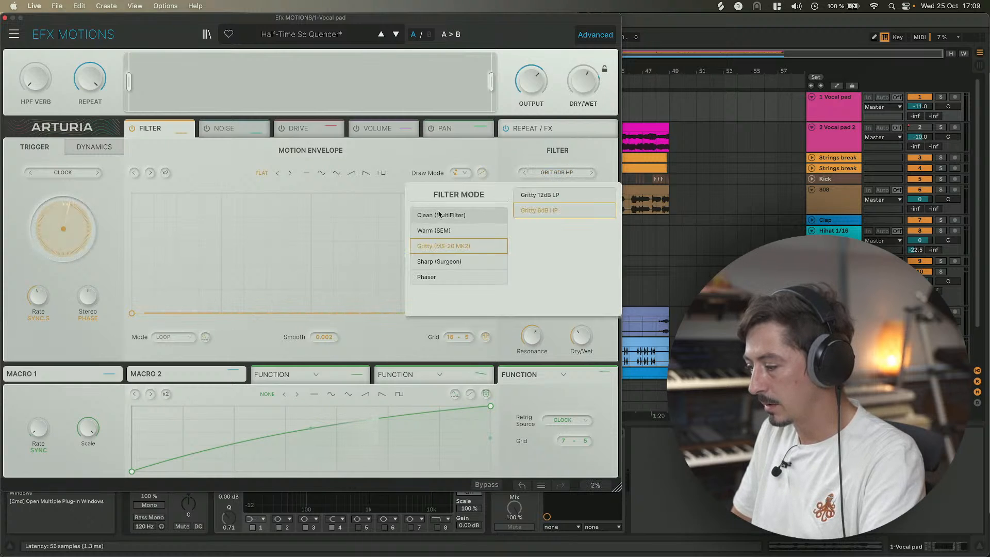
left_click(435, 231)
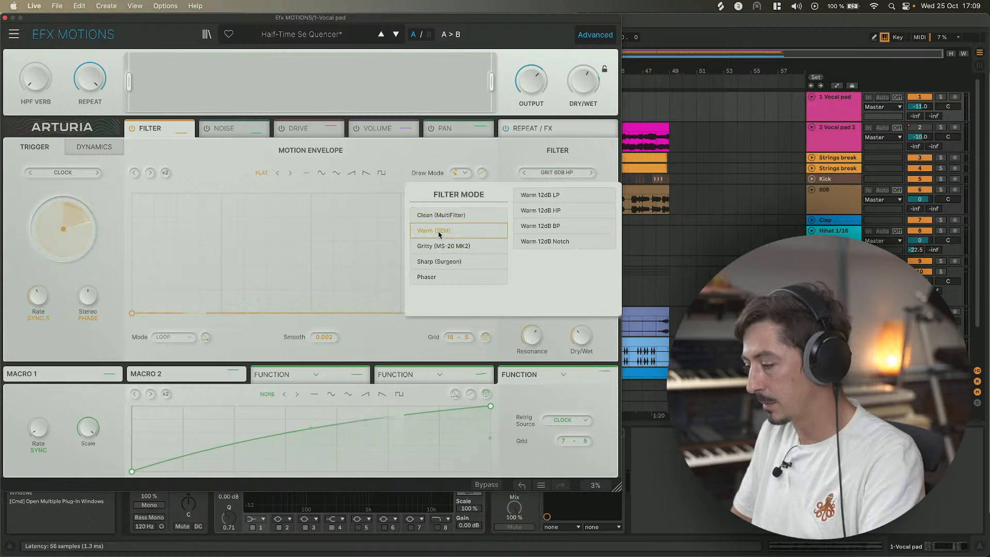
left_click(442, 247)
left_click(440, 262)
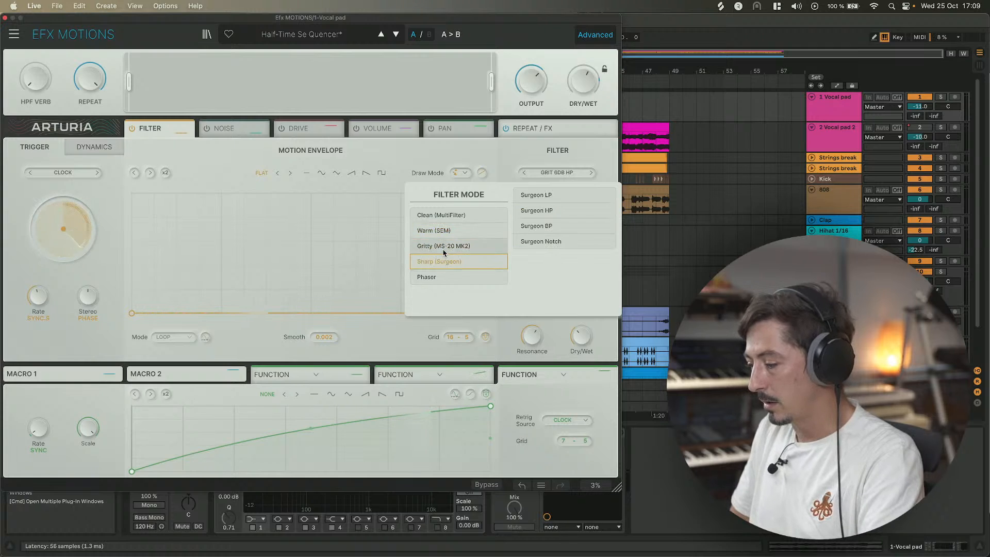
left_click(447, 217)
left_click(441, 230)
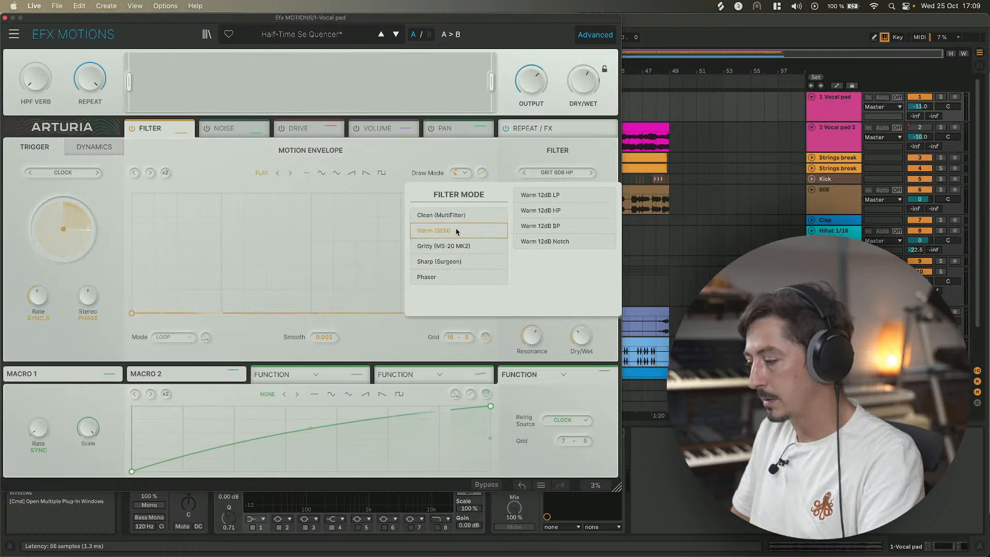
left_click(436, 247)
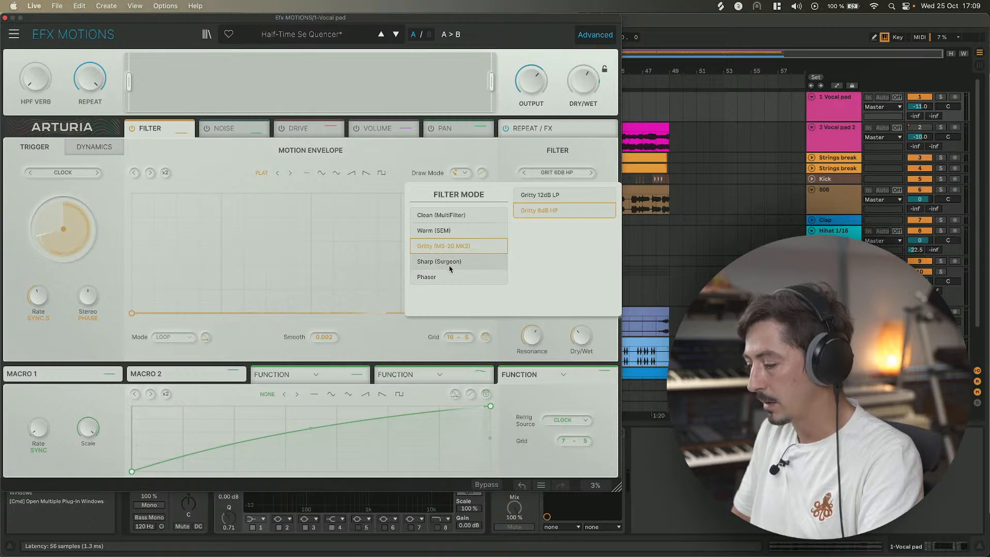
left_click(451, 263)
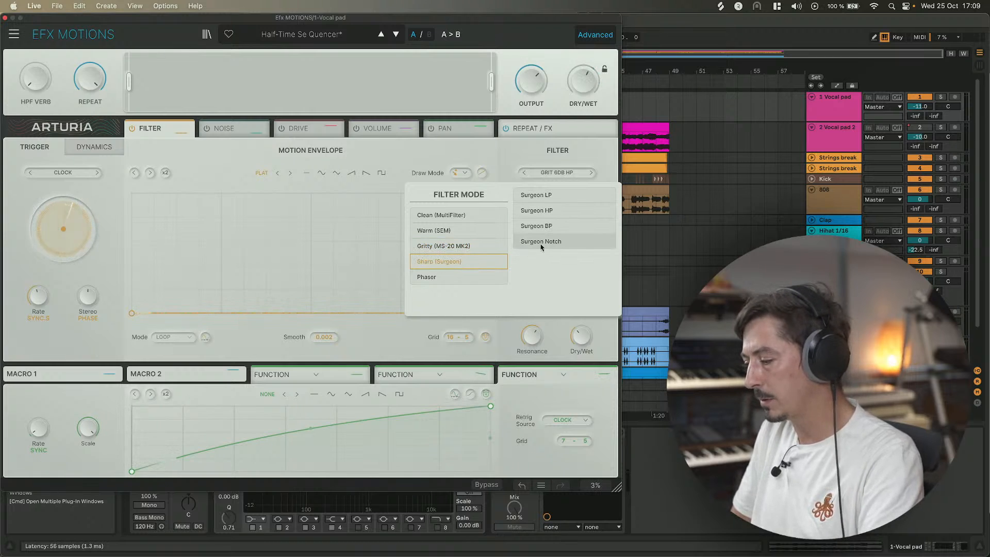
left_click(432, 278)
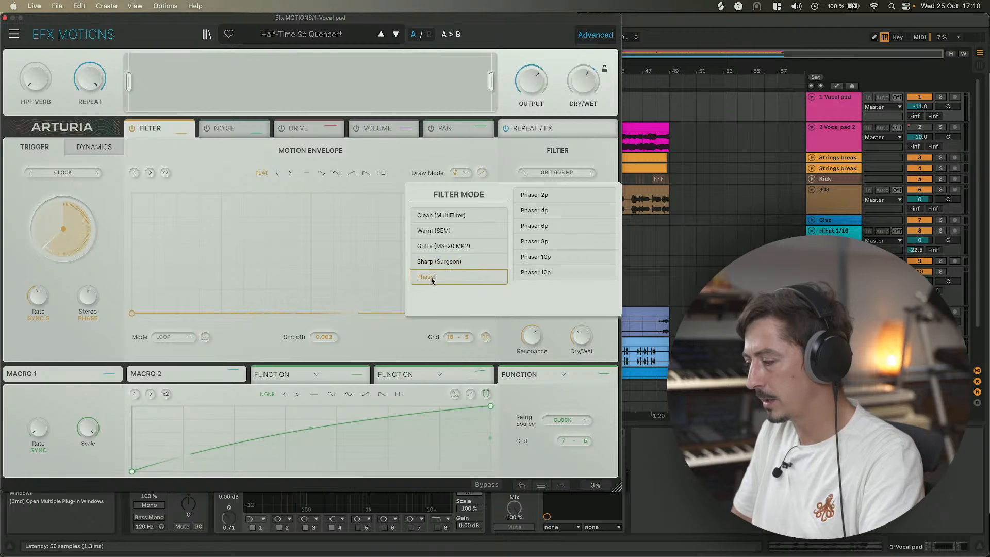
left_click(545, 198)
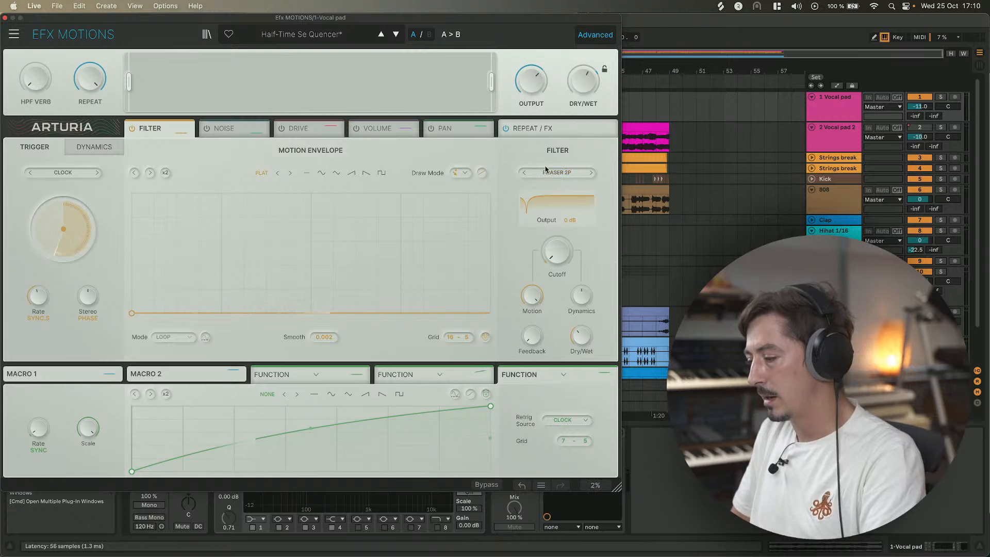
Raise the filter Cutoff and reshape the motion envelope into a triangle peaking mid-cycle with a raised start point.
left_click_drag(556, 251, 557, 199)
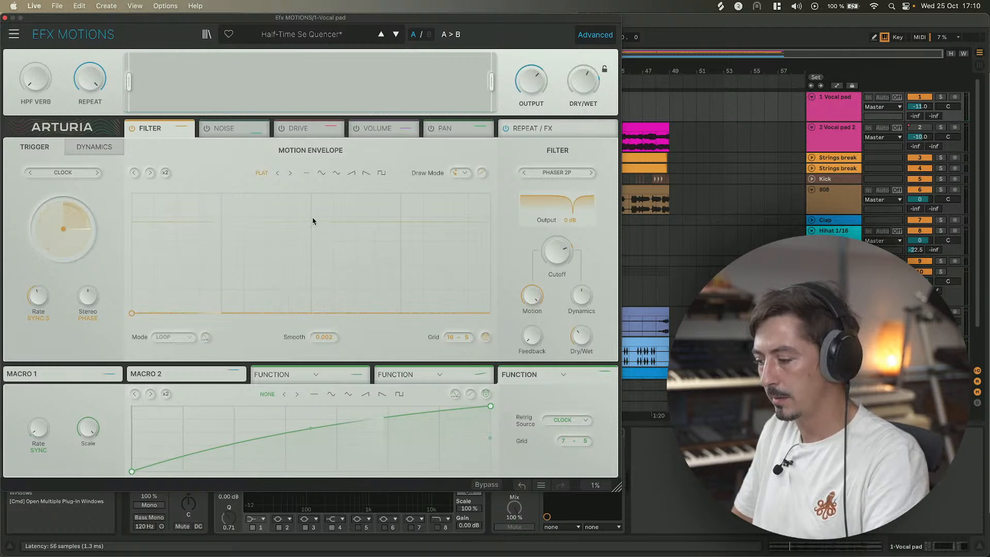
left_click_drag(312, 220, 310, 193)
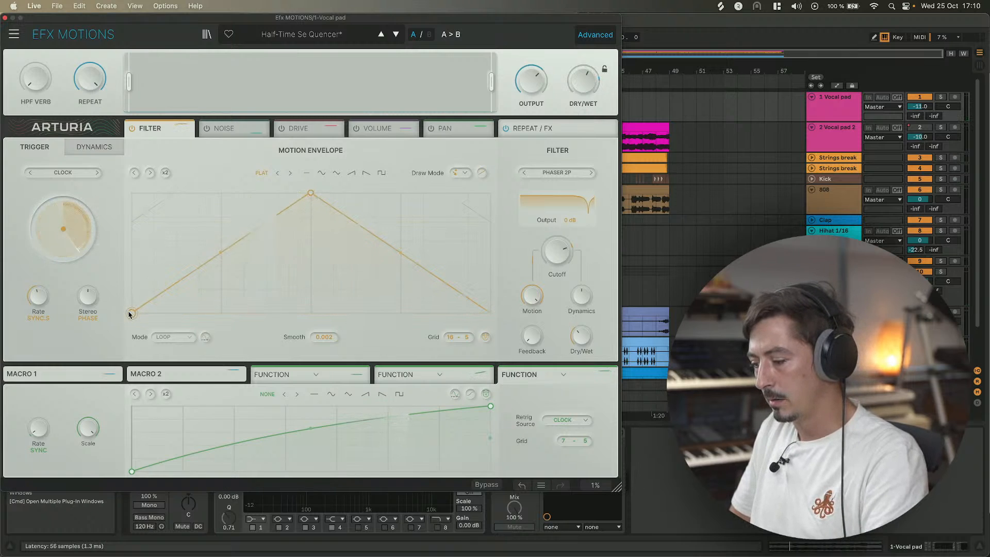
left_click_drag(130, 314, 131, 258)
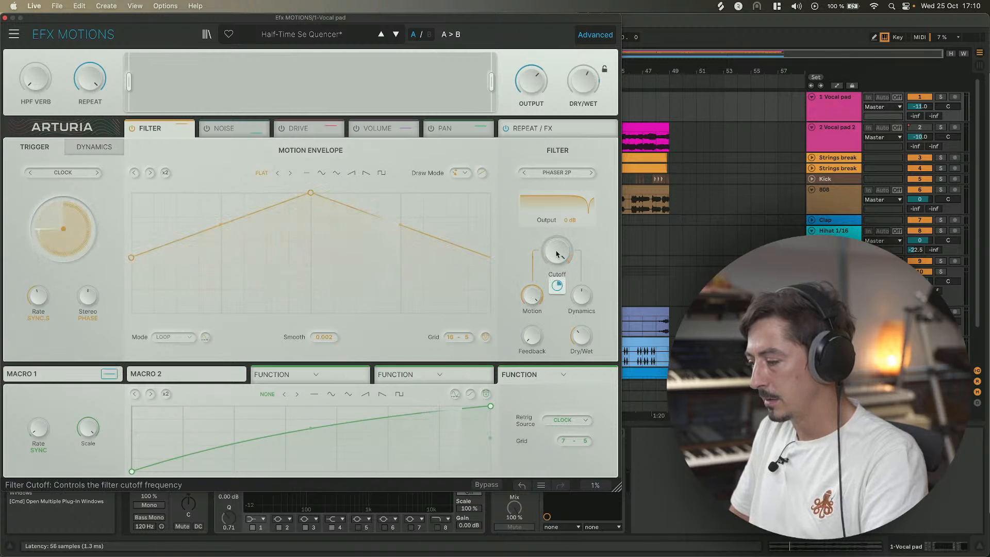
left_click_drag(130, 260, 128, 275)
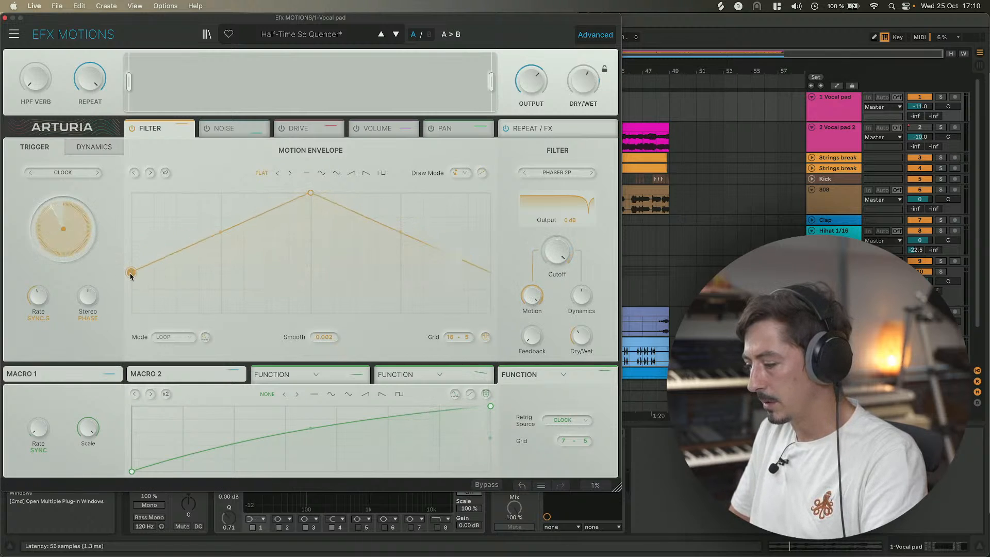
Start playback, set Macro 1's modulation amount on Cutoff to about 0.48, and lower the Cutoff knob.
key("space")
left_click_drag(549, 256, 550, 304)
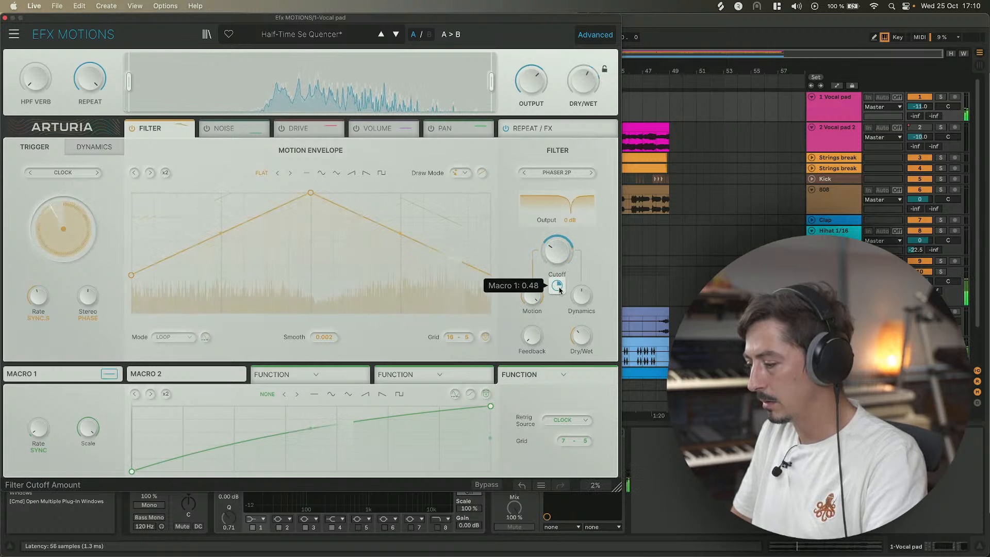
left_click_drag(556, 251, 556, 282)
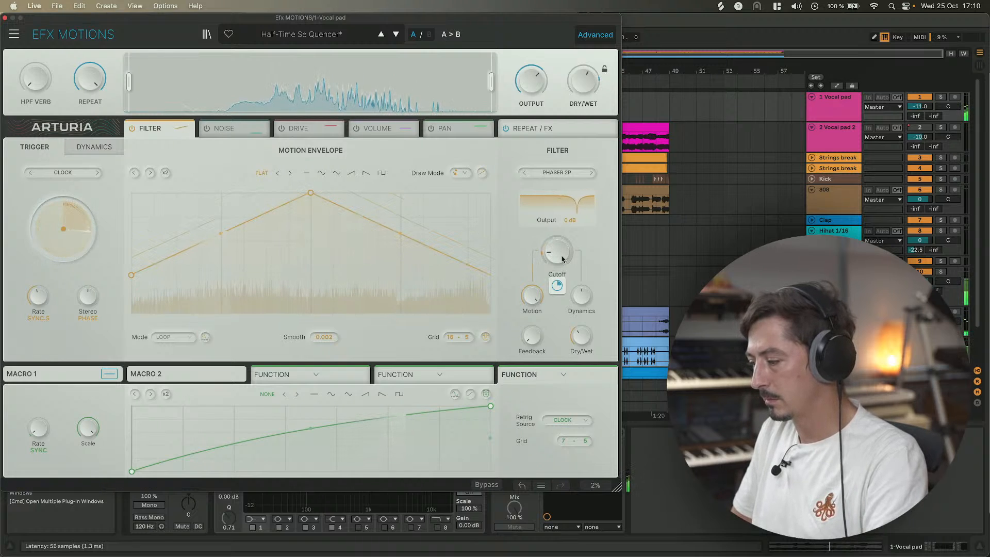
Nudge the envelope Rate, raise the filter Feedback, and switch the filter mode to Phaser 4P.
left_click_drag(32, 295, 29, 299)
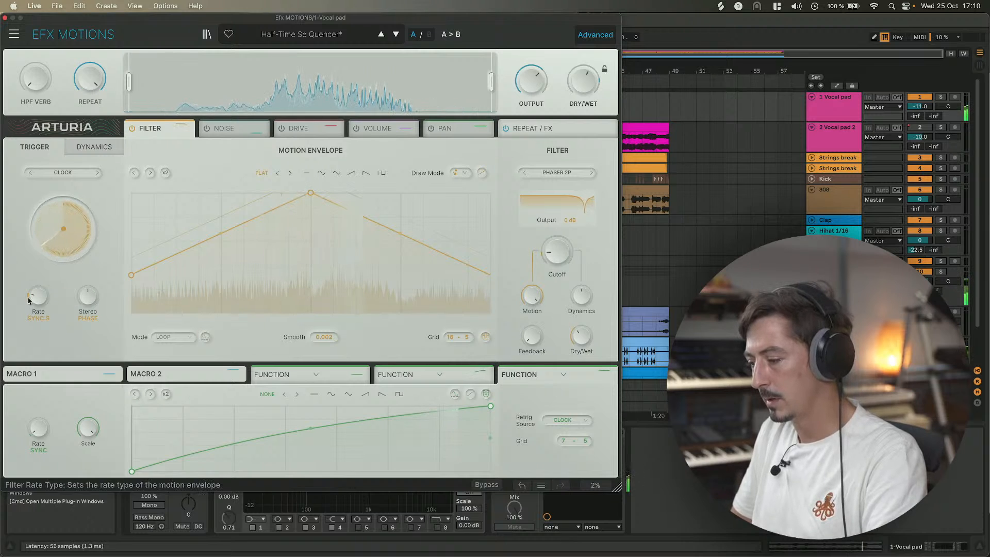
left_click_drag(532, 336, 531, 324)
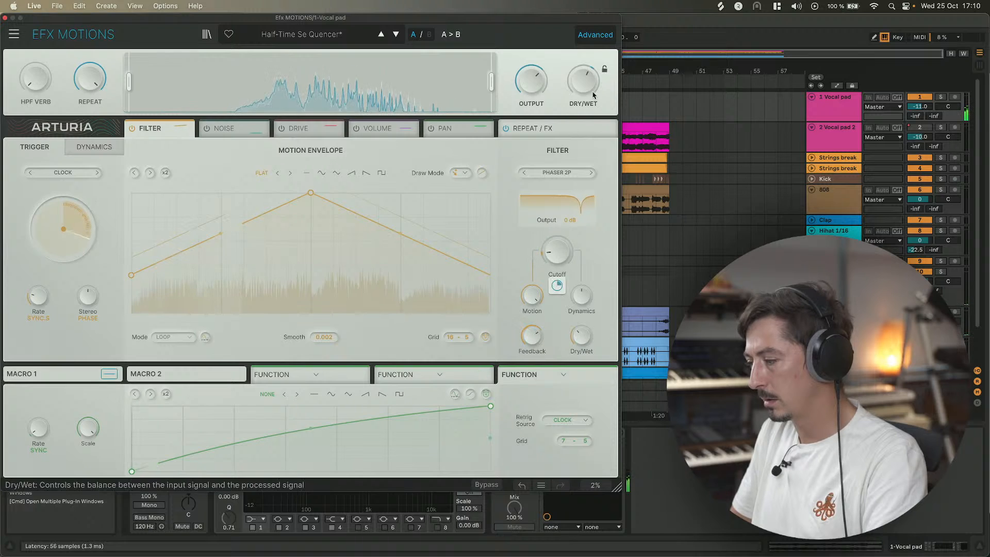
left_click(591, 174)
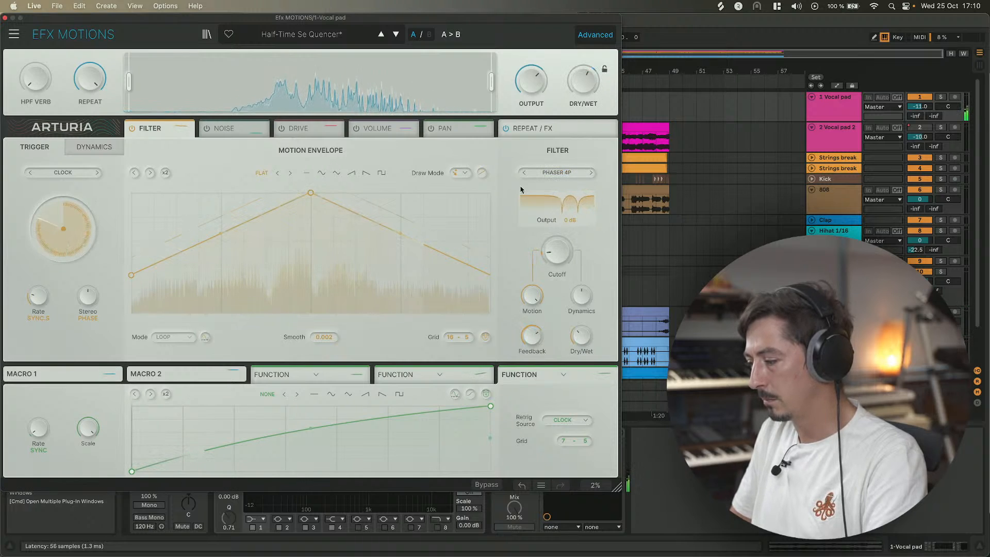
Switch the Stereo offset from Phase to Rate mode and set the stereo rate to x2.
mouse_move(533, 301)
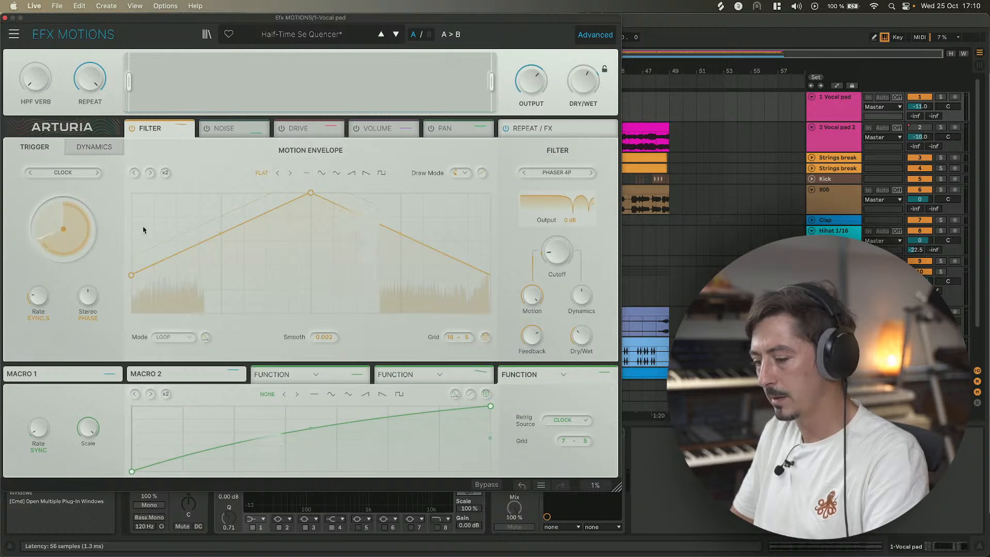
mouse_move(43, 301)
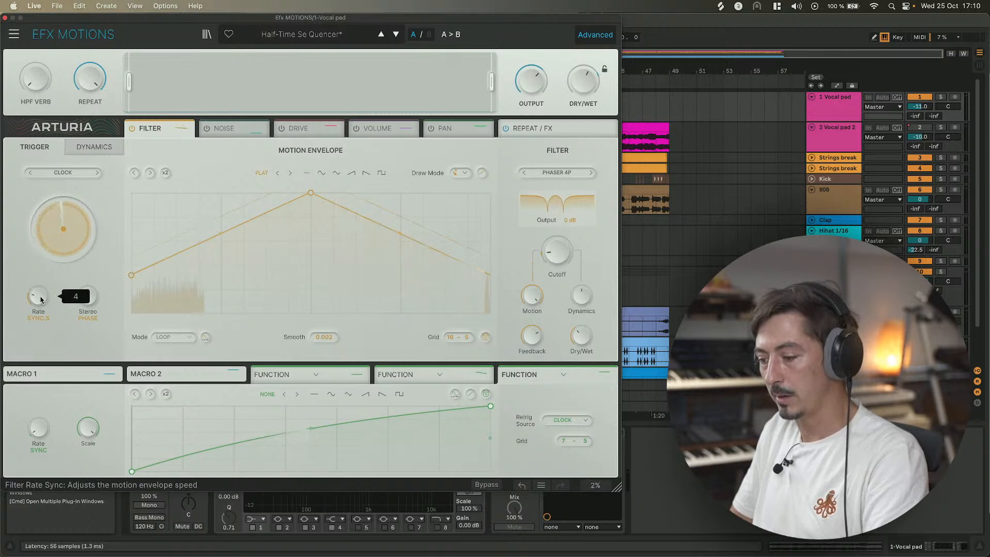
mouse_move(88, 296)
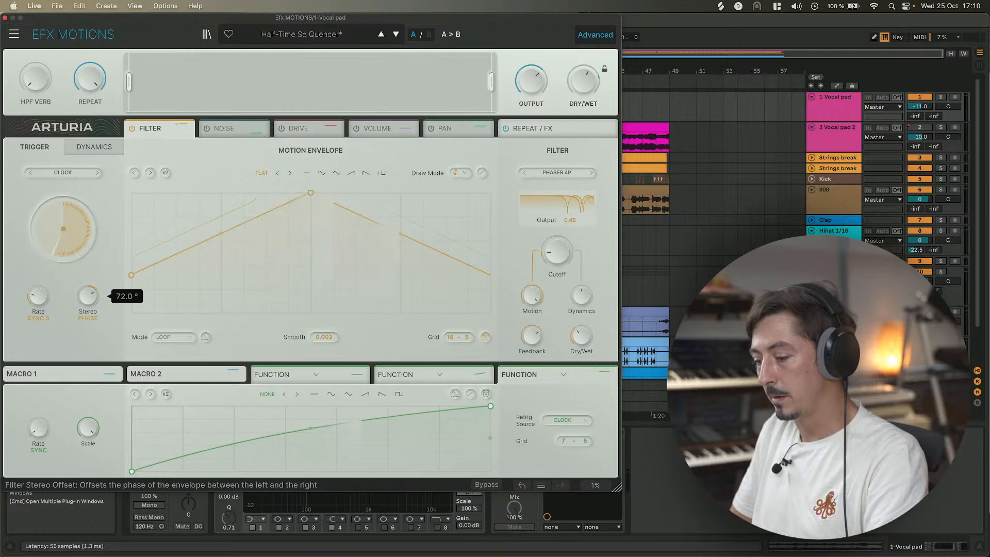
left_click(91, 316)
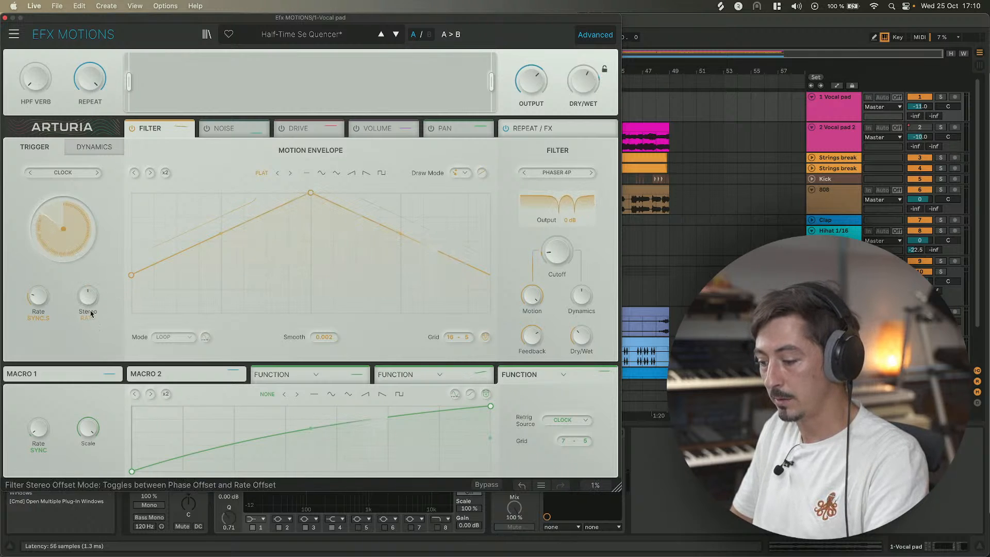
double_click(88, 296)
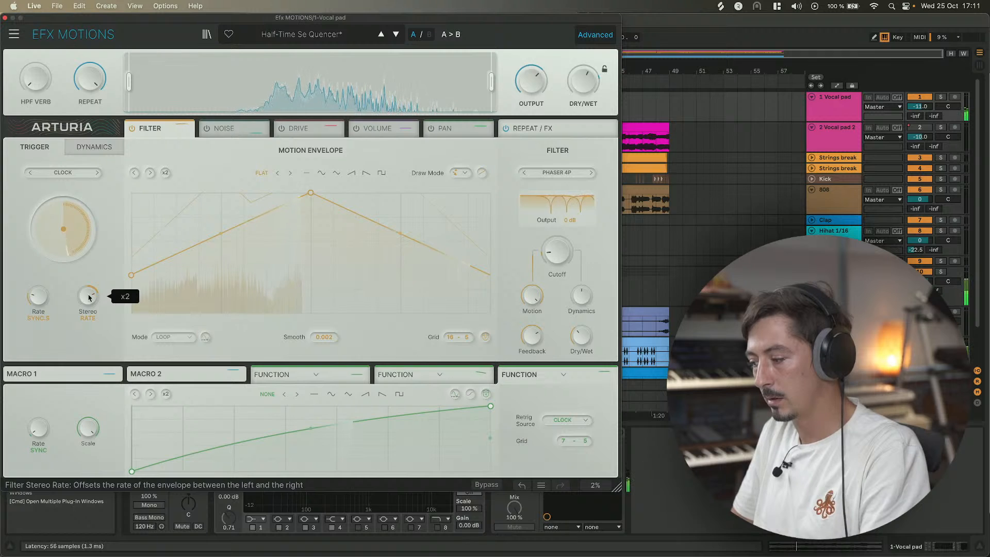
Lower the filter Feedback, nudge the filter Dry/Wet, and close the plugin window.
mouse_move(532, 337)
left_mouse_down()
mouse_move(531, 324)
mouse_move(531, 348)
left_mouse_up()
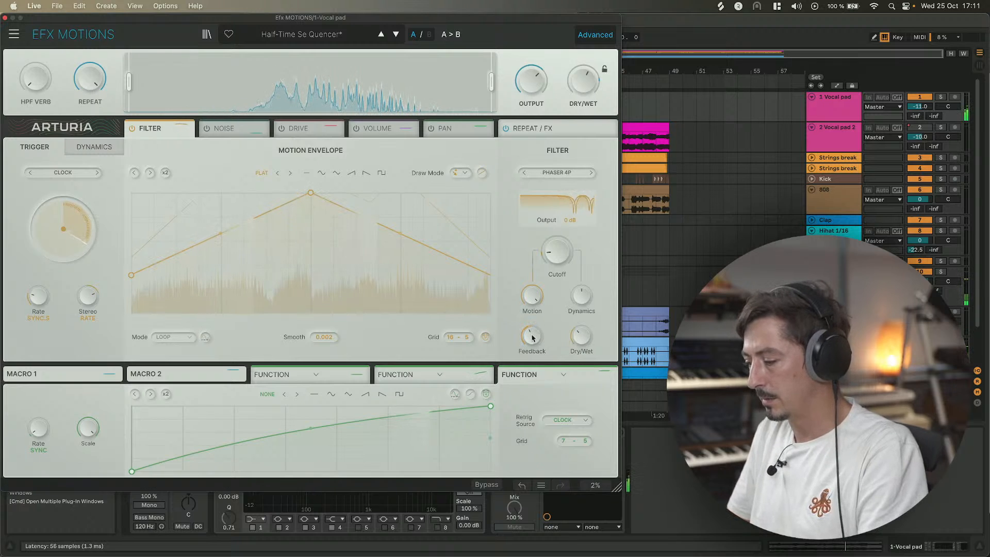
left_click_drag(581, 336, 581, 334)
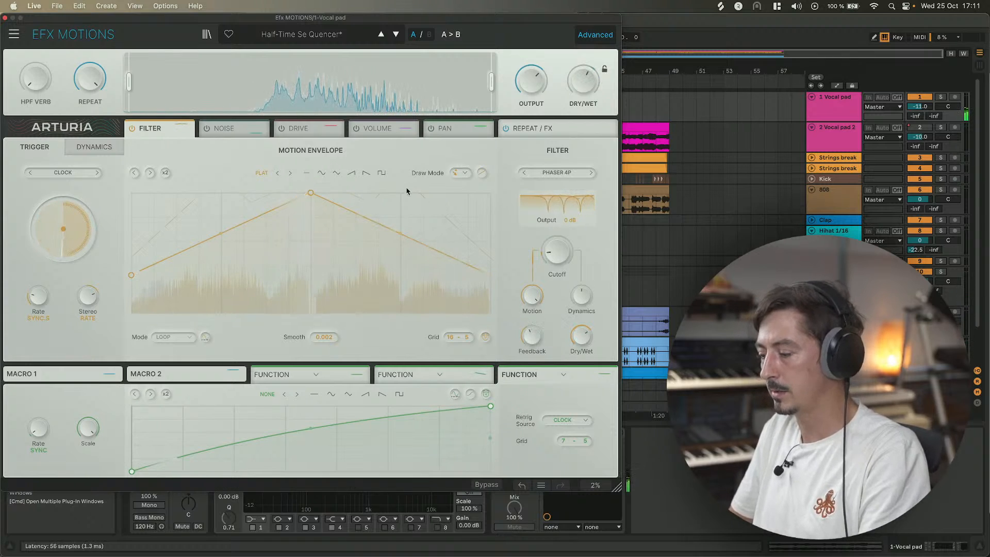
left_click(5, 19)
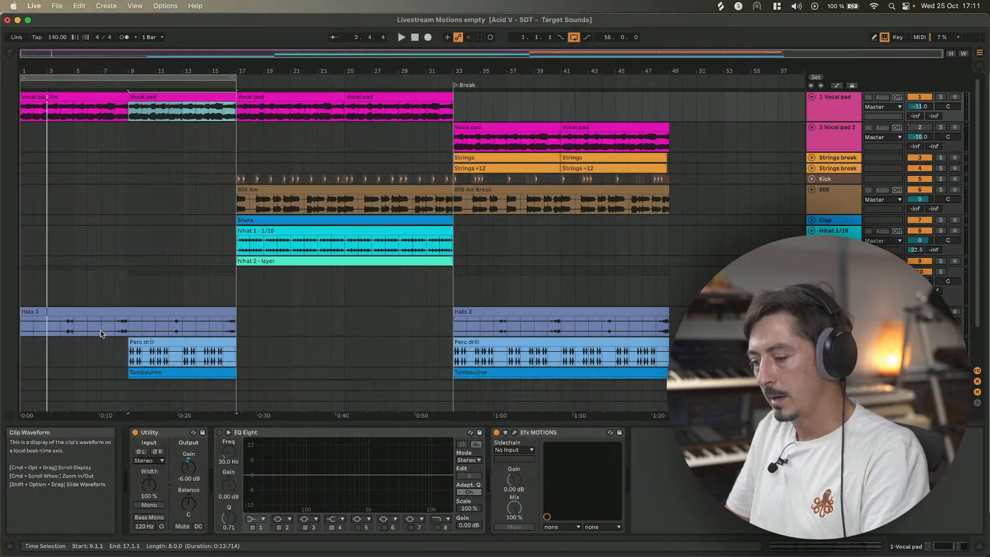
Select bars 9 to 17 on the Hats 3 track and loop that selection.
left_click(104, 309)
scroll(165, 314, "down", 2)
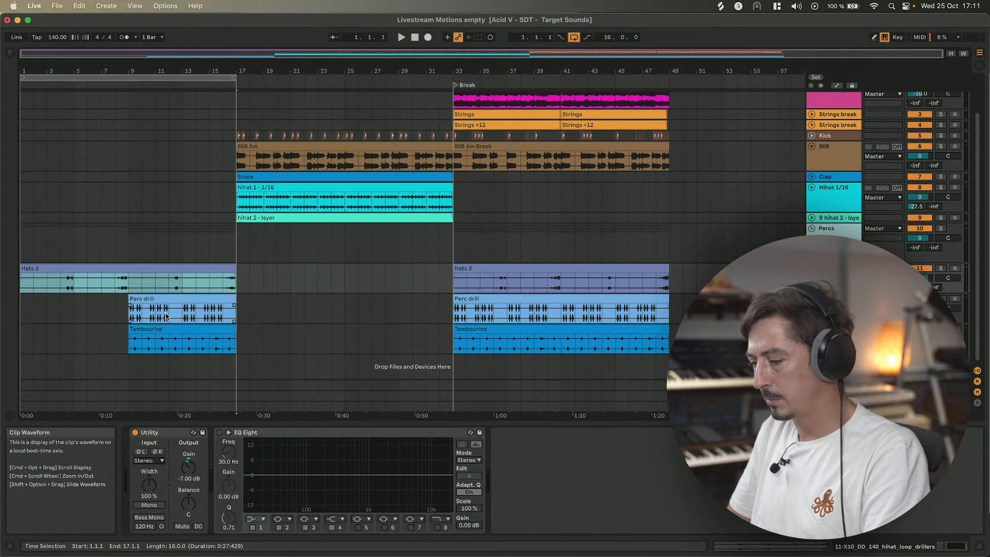
left_click(131, 252)
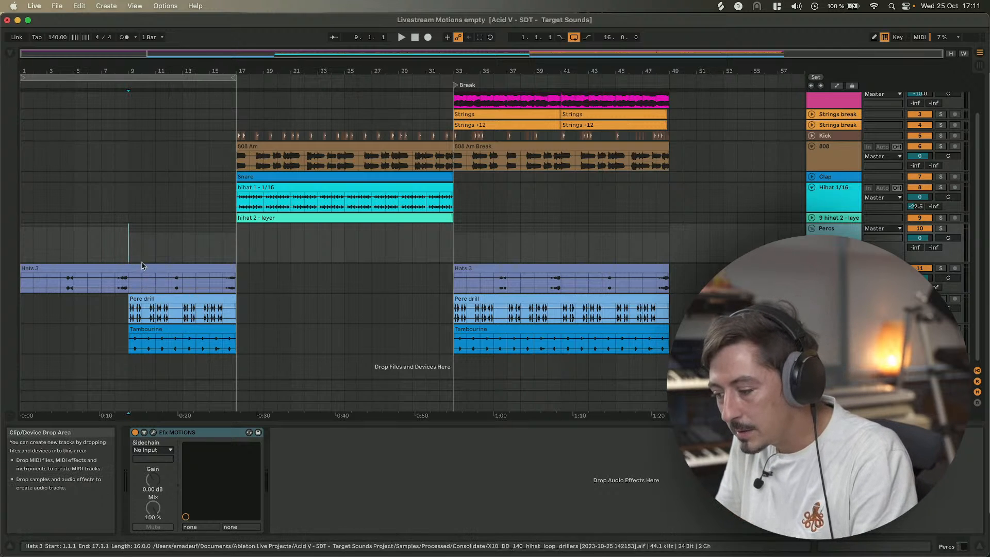
left_click(225, 242)
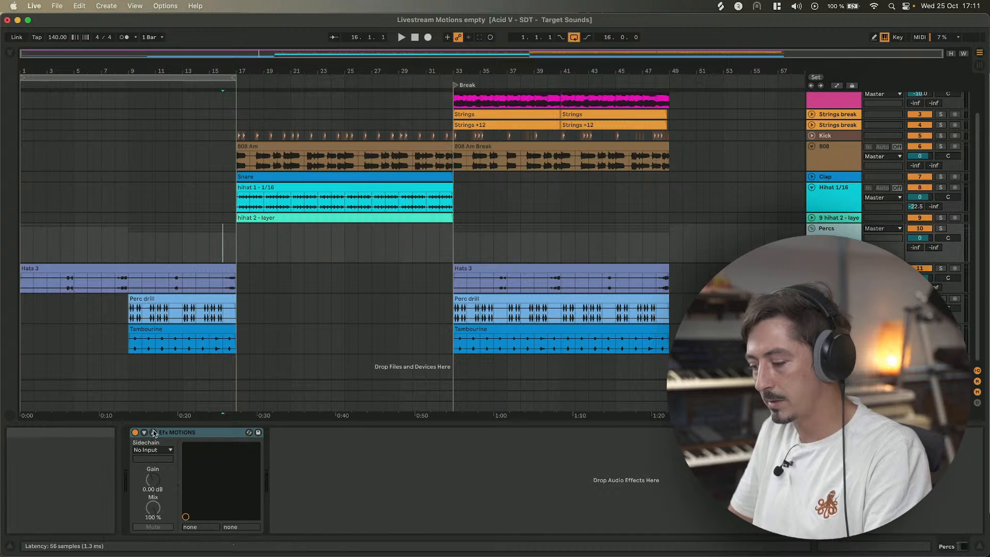
left_click_drag(128, 281, 234, 281)
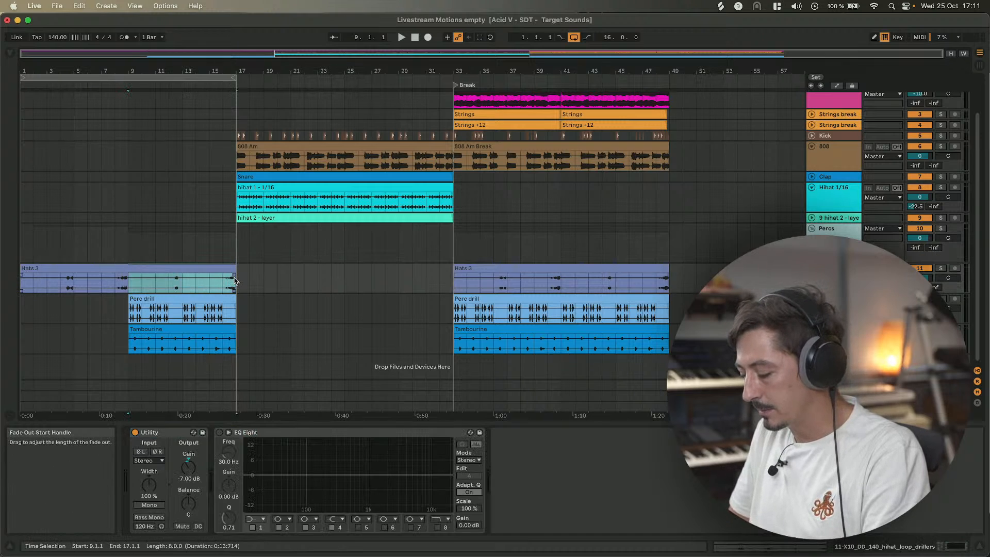
key("super+l")
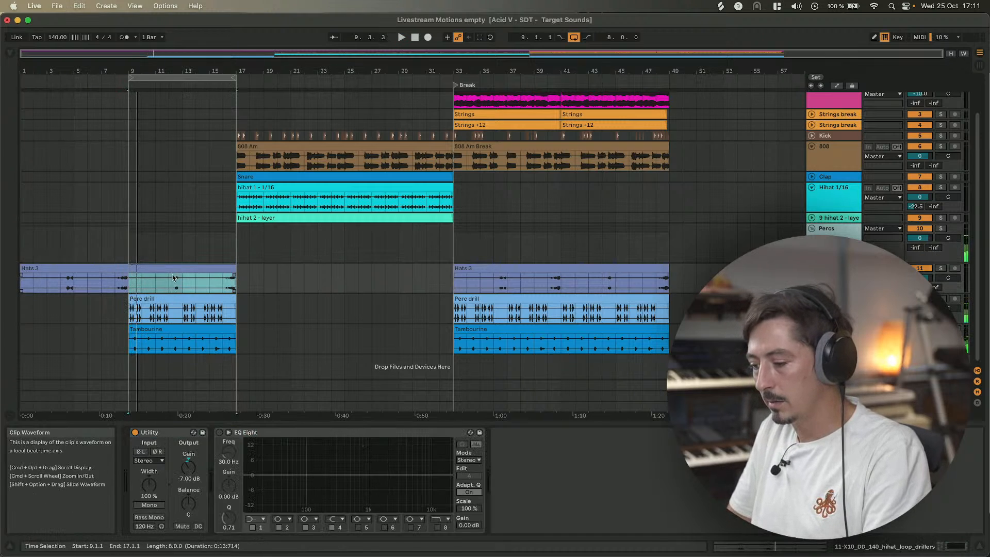
Select the Percs track, open its Efx MOTIONS plugin window, and move it aside.
left_click(20, 281, "shift")
left_click(830, 228)
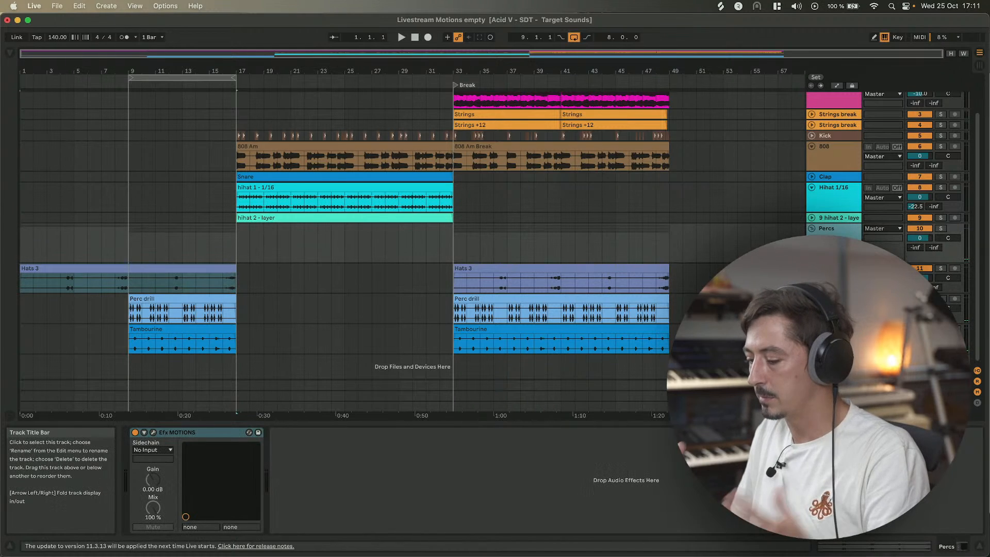
left_click(154, 433)
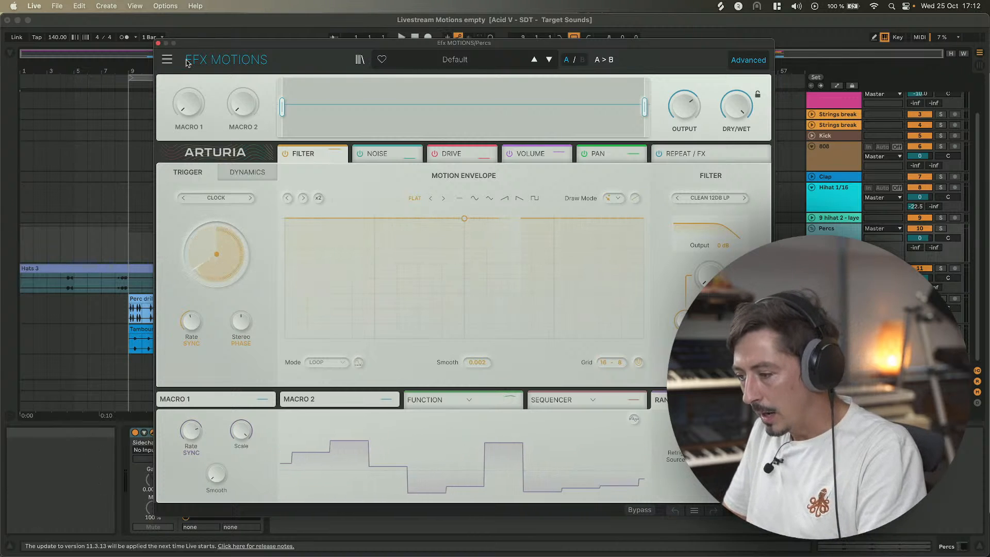
left_click_drag(189, 45, 583, 76)
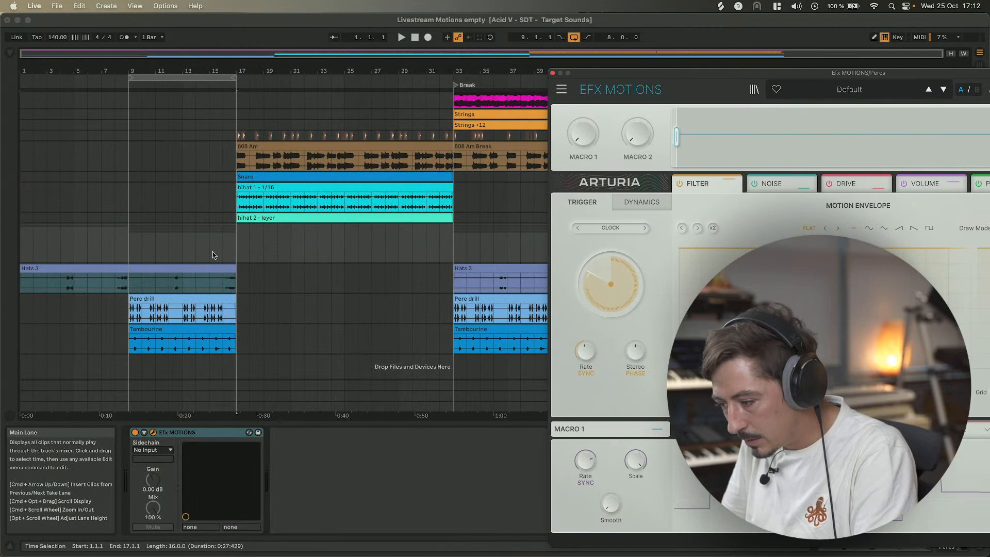
left_click(232, 248)
left_click(231, 248)
left_click_drag(236, 248, 228, 249)
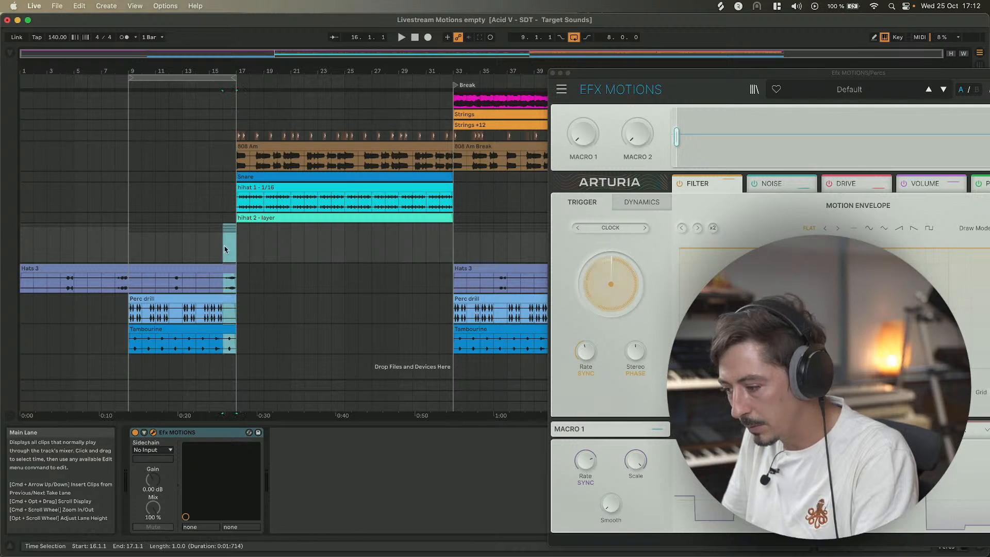
left_click(236, 247)
scroll(220, 155, "up", 3)
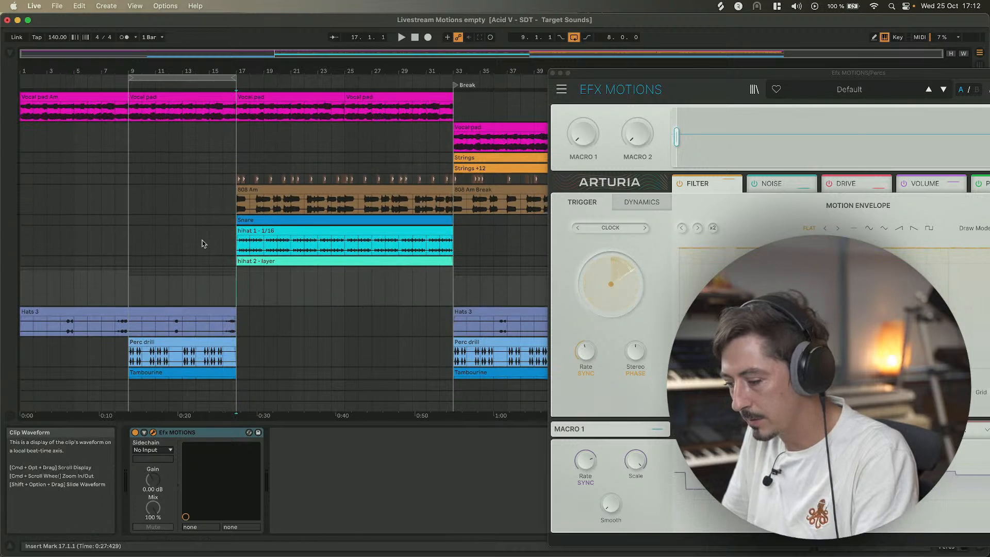
scroll(232, 243, "down", 3)
left_click_drag(231, 245, 227, 346)
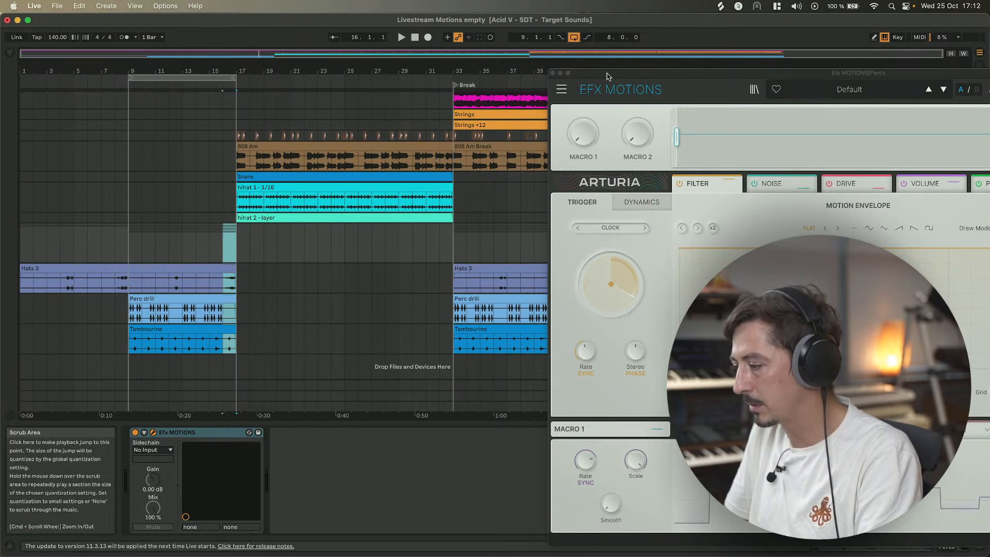
left_click_drag(613, 76, 316, 40)
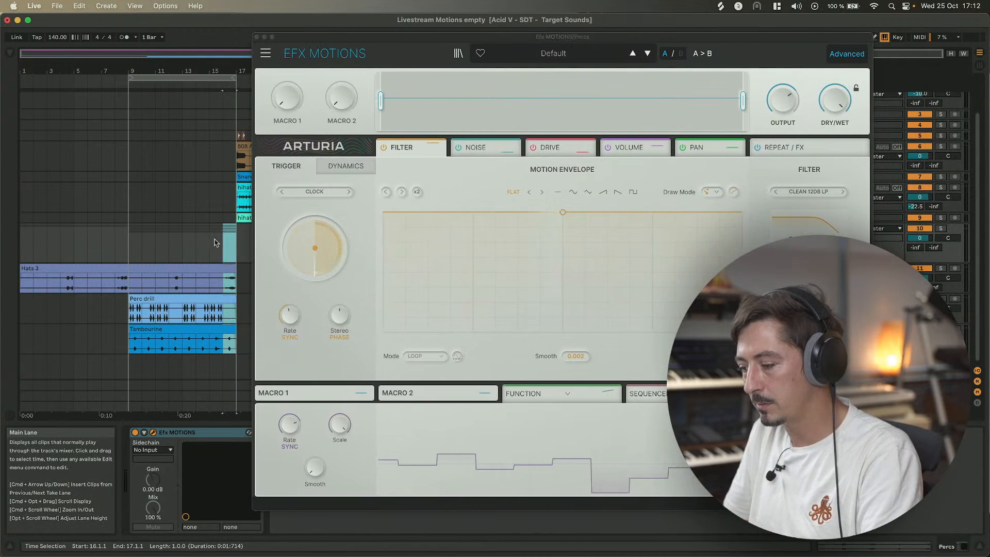
left_click(236, 244)
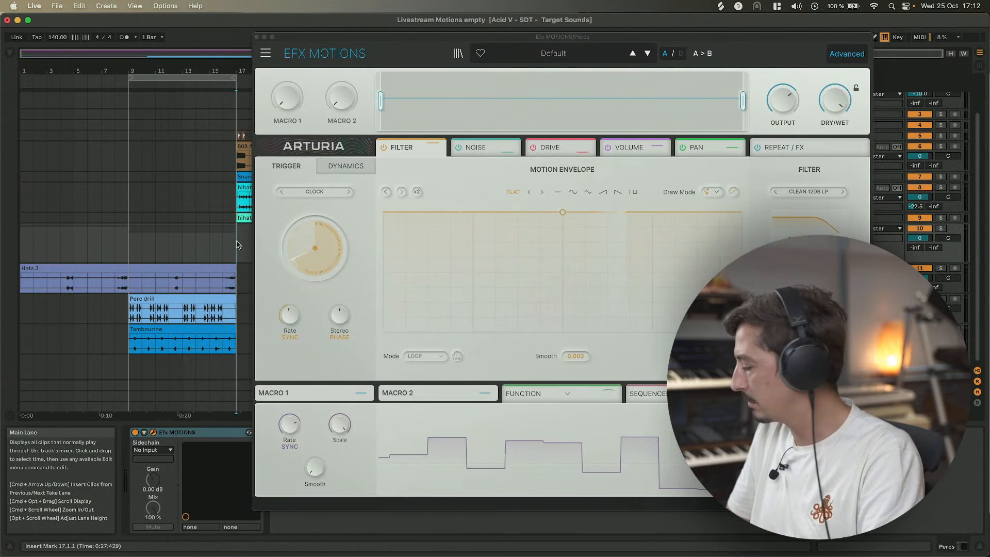
Move the Efx MOTIONS window aside and load the Ambiance preset Contort Reflect.
left_click_drag(488, 37, 236, 7)
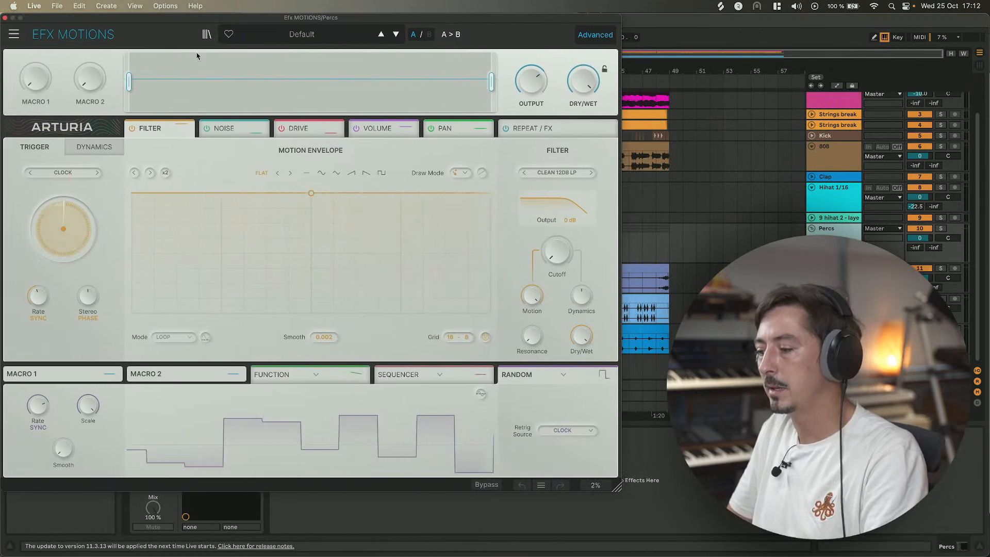
left_click(307, 35)
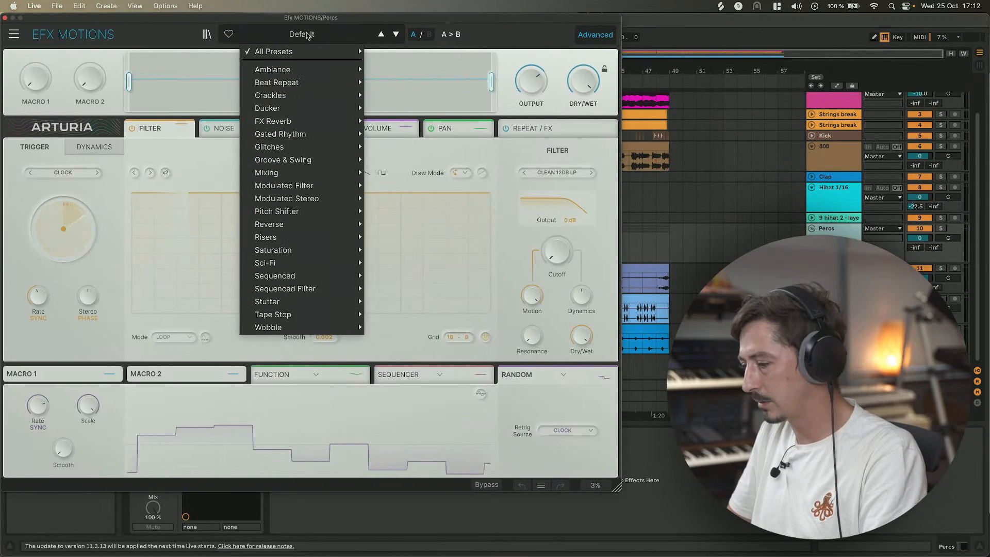
mouse_move(309, 118)
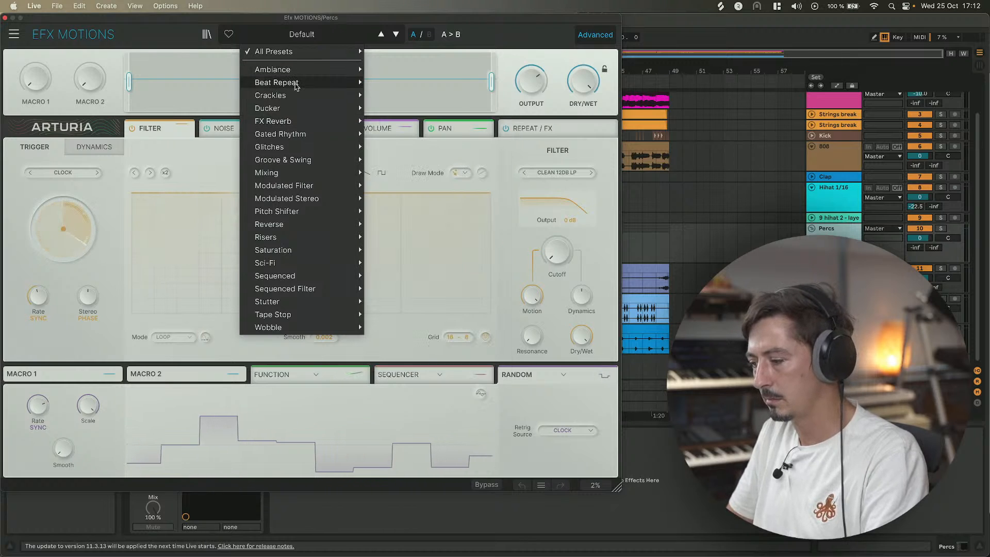
mouse_move(297, 70)
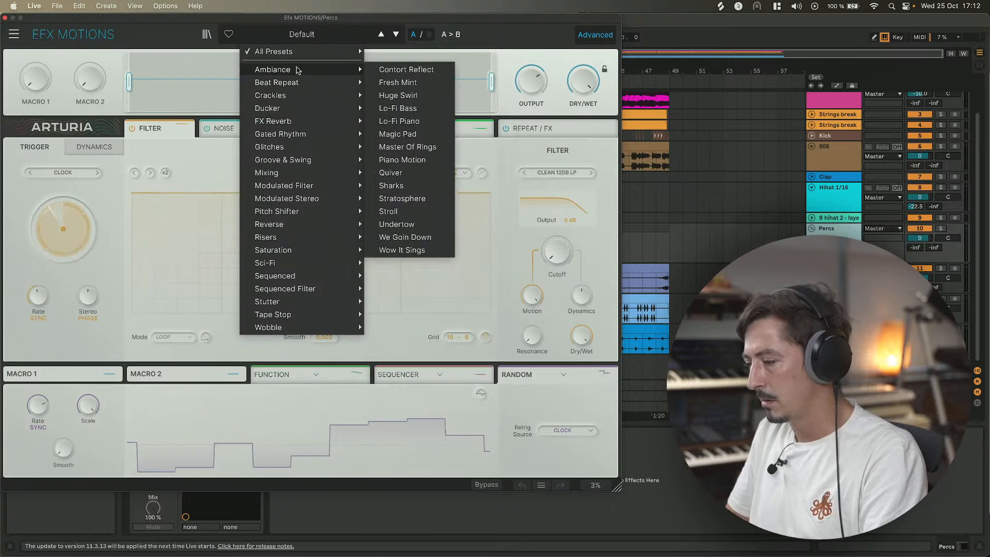
left_click(384, 69)
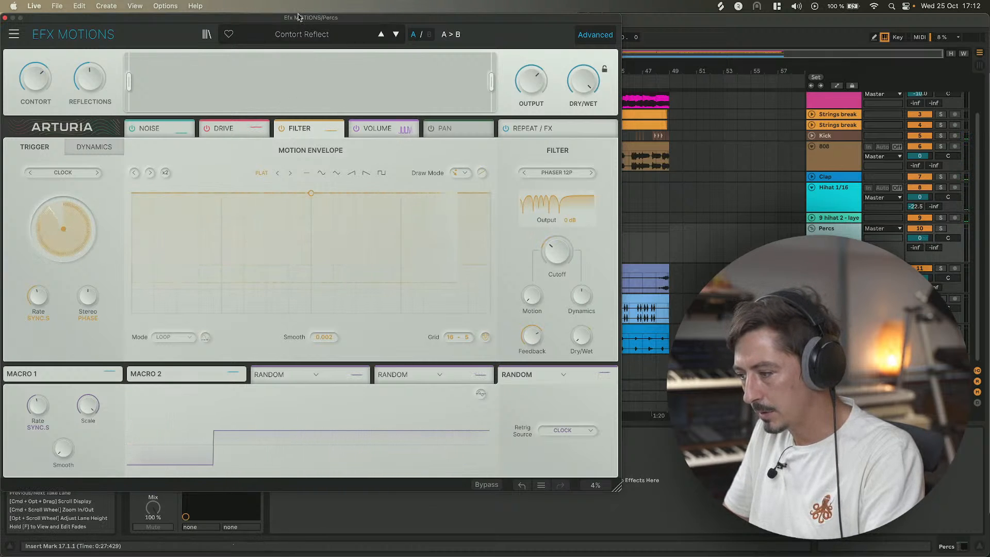
Select the looped bars 9 to 17 in the arrangement and start playback.
left_click_drag(311, 19, 674, 84)
left_click(169, 78)
key("space")
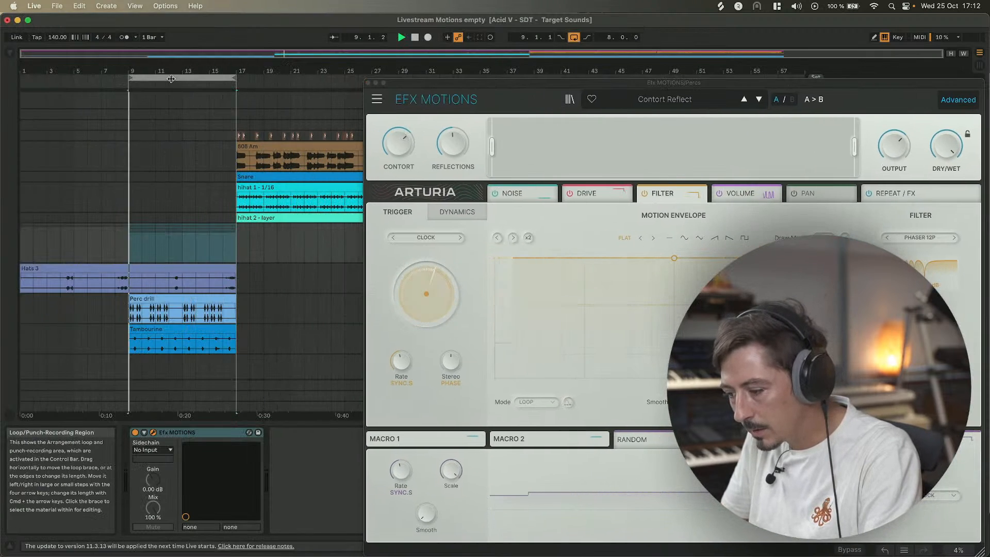
left_click_drag(720, 78, 357, 14)
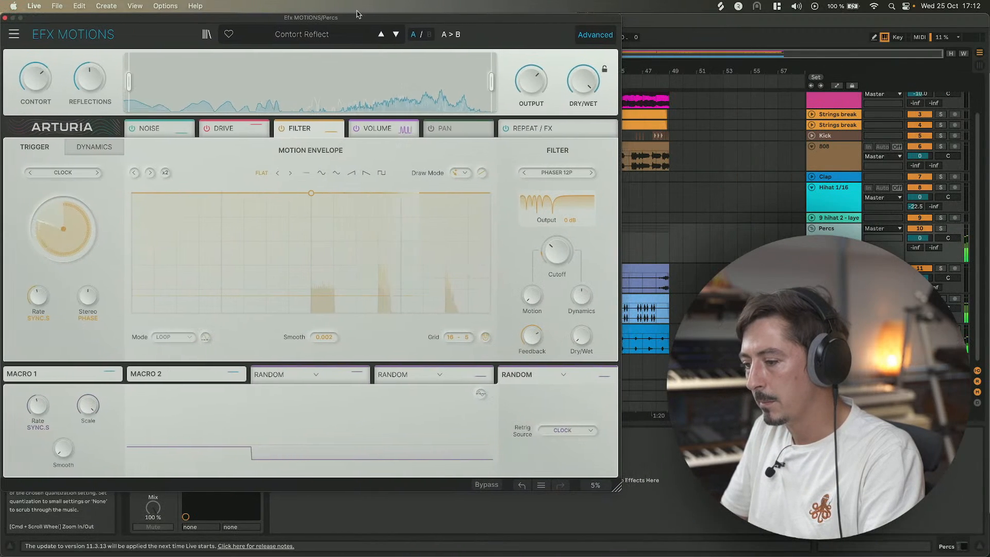
Step forward two presets to Huge Swirl and solo the Percs track.
left_click(395, 34)
left_click(395, 35)
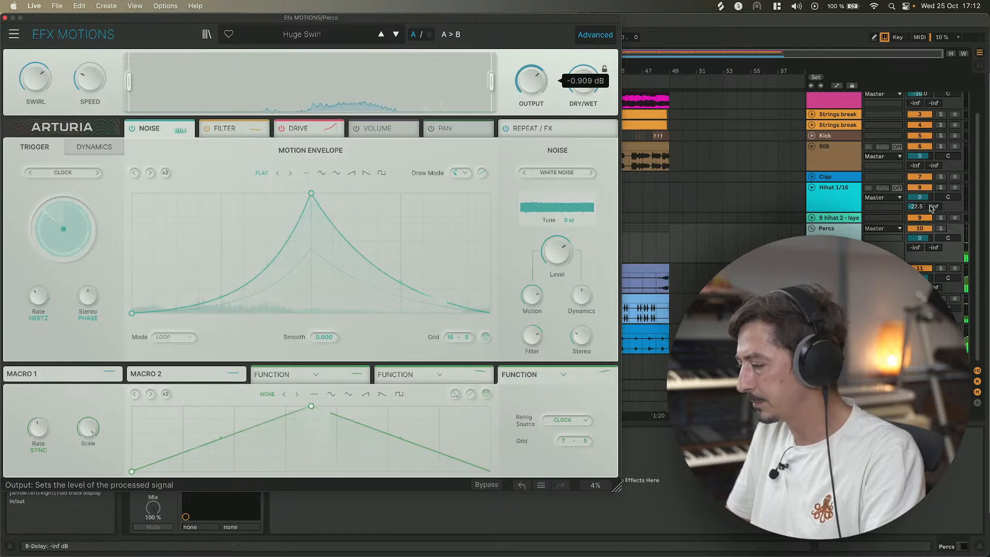
left_click(940, 228)
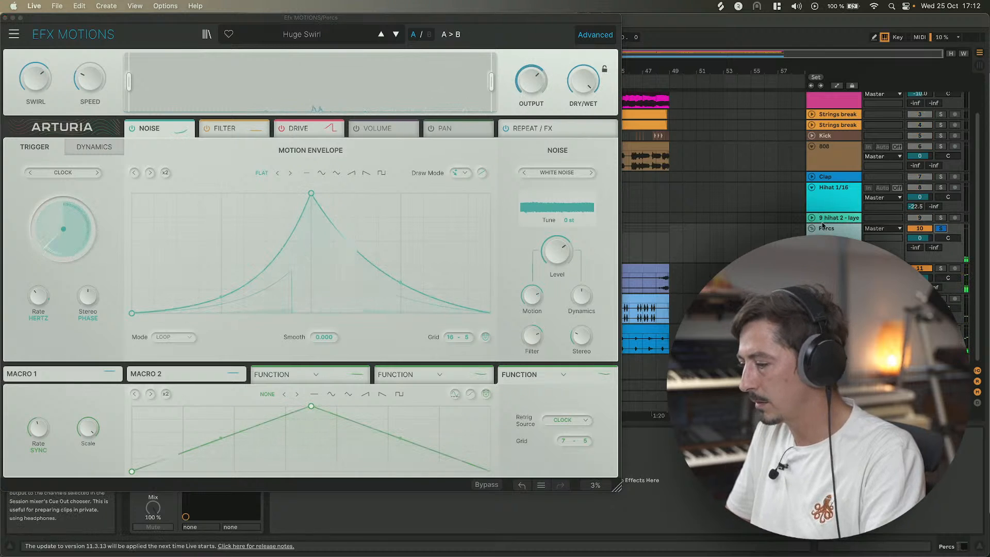
Step forward two presets to Lo-Fi Piano and briefly open the preset browser.
left_click(395, 35)
left_click(395, 35)
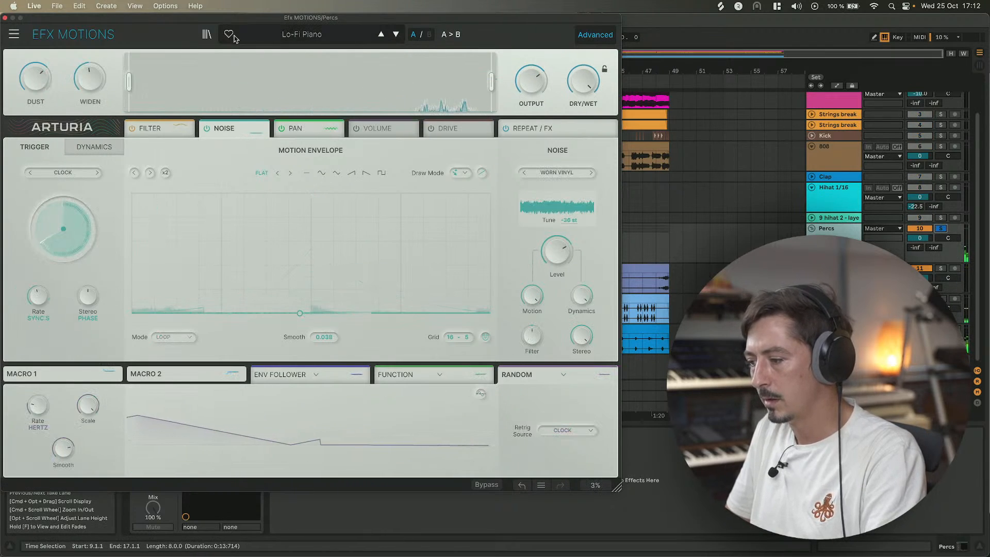
left_click(207, 35)
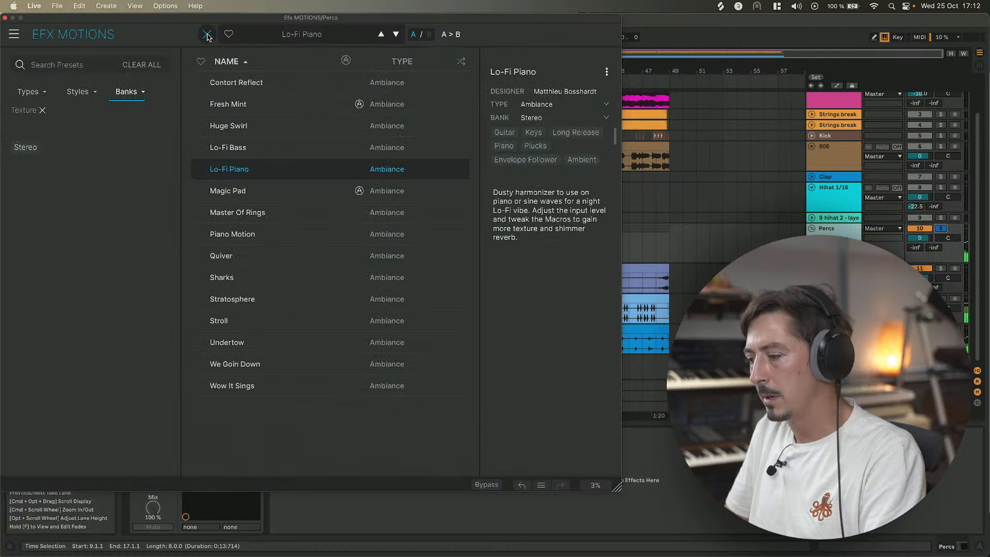
left_click(207, 34)
Load the FX Reverb preset Beach Waves.
left_click(301, 34)
mouse_move(360, 140)
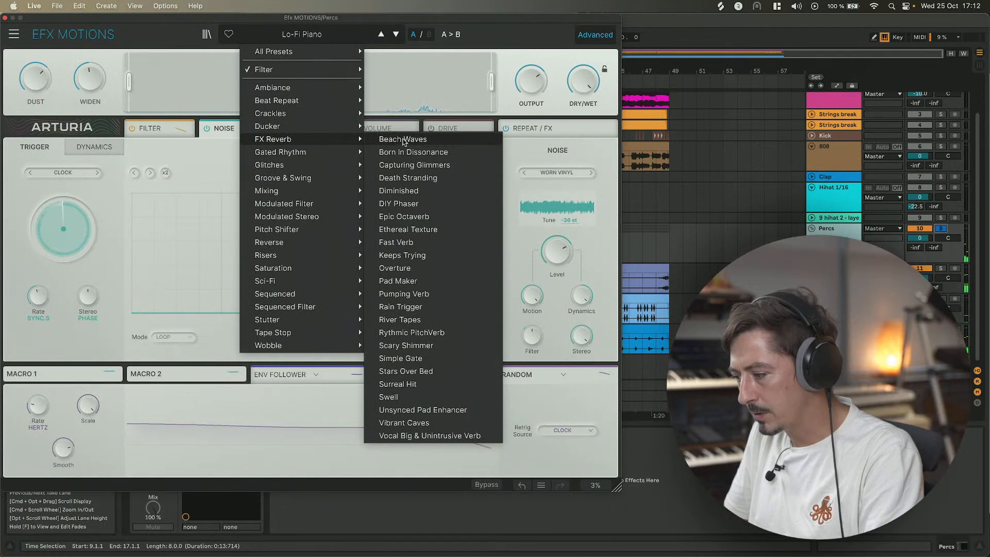
left_click(403, 139)
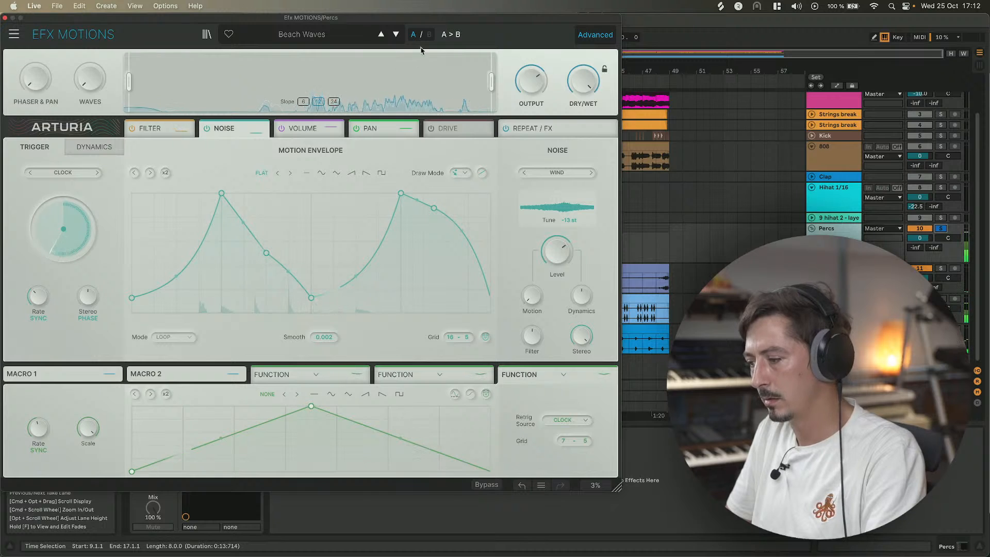
Step forward through the FX Reverb presets to Diminished.
left_click(395, 35)
left_click(396, 34)
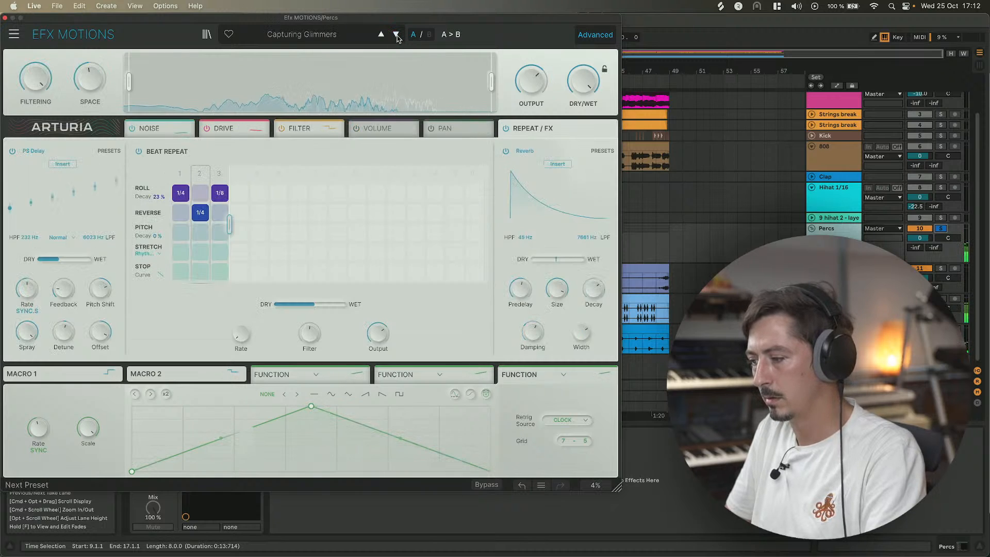
left_click(396, 34)
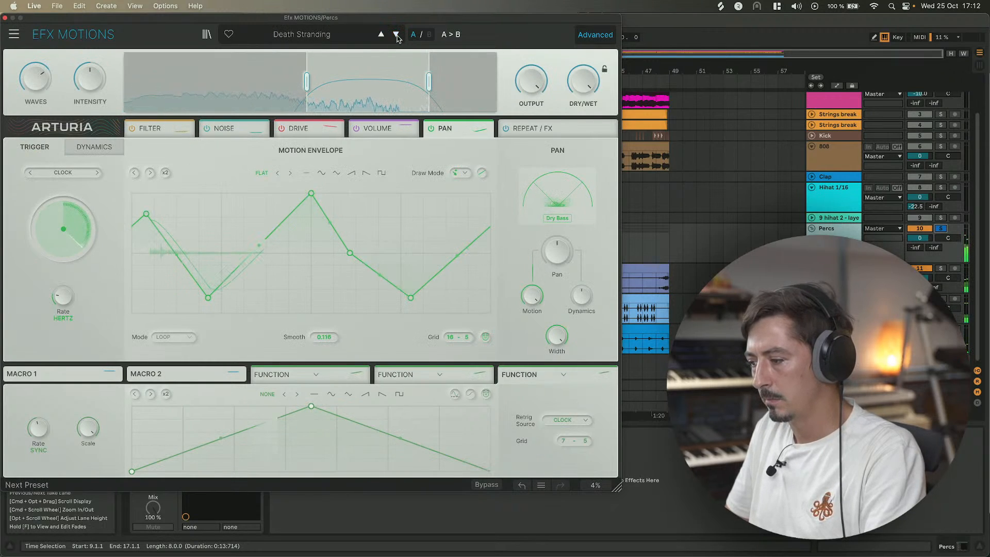
left_click(395, 35)
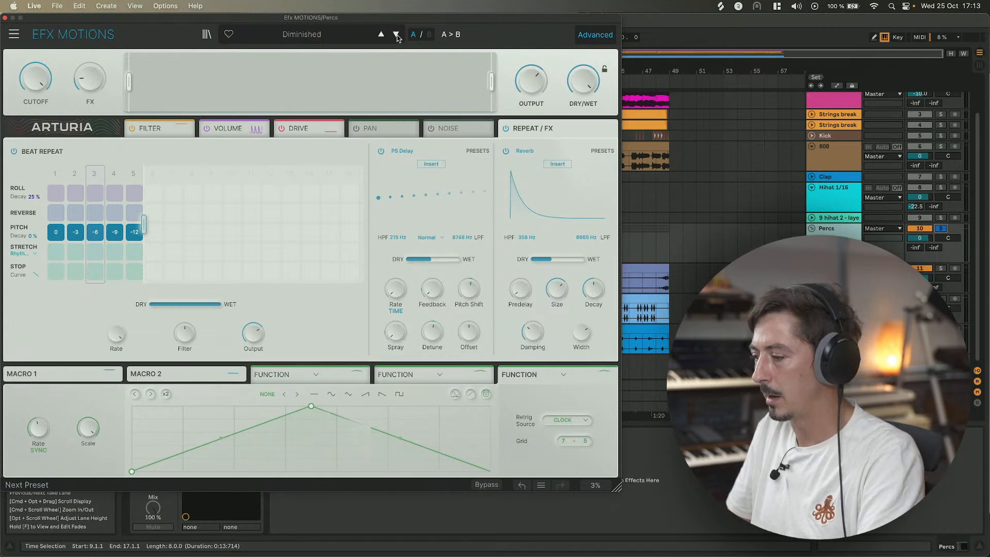
left_click(303, 35)
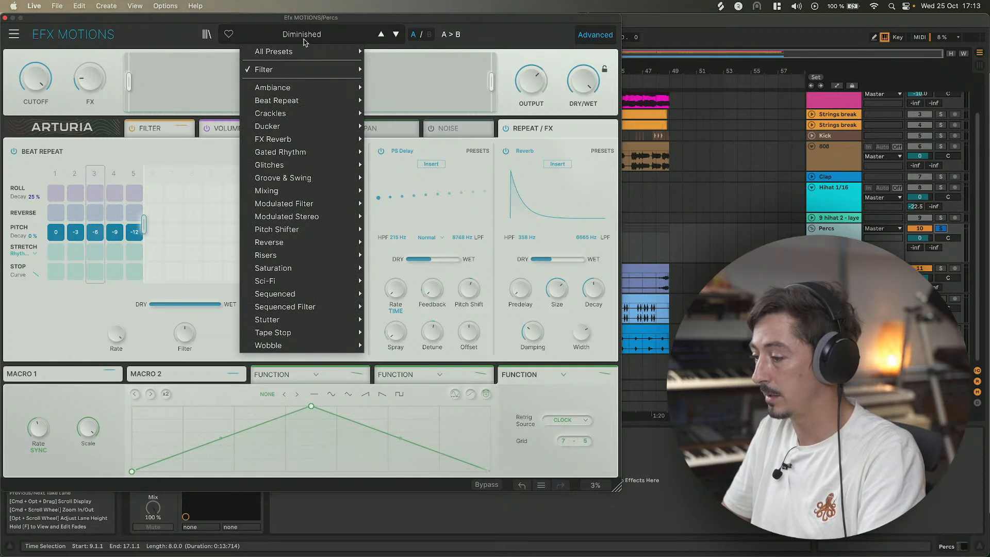
left_click(304, 42)
left_click(304, 42)
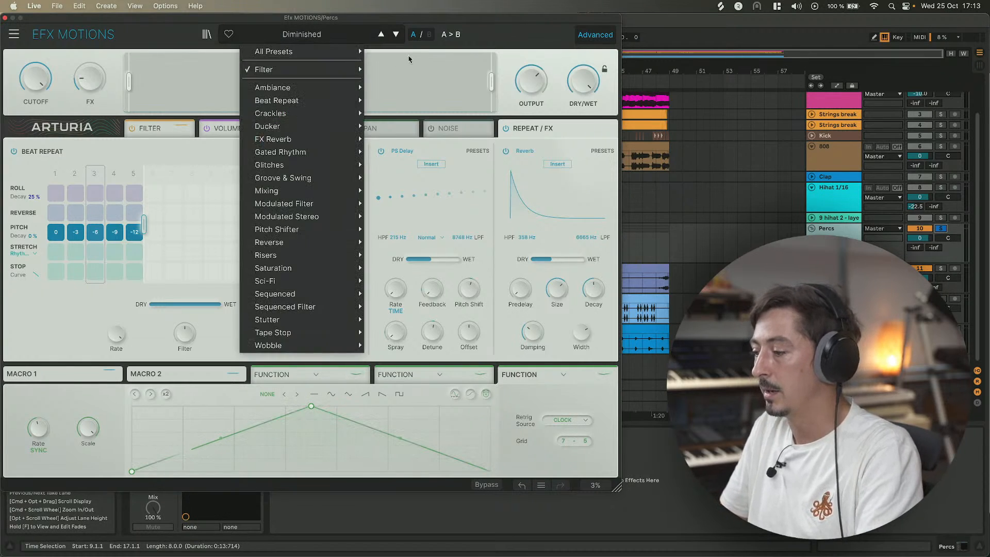
left_click(490, 39)
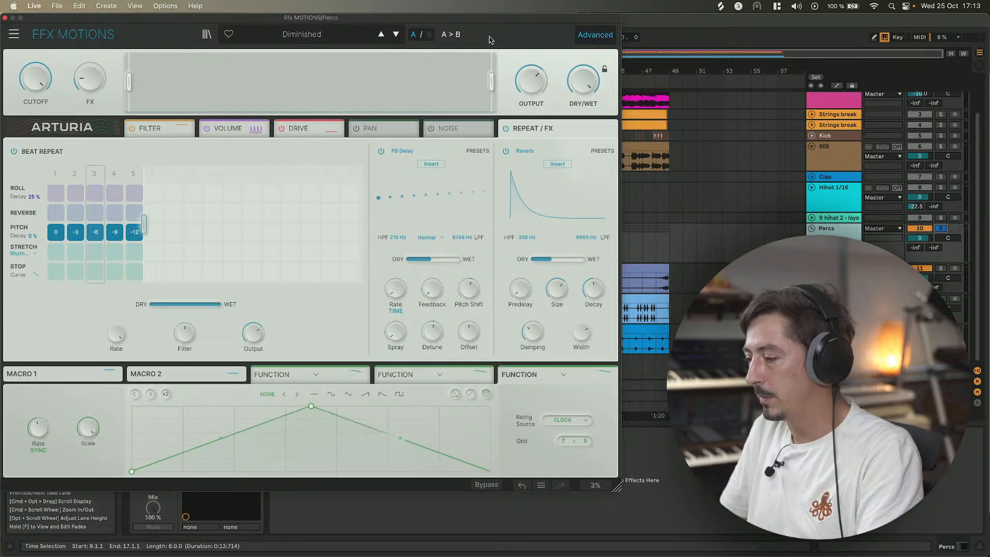
Step forward through the FX Reverb presets to Swell and open its Repeat / FX section.
left_click(396, 35)
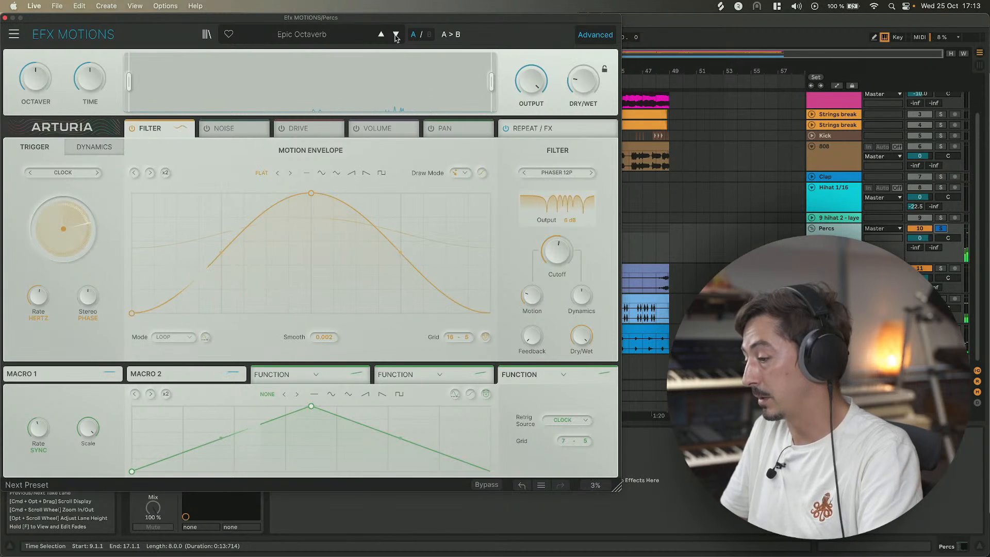
left_click(396, 35)
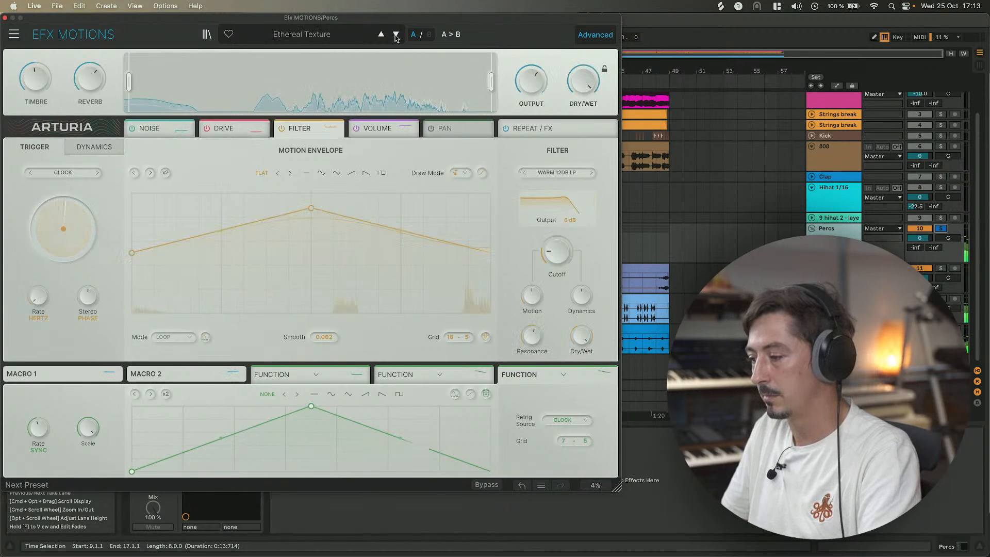
left_click(396, 36)
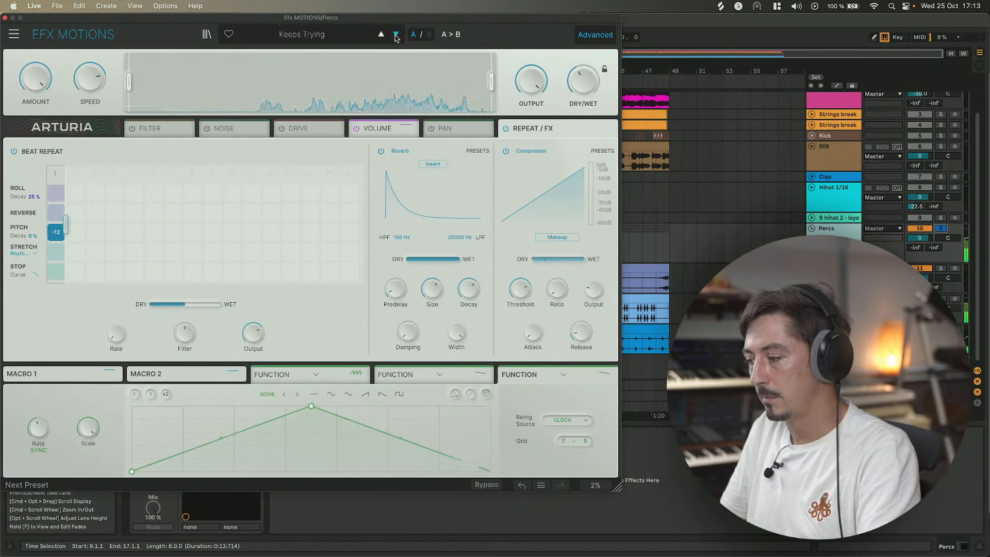
left_click(396, 35)
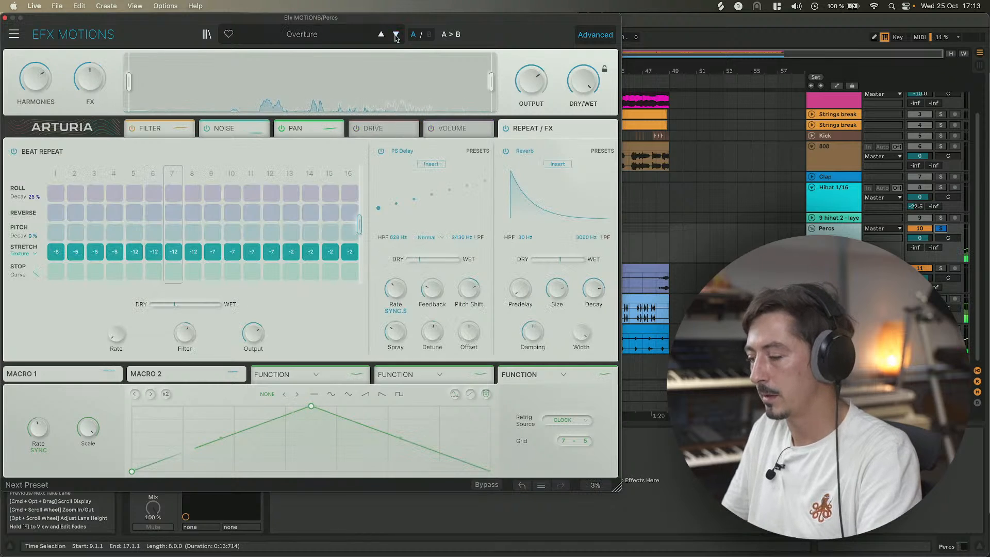
left_click(395, 35)
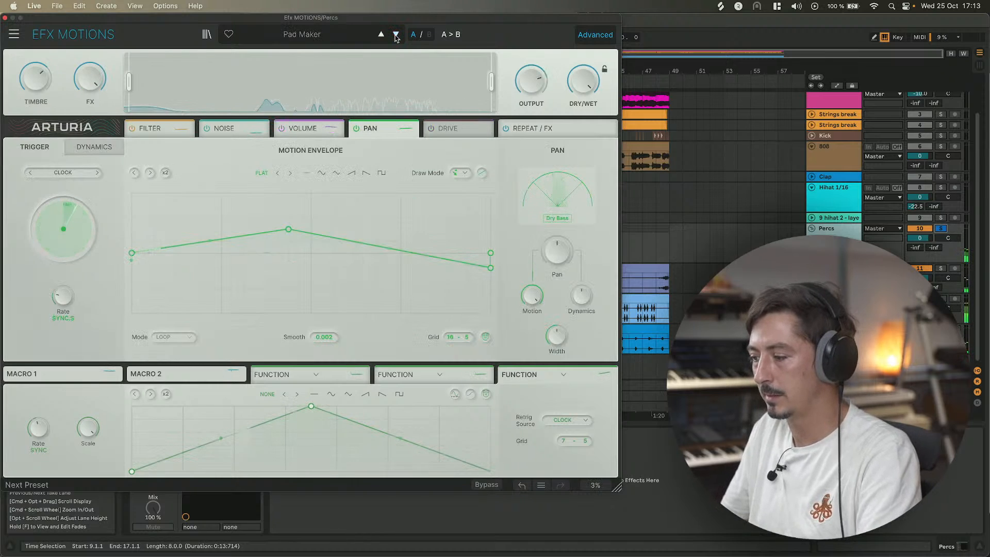
left_click(396, 35)
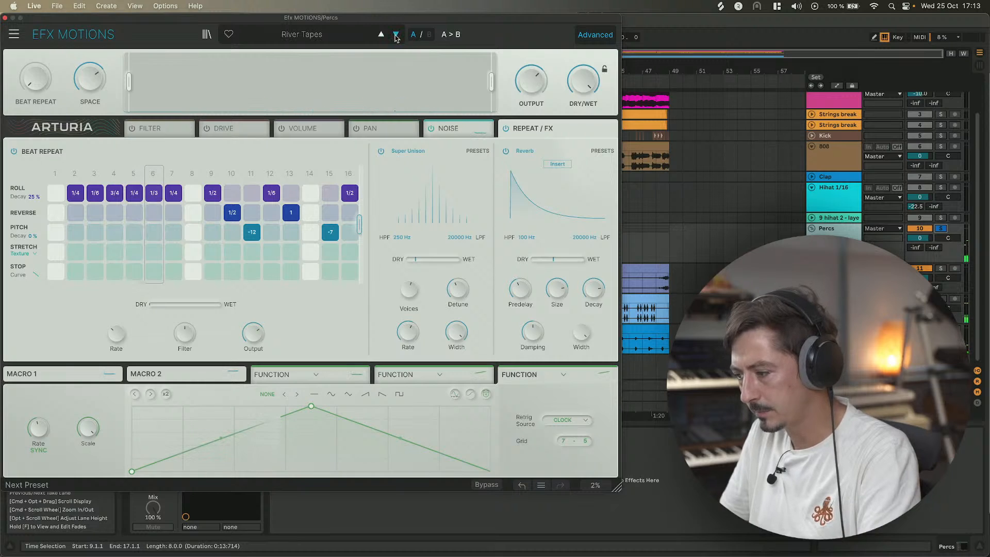
left_click(396, 35)
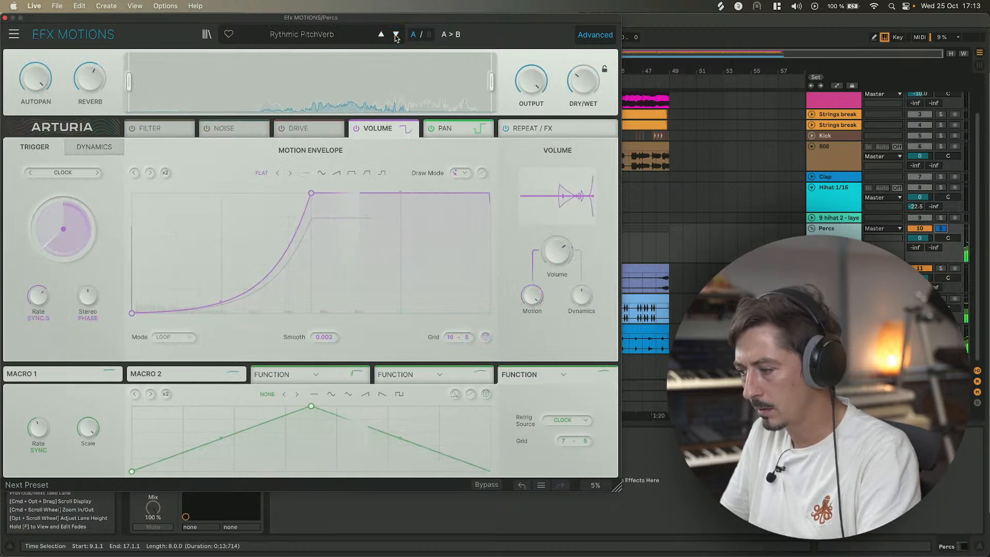
left_click(396, 35)
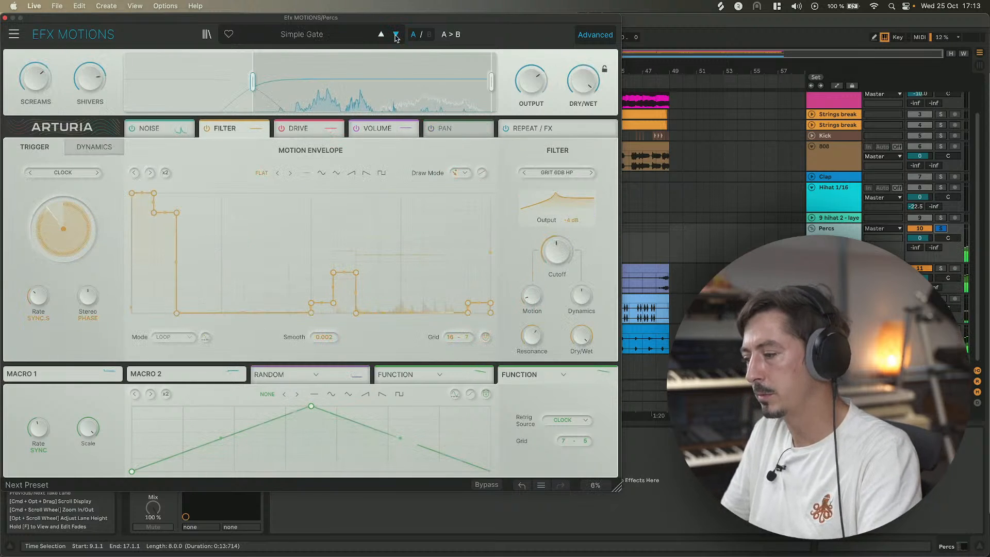
left_click(396, 35)
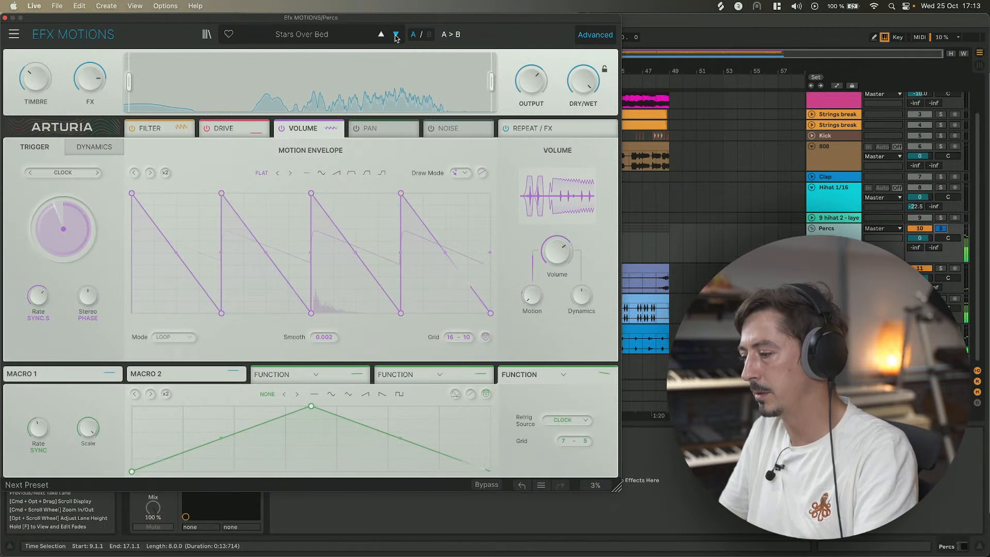
left_click(396, 35)
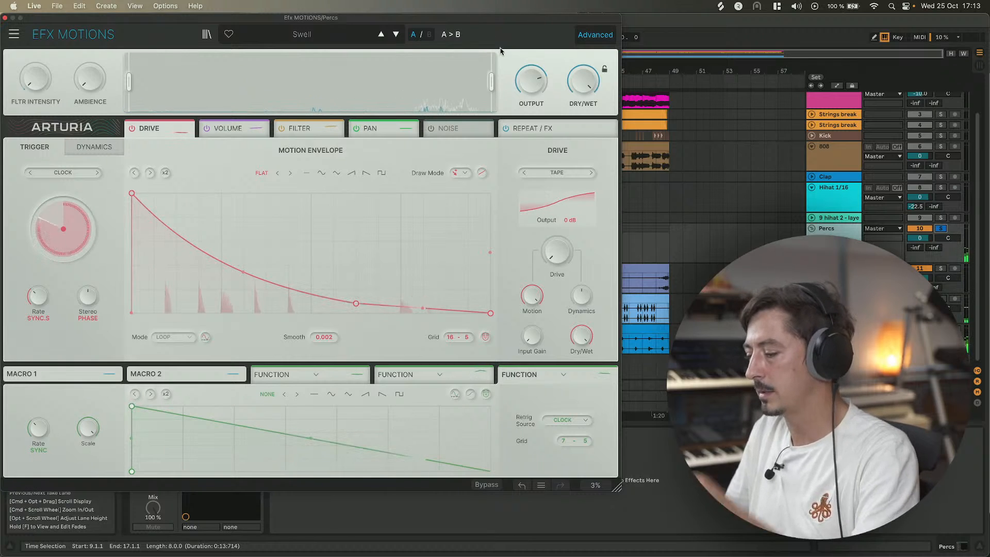
left_click(544, 131)
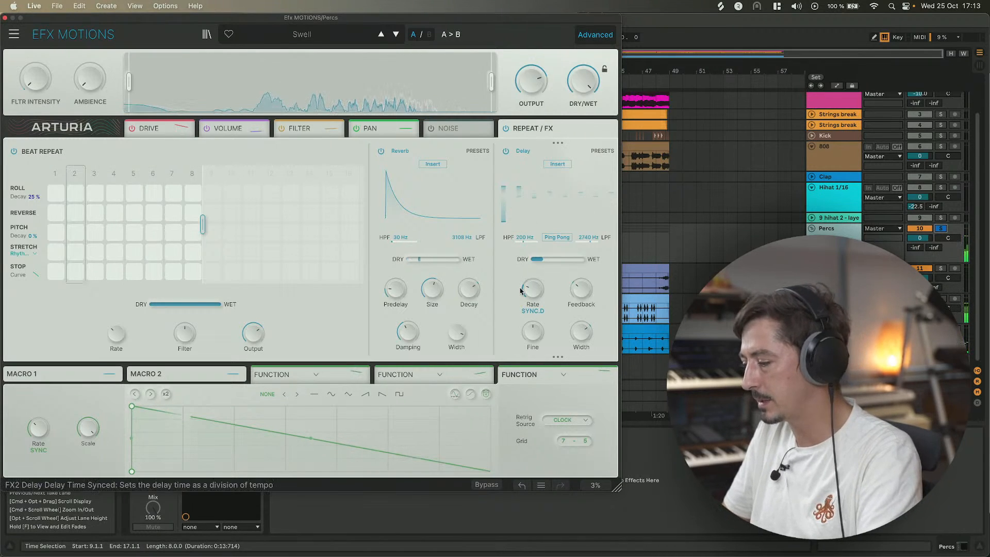
Adjust the Delay dry/wet mix, then tweak the Reverb size and lower its dry/wet mix.
left_click(543, 262)
left_click_drag(536, 259, 542, 263)
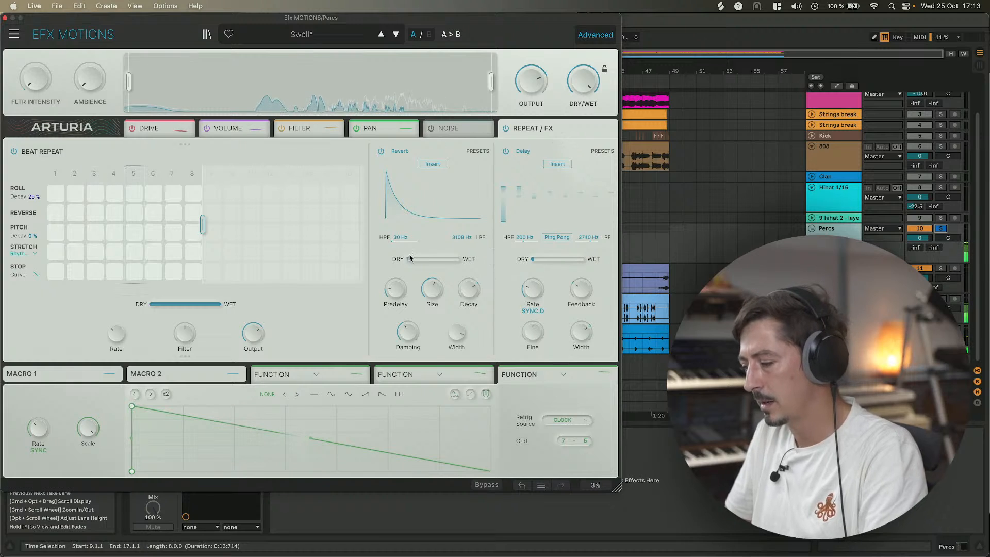
left_click_drag(432, 278, 432, 268)
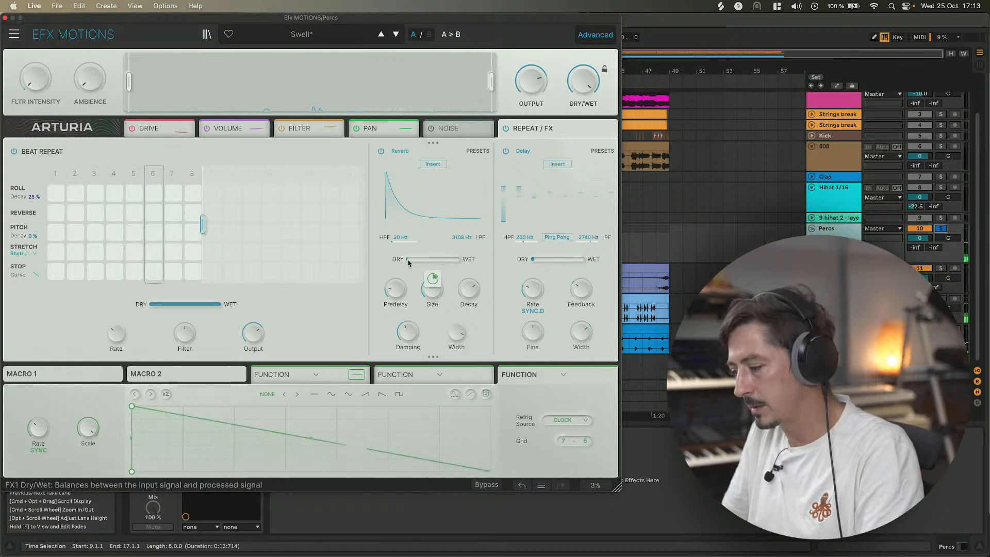
left_click_drag(430, 259, 418, 259)
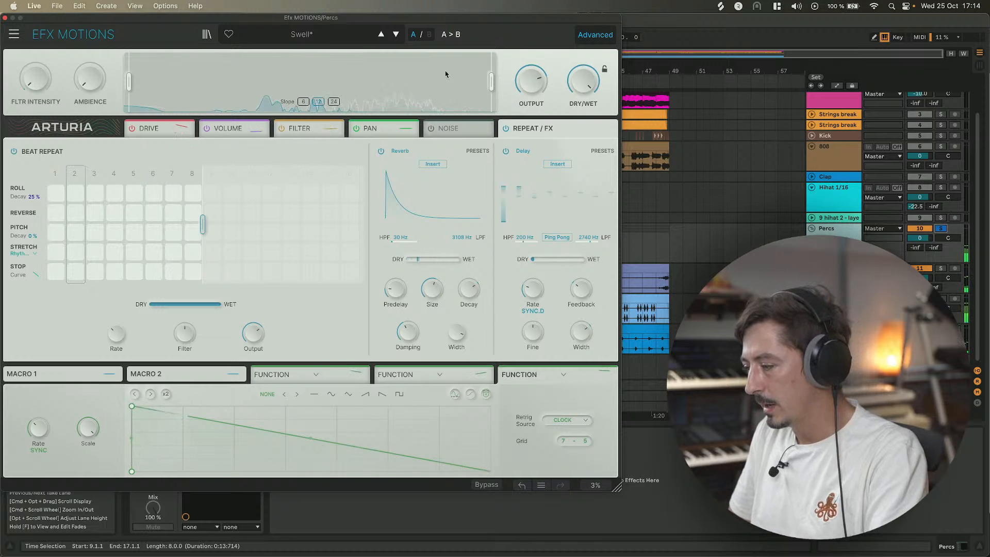
Open the Noise module section and switch the Noise module on.
mouse_move(587, 83)
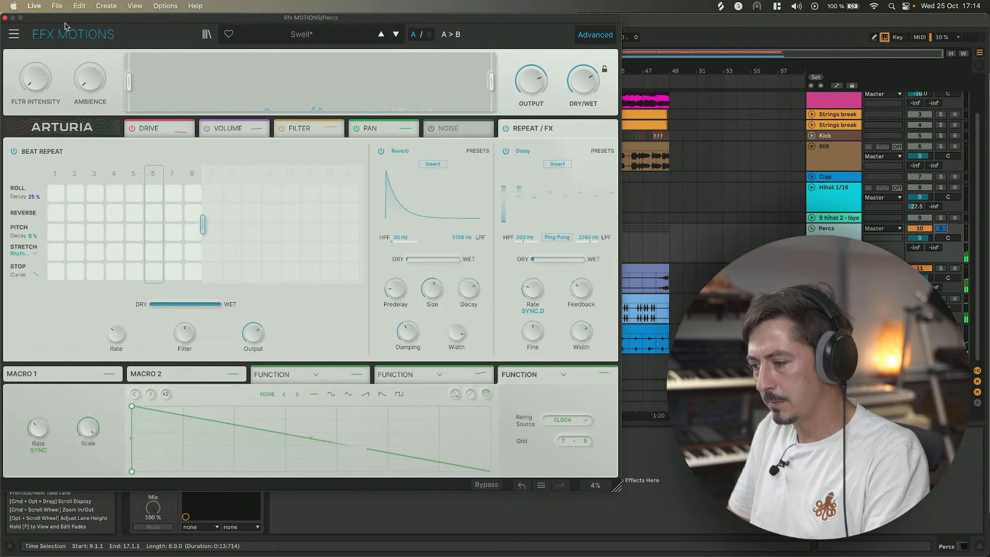
left_click(939, 230)
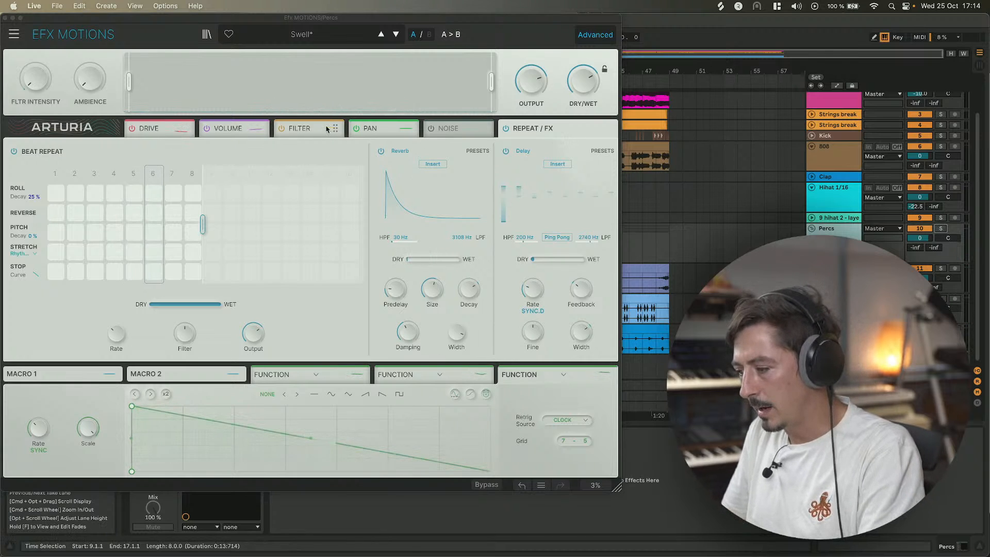
left_click(447, 128)
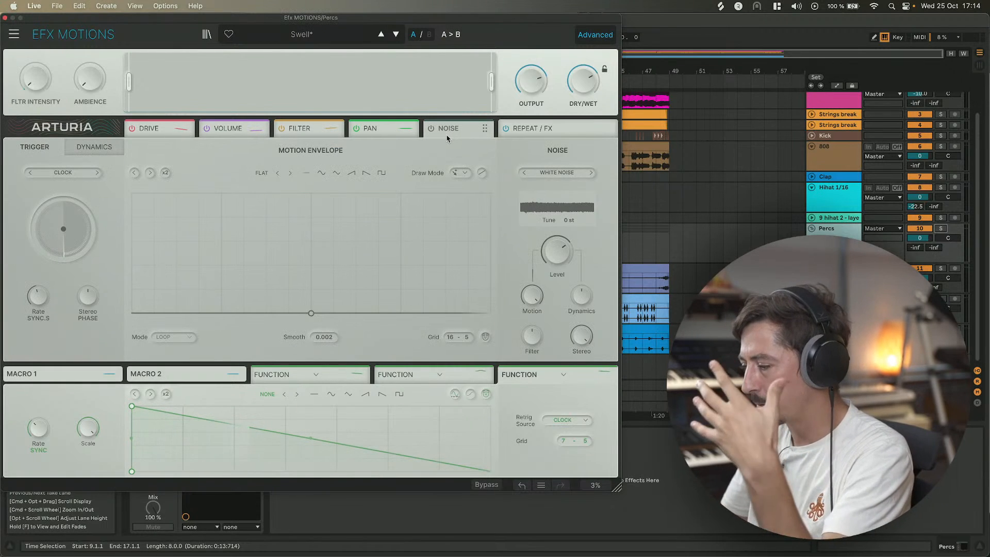
left_click_drag(328, 19, 312, 7)
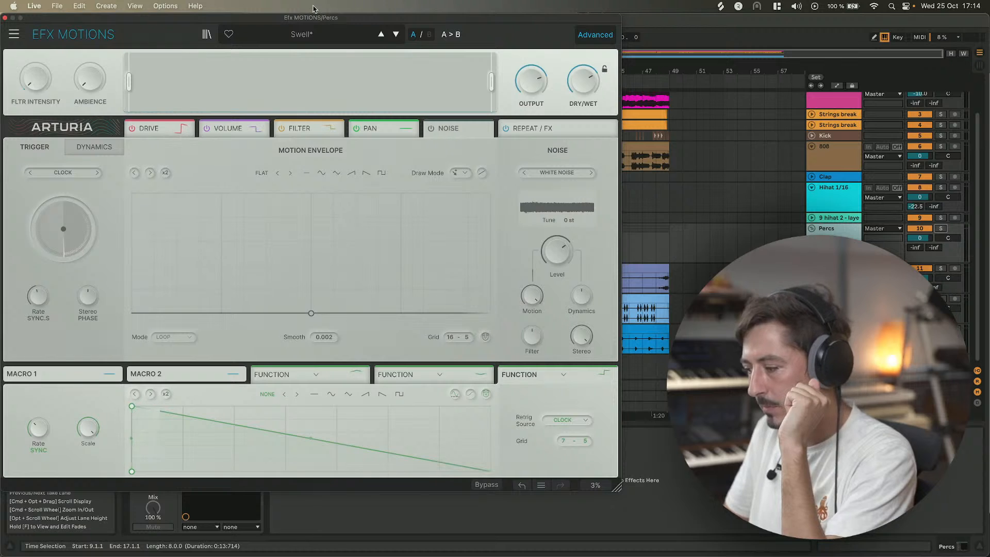
left_click(430, 128)
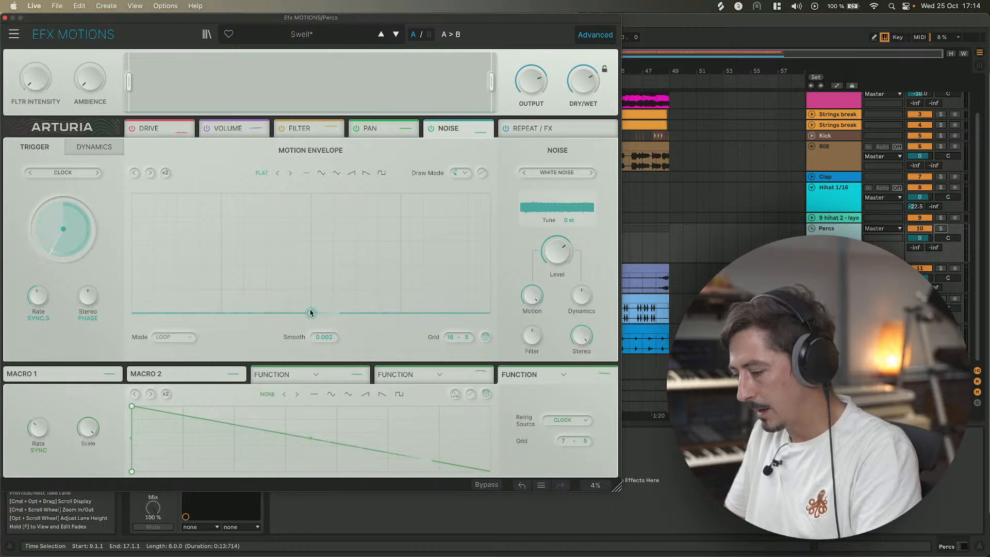
Reshape the noise motion envelope into a flat line that curves sharply upward at the end of the cycle.
left_click_drag(452, 282, 498, 288)
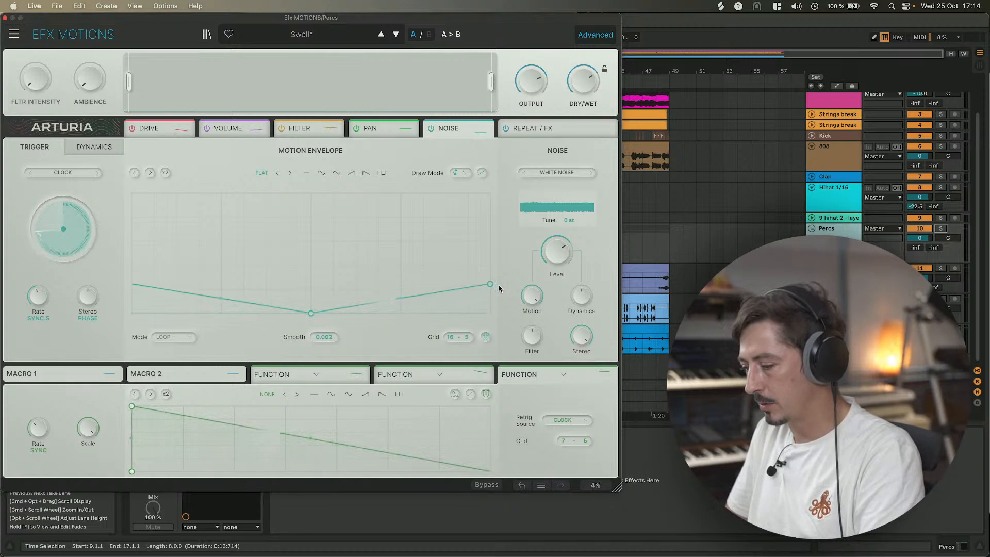
left_click_drag(310, 313, 113, 340)
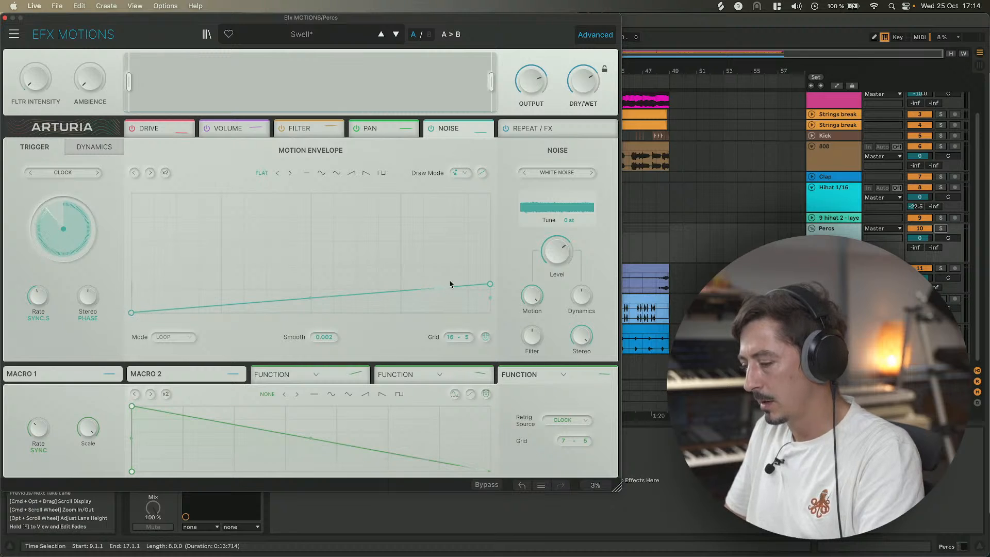
left_click_drag(411, 288, 310, 312)
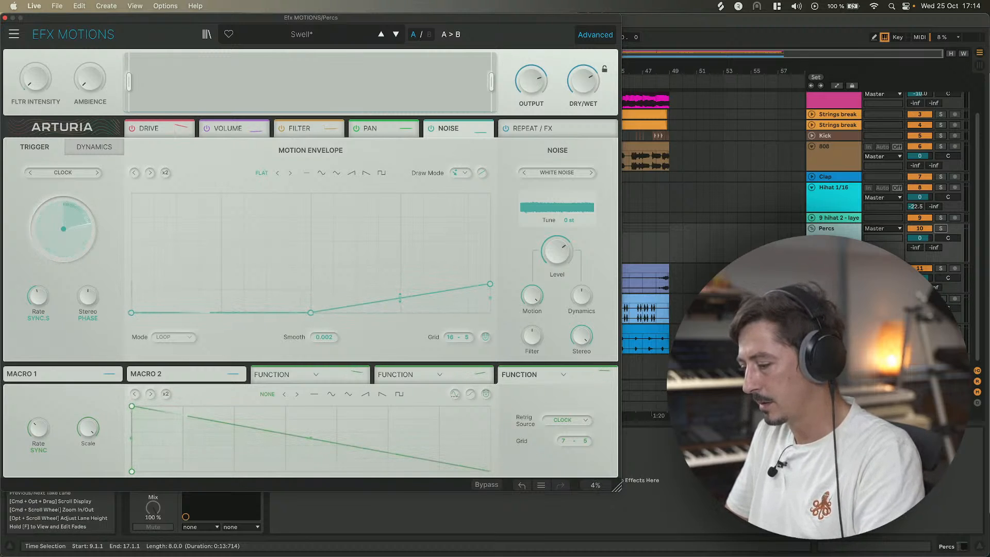
left_click_drag(400, 297, 399, 312)
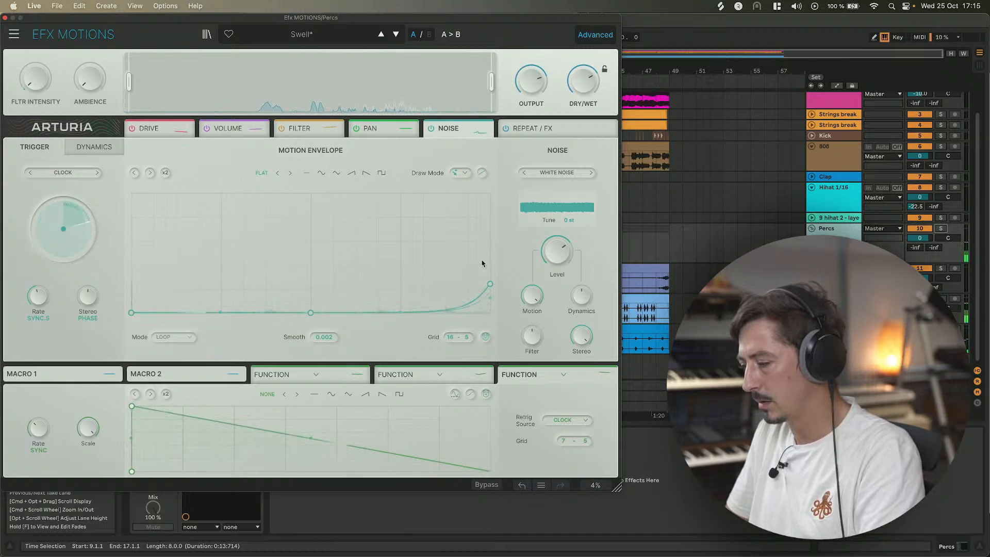
Browse through the noise samples and settle on Aliasing Wide.
mouse_move(538, 240)
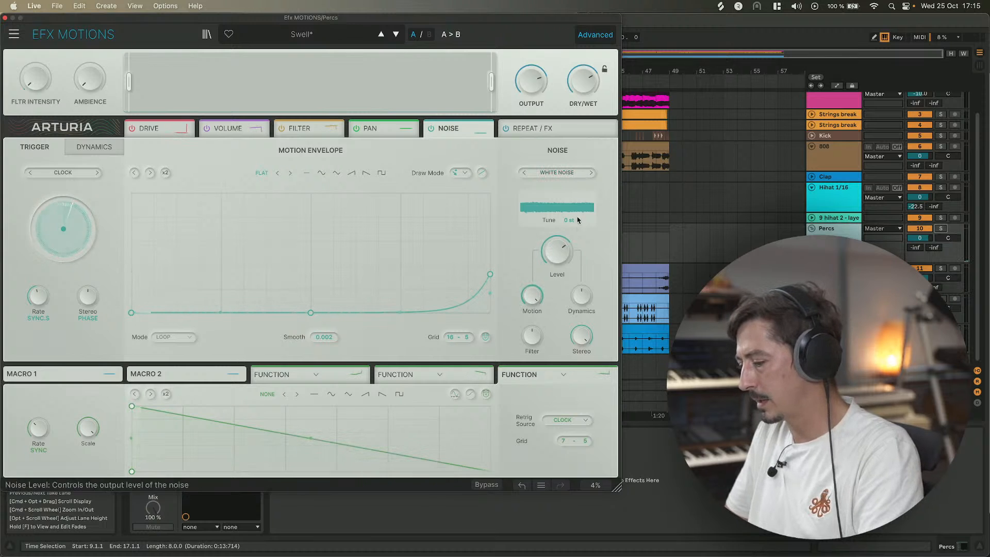
left_click(592, 174)
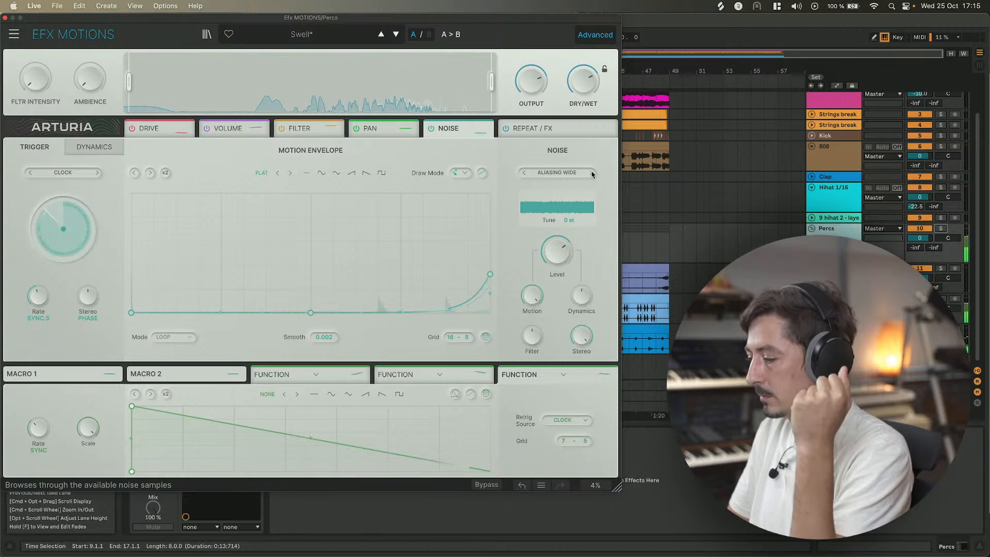
left_click(592, 173)
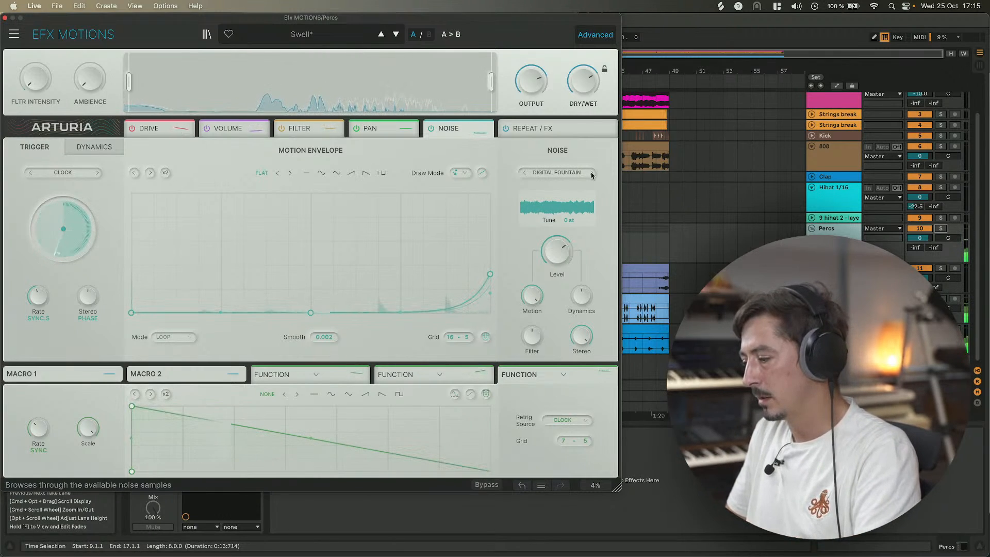
left_click(591, 173)
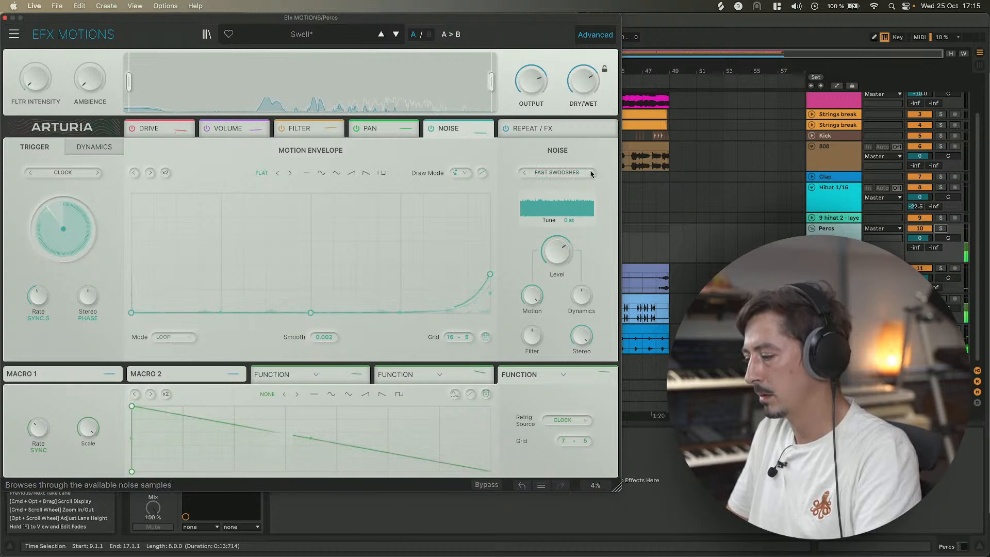
left_click(524, 177)
left_click(524, 176)
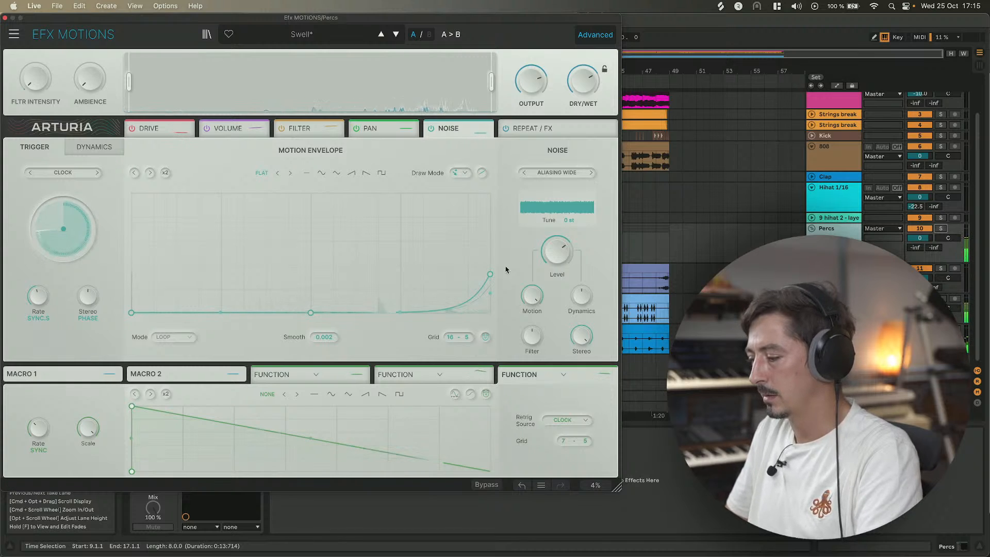
Raise the envelope's end point slightly and increase the noise Motion amount.
left_click_drag(489, 274, 491, 266)
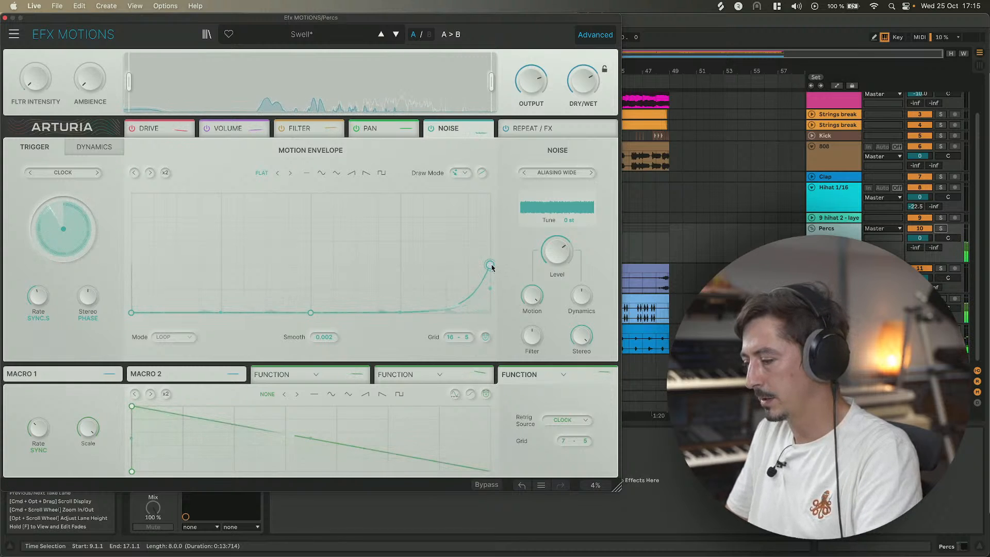
left_click_drag(277, 23, 280, 23)
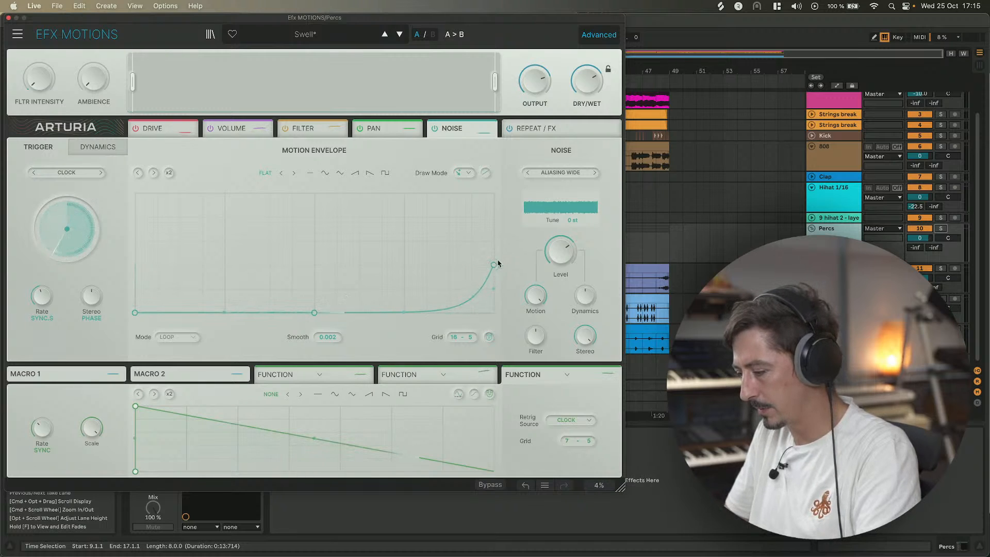
left_click_drag(534, 296, 534, 317)
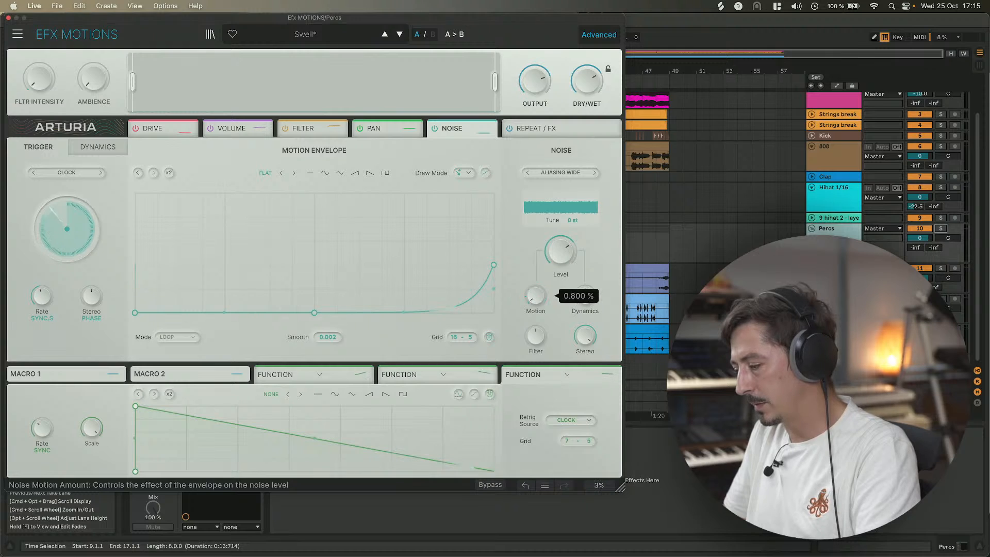
left_click_drag(535, 295, 535, 237)
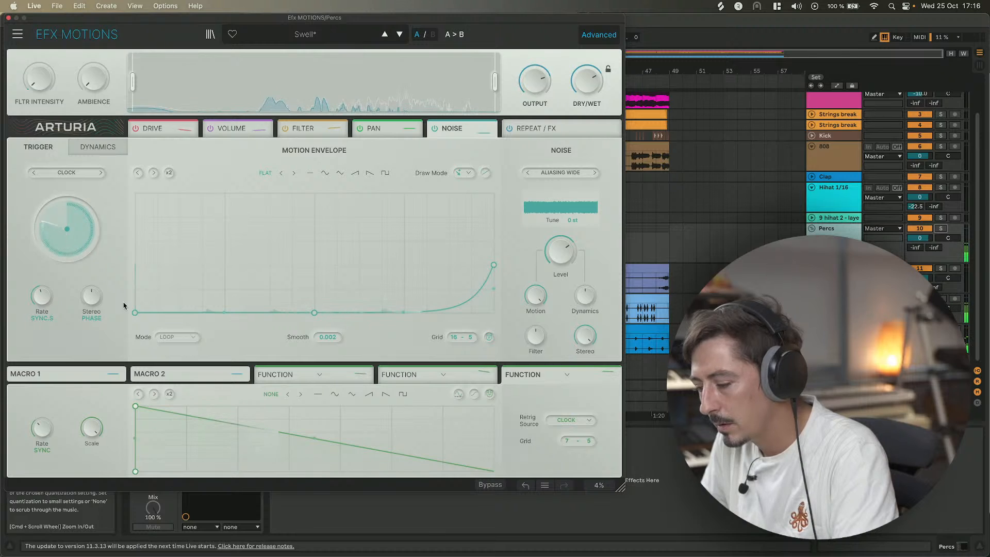
Adjust the noise Stereo phase and Rate knobs, with the rate at 16.
mouse_move(88, 294)
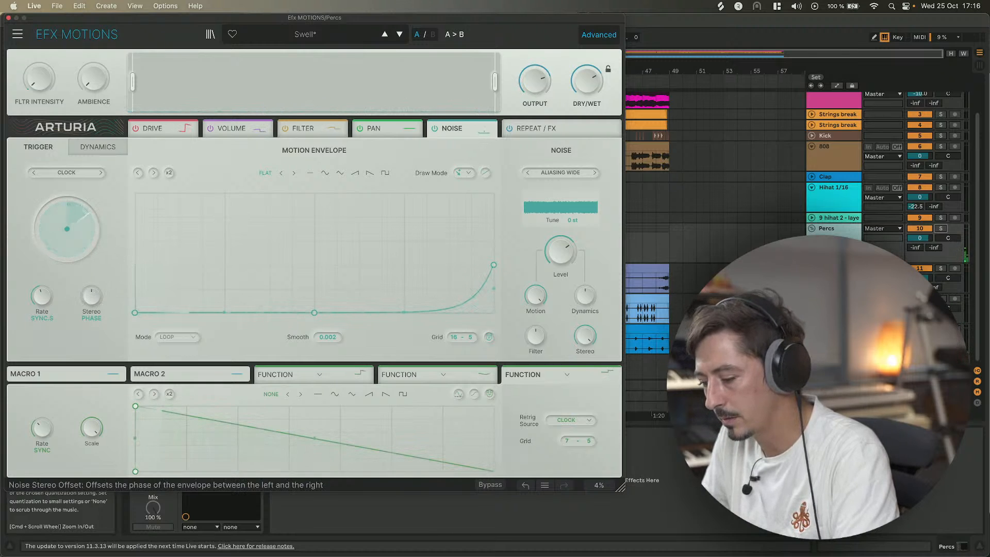
mouse_move(91, 295)
left_mouse_down()
mouse_move(92, 281)
mouse_move(93, 304)
mouse_move(91, 293)
left_mouse_up()
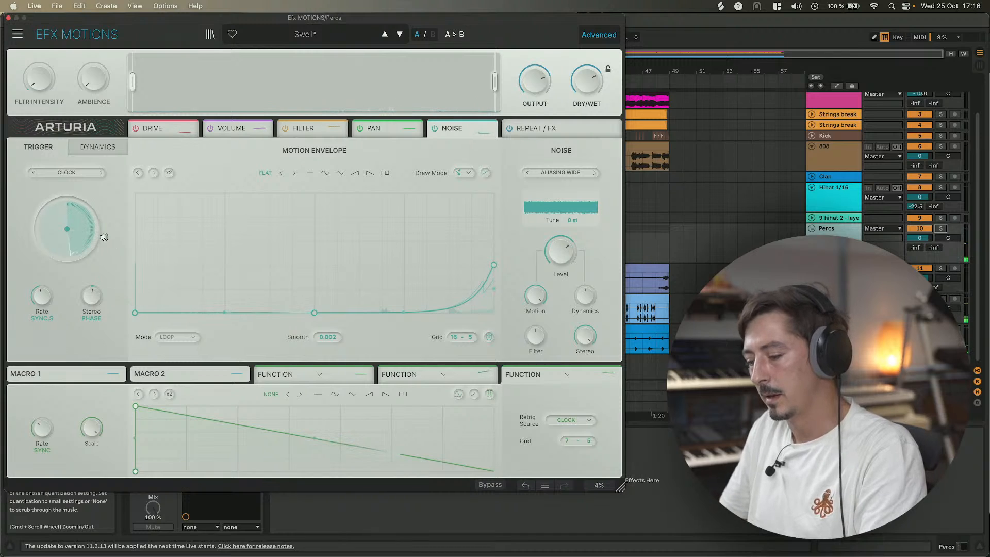
left_click_drag(43, 306, 43, 305)
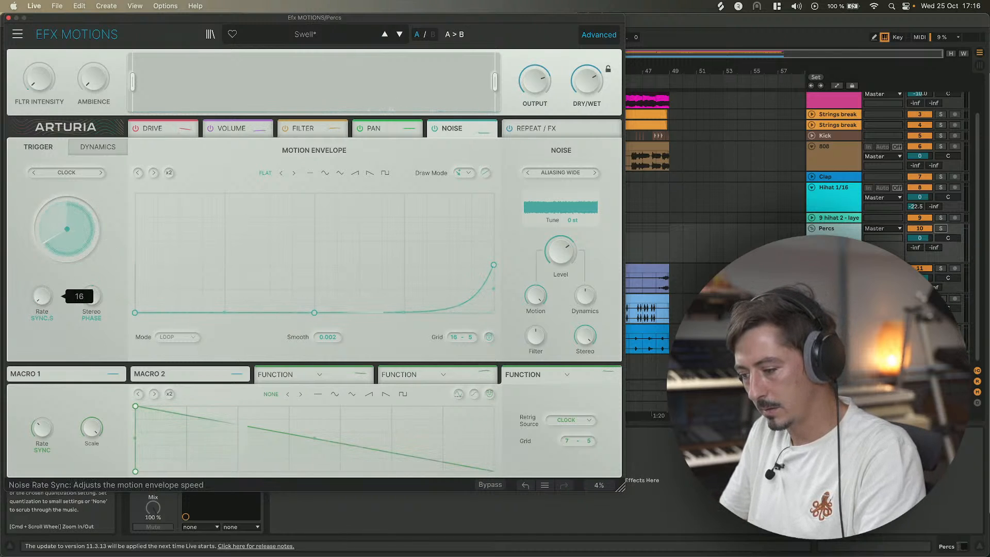
Start playback and move the envelope's middle point toward the end so the rise starts later.
left_click_drag(267, 26, 723, 86)
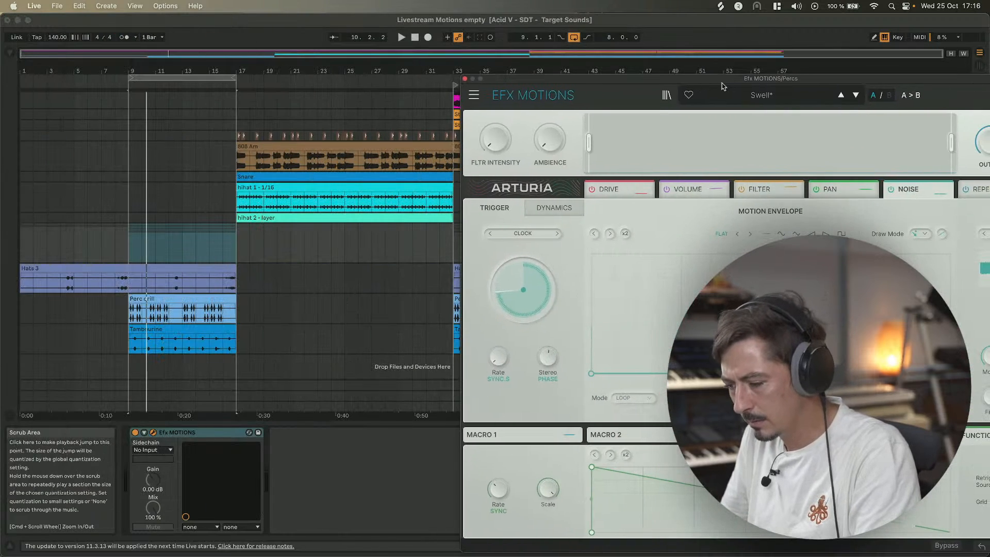
key("space")
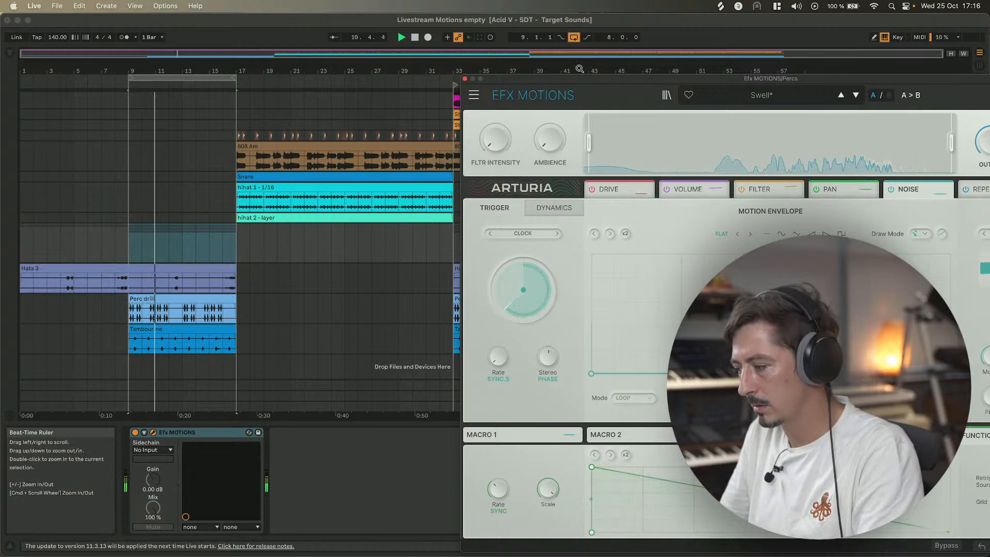
left_click_drag(586, 82, 215, 53)
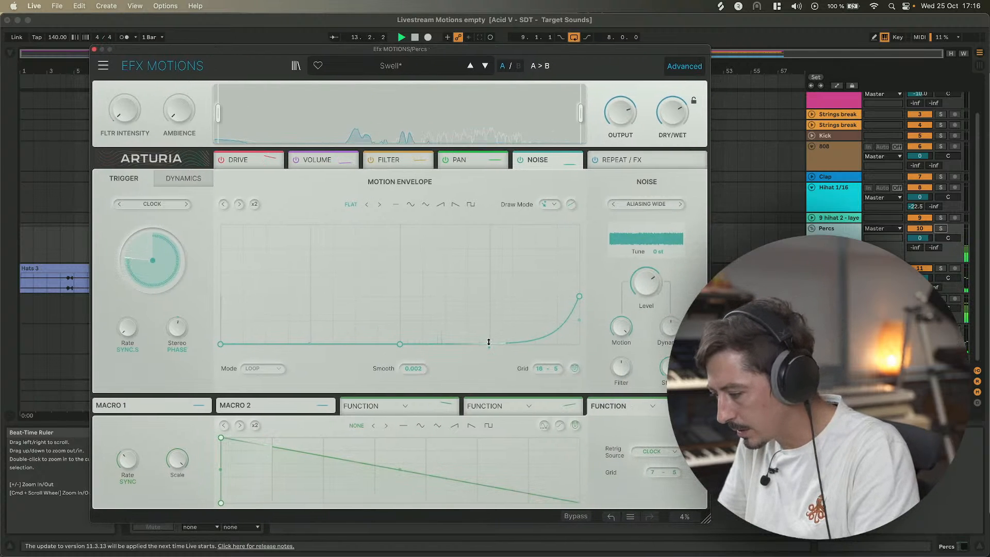
left_click_drag(399, 345, 468, 347)
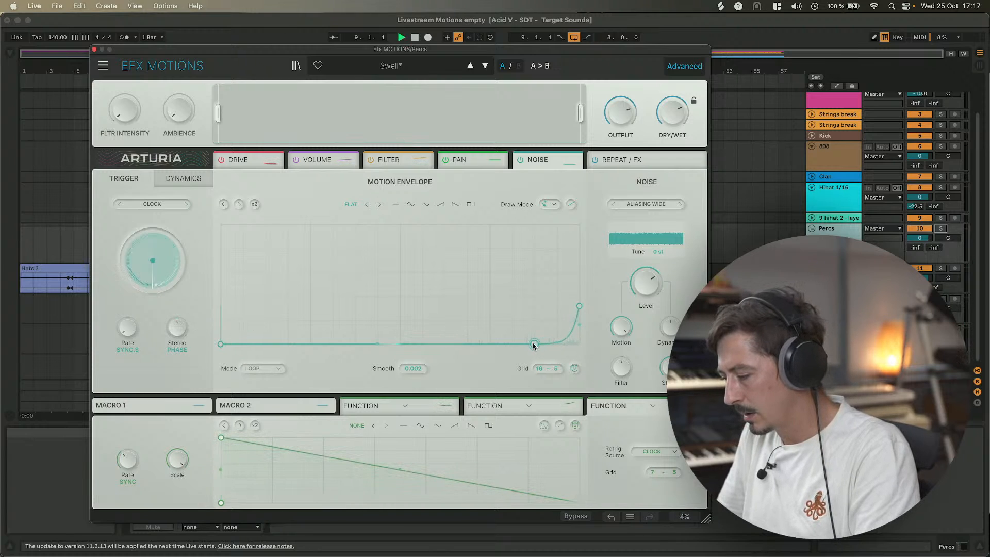
left_click_drag(336, 50, 300, 17)
left_click(183, 249)
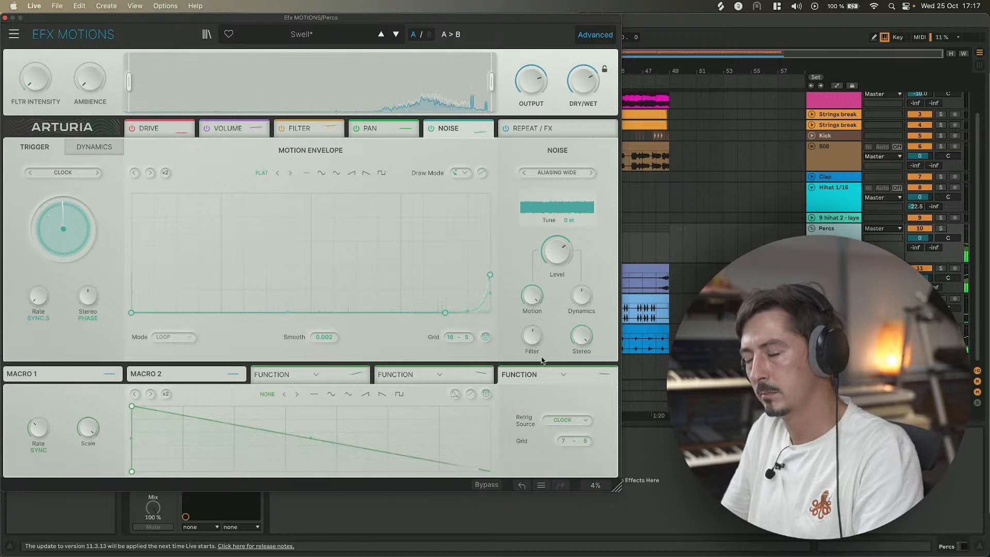
Set the noise Filter to about 54.8%, reopening the plug-in window to nudge it.
mouse_move(571, 248)
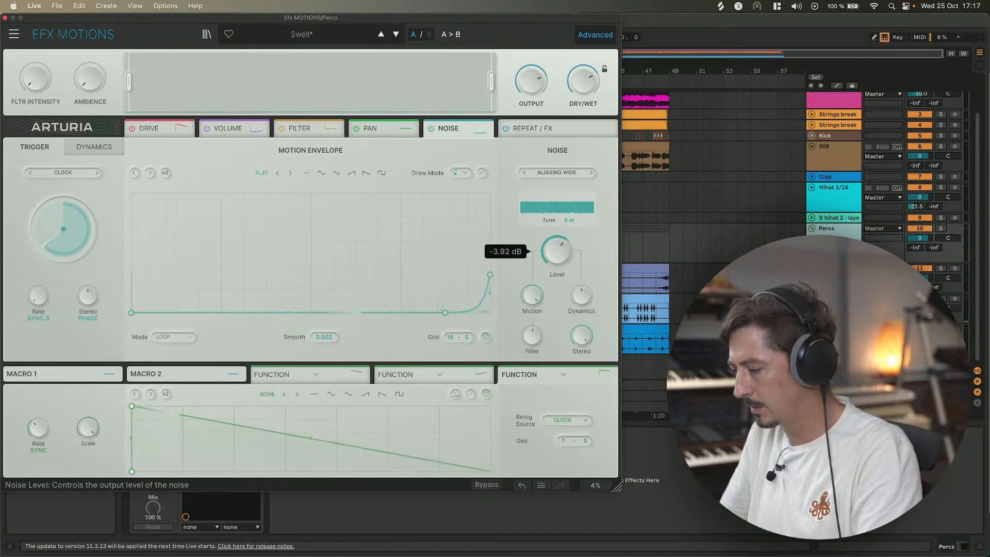
mouse_move(533, 336)
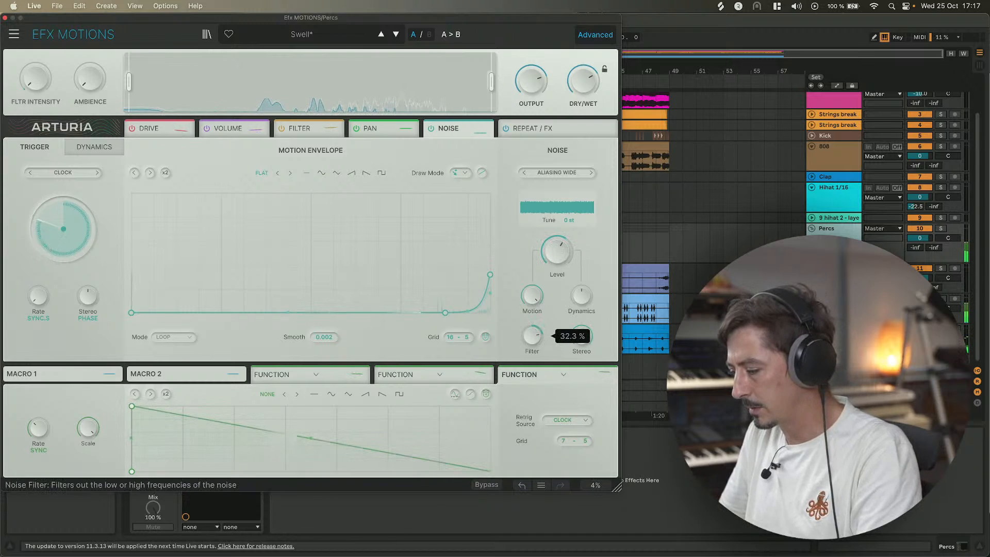
left_click_drag(533, 336, 532, 335)
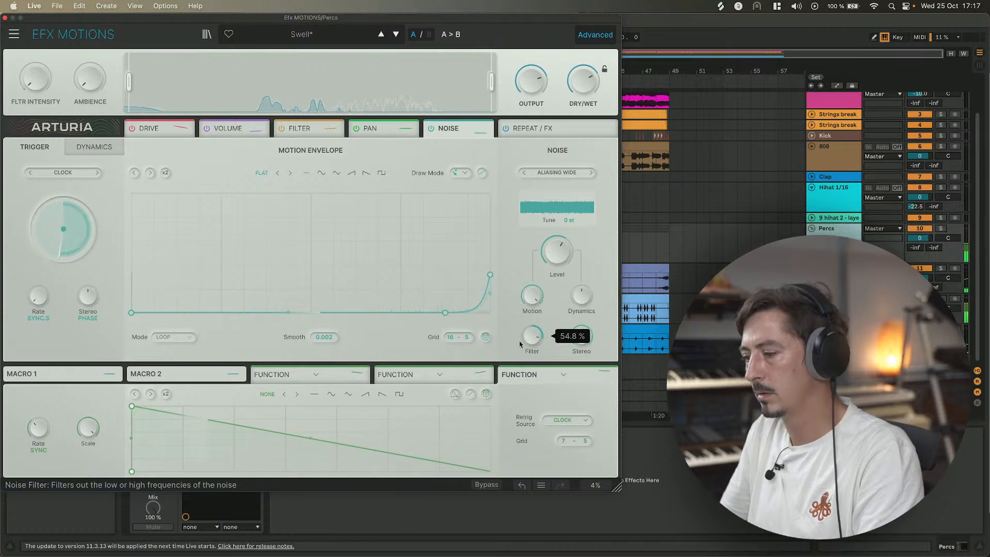
left_click(6, 18)
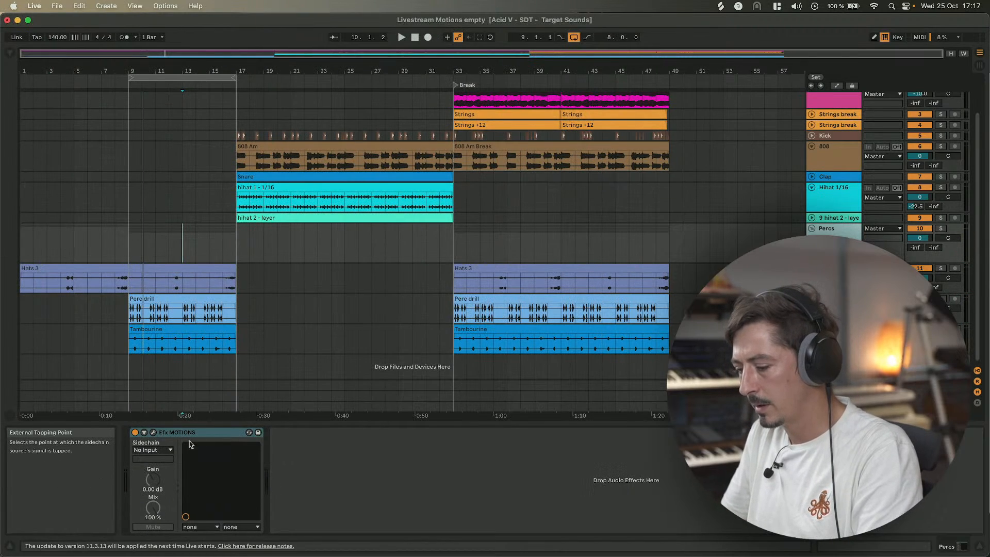
left_click(153, 432)
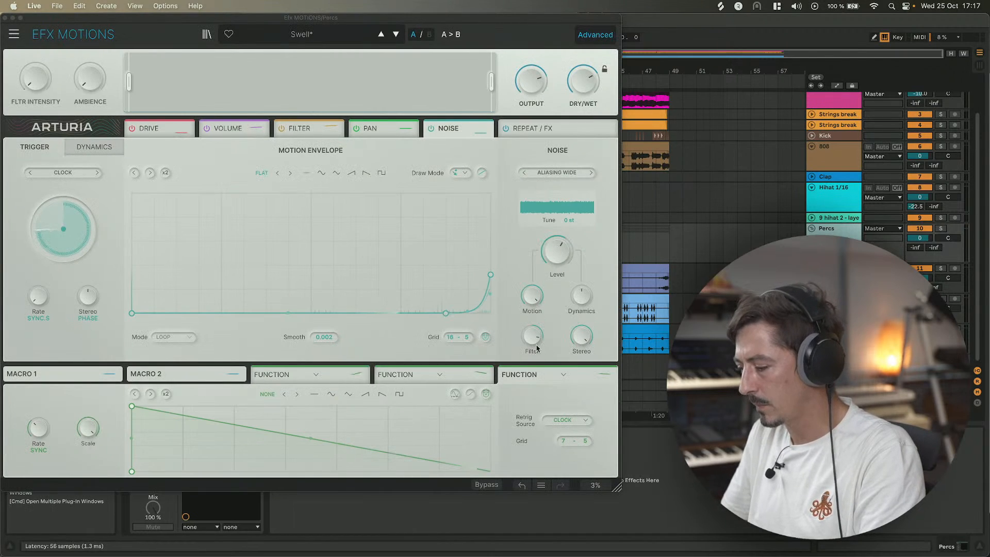
left_click_drag(536, 347, 536, 345)
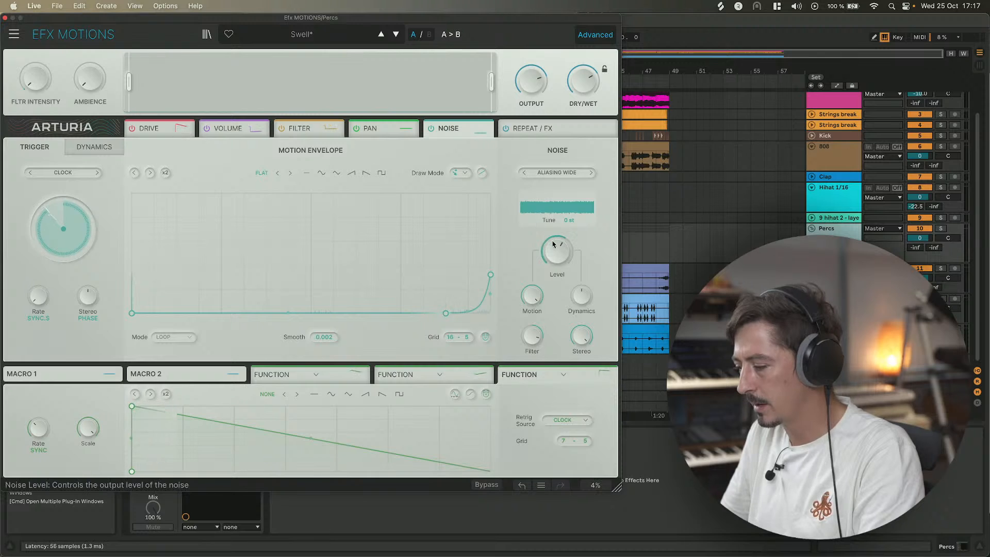
Close the plug-in window, set the arrangement loop to bars 17–33 and start playback.
key("space")
left_click(5, 17)
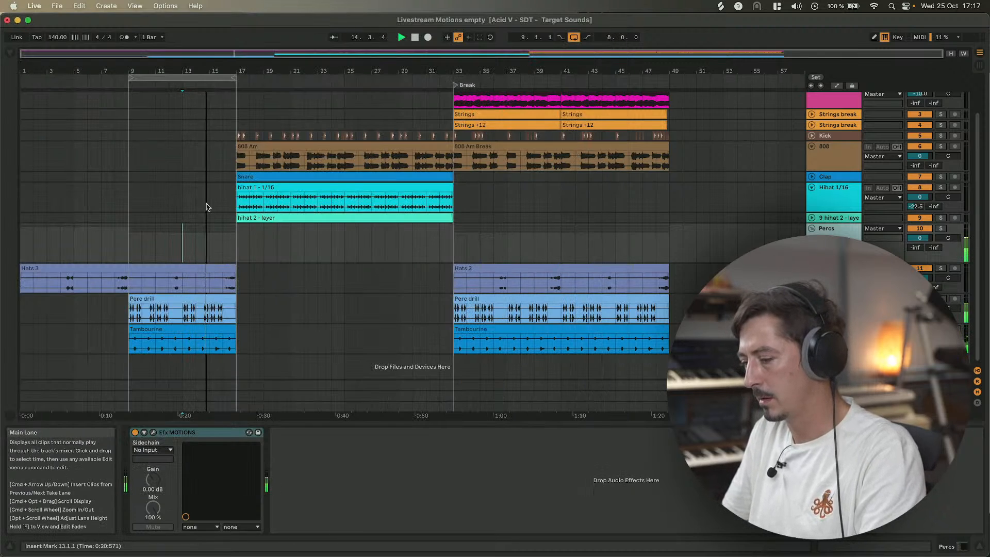
left_click_drag(133, 79, 2, 76)
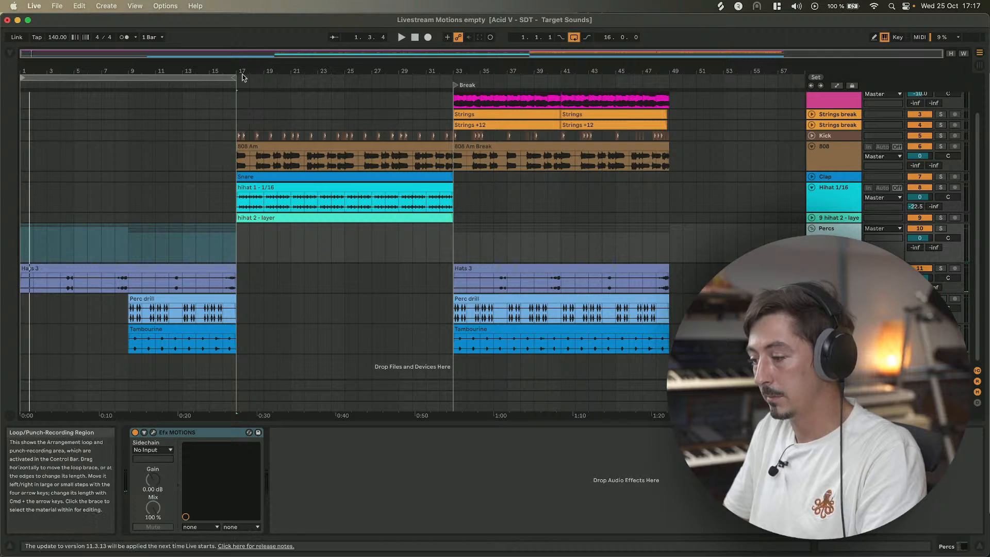
left_click_drag(233, 78, 345, 81)
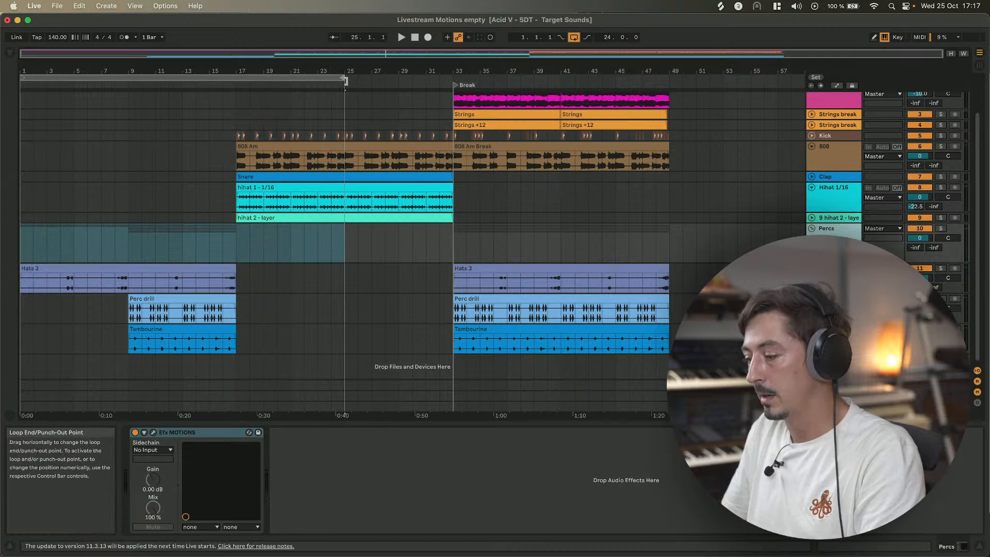
key("space")
left_click(127, 256)
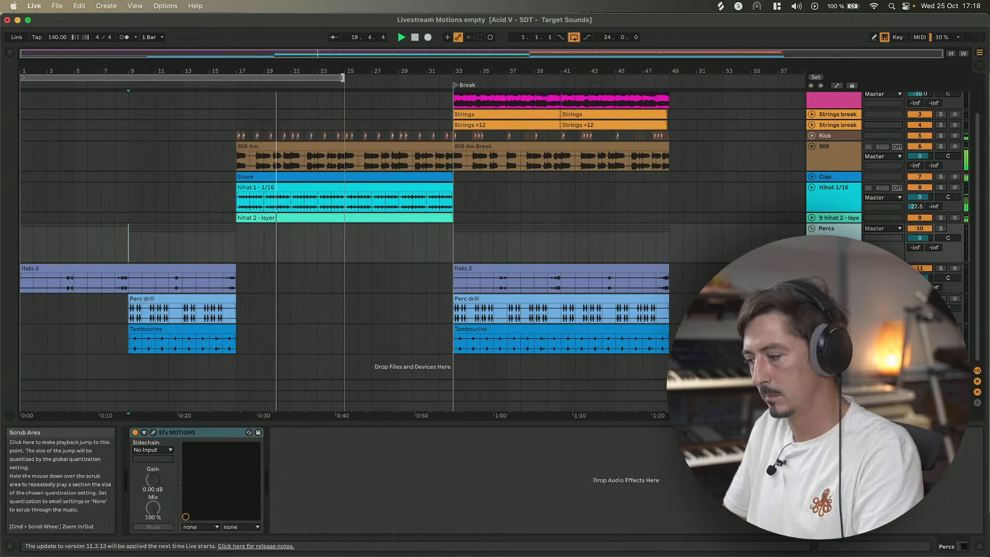
left_click_drag(342, 77, 452, 78)
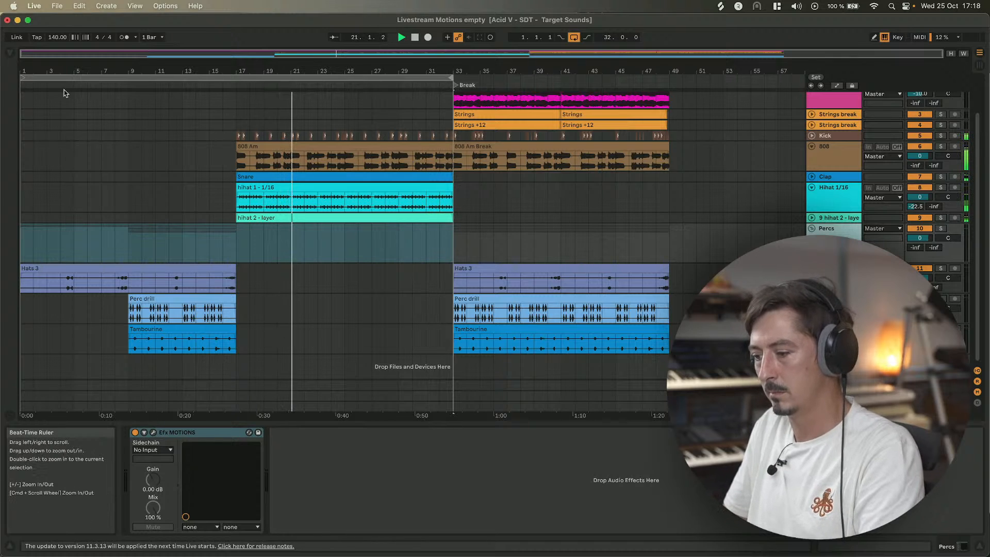
left_click(22, 77)
scroll(186, 196, "up", 3)
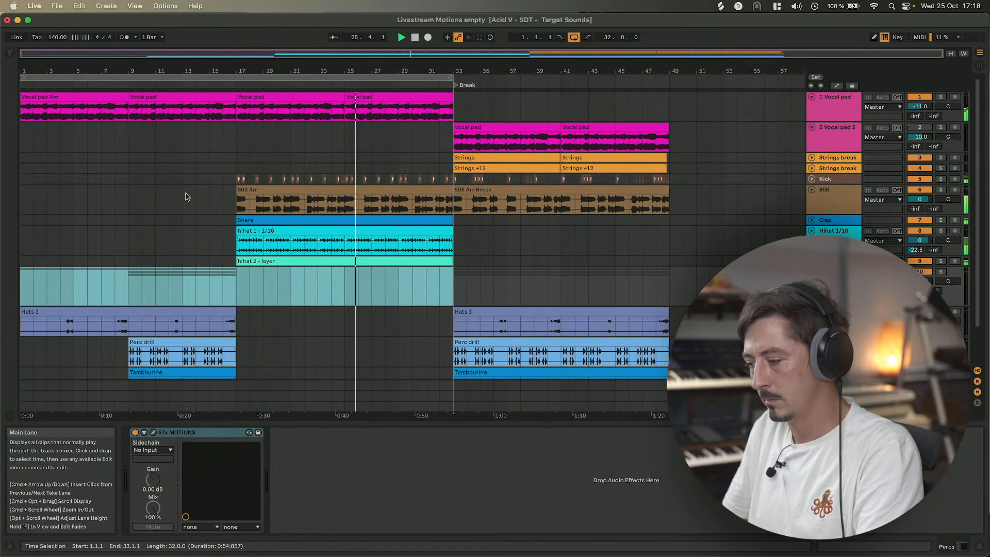
left_click_drag(23, 77, 237, 78)
scroll(160, 225, "down", 2)
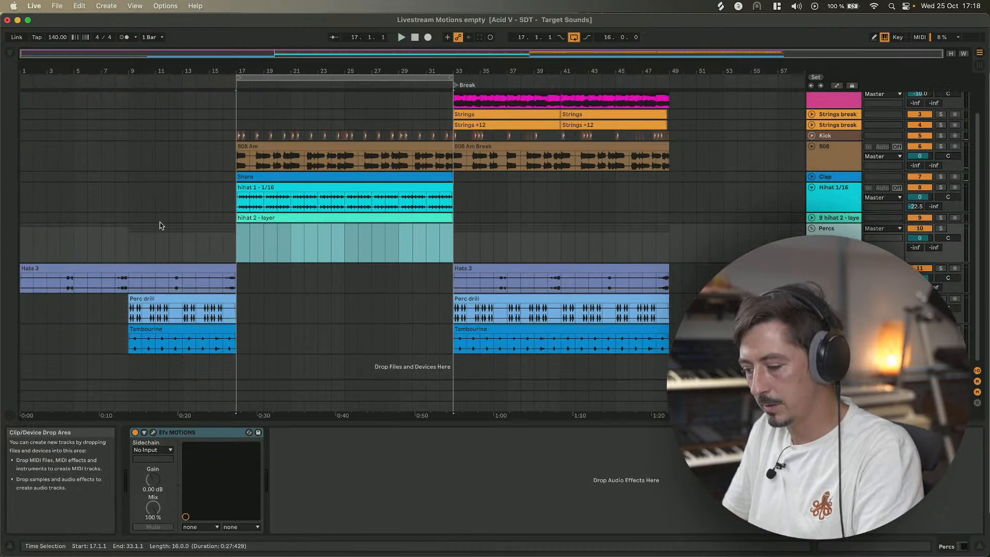
scroll(160, 225, "up", 2)
left_click(282, 77)
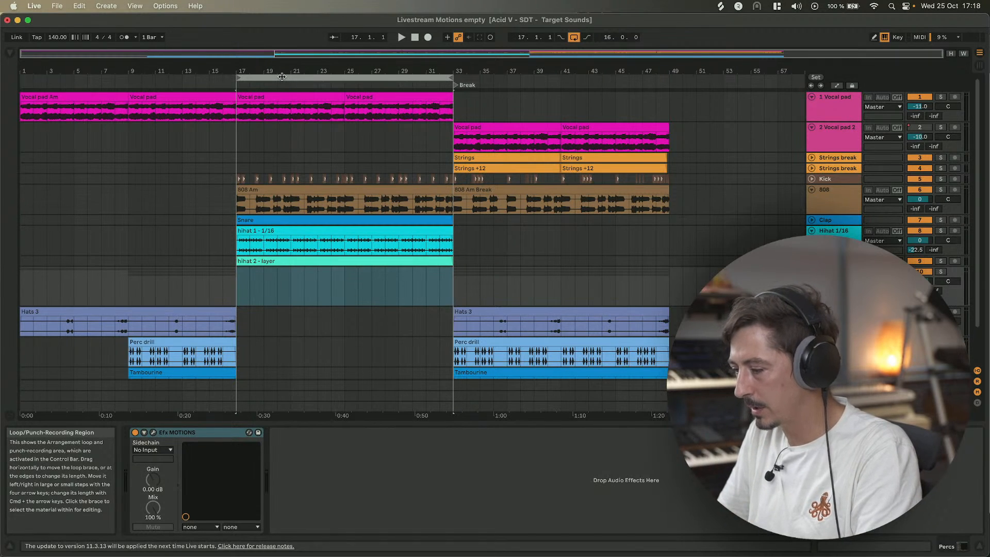
key("space")
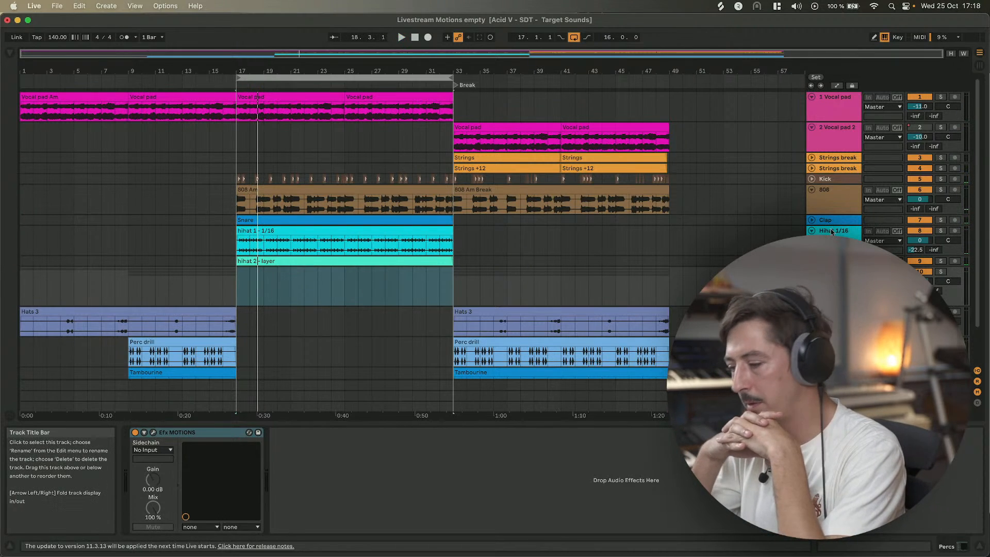
Select the 808 track, open its Efx MOTIONS plug-in window and solo the track.
left_click(841, 194)
key("space")
key("space")
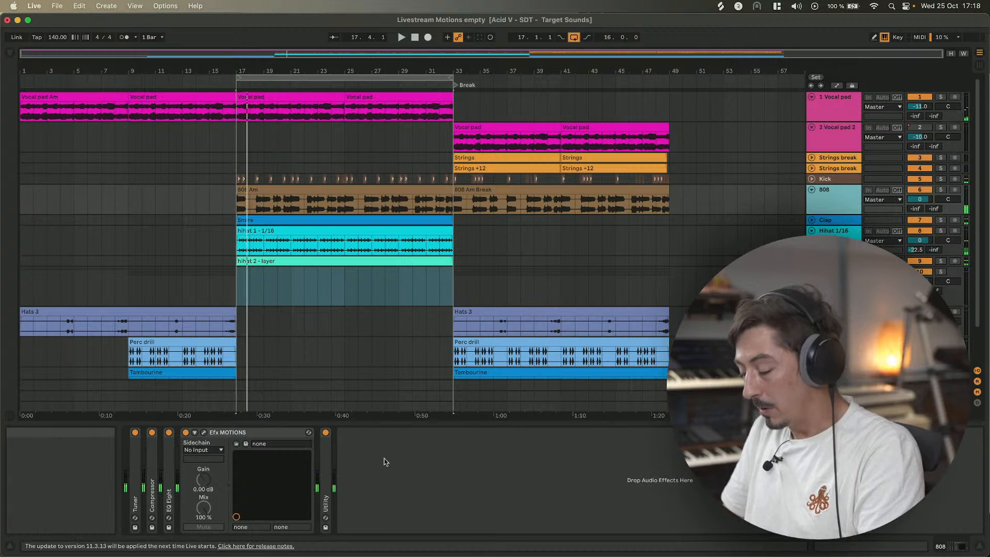
left_click(204, 433)
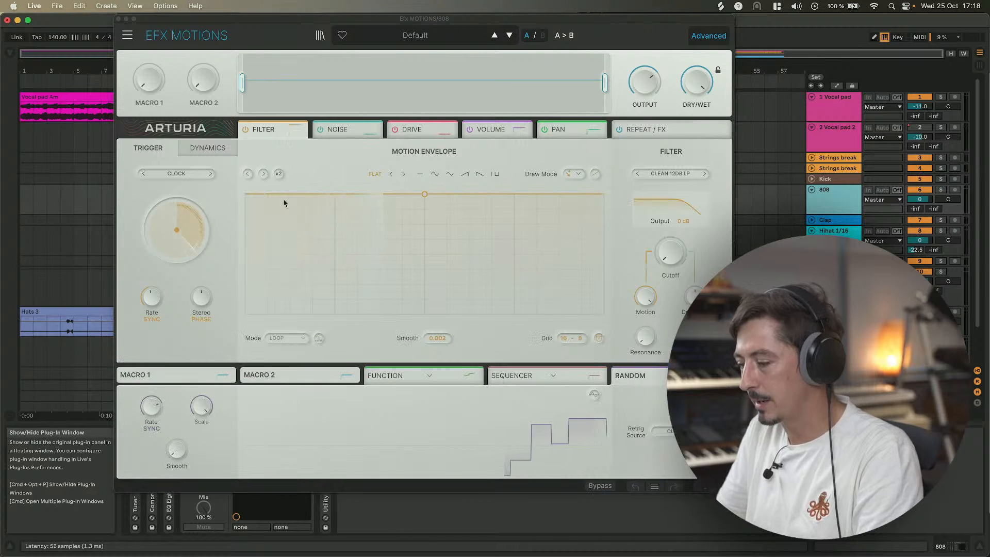
left_click_drag(400, 21, 287, 20)
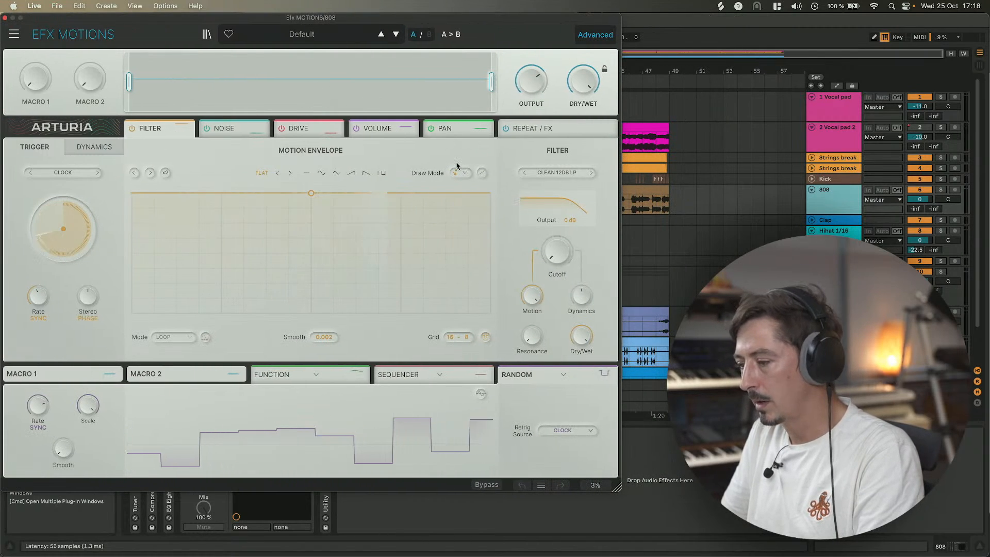
key("space")
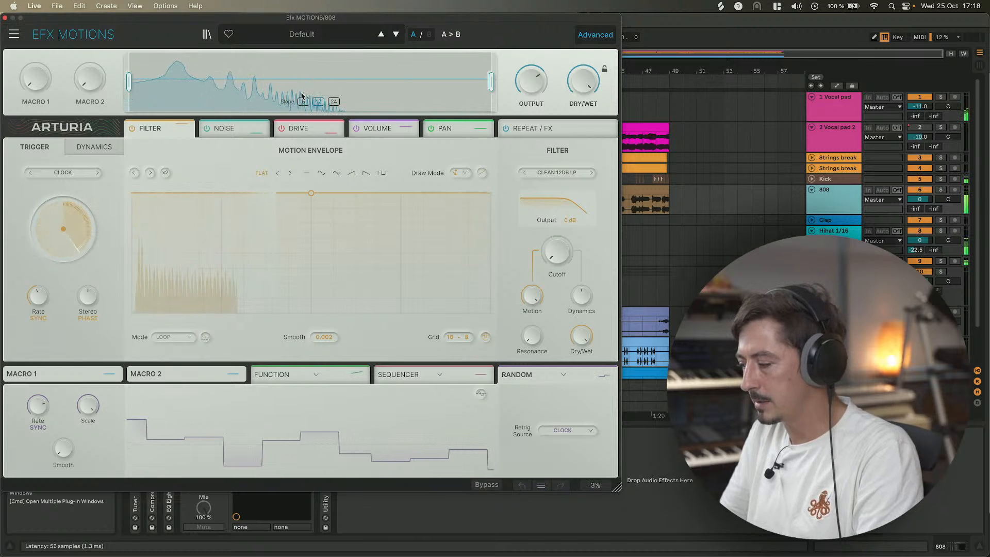
left_click(939, 192)
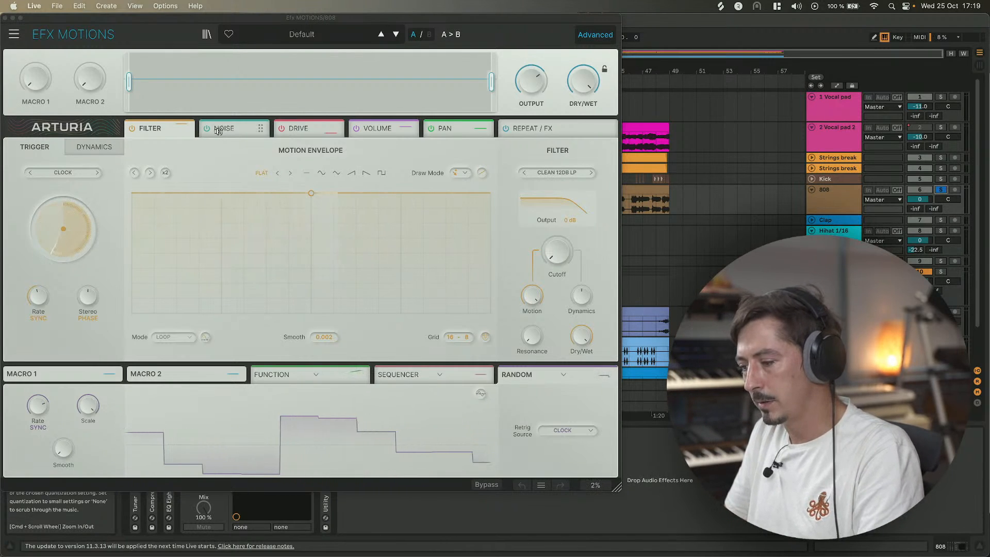
Move the Noise module ahead of Filter in the chain and switch off the Pan module.
left_click_drag(146, 126, 230, 128)
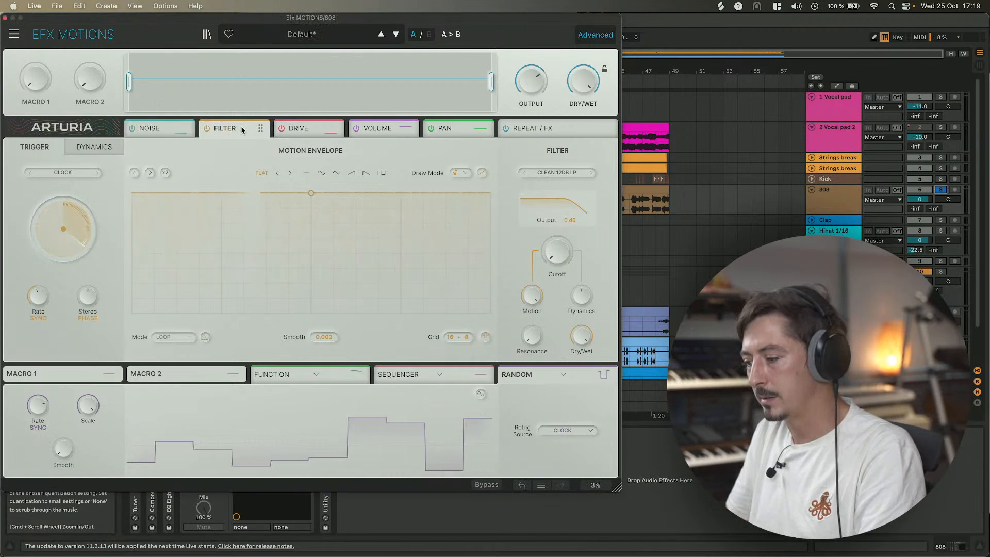
left_click(431, 128)
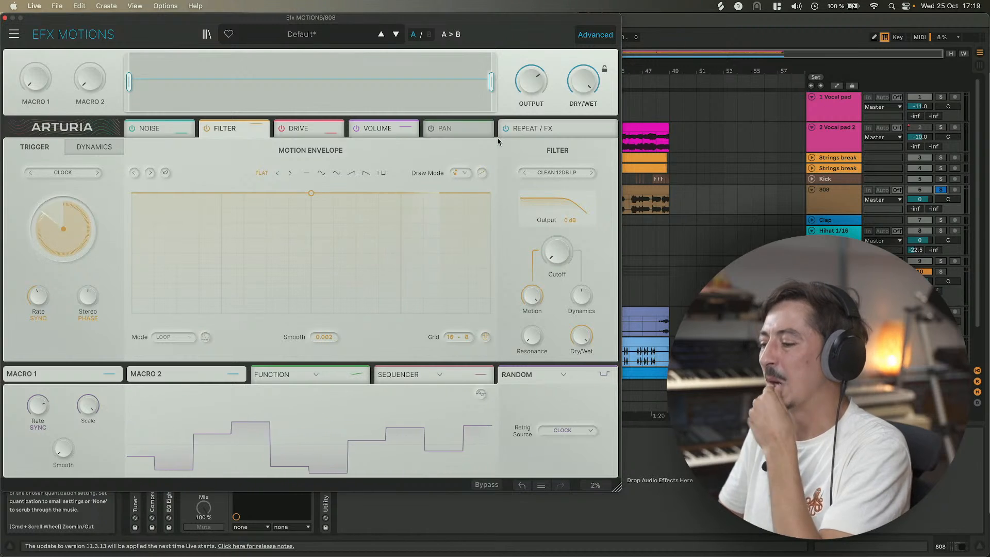
Open the Noise module, switch its trigger panel to Dynamics and play the 808 break.
left_click(159, 129)
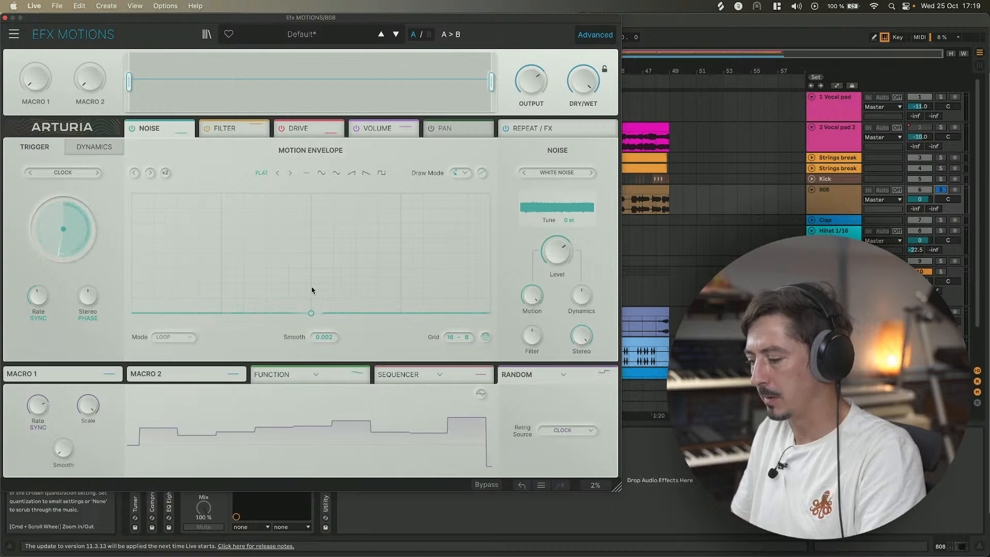
mouse_move(489, 312)
left_mouse_down()
mouse_move(489, 192)
mouse_move(488, 309)
left_mouse_up()
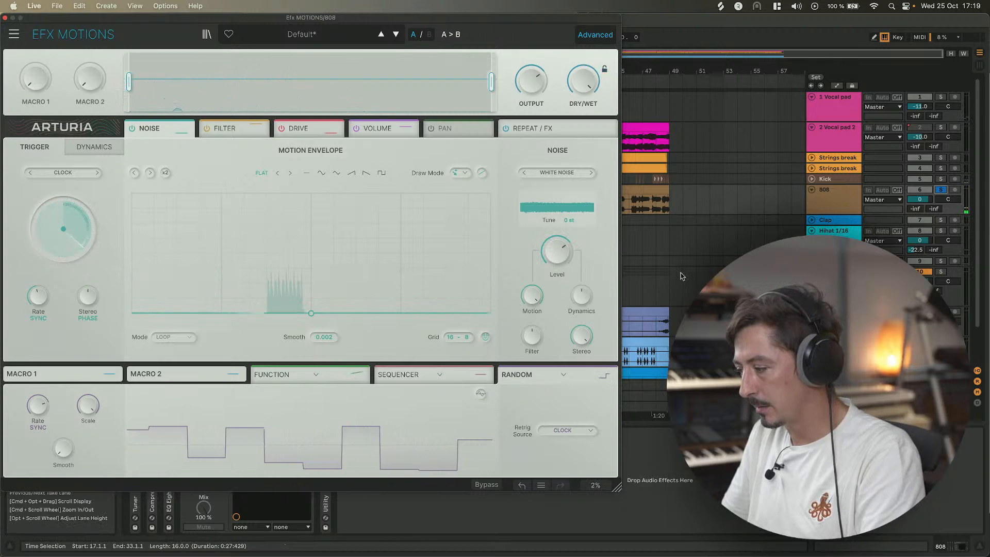
left_click(648, 192)
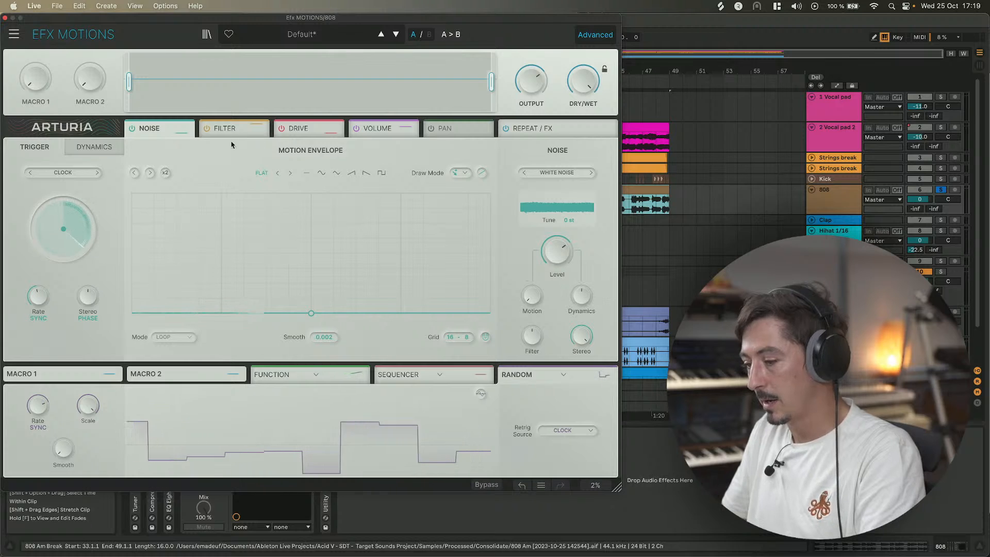
left_click(98, 149)
key("space")
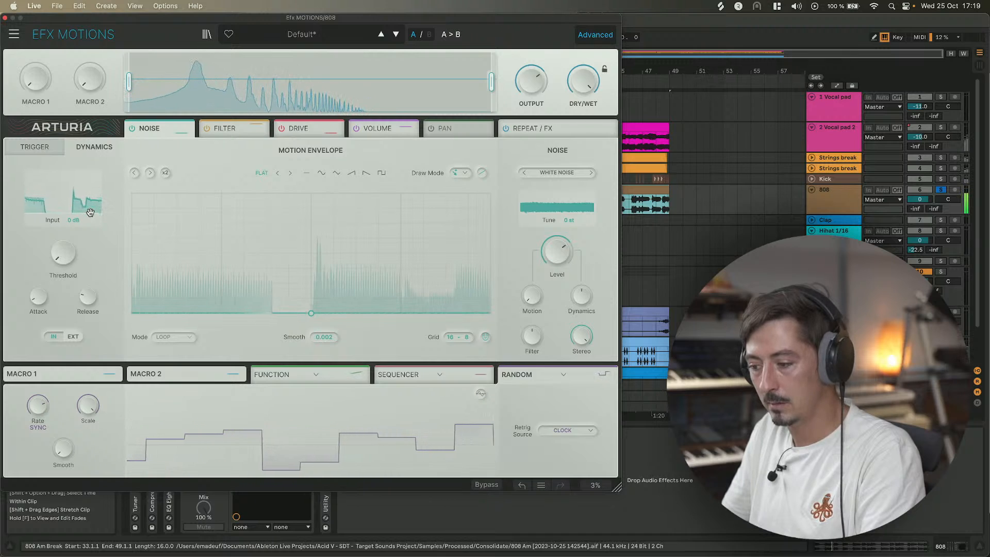
Open the 808 Am clip's detail view and audition it while toggling the 808 track's solo off and on.
left_click(6, 18)
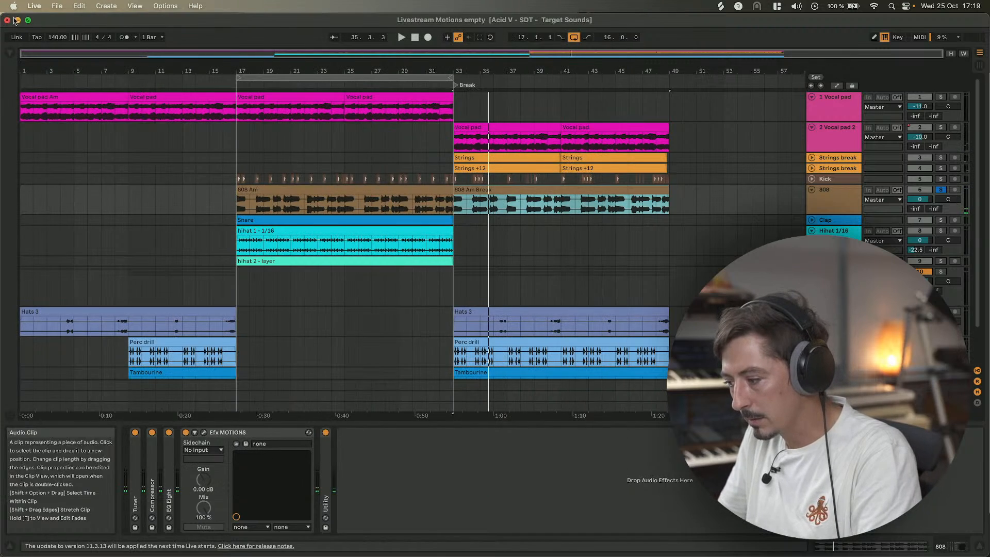
left_click(310, 191)
key("space")
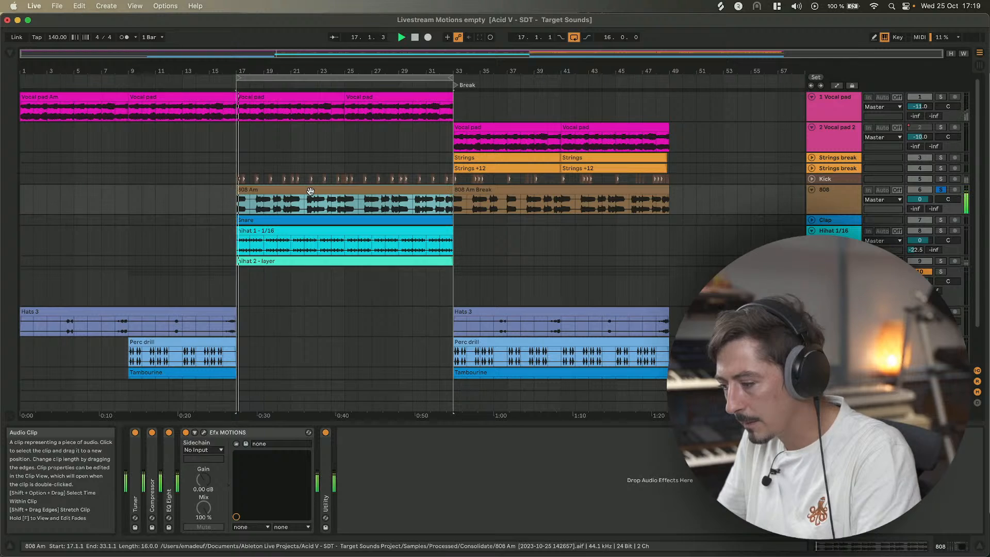
double_click(310, 192)
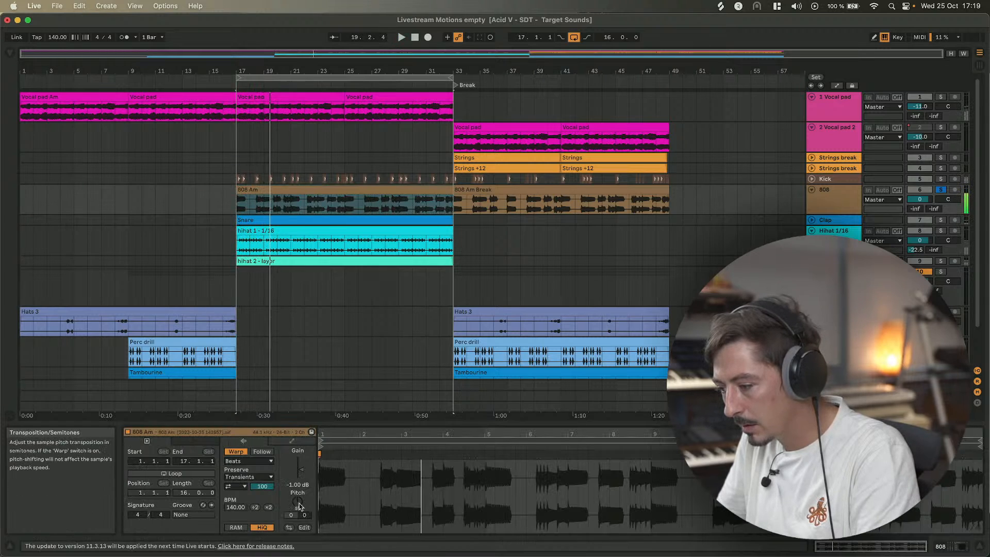
key("space")
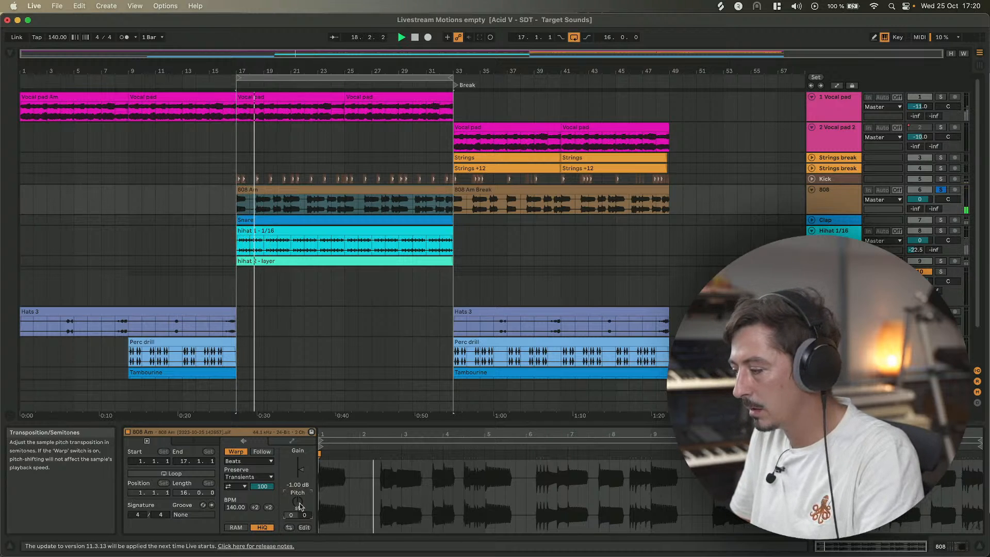
key("space")
left_click(941, 190)
key("space")
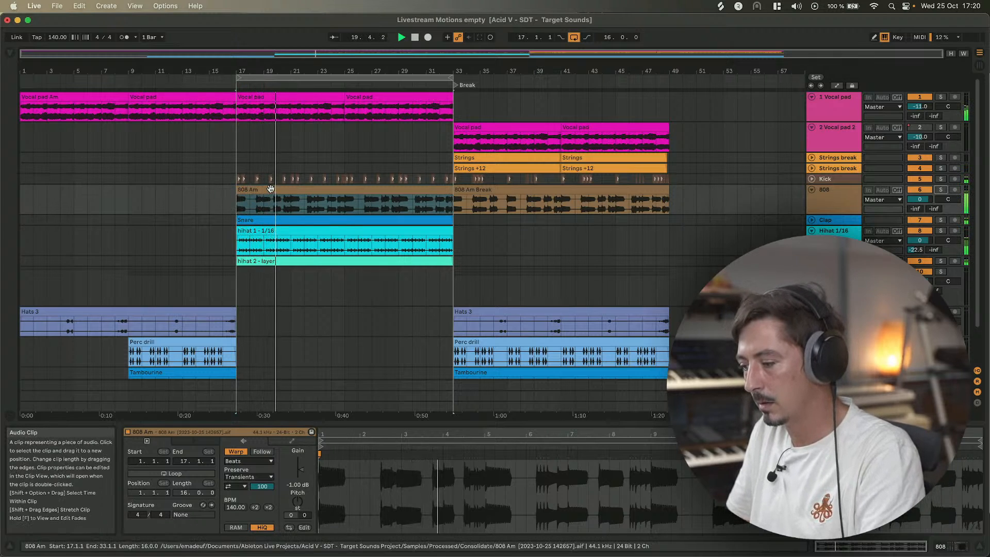
key("space")
key("space")
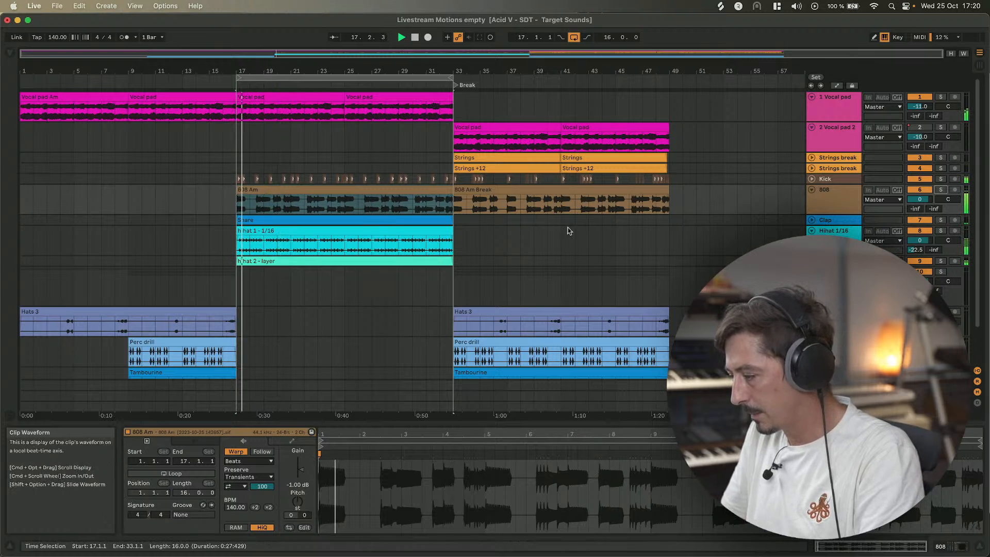
left_click(942, 190)
key("space")
Reopen the 808 track's Efx MOTIONS window and set the Noise Dynamics amount to about 12.8%.
left_click(838, 214)
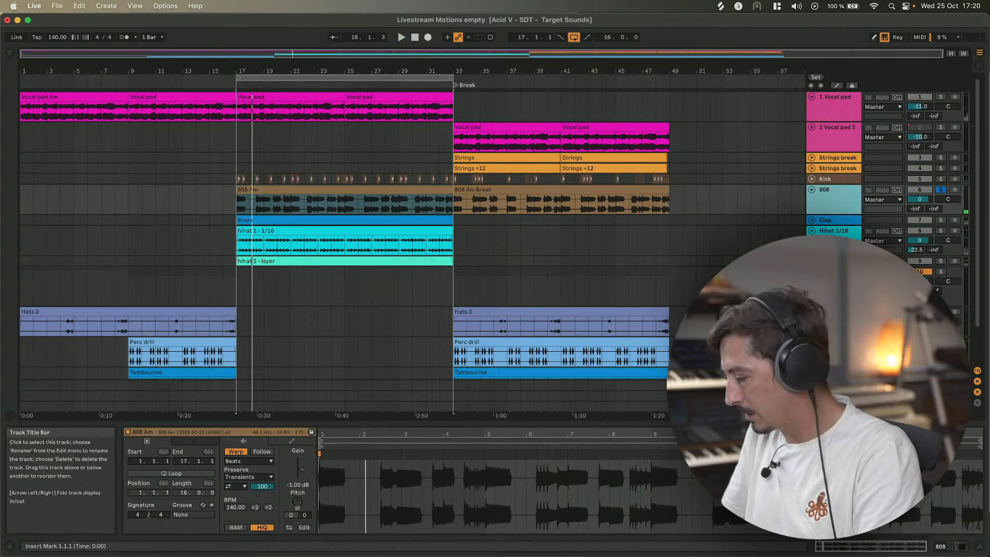
left_click(204, 433)
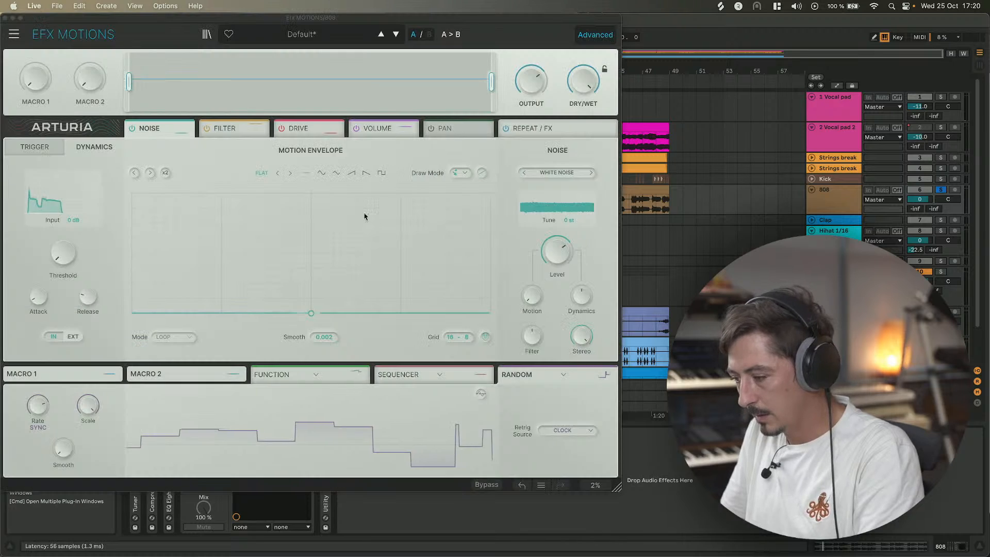
key("space")
mouse_move(579, 304)
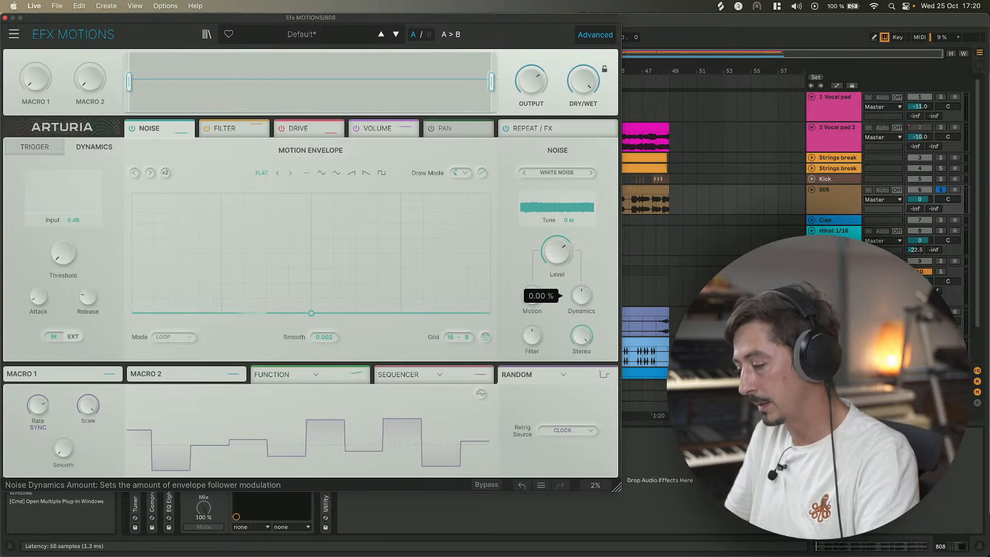
left_click(580, 304)
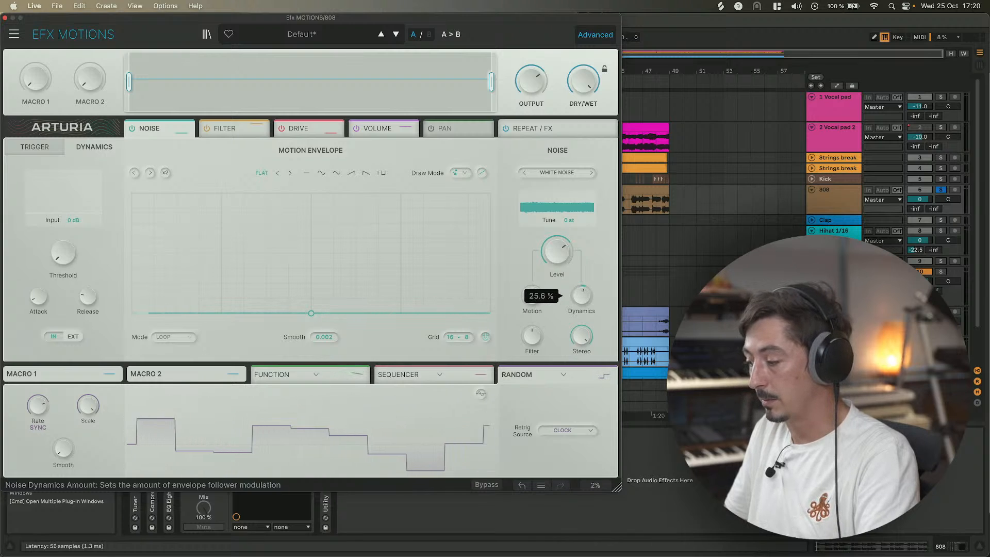
key("space")
mouse_move(579, 304)
left_mouse_down()
mouse_move(578, 296)
mouse_move(578, 325)
mouse_move(578, 303)
left_mouse_up()
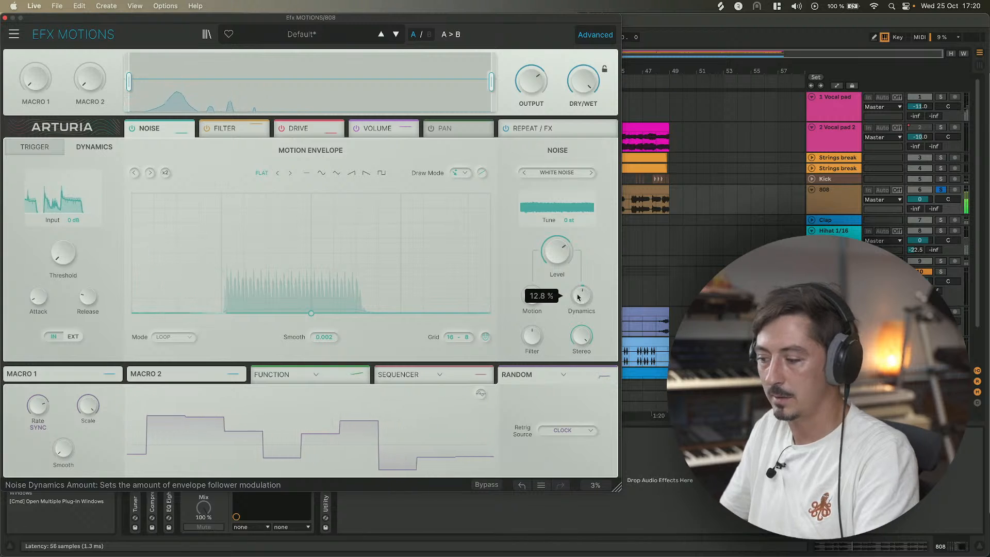
Switch to the Filter module and set its mode to CLEAN 12DB HP, reopening the plug-in window.
left_click(224, 129)
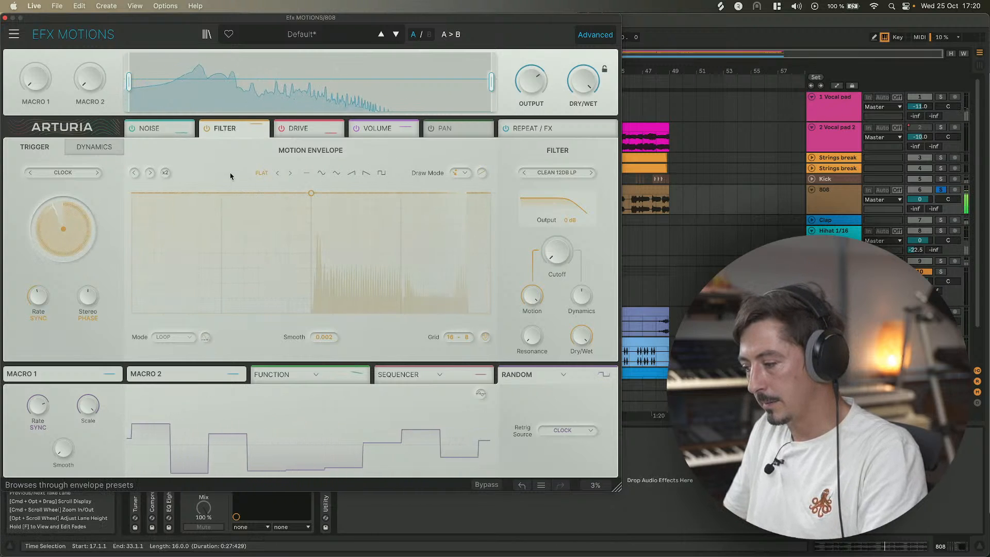
left_click(4, 17)
left_click(290, 190)
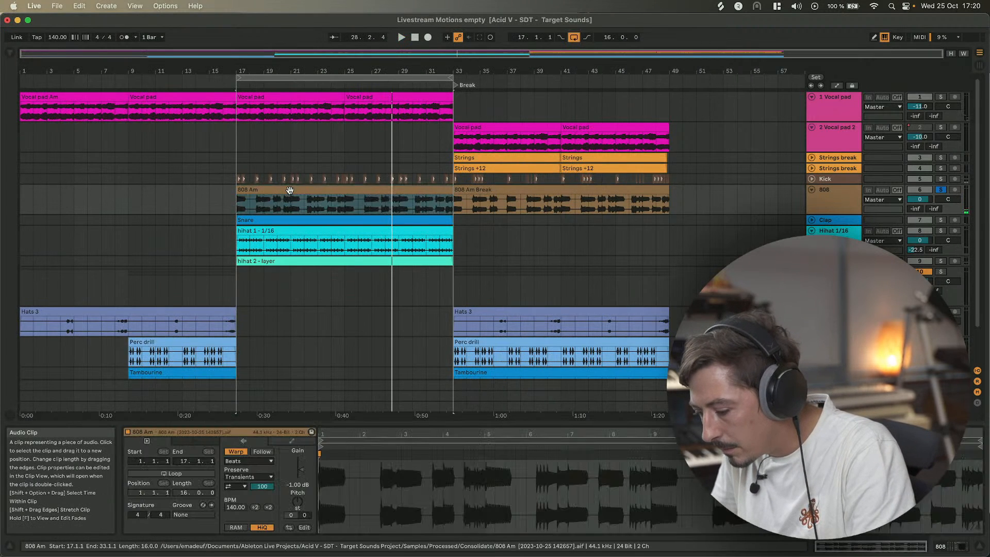
key("shift+Tab")
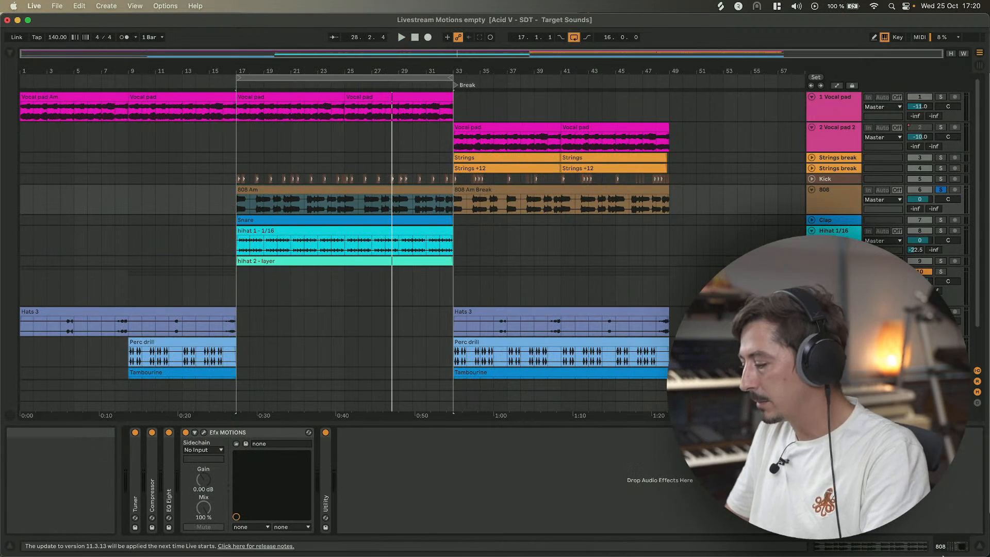
left_click(203, 432)
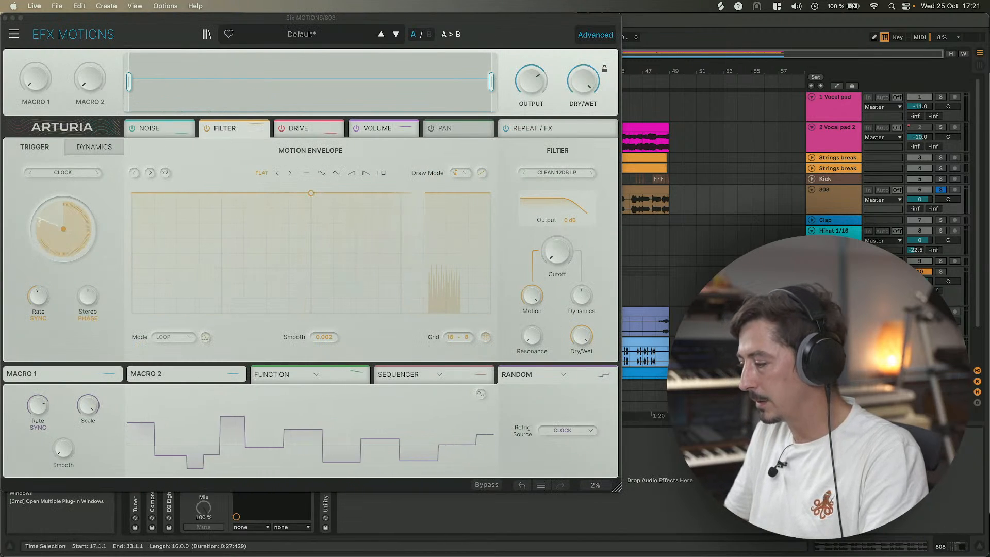
Switch the filter mode to CLEAN 12DB NOTCH and draw a triangular motion envelope peaking at the bar's middle.
left_click(591, 173)
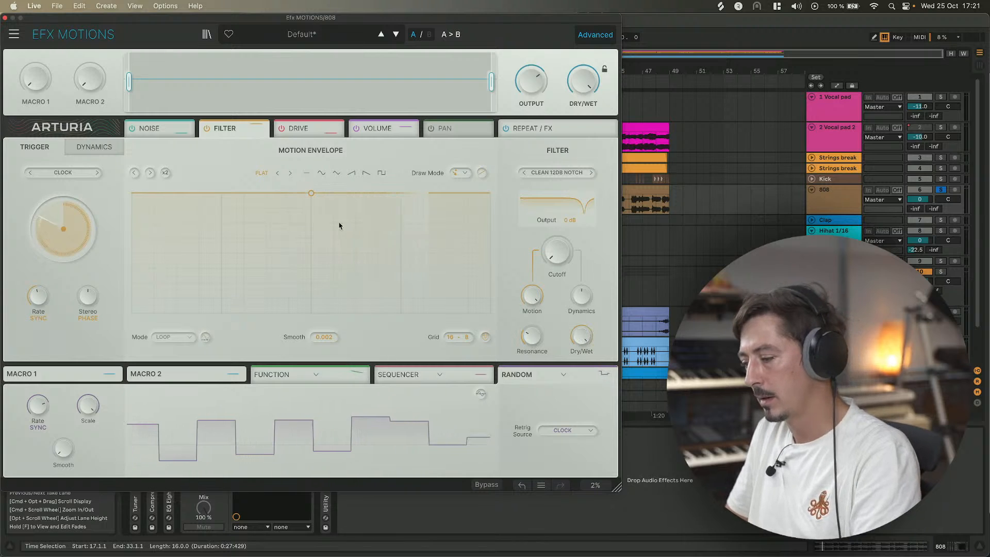
mouse_move(274, 201)
left_mouse_down()
mouse_move(139, 251)
mouse_move(137, 263)
left_mouse_up()
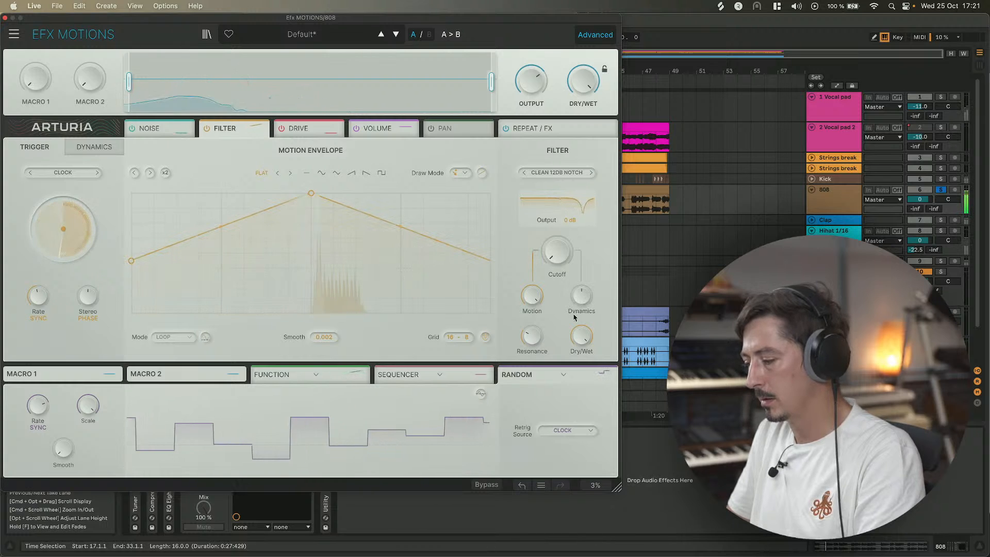
Raise the filter's Motion amount and nudge the envelope Rate knob.
left_click_drag(531, 337, 531, 298)
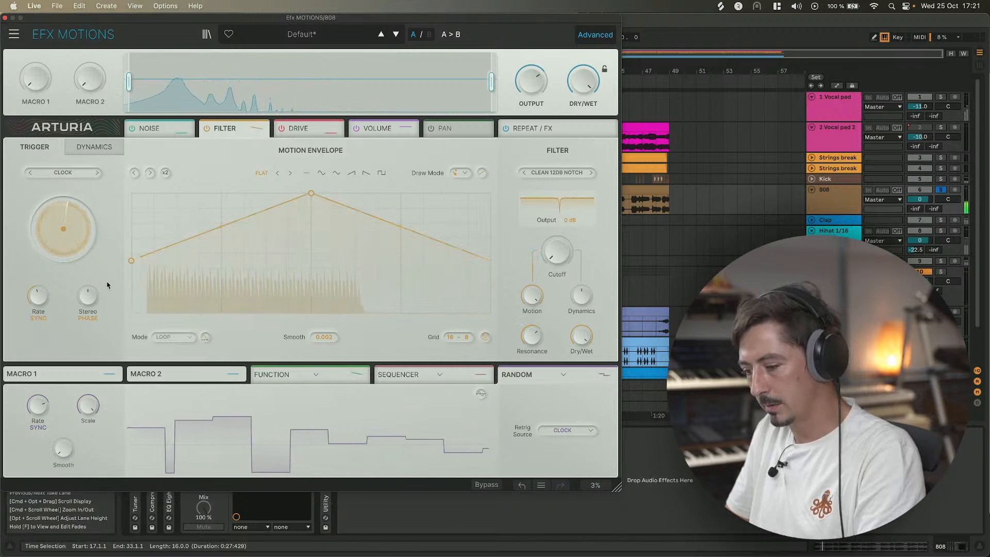
left_click_drag(38, 296, 38, 304)
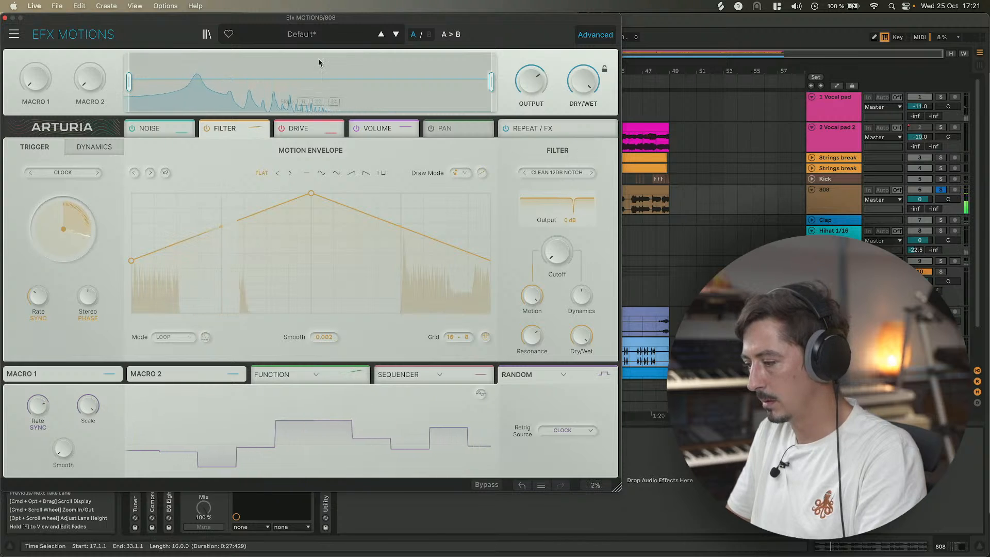
Switch to the Drive module and raise its Dynamics amount while the 808 plays.
left_click(298, 130)
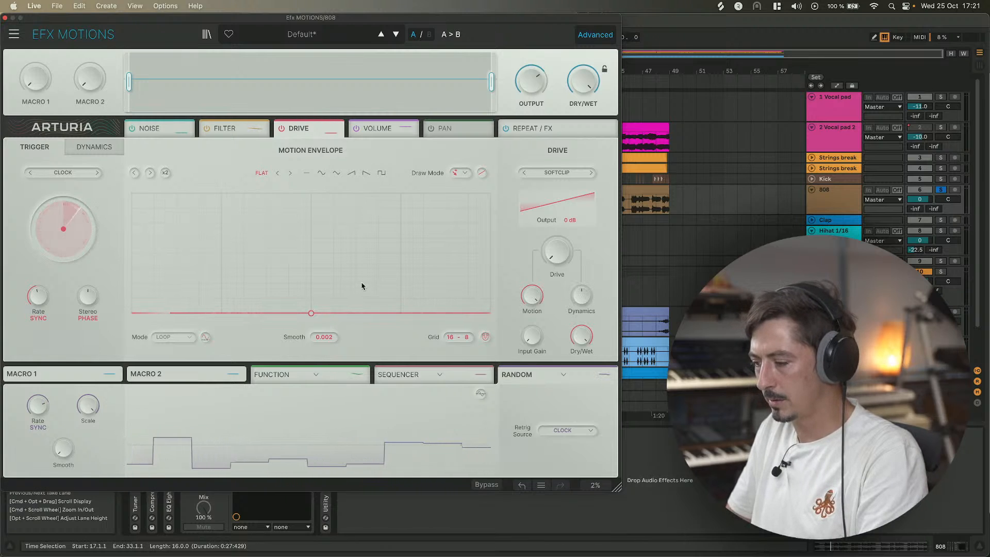
left_click_drag(577, 299, 578, 271)
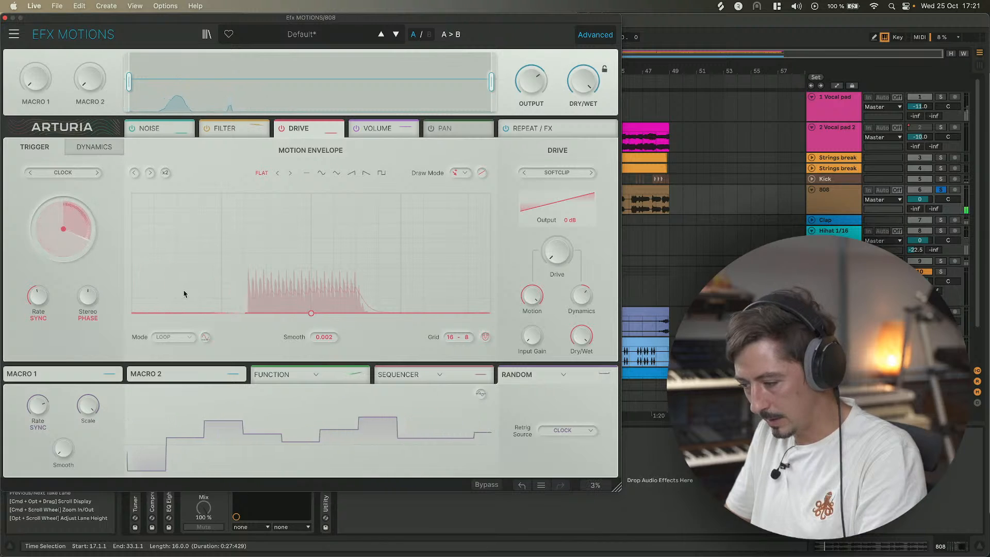
left_click_drag(580, 299, 580, 289)
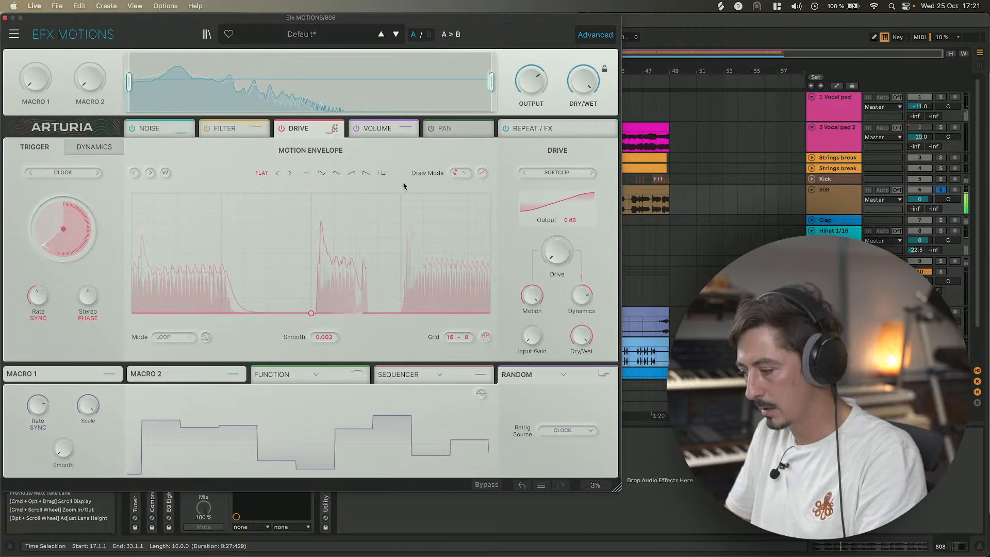
left_click_drag(581, 297, 584, 290)
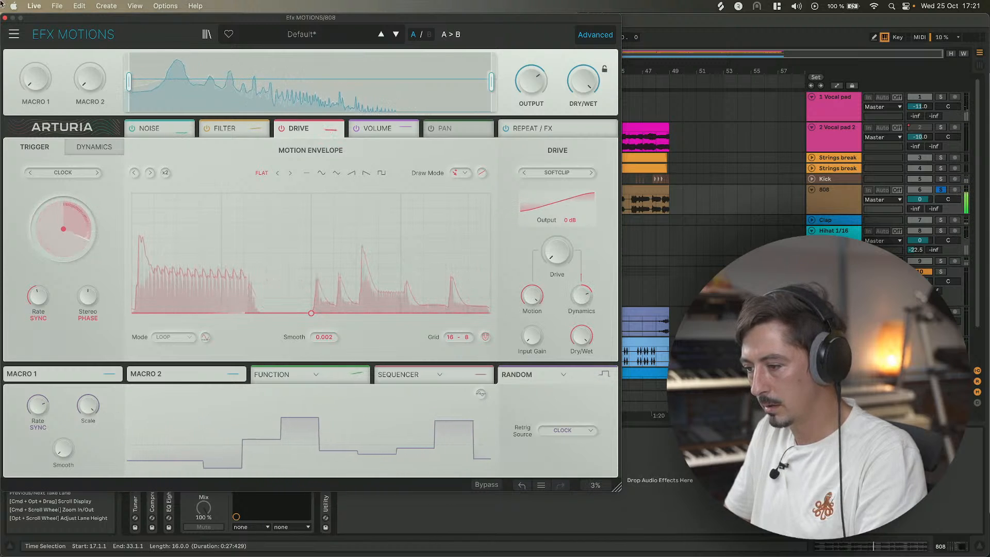
Close the plug-in window, open the 808 Am clip's detail view and start playback with a track soloed.
left_click(5, 18)
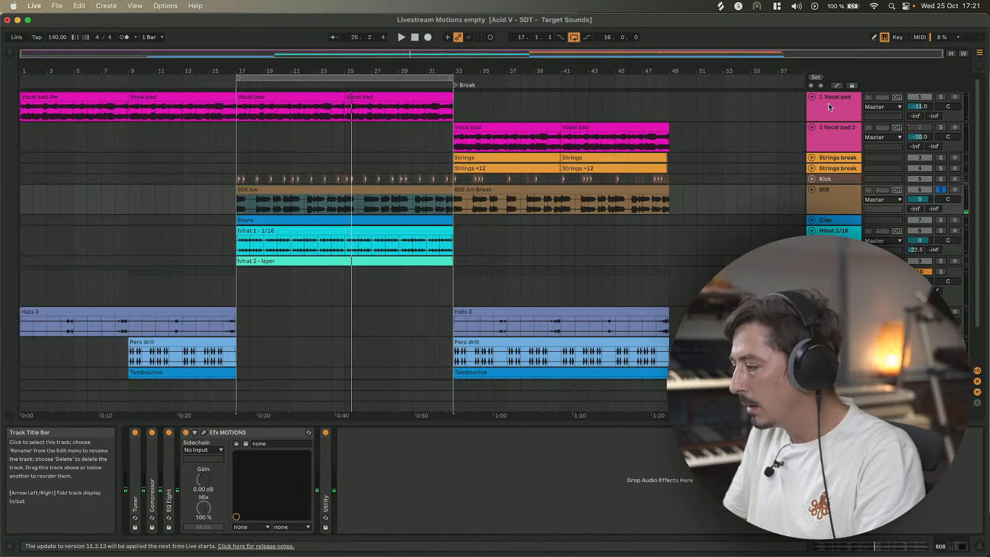
left_click(205, 99)
double_click(204, 98)
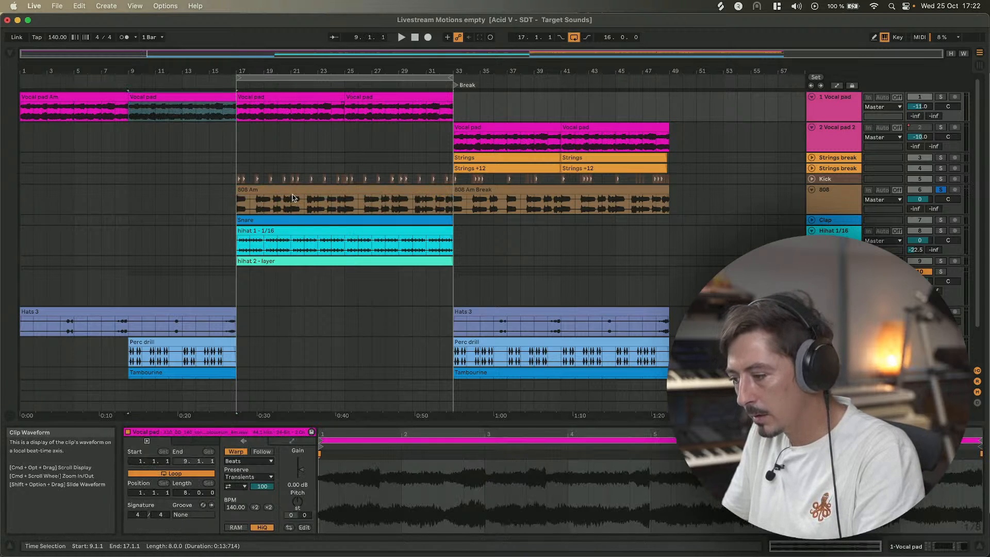
left_click(290, 190)
left_click(939, 97)
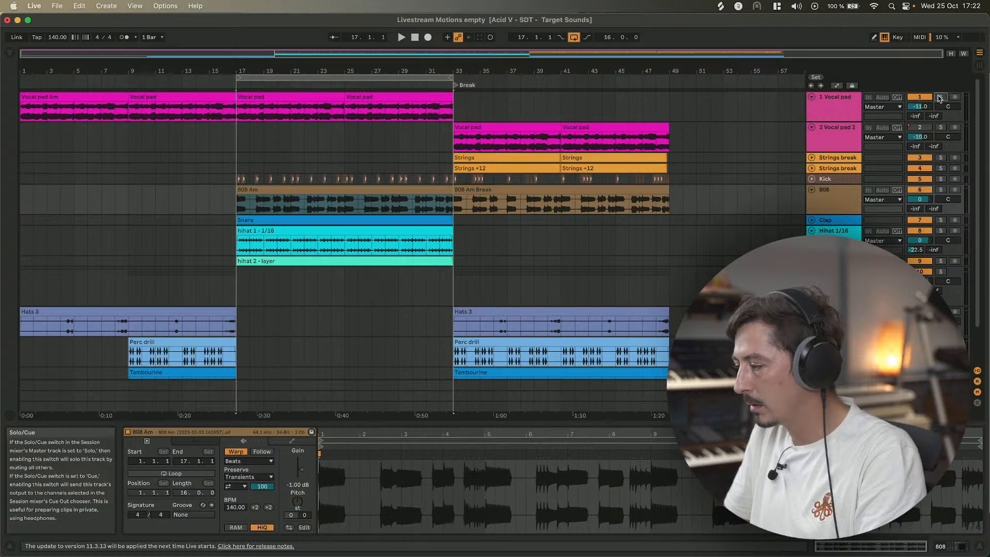
key("space")
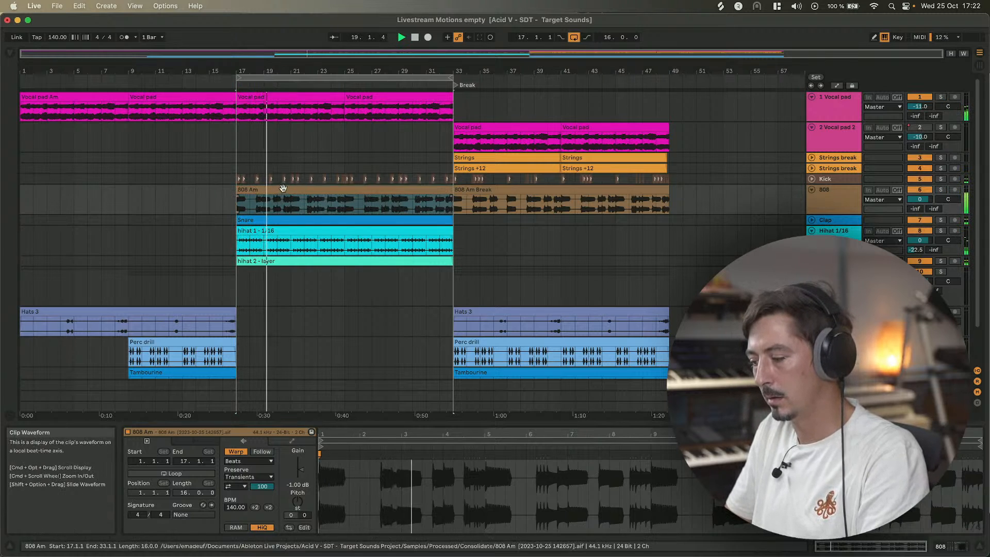
left_click_drag(299, 501, 298, 493)
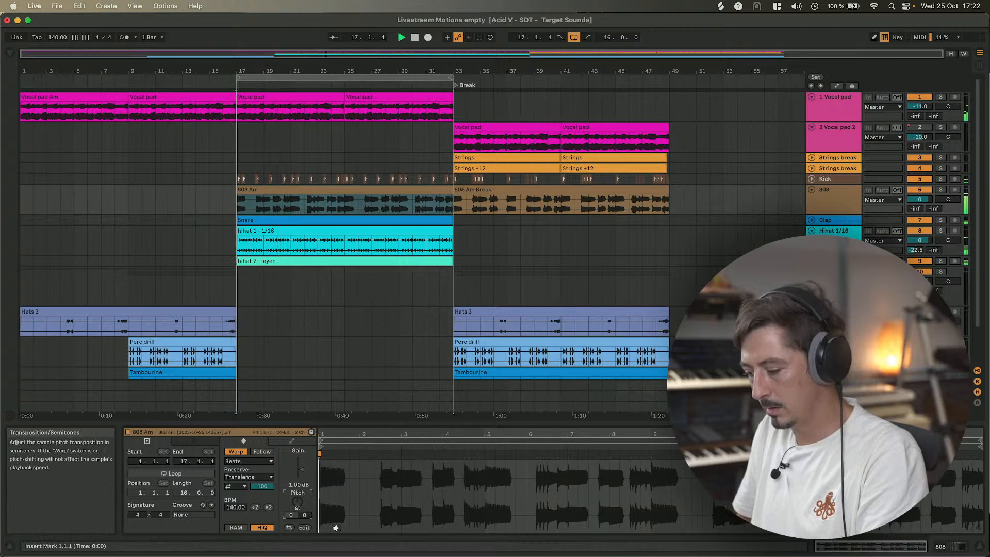
key("space")
key("space")
key("Down")
key("space")
key("space")
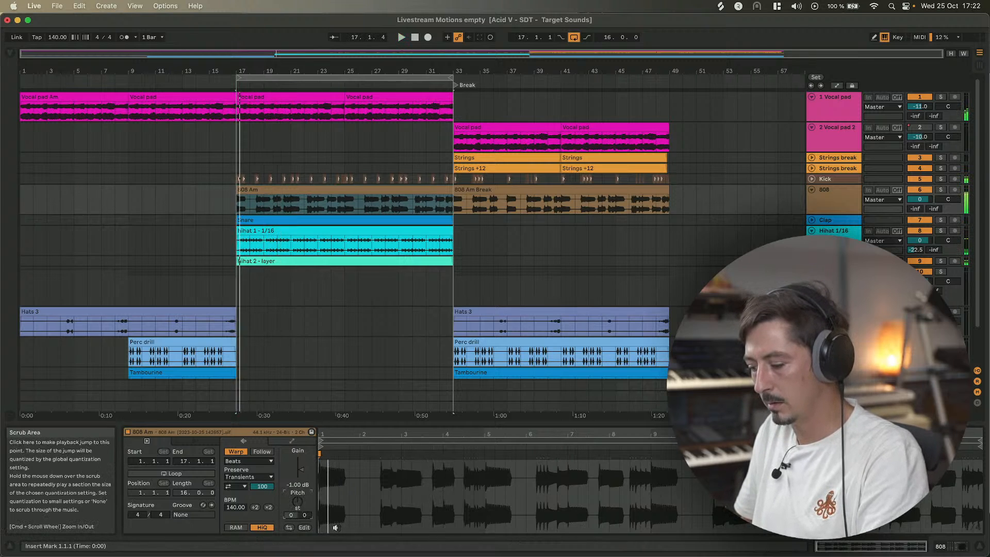
key("Down")
key("Down")
key("space")
key("space")
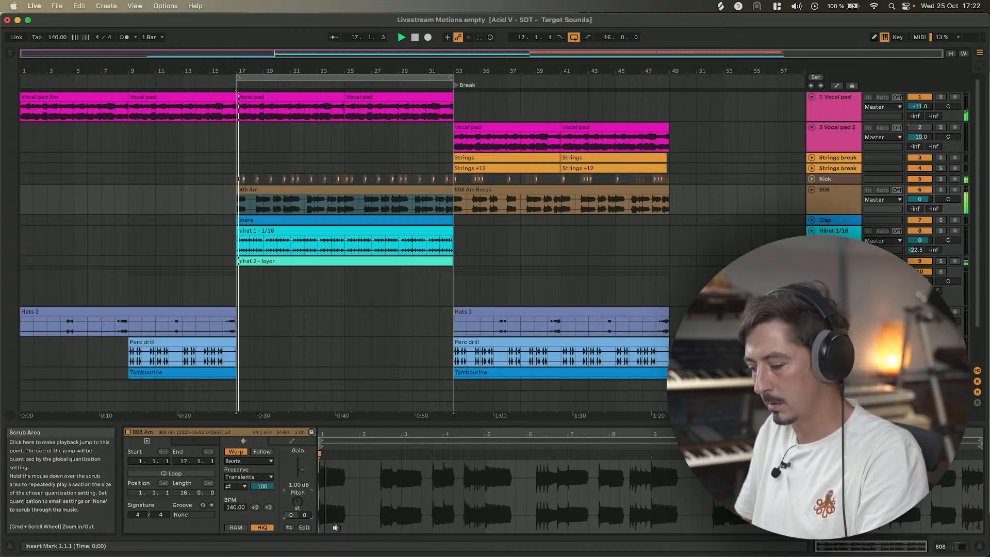
key("space")
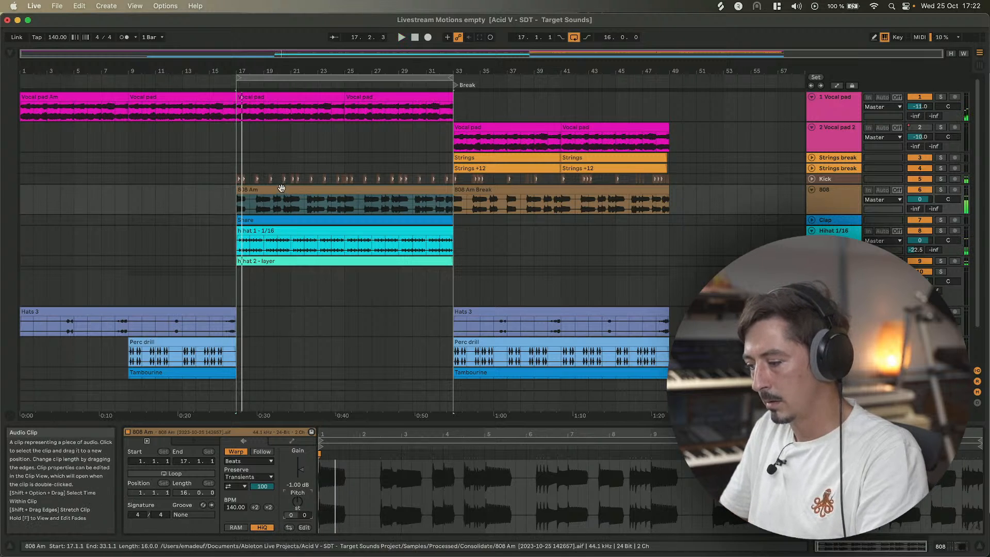
Switch to the 808 track's device chain and briefly open the Efx MOTIONS window.
left_click(947, 546)
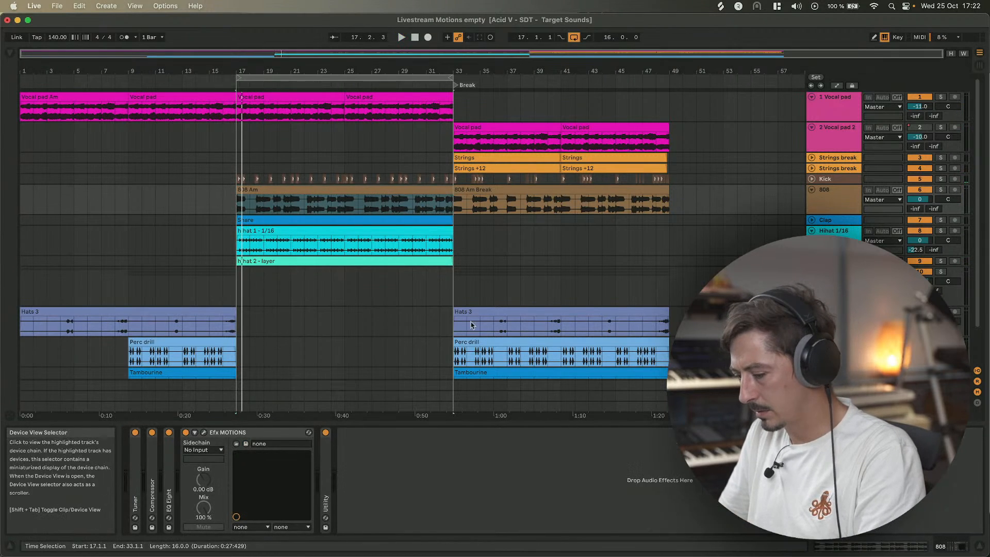
left_click(204, 433)
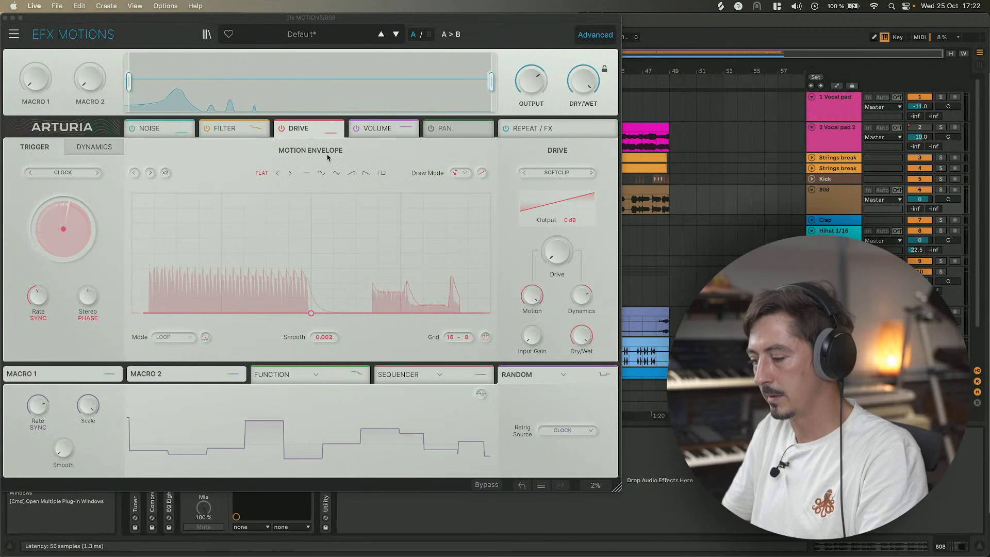
left_click(6, 17)
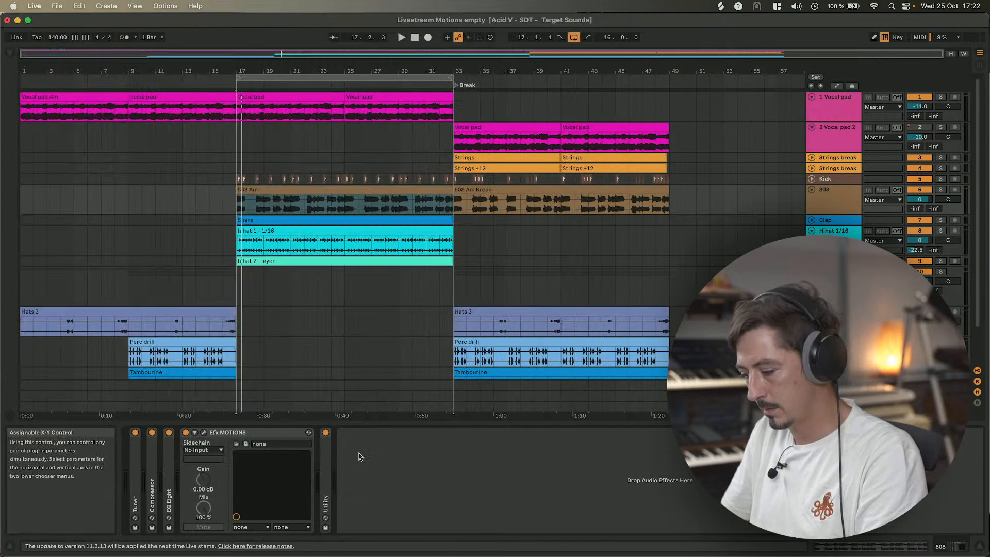
key("Escape")
key("space")
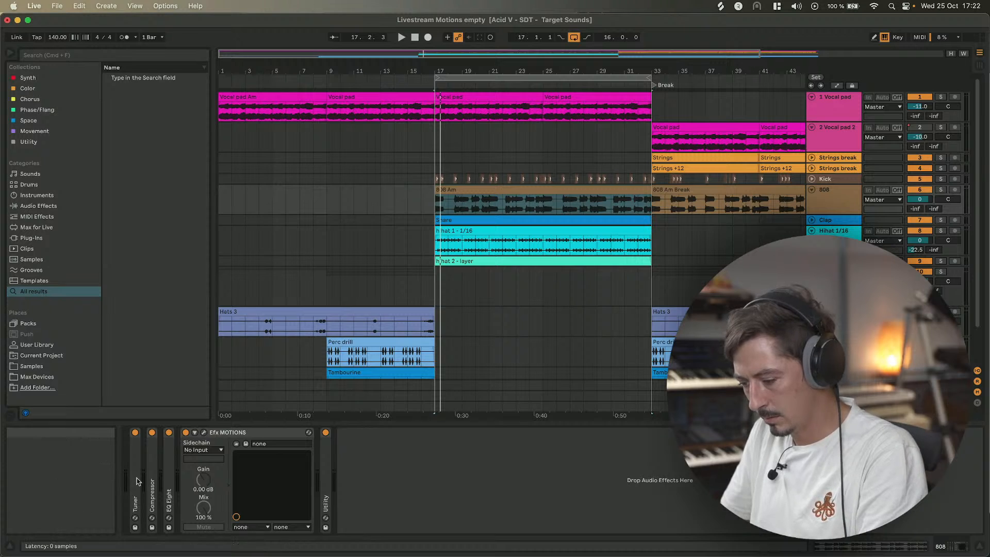
double_click(138, 481)
key("space")
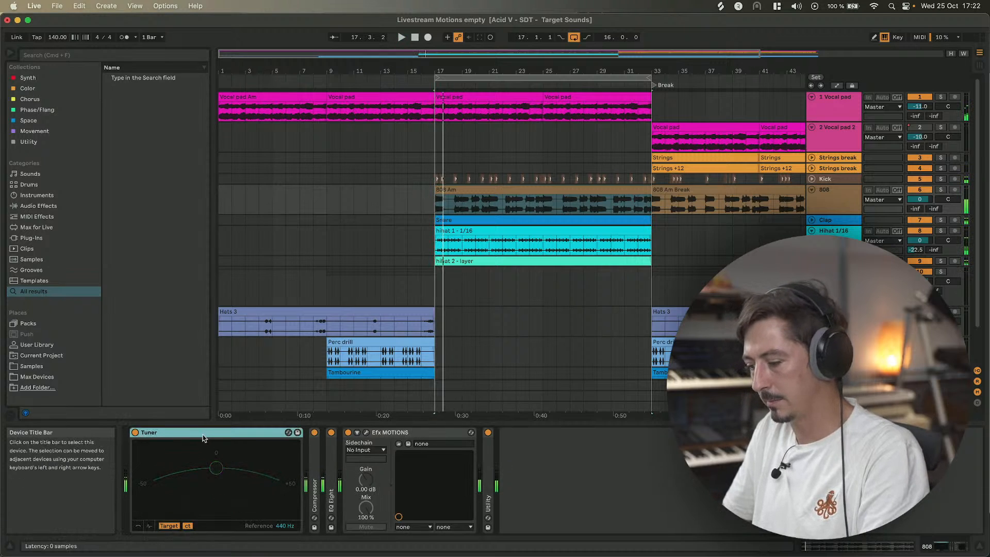
double_click(204, 434)
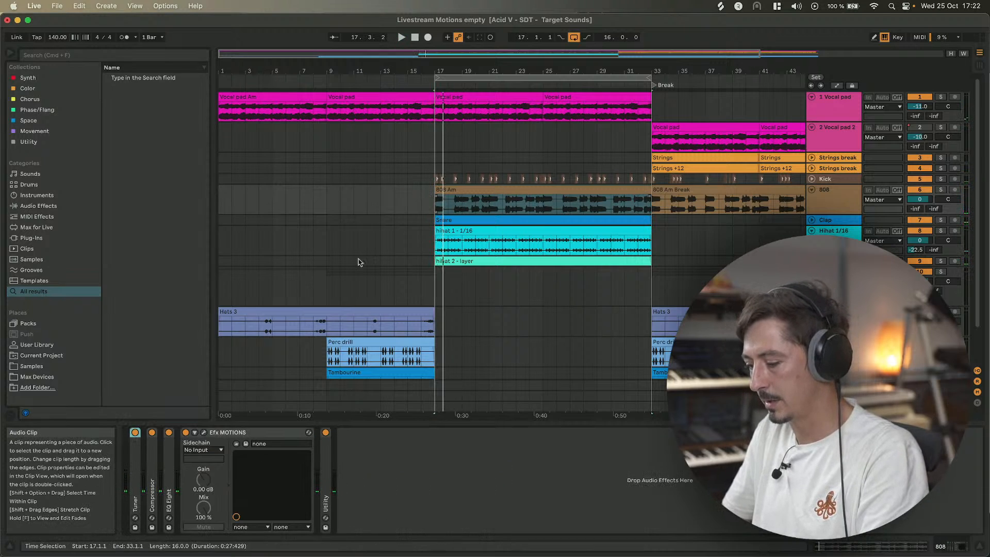
Reopen the Efx MOTIONS window and raise the Drive Dynamics amount to about 126% while playing.
left_click(204, 431)
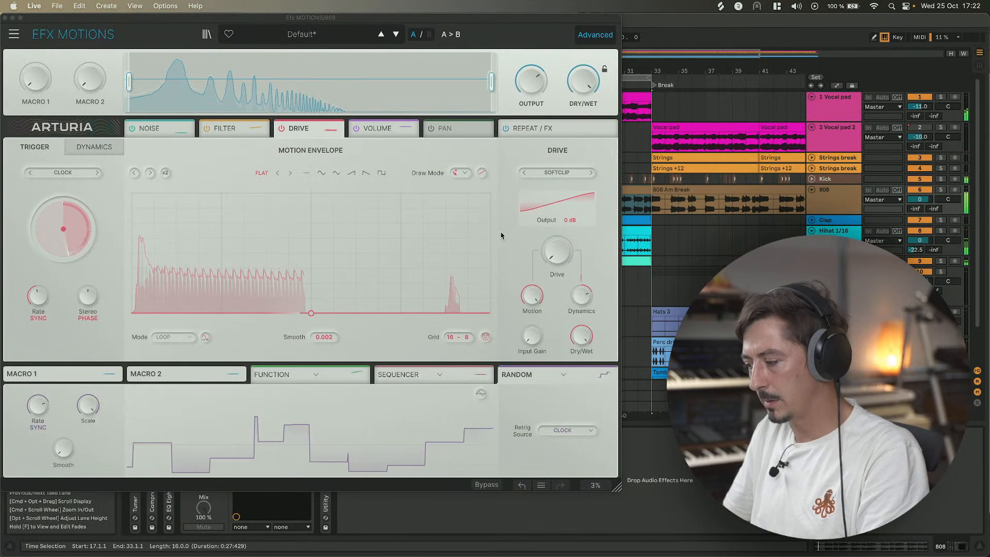
left_click_drag(581, 295, 581, 276)
key("space")
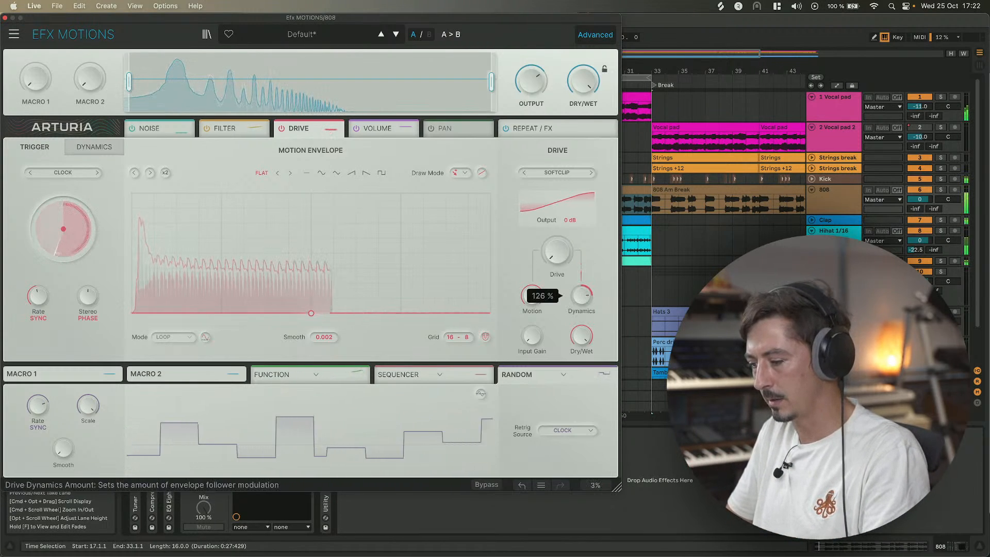
Switch the Drive trigger panel to Dynamics and raise the Drive Dynamics amount further.
left_click(96, 148)
mouse_move(88, 297)
left_mouse_down()
mouse_move(87, 280)
mouse_move(88, 305)
left_mouse_up()
left_click_drag(580, 298, 581, 270)
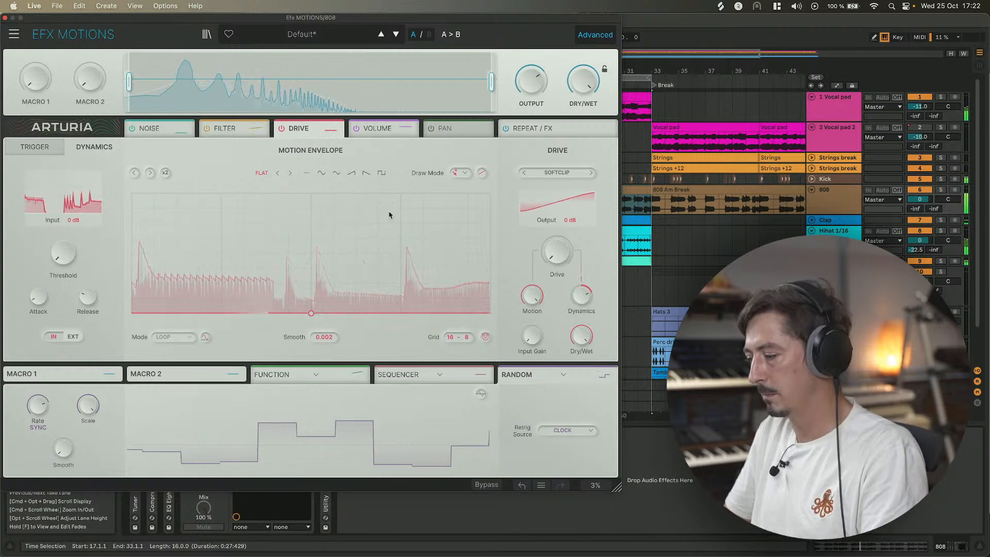
Close the plug-in window, select the 808 track and fold it.
left_click(6, 18)
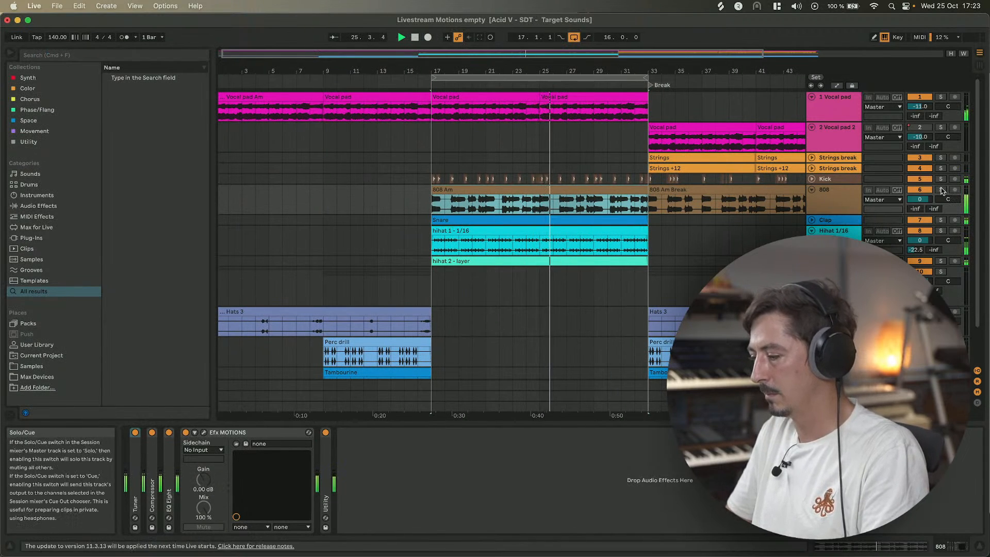
left_click(837, 199)
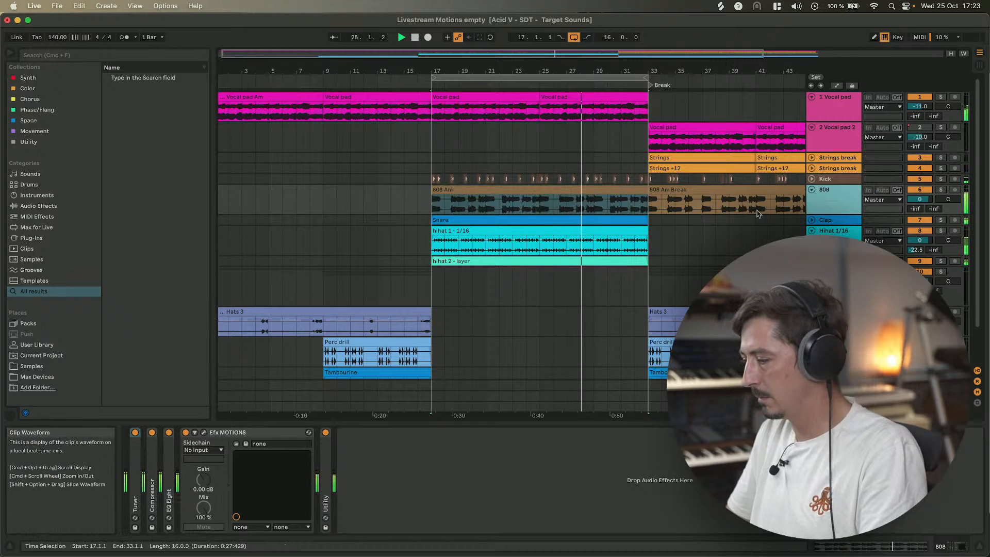
left_click(812, 191)
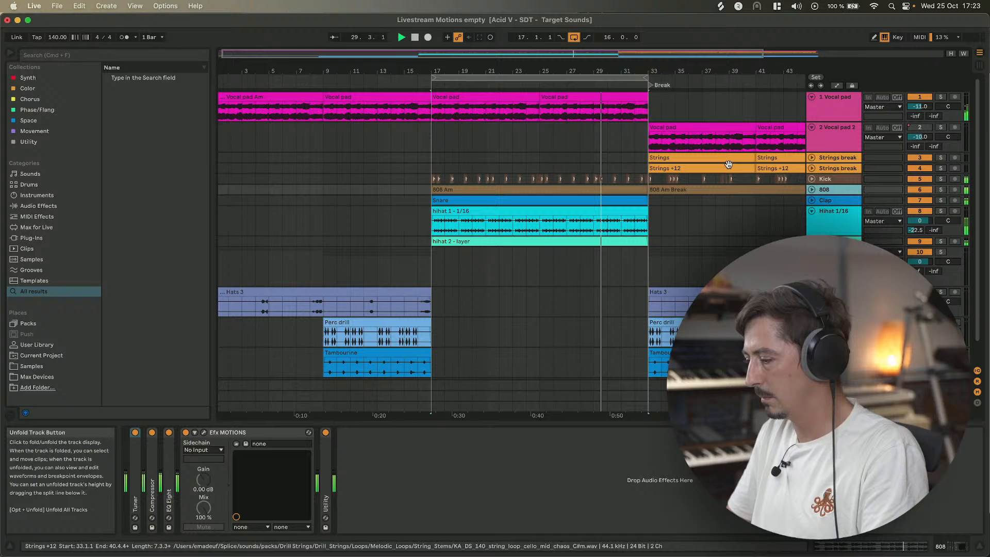
Reopen the Efx MOTIONS window, set the Noise Dynamics amount to 9.60% and close the window.
left_click(204, 433)
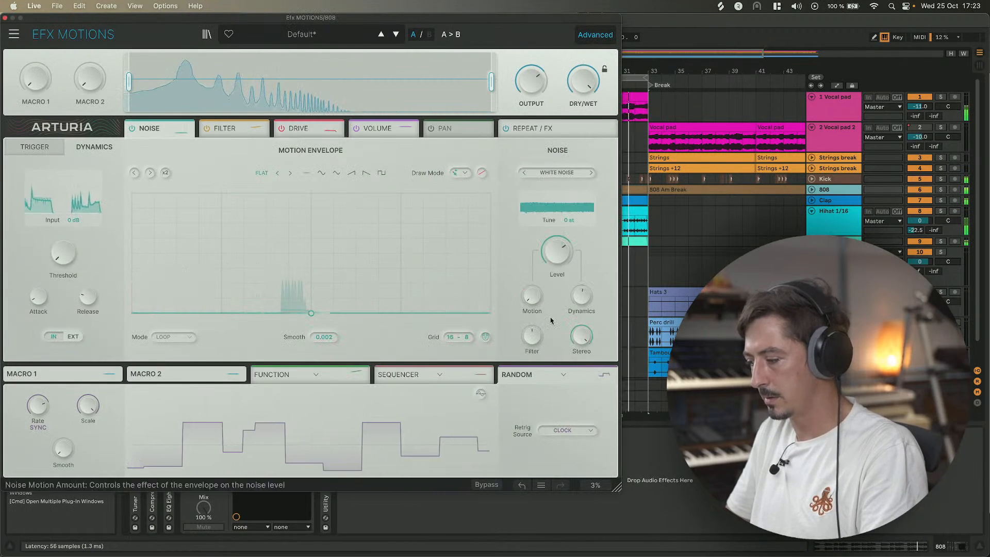
left_click_drag(581, 295, 582, 290)
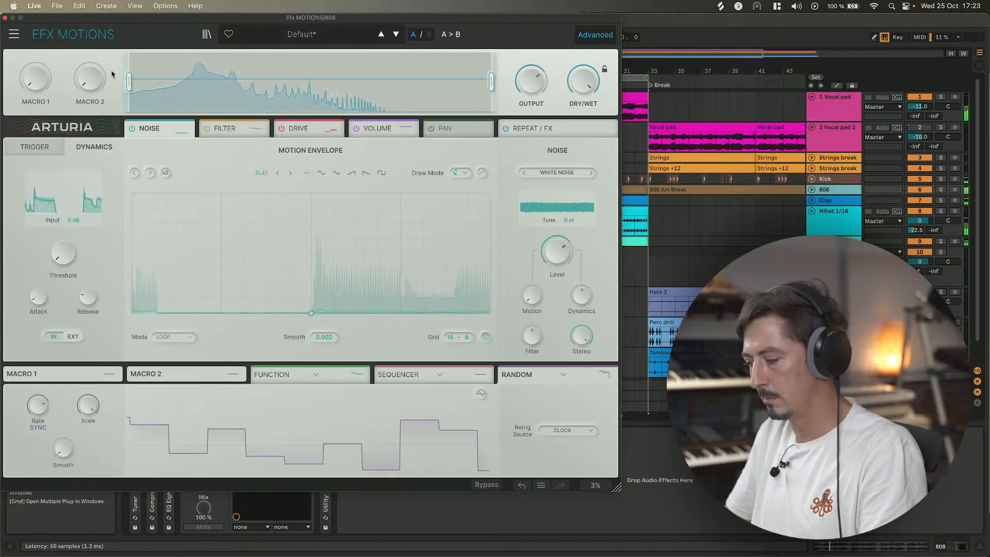
left_click_drag(577, 303, 578, 301)
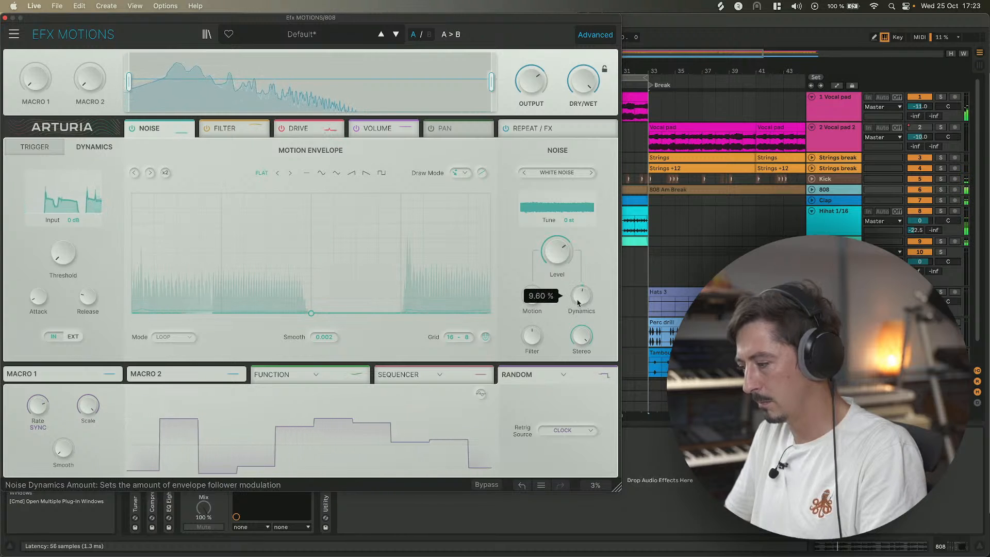
left_click(5, 18)
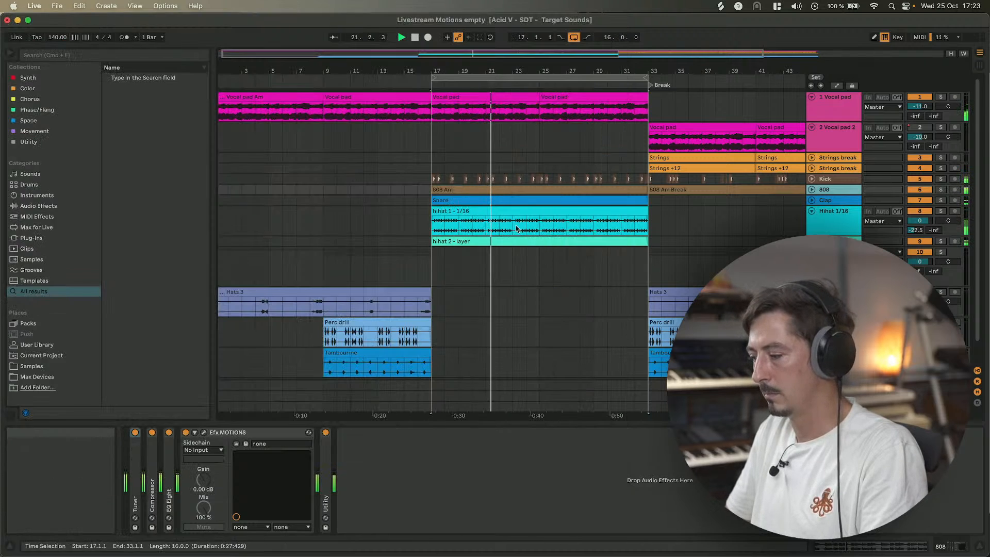
Select the 808 Am Break clip and audition it with the 808 track soloed.
scroll(673, 267, "right", 4)
left_click(665, 189)
key("space")
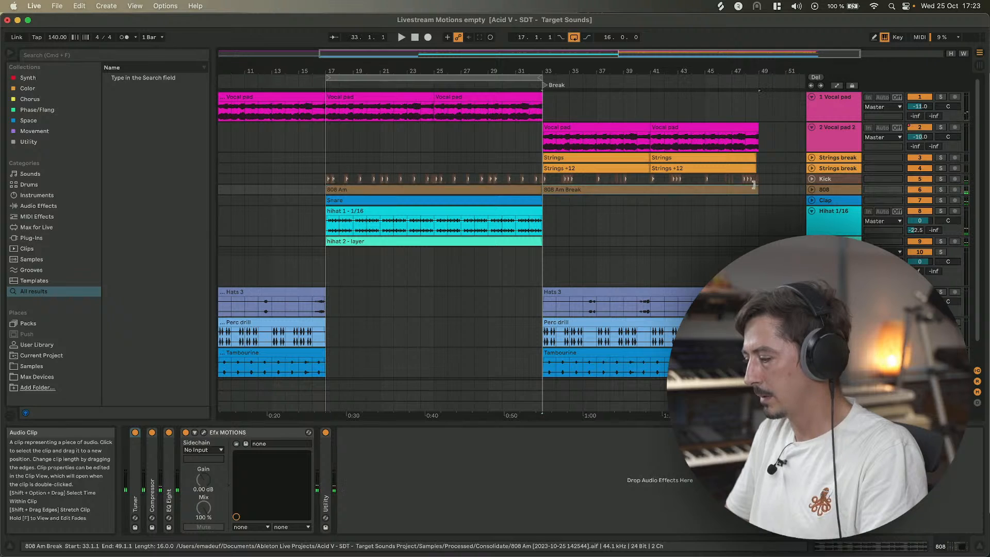
left_click(941, 189)
key("space")
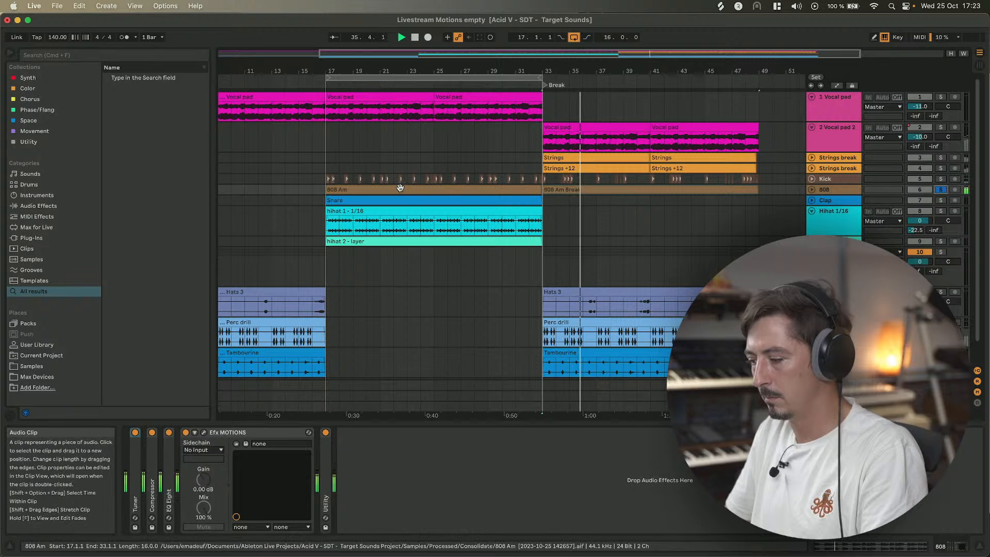
key("space")
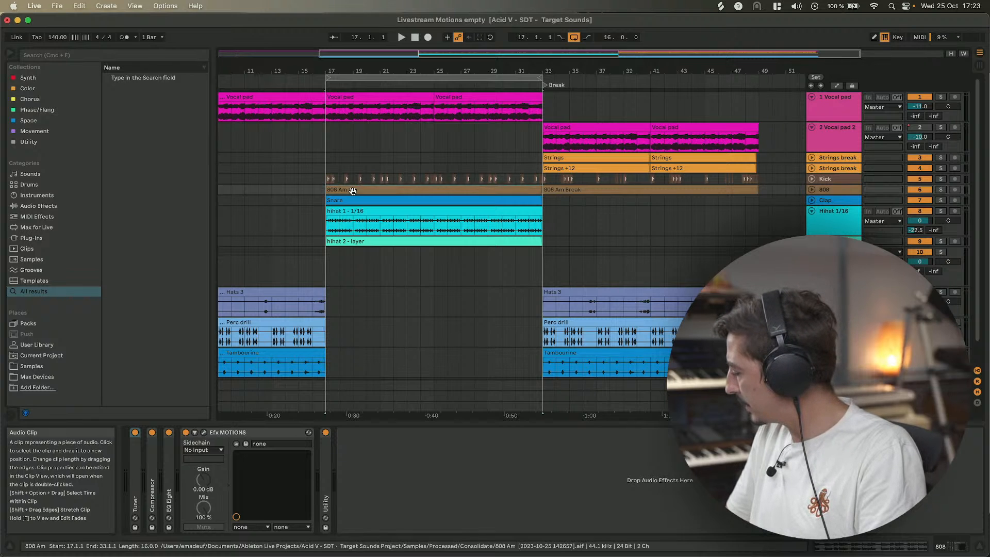
Select the Hihat 1/16 track, solo it and start playback of the arrangement.
scroll(352, 191, "down", 3)
scroll(353, 193, "right", 2)
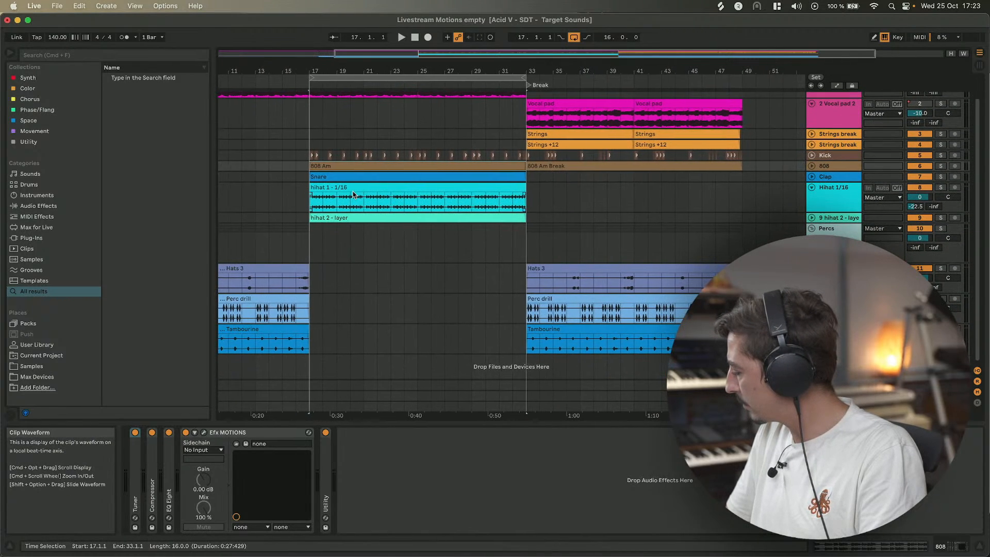
scroll(353, 194, "up", 2)
scroll(354, 195, "left", 3)
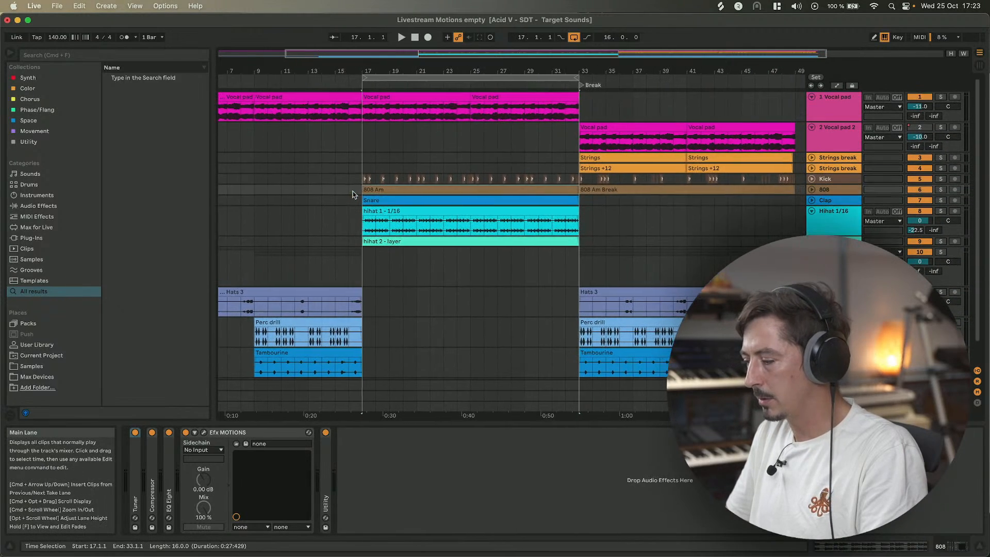
left_click(833, 219)
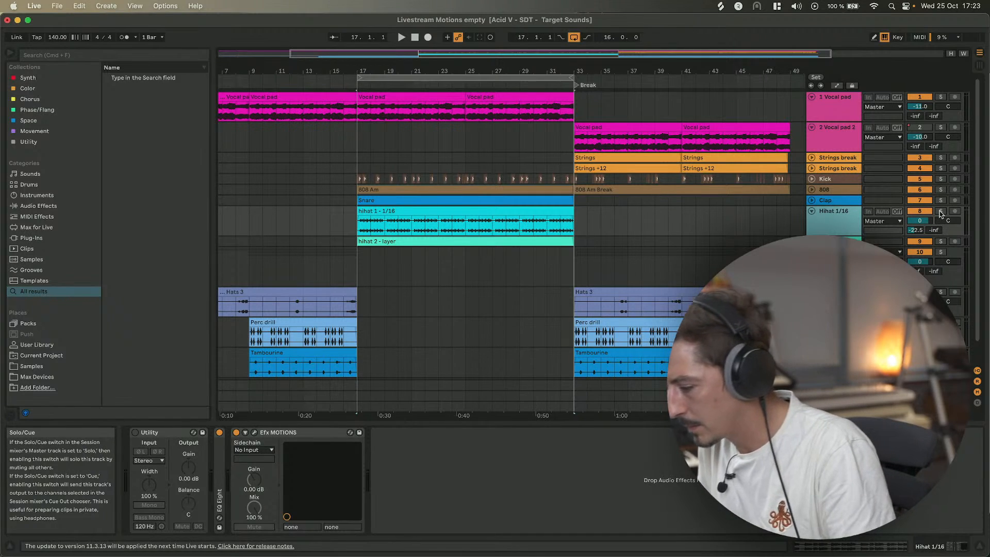
left_click(940, 212)
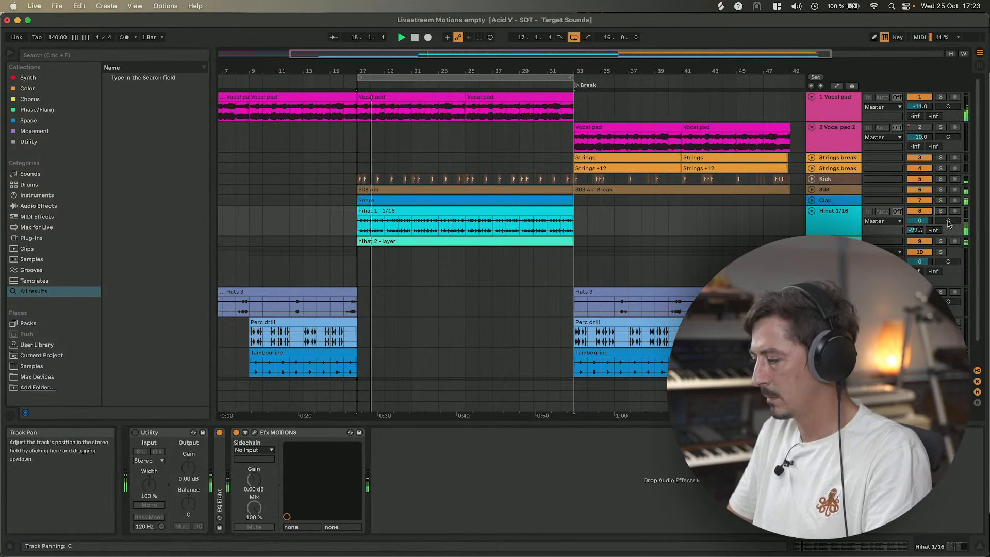
left_click(842, 227)
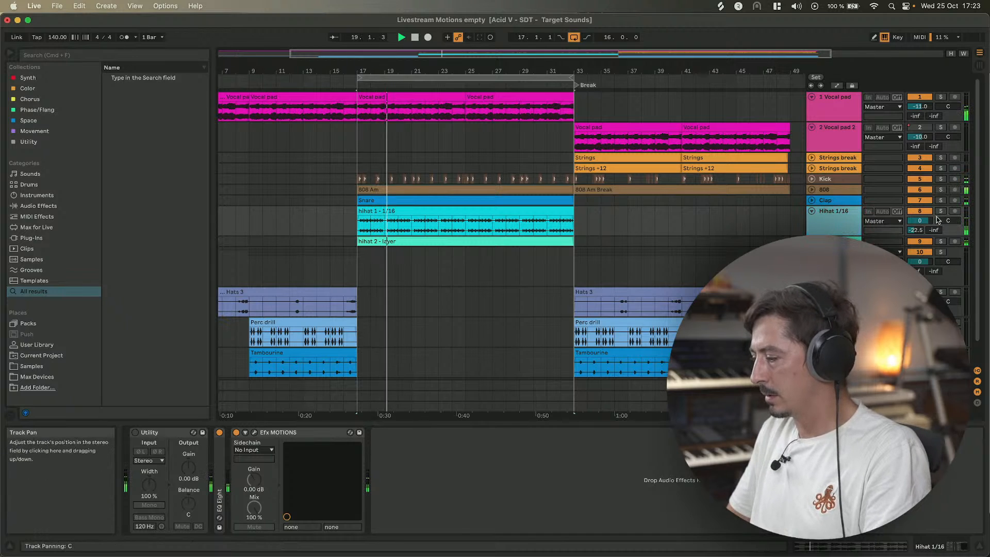
left_click(941, 212)
key("space")
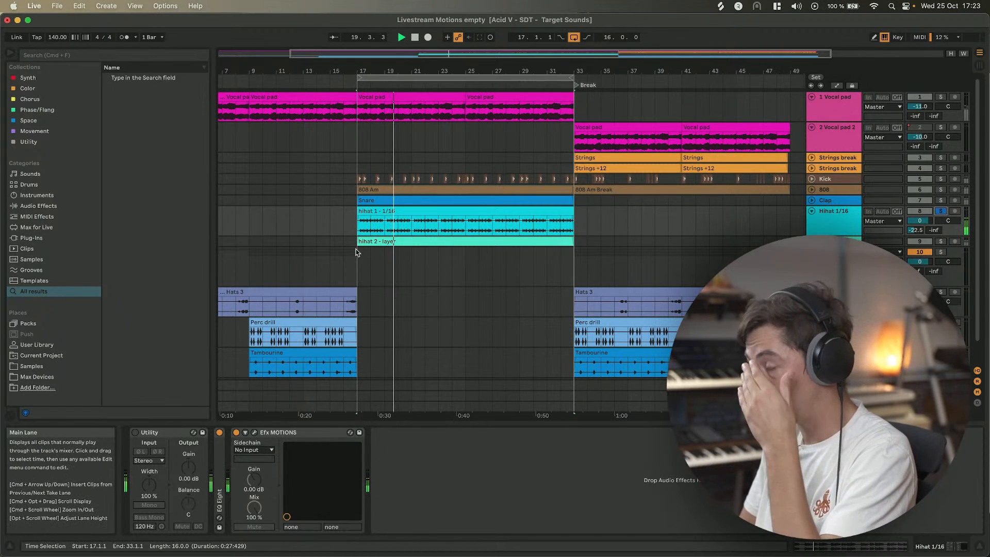
Open the track's Efx MOTIONS window and load the Hat Rolls 2 preset from the Beat Repeat category.
left_click(255, 435)
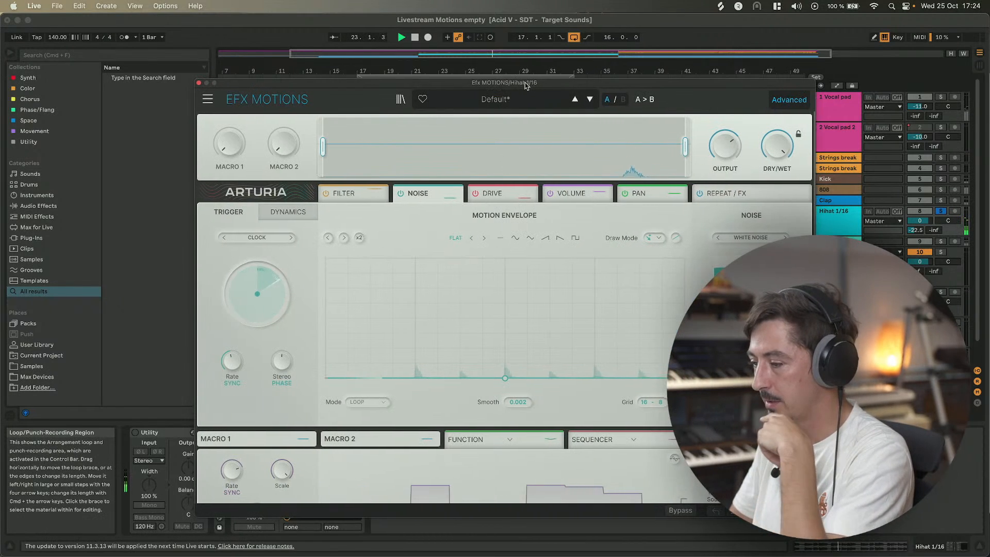
left_click_drag(526, 85, 549, 57)
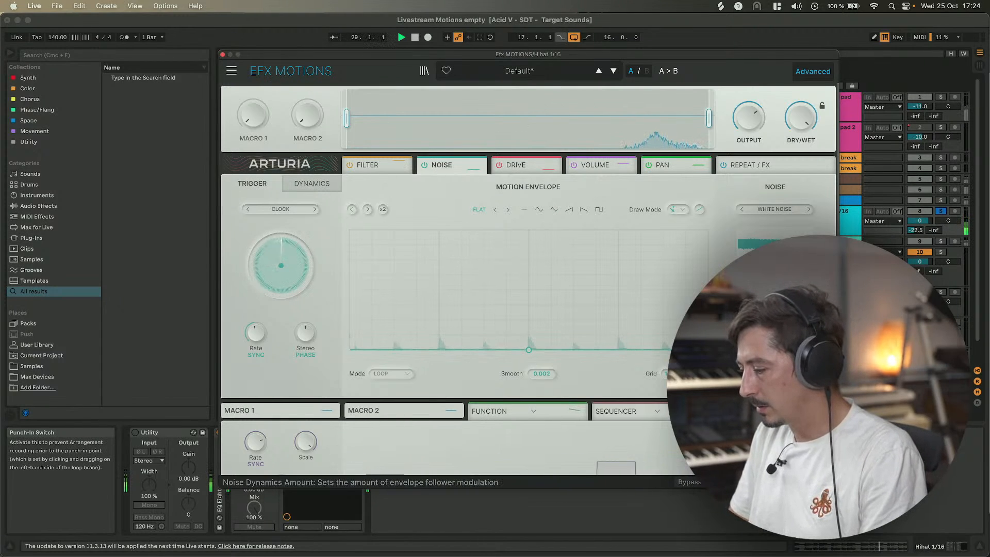
left_click(539, 78)
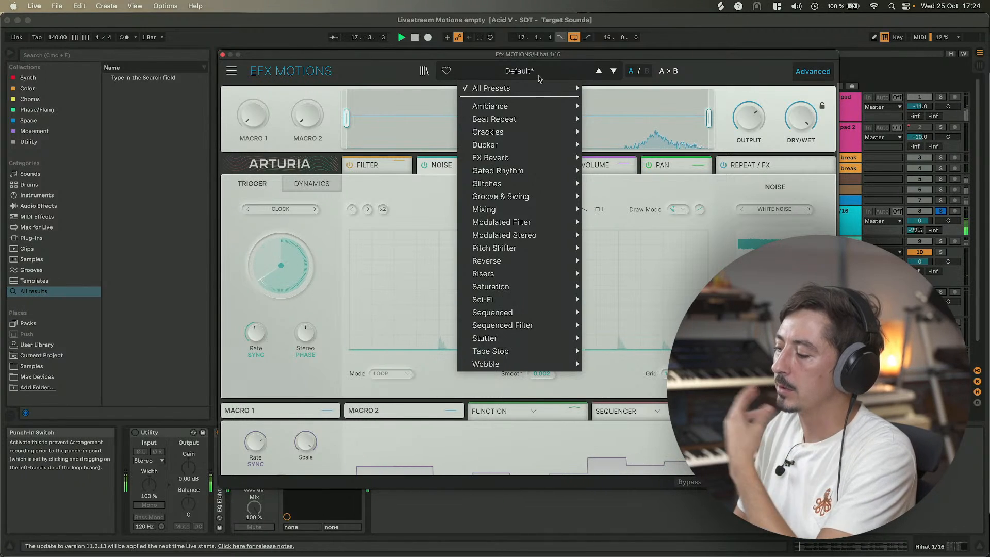
mouse_move(524, 123)
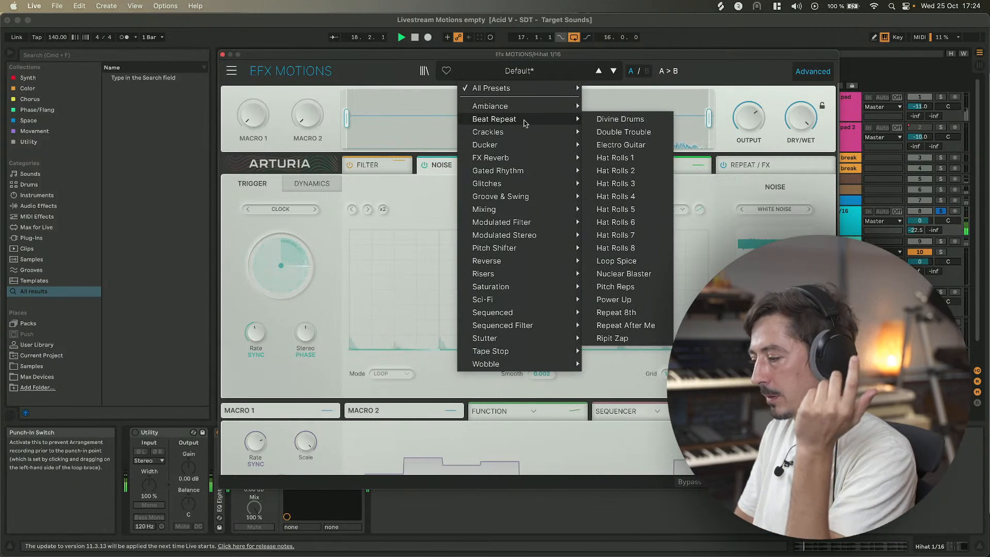
left_click(624, 158)
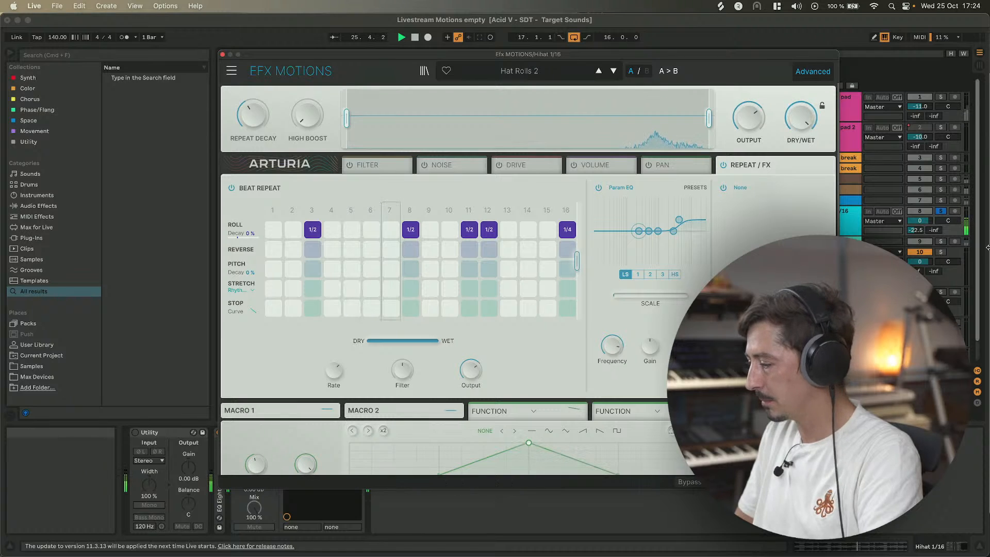
Step through the following presets up to Hat Rolls 5 while auditioning the soloed hihat.
left_click(940, 210)
left_click(940, 211)
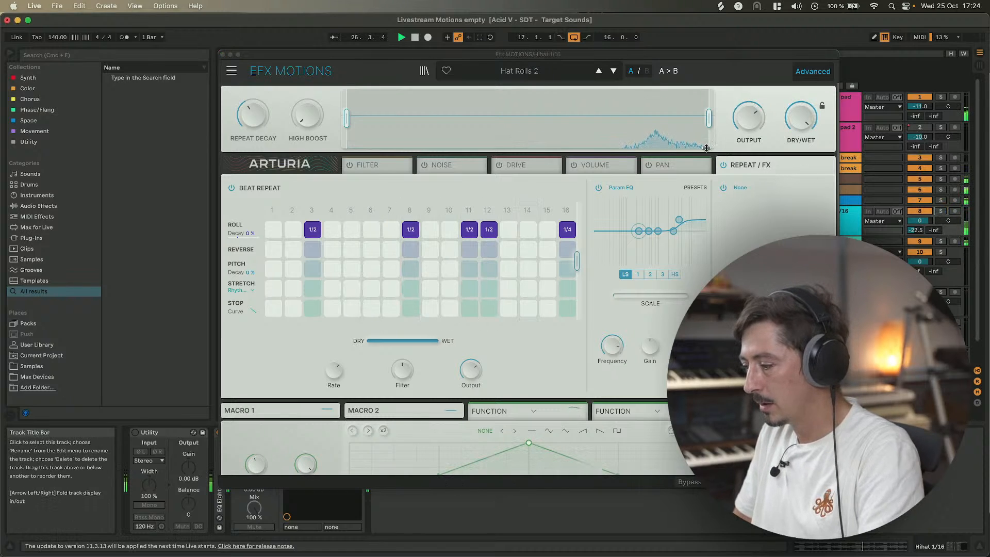
left_click(612, 71)
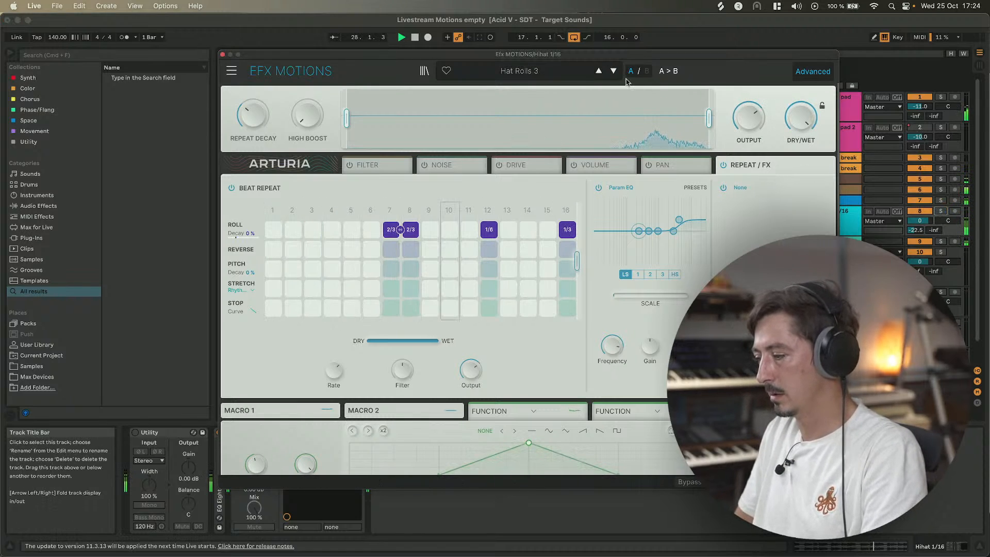
mouse_move(545, 56)
left_mouse_down()
mouse_move(577, 59)
mouse_move(535, 41)
left_mouse_up()
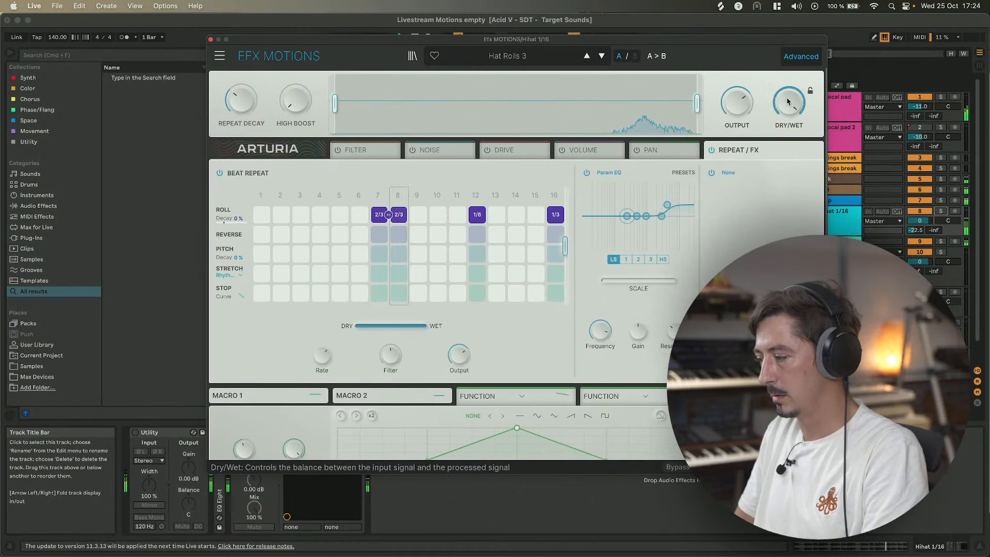
left_click(602, 56)
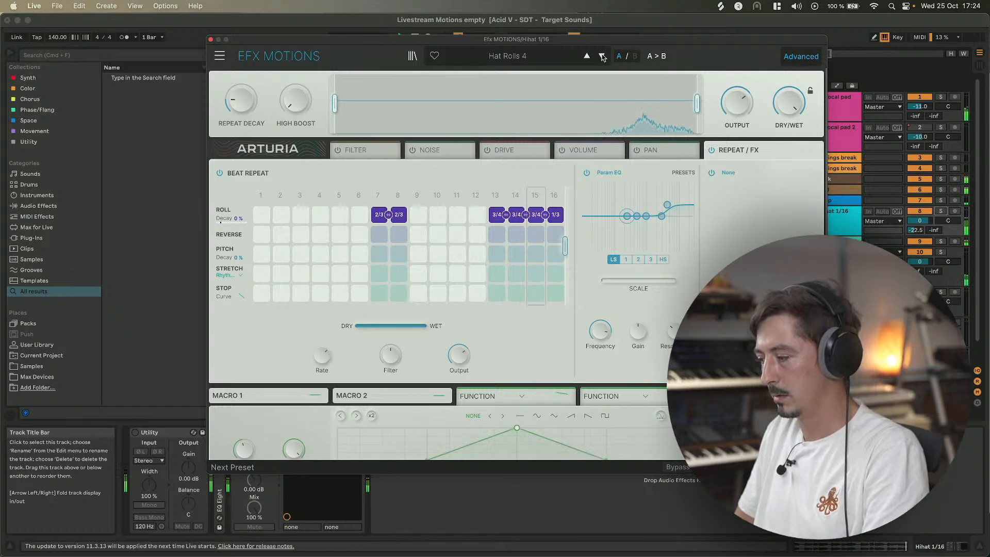
left_click(940, 211)
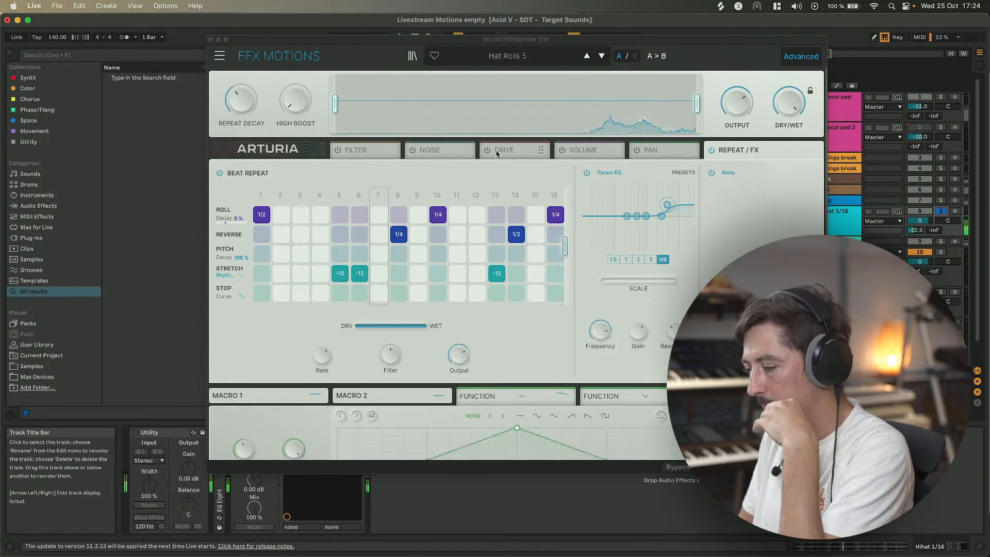
Enable the Volume module and draw a triangular motion envelope peaking between each grid beat.
left_click(787, 103)
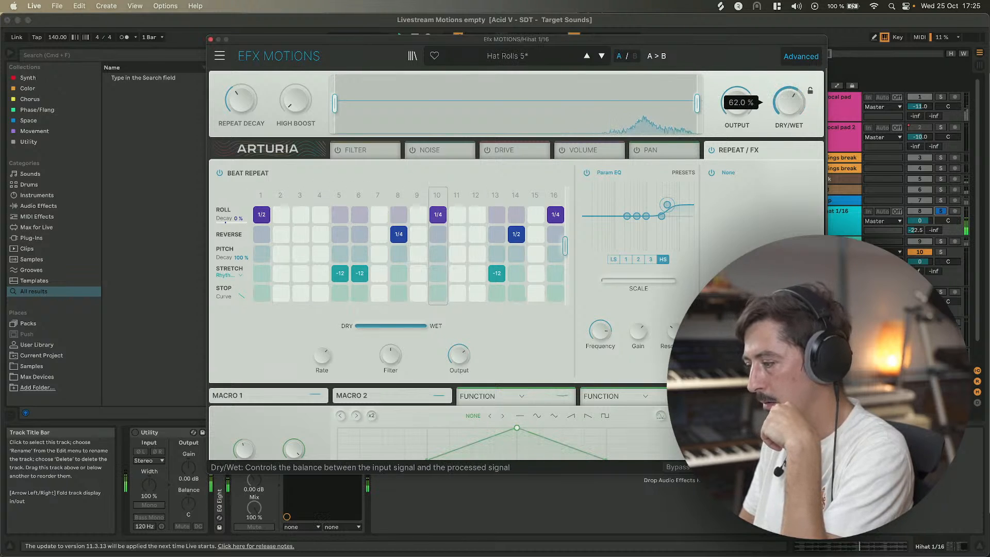
left_click(591, 153)
left_click(562, 150)
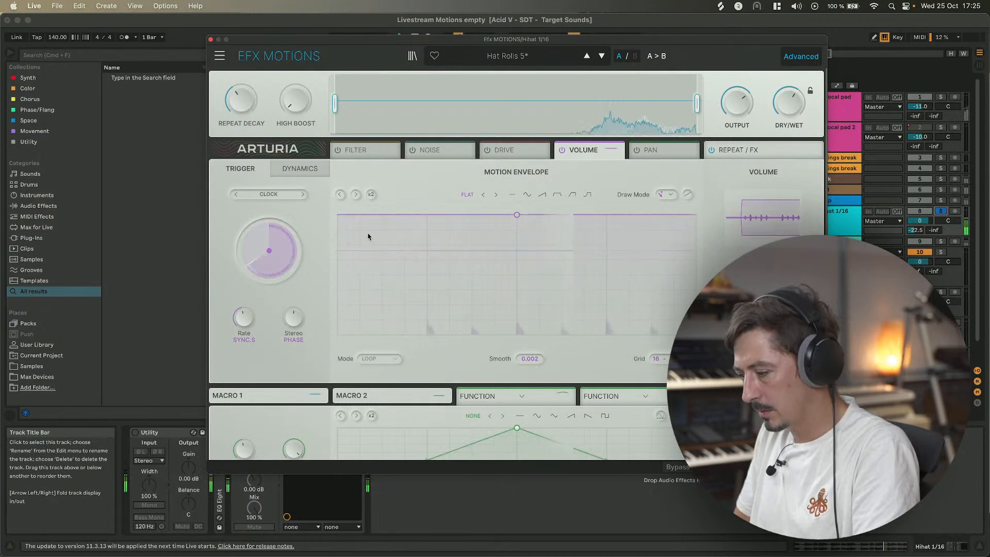
left_click_drag(337, 214, 342, 252)
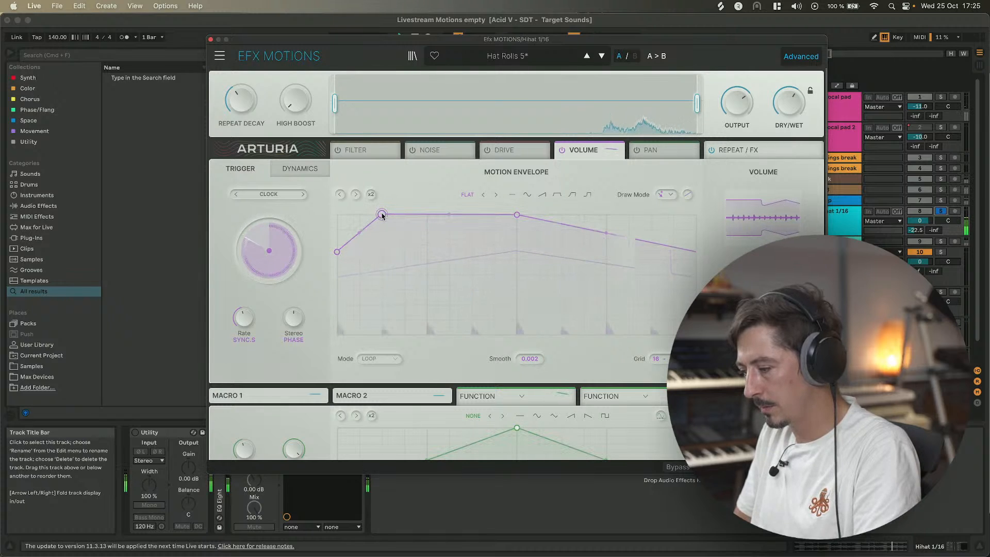
left_click_drag(426, 215, 426, 244)
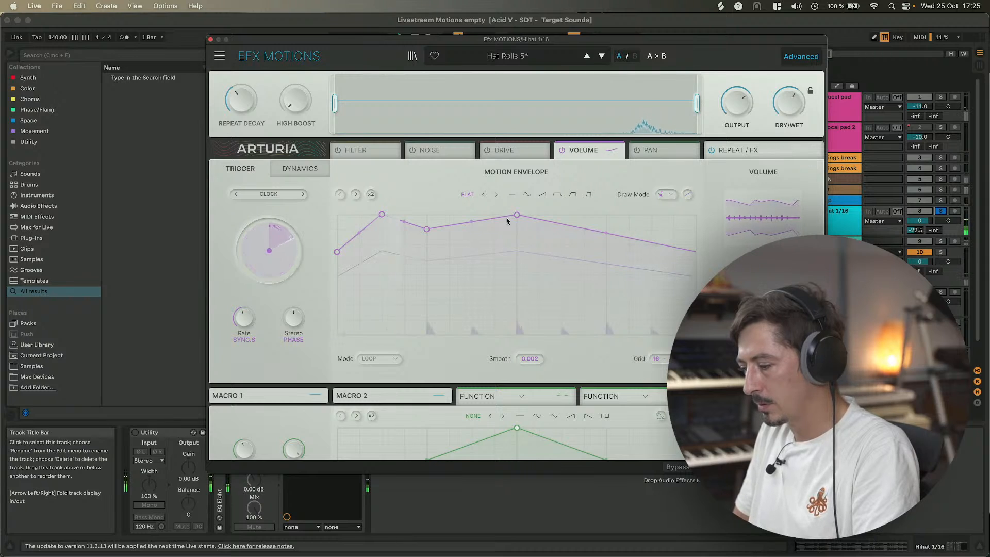
left_click_drag(517, 214, 470, 216)
left_click(517, 245)
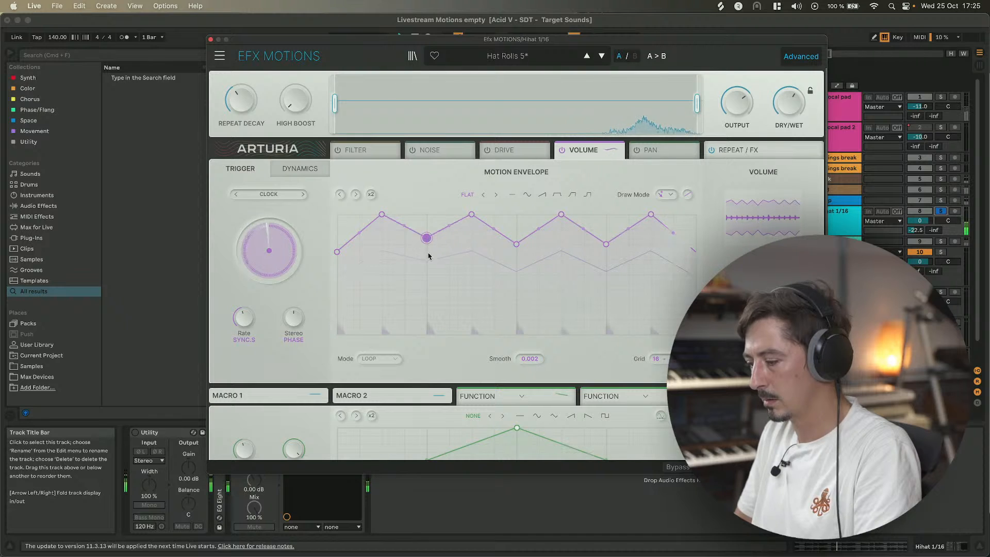
mouse_move(428, 256)
left_mouse_down()
mouse_move(428, 339)
mouse_move(426, 264)
left_mouse_up()
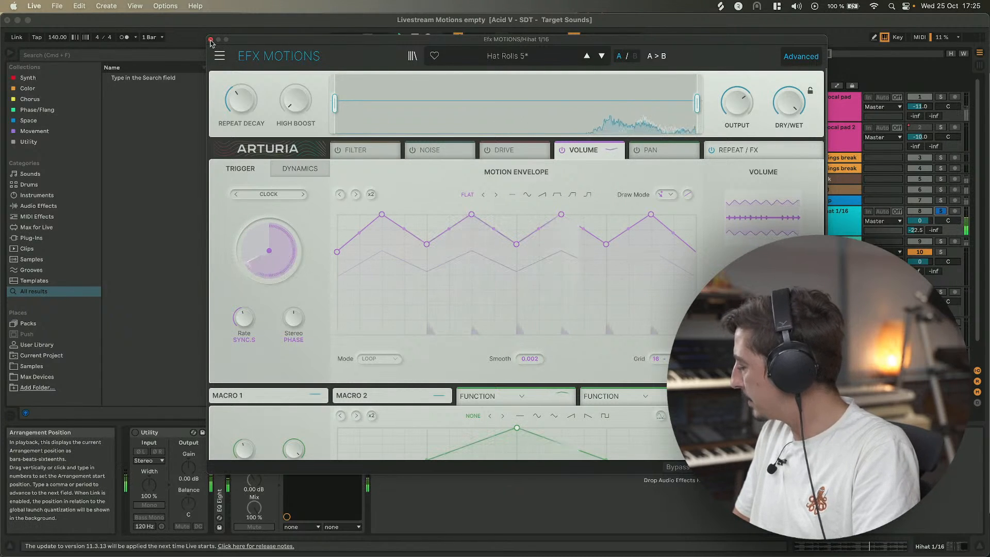
In the Repeat / FX module, add a reverse on beat repeat step 4 and adjust the Dry/Wet.
left_click(732, 149)
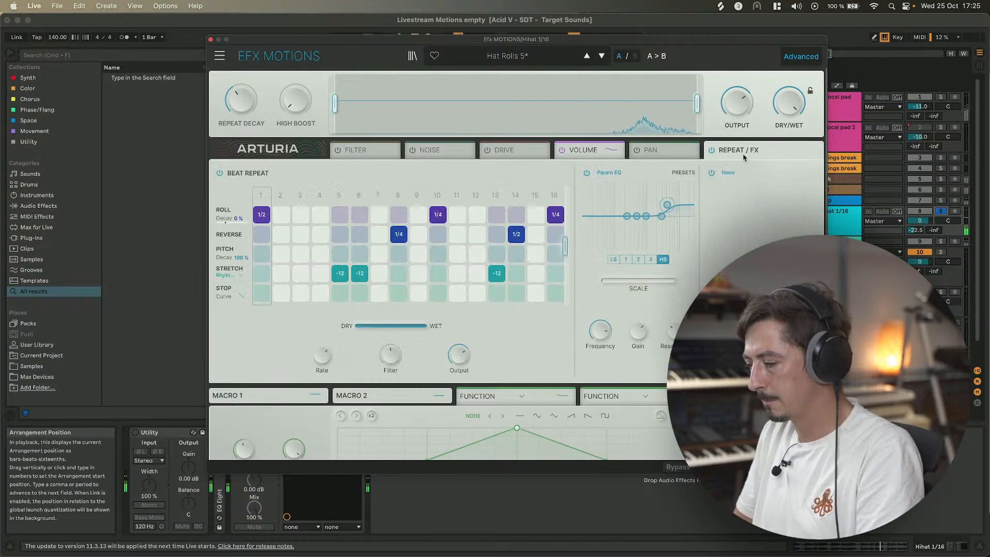
left_click(320, 237)
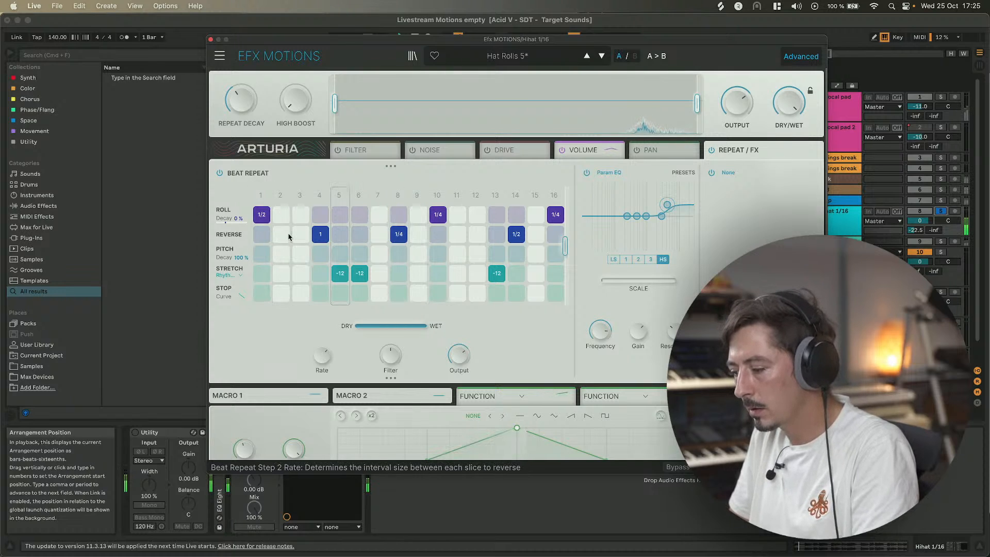
left_click_drag(789, 102, 788, 155)
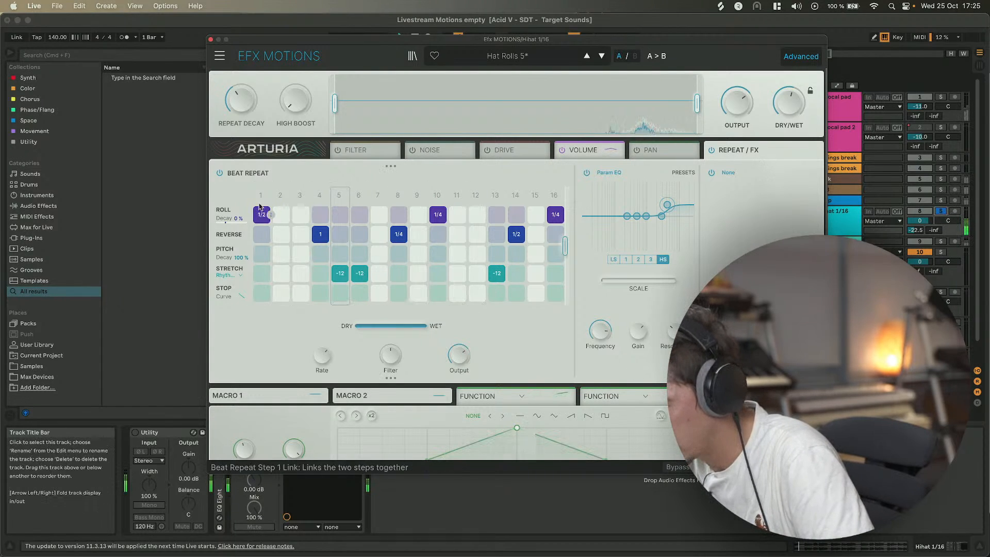
left_click(845, 222)
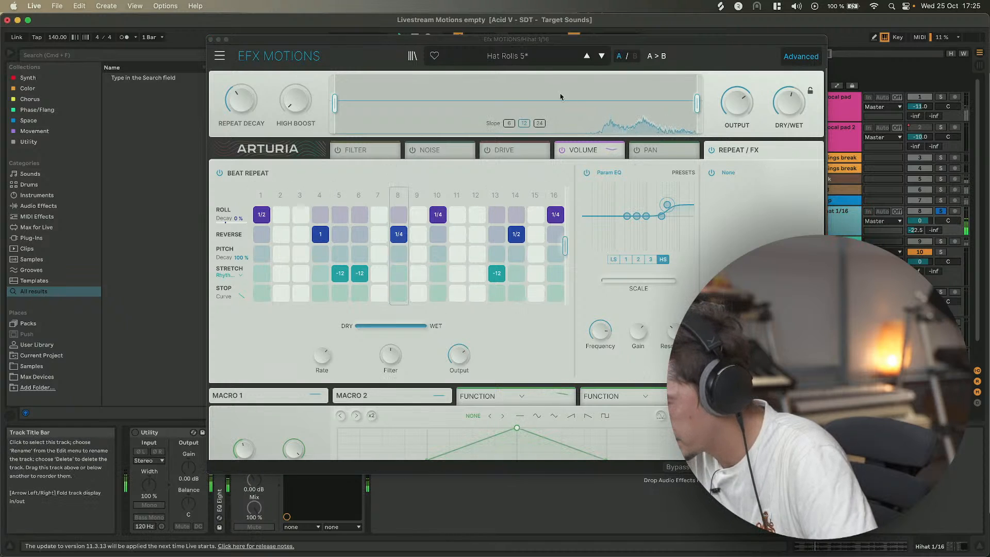
Compare the sound with the plug-in bypassed, then add 1/2 roll steps on steps 12 and 3.
left_click(672, 467)
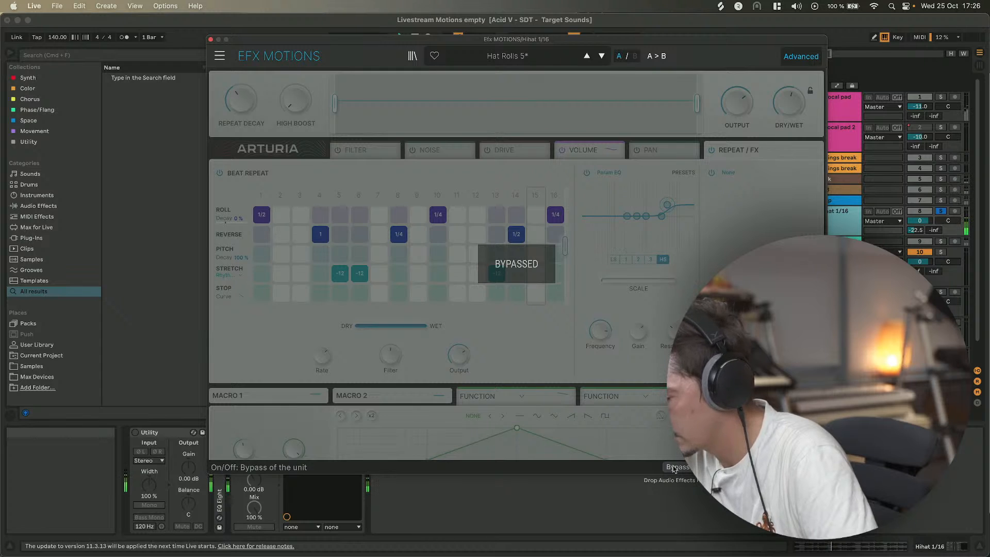
left_click(673, 467)
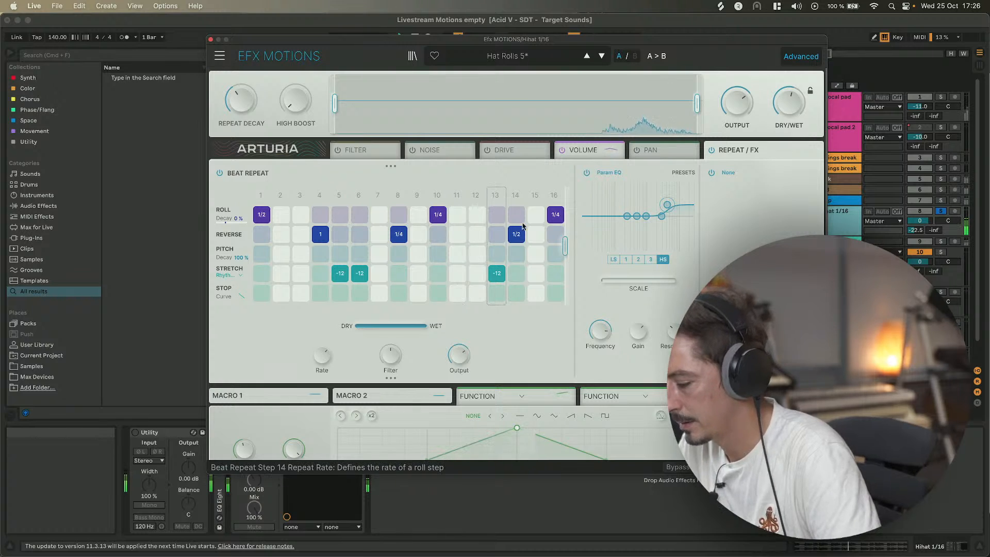
left_click(472, 216)
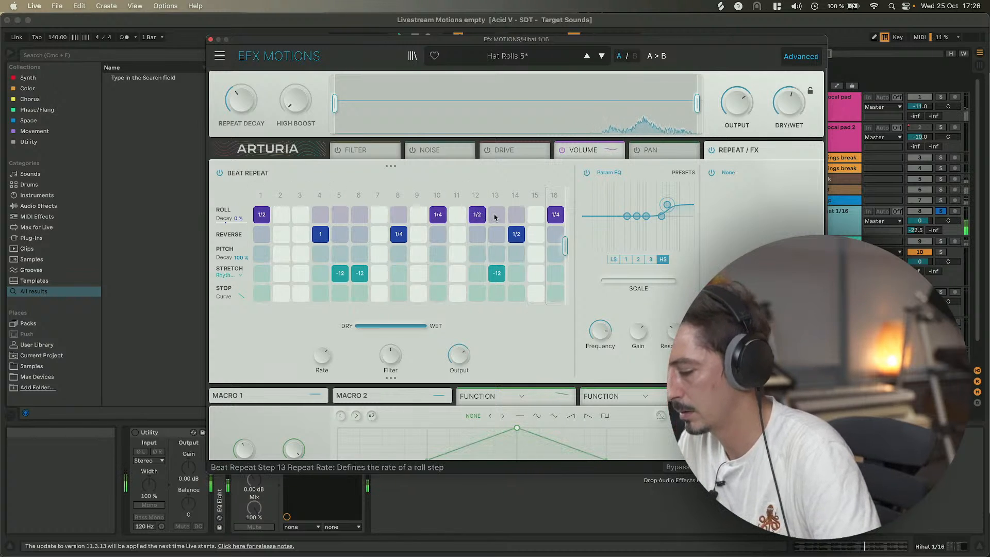
left_click(303, 215)
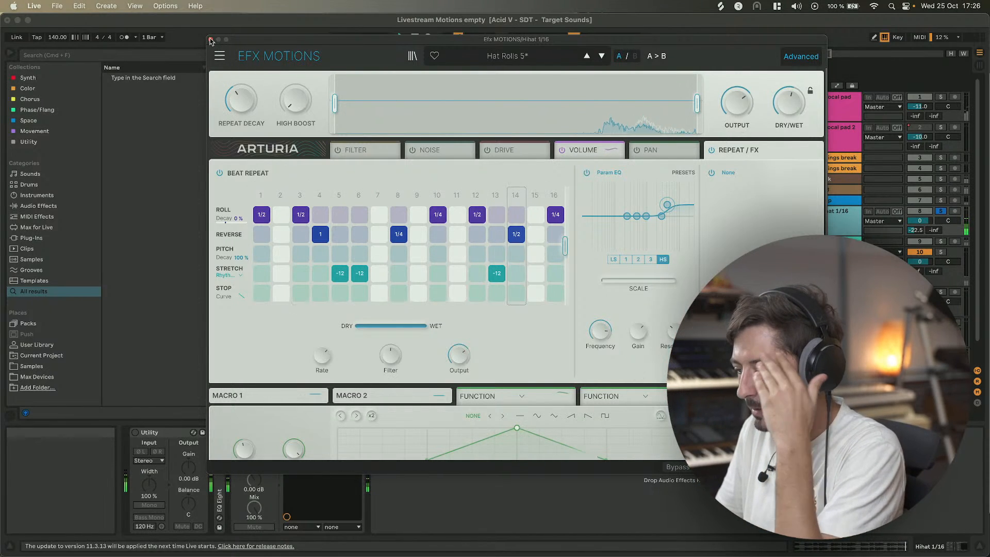
Raise the High Boost macro slightly and close the plug-in window.
mouse_move(294, 100)
left_mouse_down()
mouse_move(295, 83)
mouse_move(294, 109)
left_mouse_up()
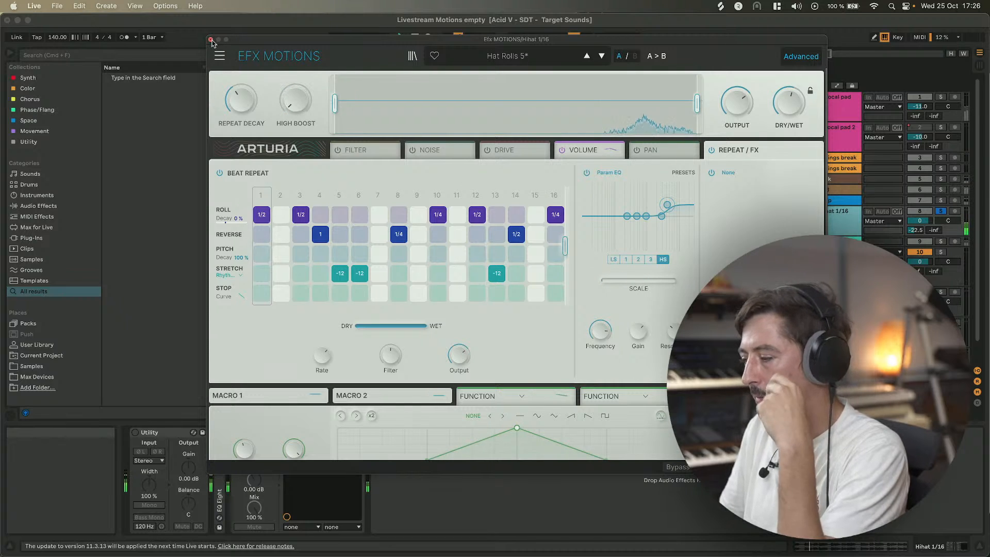
left_click(211, 39)
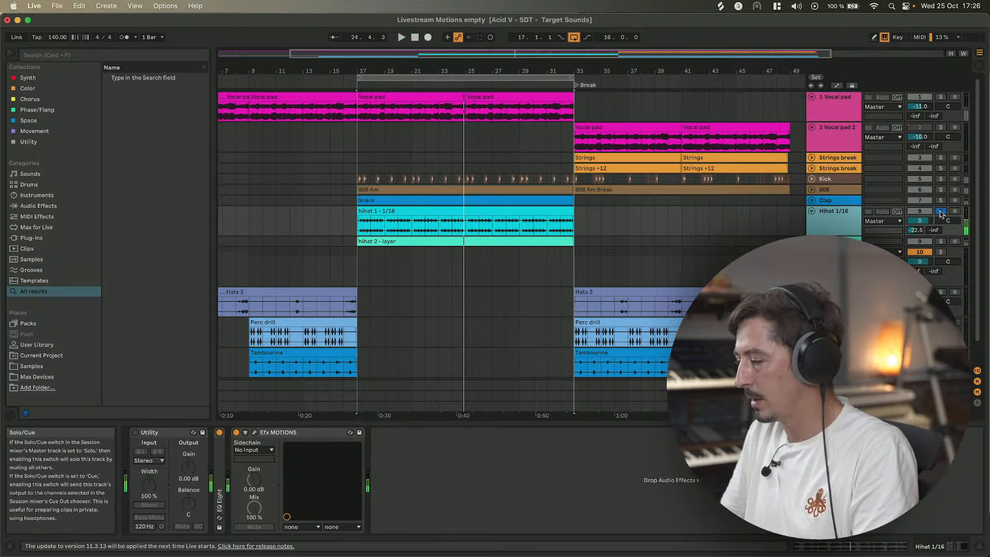
Unsolo the Hihat 1/16 track and replay the arrangement.
left_click(940, 212)
key("space")
key("space")
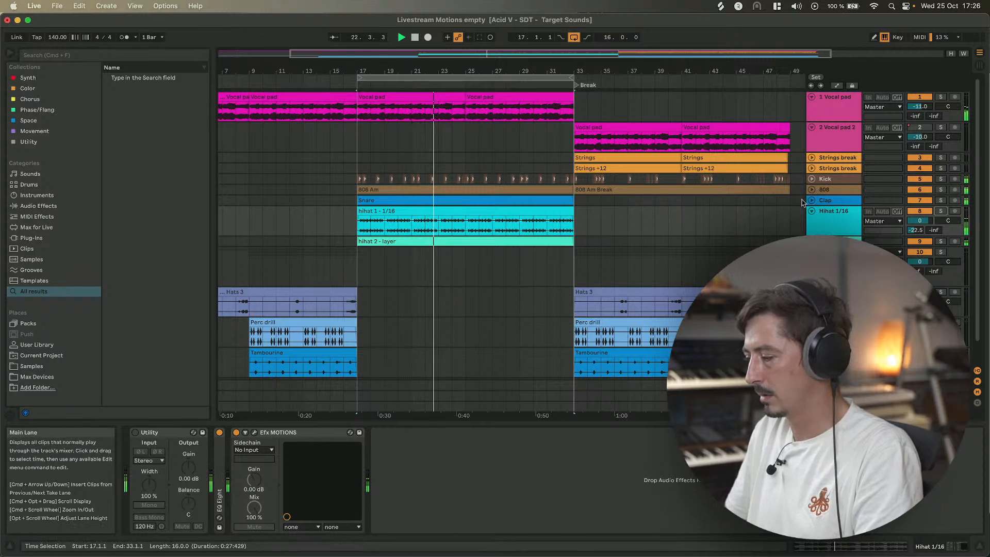
scroll(803, 201, "down", 1)
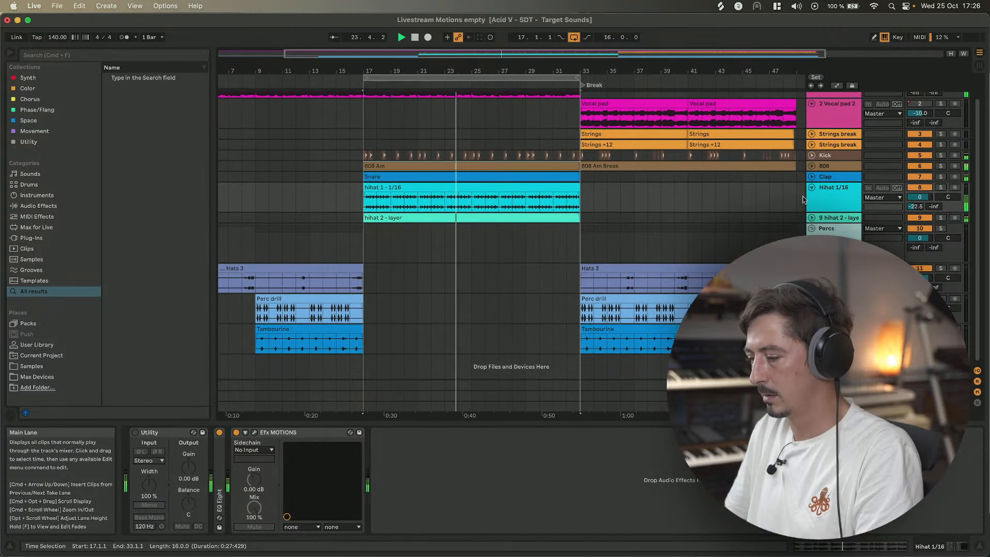
scroll(621, 216, "right", 3)
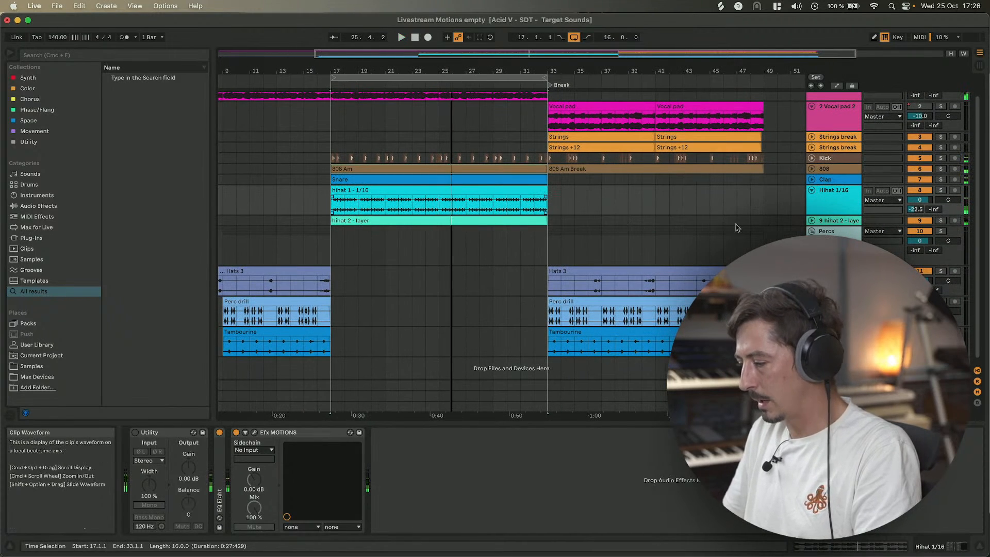
Solo the hihat 2 - layer track, start and stop playback to listen, then unsolo it.
left_click(941, 220)
key("space")
key("space")
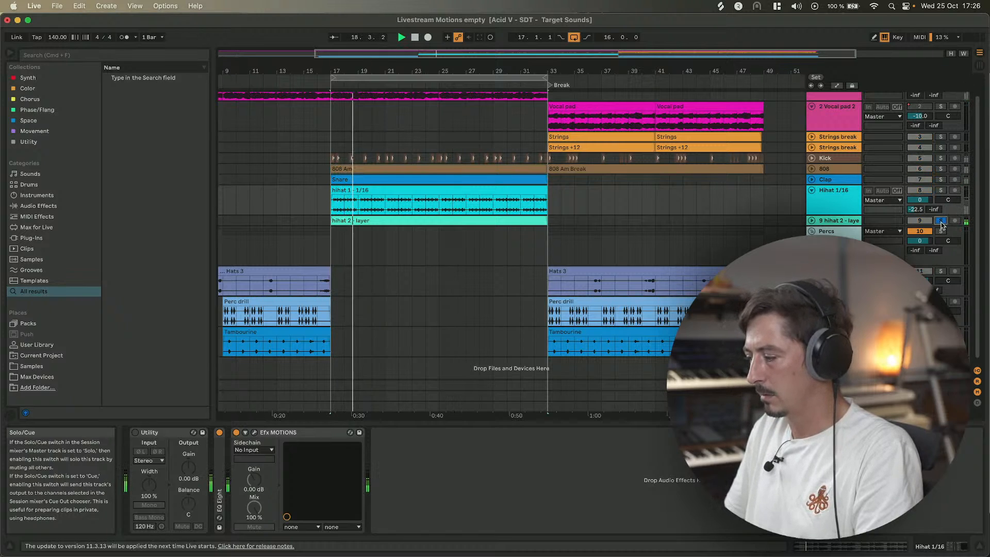
left_click(941, 221)
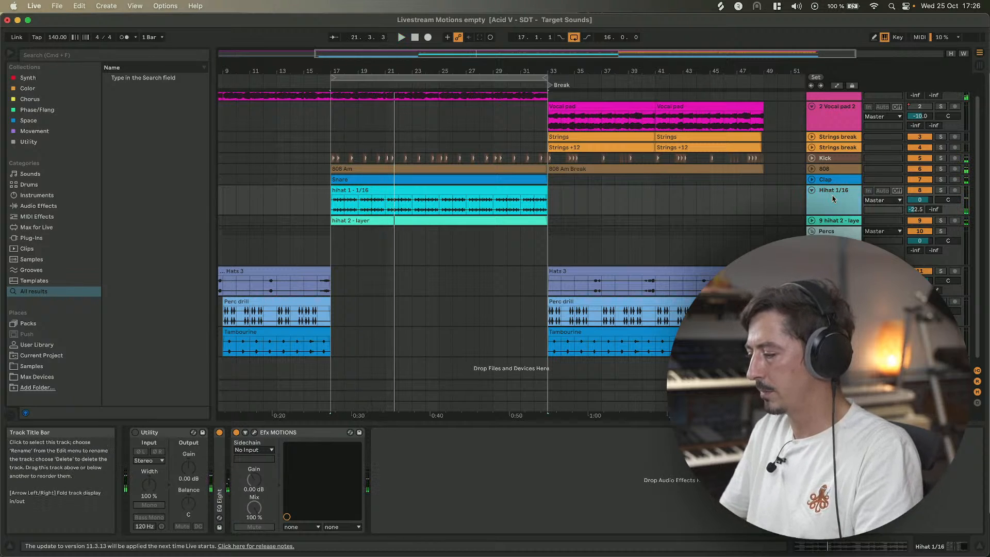
Move the arrangement loop region to the Break section, spanning bars 33 to 49.
left_click(368, 203)
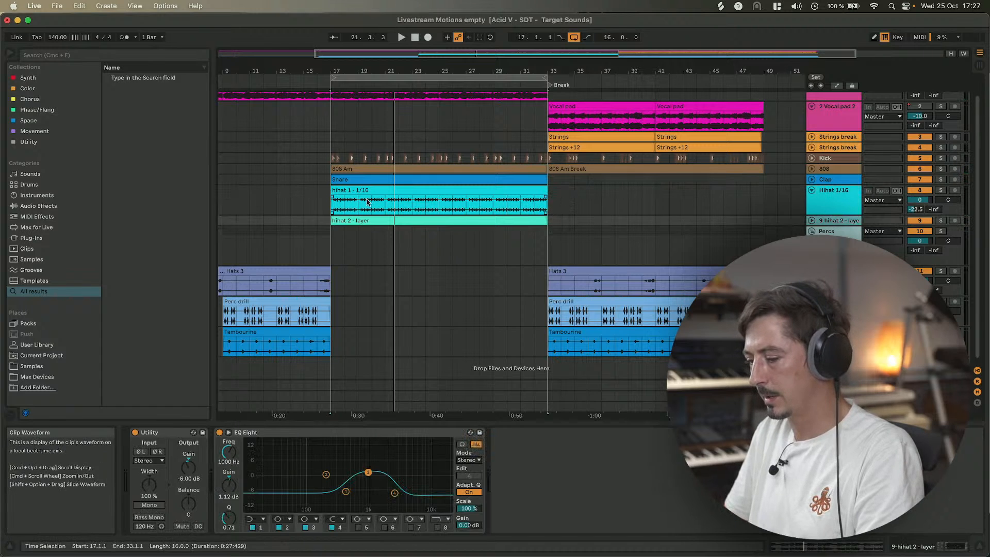
scroll(450, 304, "up", 2)
scroll(450, 305, "right", 3)
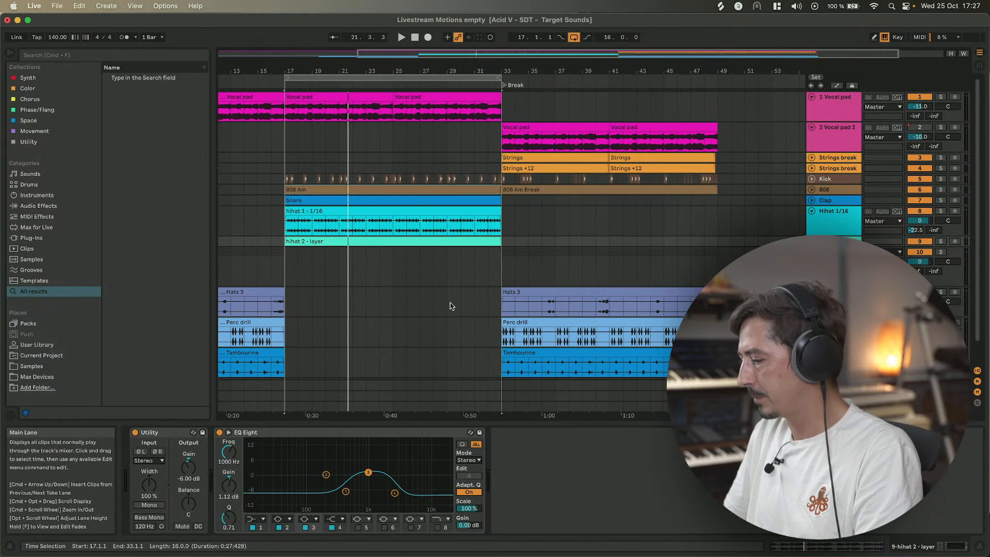
scroll(450, 305, "right", 3)
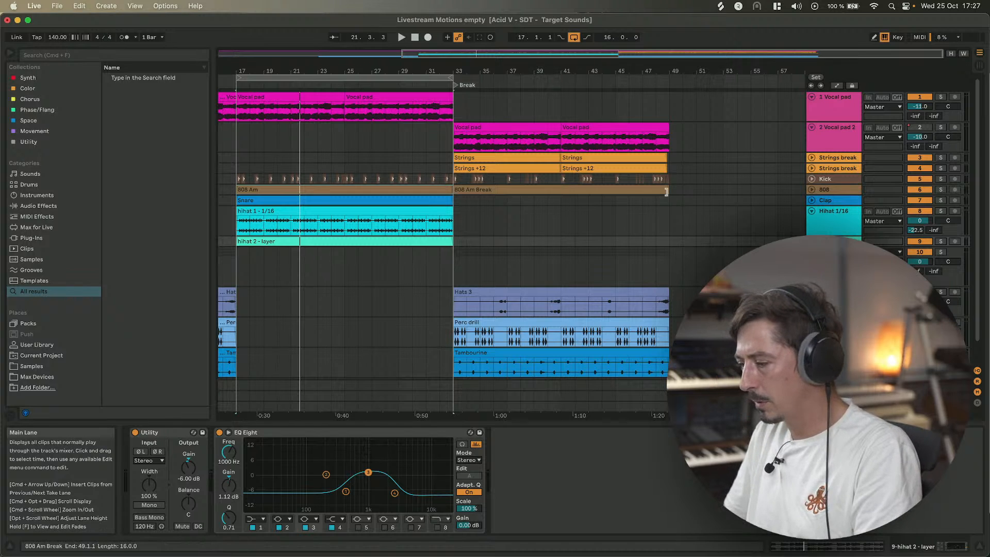
scroll(451, 305, "left", 6)
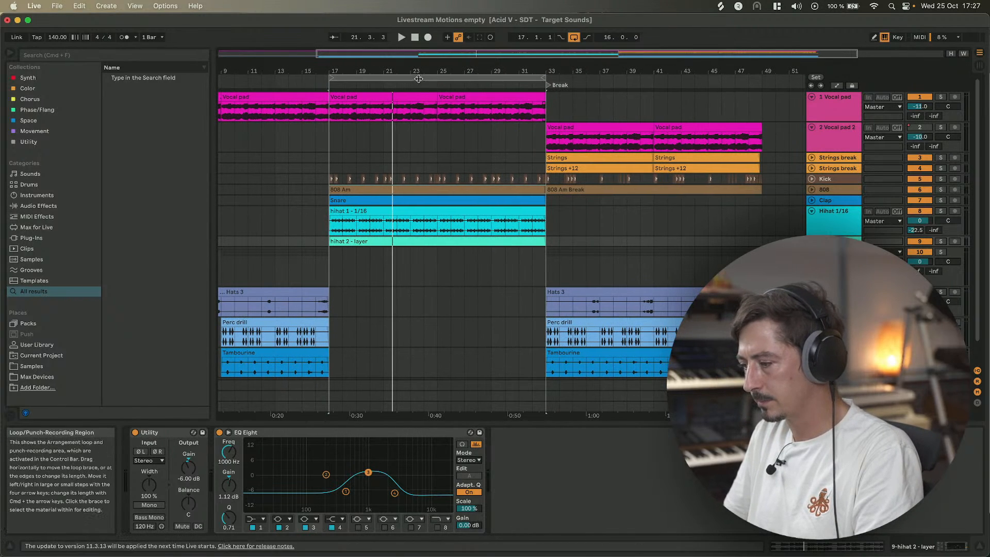
left_click_drag(418, 78, 635, 78)
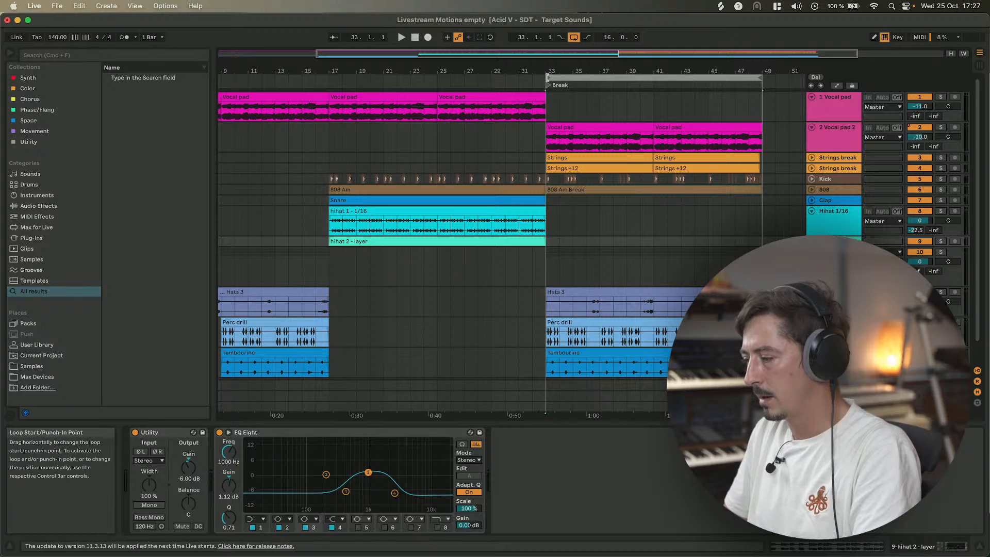
Extend the loop start back to bar 29 and start playback from bar 29.
left_click_drag(546, 77, 492, 77)
left_click(491, 146)
key("space")
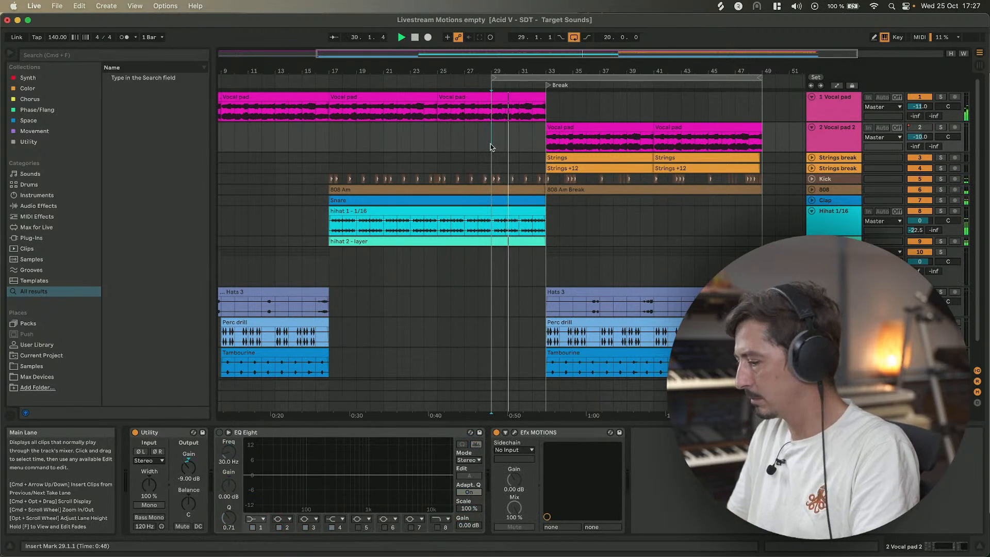
scroll(541, 149, "right", 5)
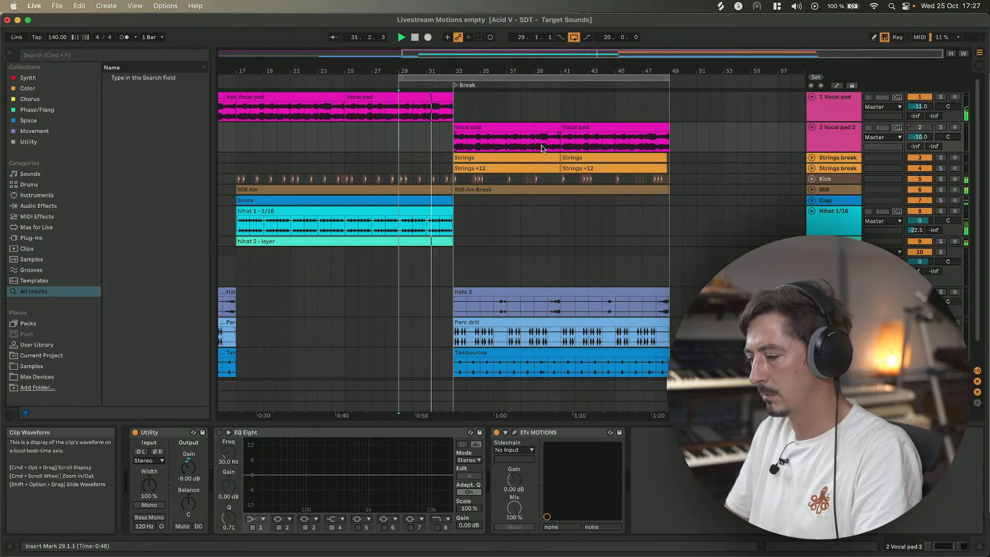
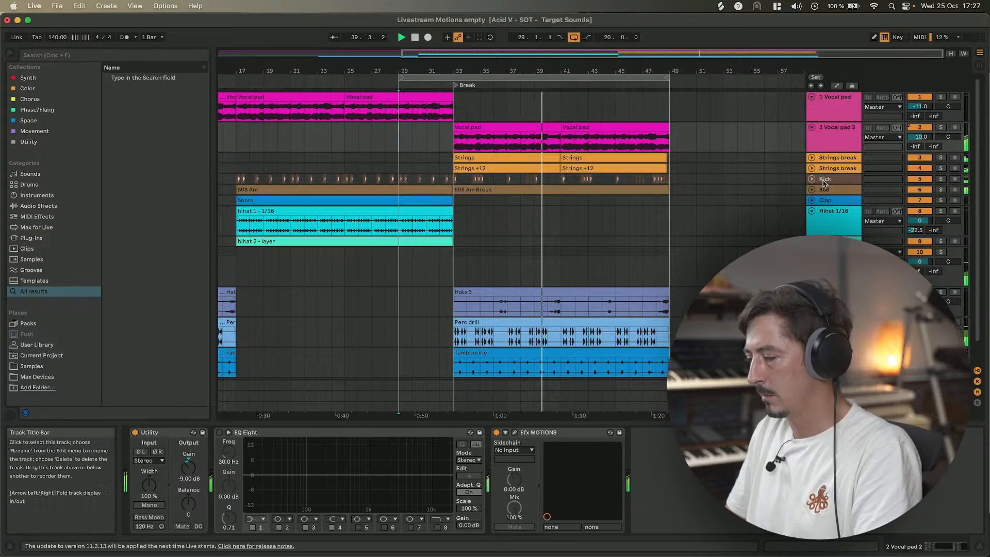
Select the Vocal pad clip in the Break section and start playback to listen.
left_click(468, 127)
key("space")
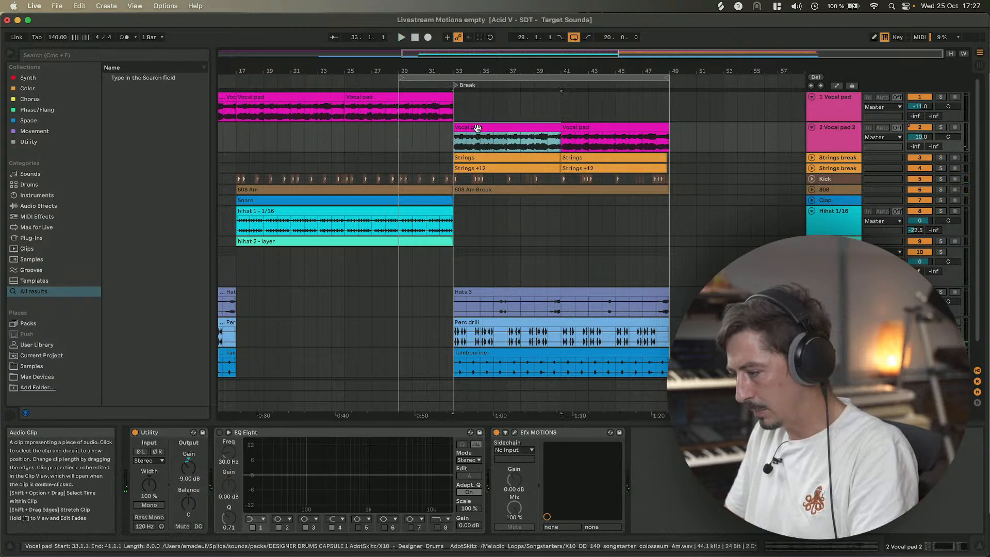
left_click(624, 130)
left_click(502, 126)
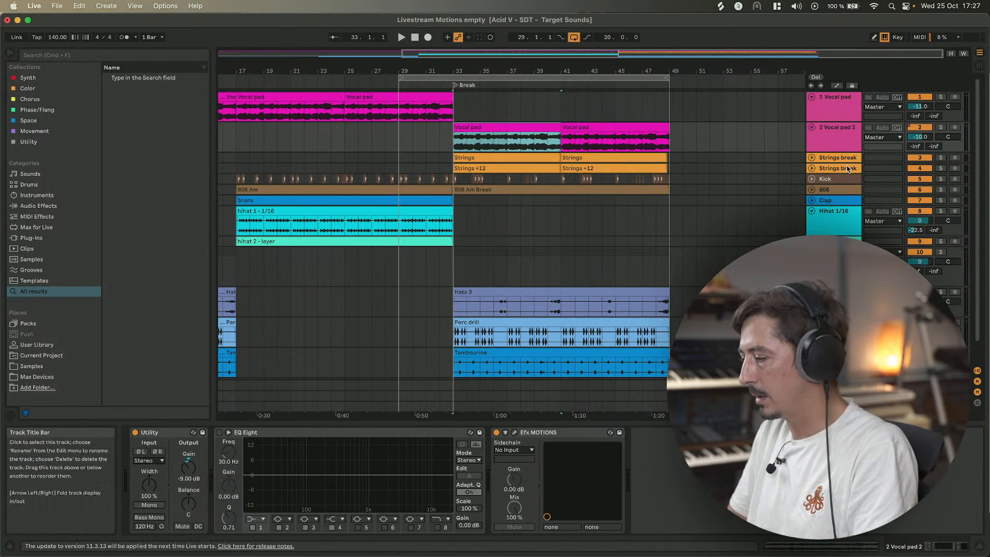
Open the Efx MOTIONS plug-in window on the 808 track and close it again.
left_click(825, 189)
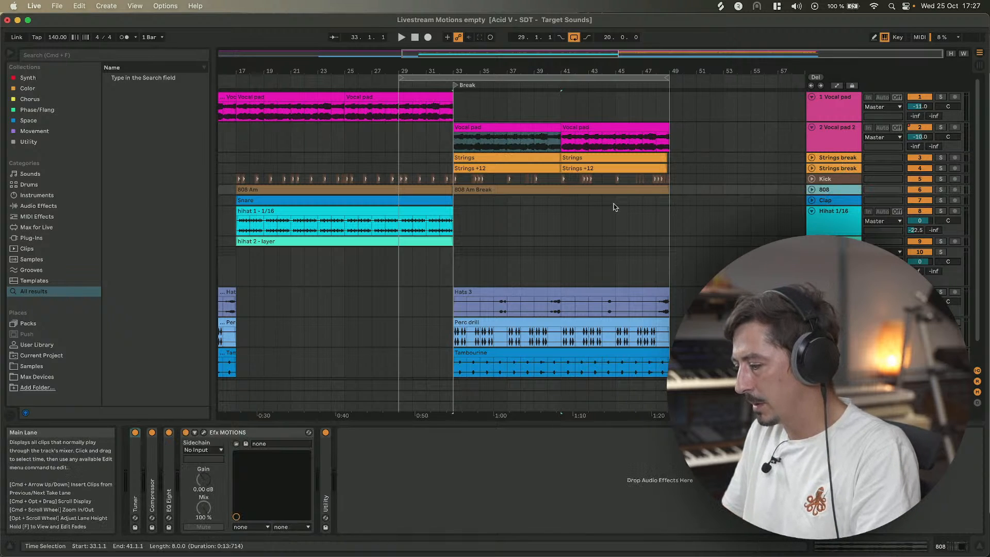
left_click(197, 433)
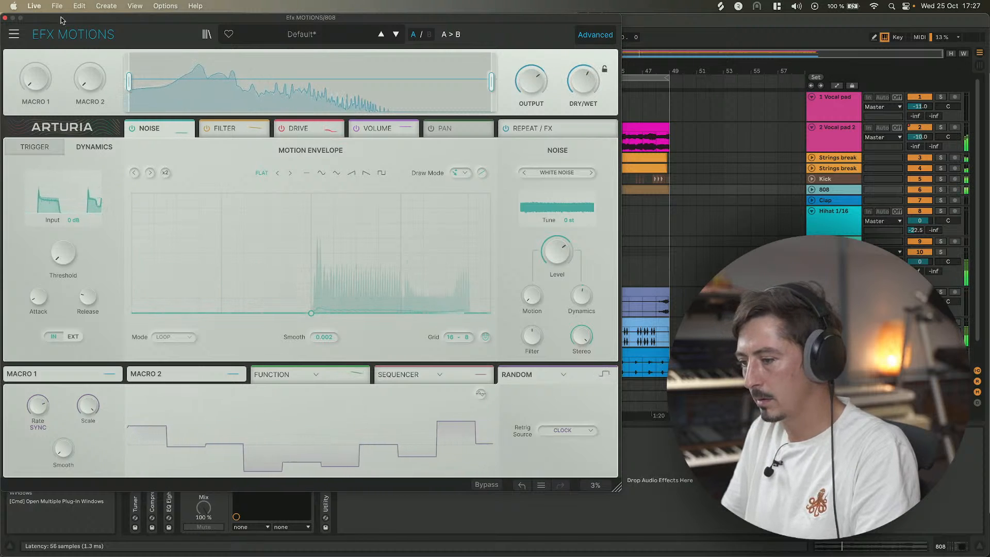
left_click(5, 18)
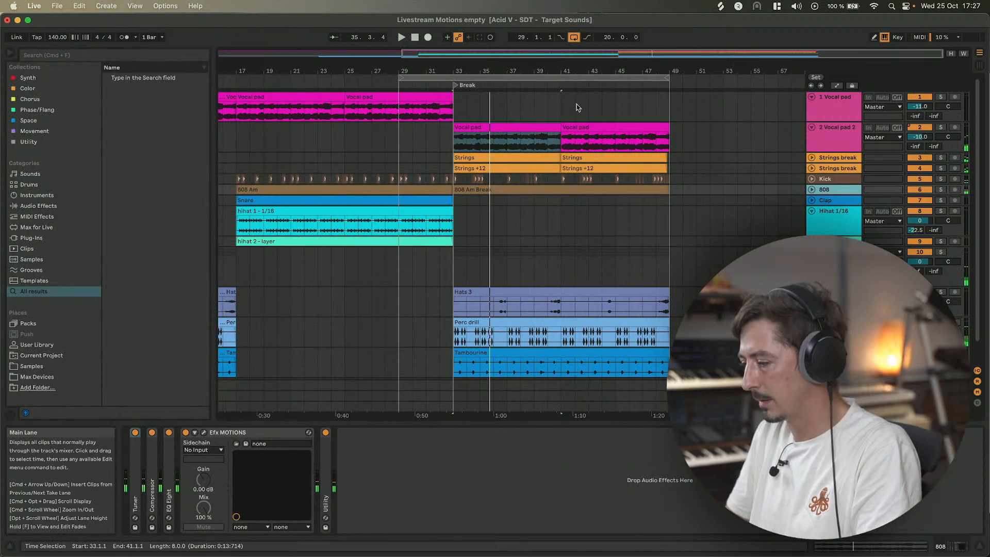
Solo the 2 Vocal pad 2 track and stop playback.
left_click(501, 127)
scroll(515, 119, "left", 6)
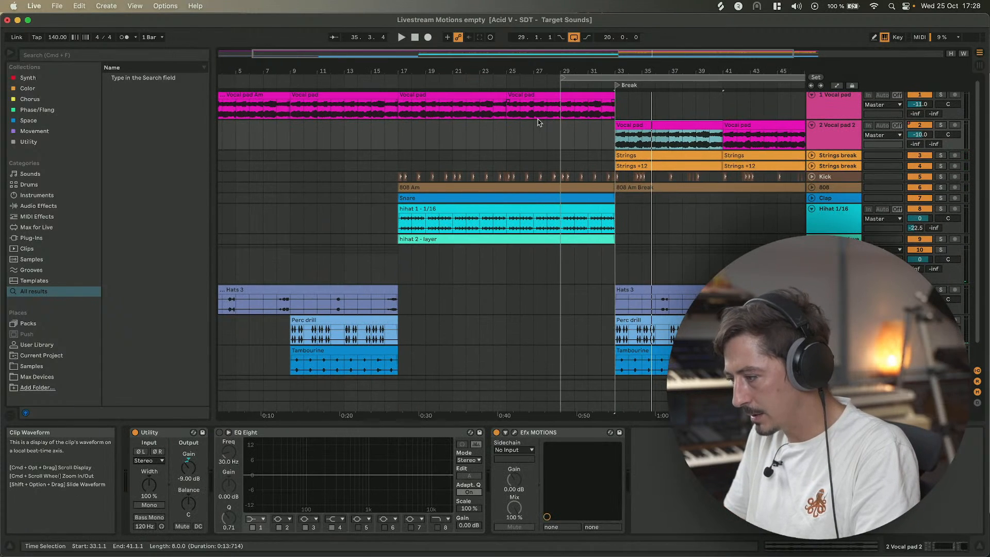
scroll(538, 122, "right", 4)
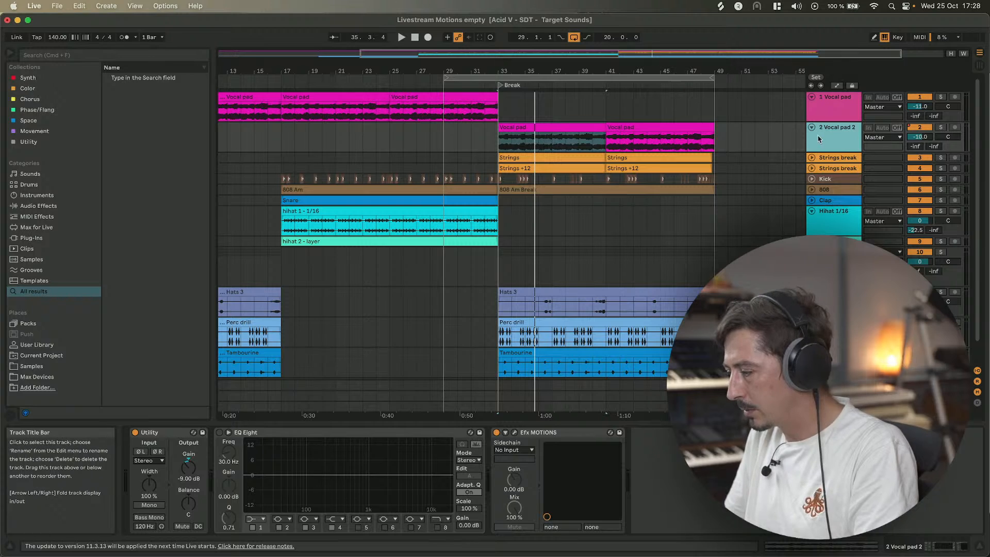
left_click(940, 127)
key("space")
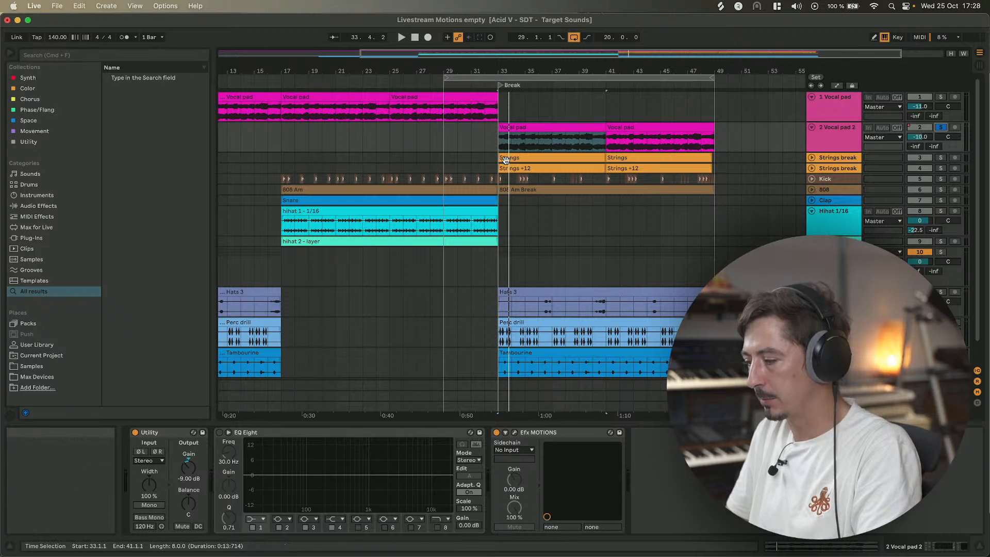
Place the playback start at bar 29 and start playback.
scroll(496, 144, "left", 2)
scroll(495, 145, "left", 5)
left_click(538, 114)
key("space")
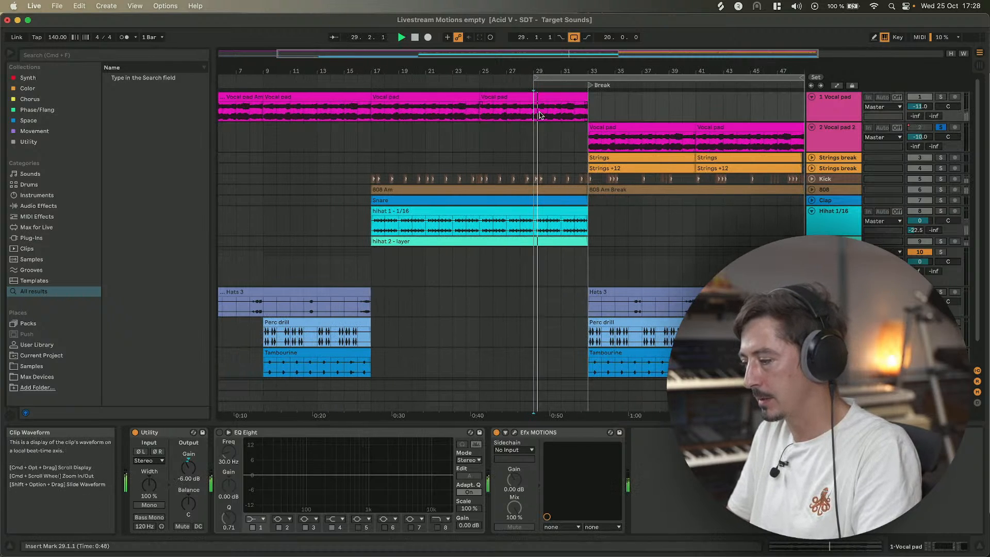
Open Efx MOTIONS on the 2 Vocal pad 2 track and load the 2 Bars Riser preset from Risers.
left_click(645, 126)
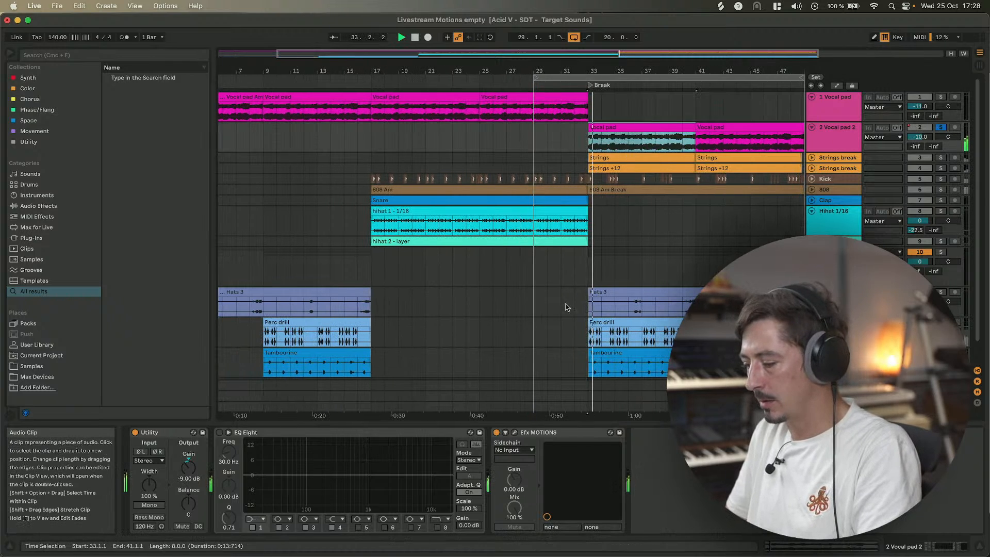
left_click(513, 433)
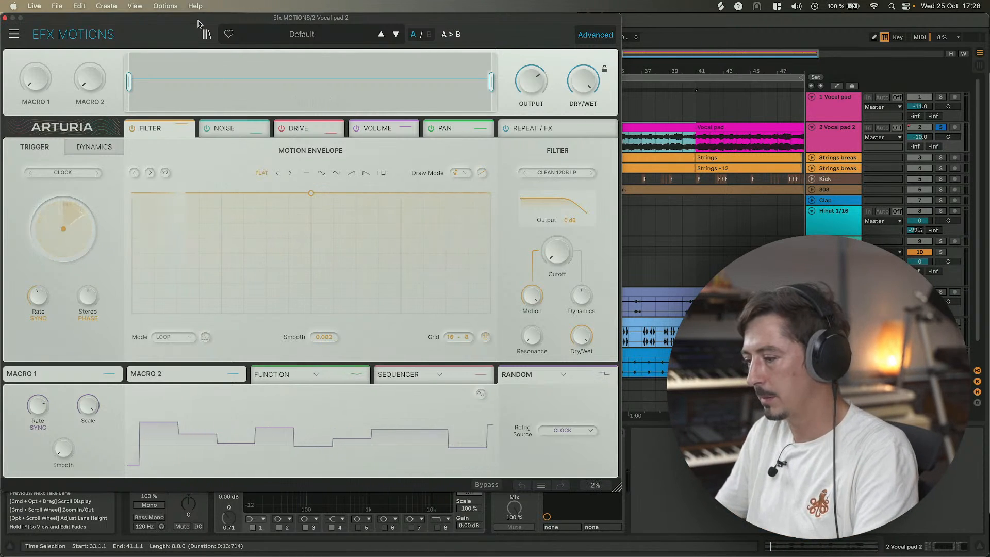
left_click(309, 37)
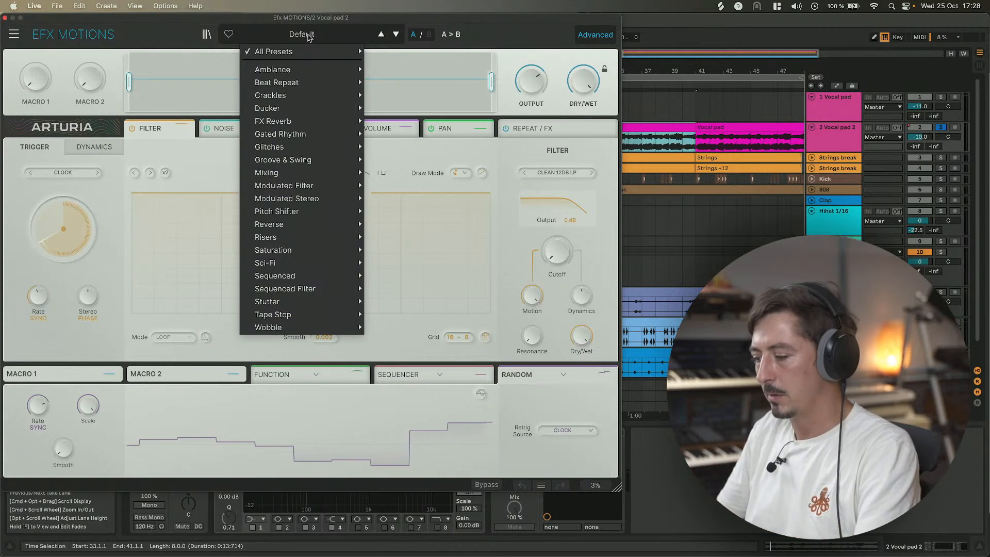
mouse_move(288, 234)
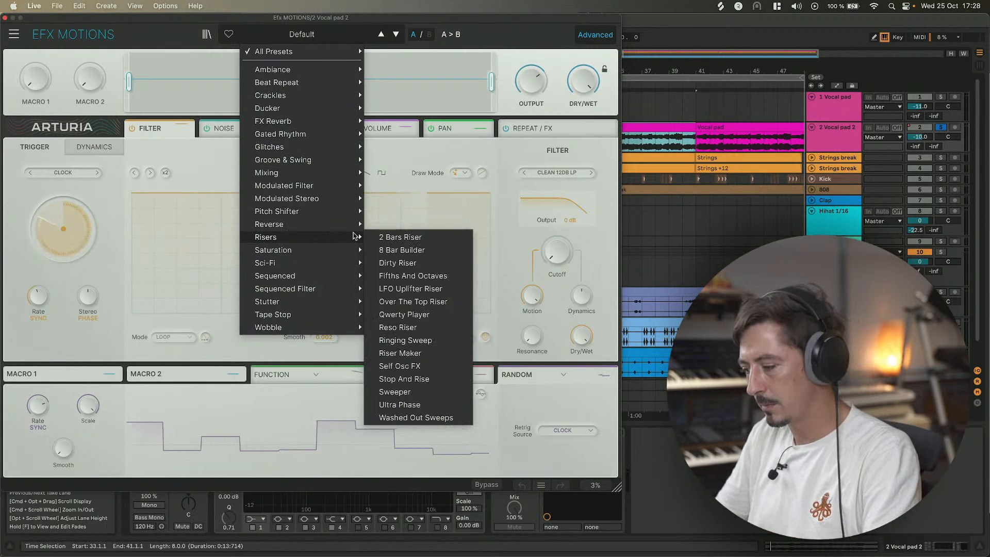
left_click(397, 237)
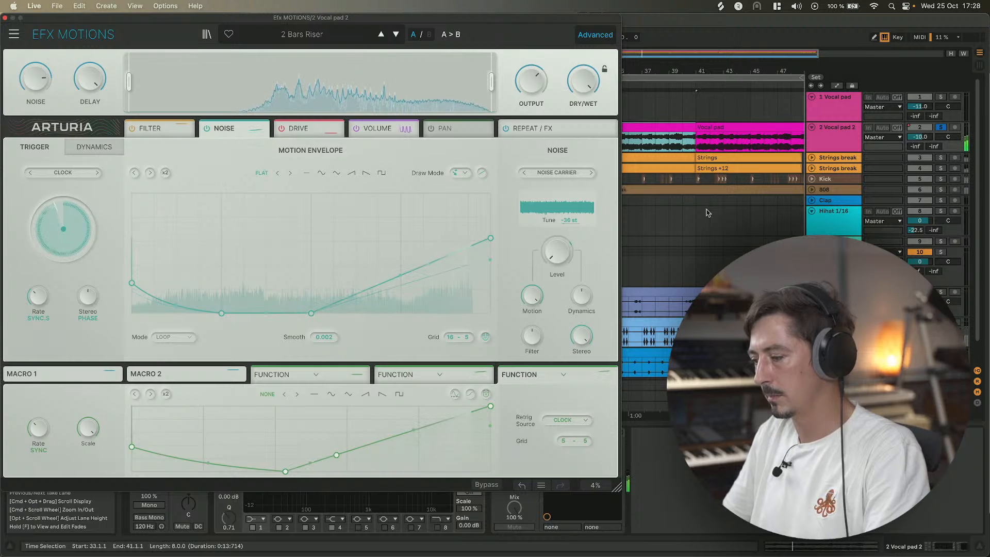
Step through the following Risers presets up to Reso Riser and set its Dry/Wet to 34%.
left_click(397, 35)
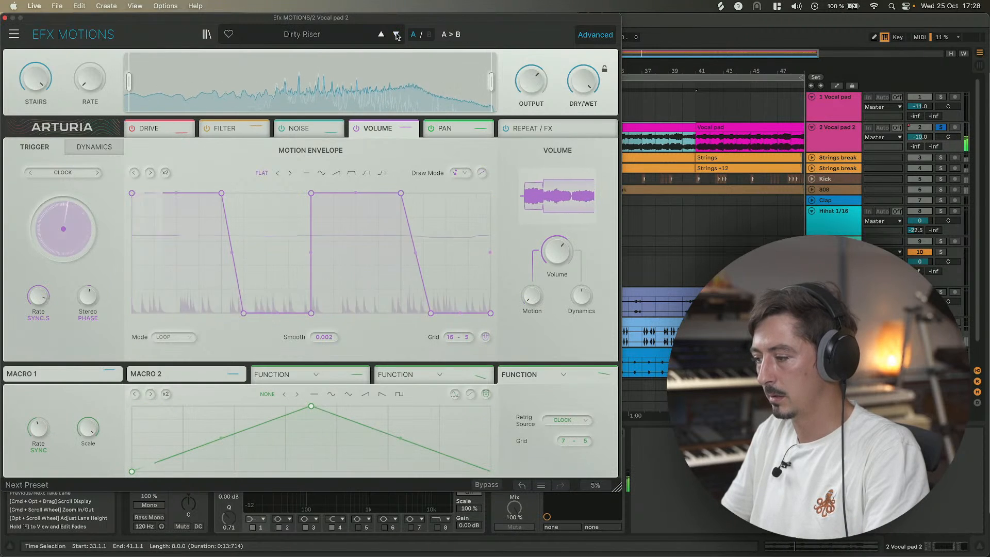
left_click(396, 35)
left_click(396, 35)
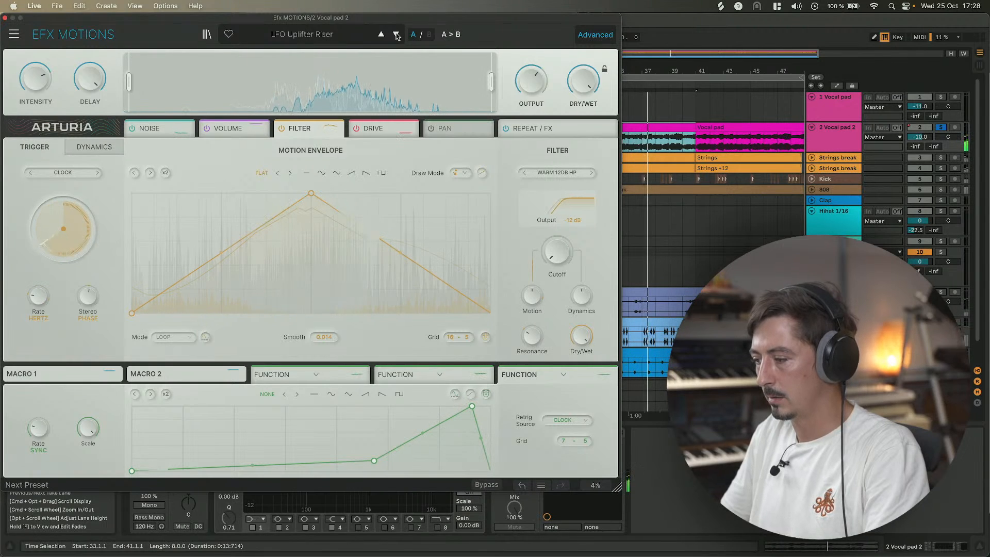
left_click(396, 35)
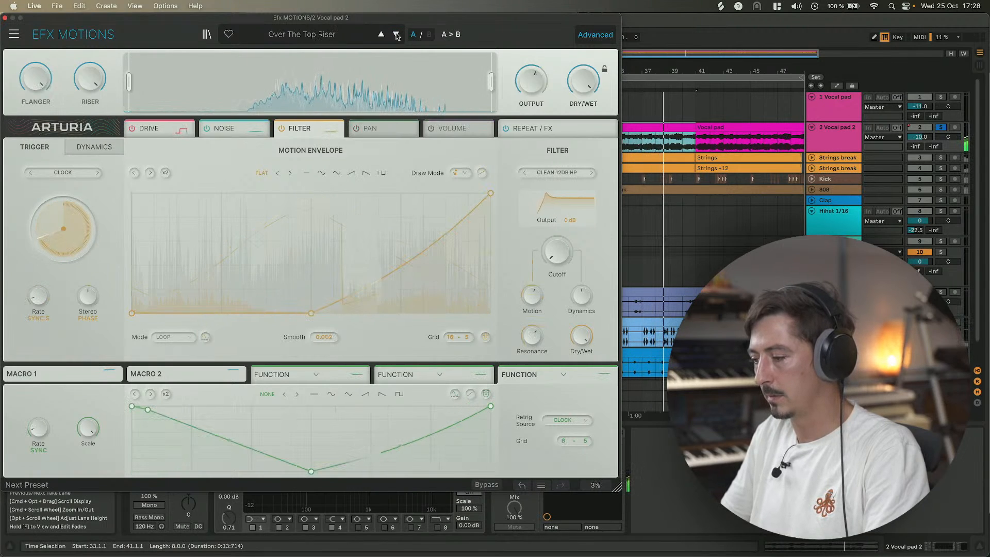
left_click(397, 35)
left_click(396, 35)
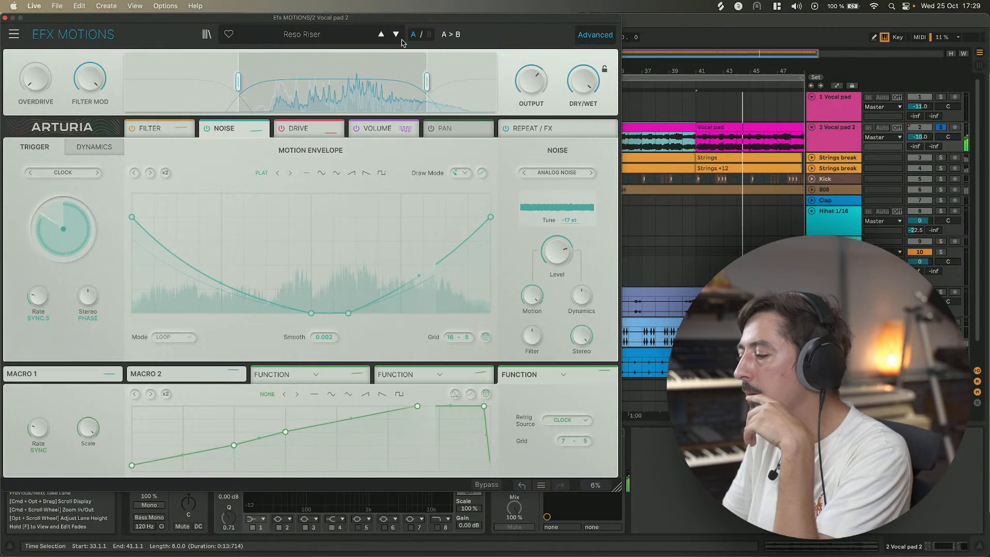
left_click_drag(584, 85, 584, 103)
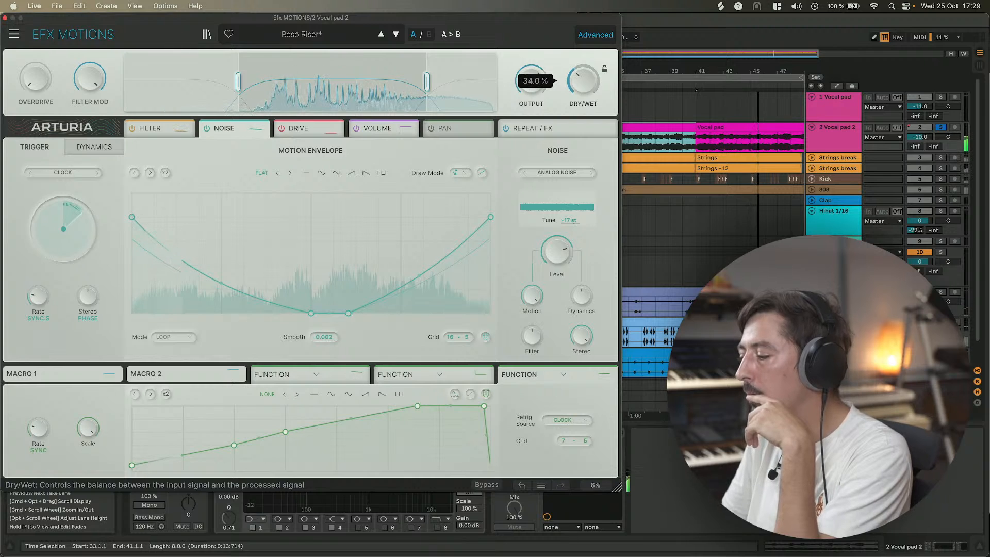
Advance to the next preset, then reload 2 Bars Riser from the Risers category.
left_click(382, 34)
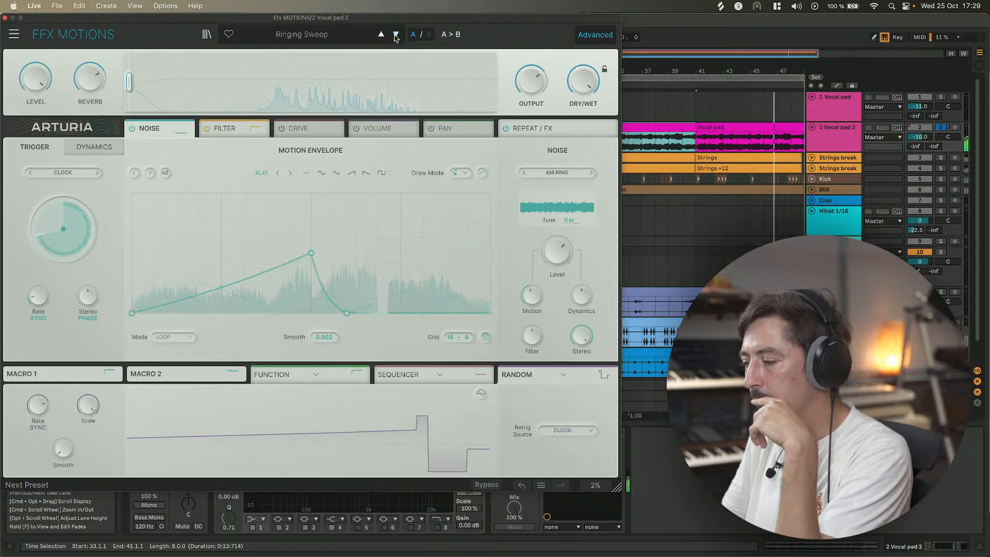
left_click(301, 34)
mouse_move(335, 153)
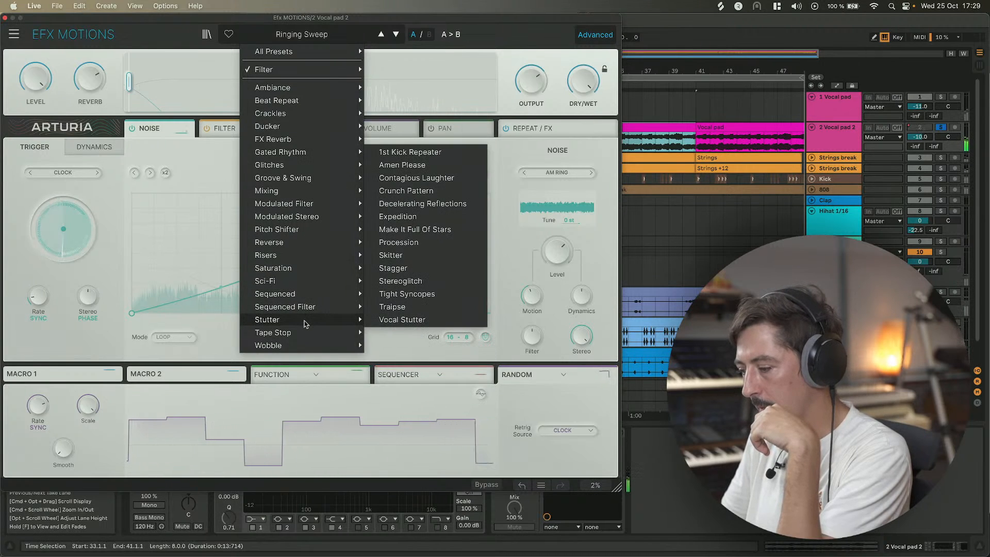
mouse_move(330, 255)
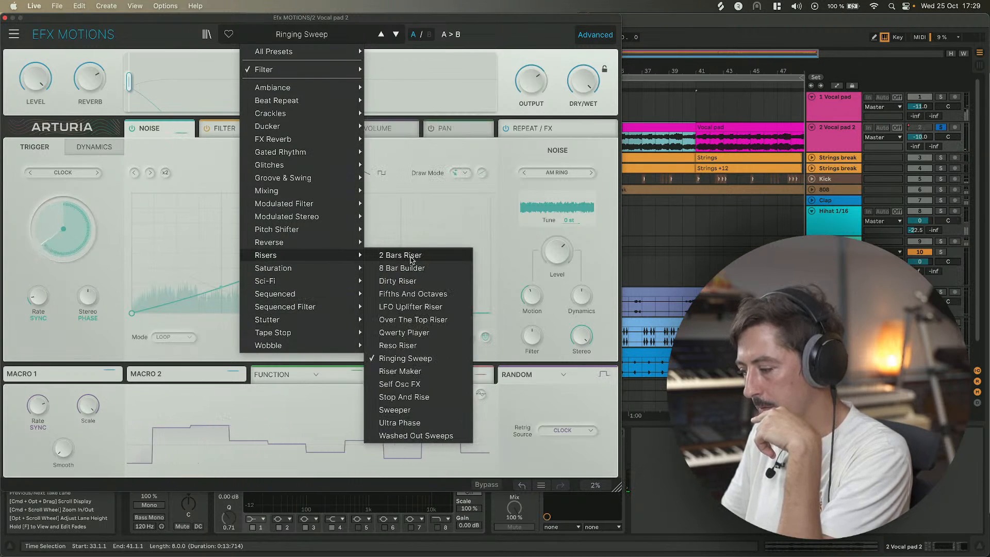
left_click(411, 255)
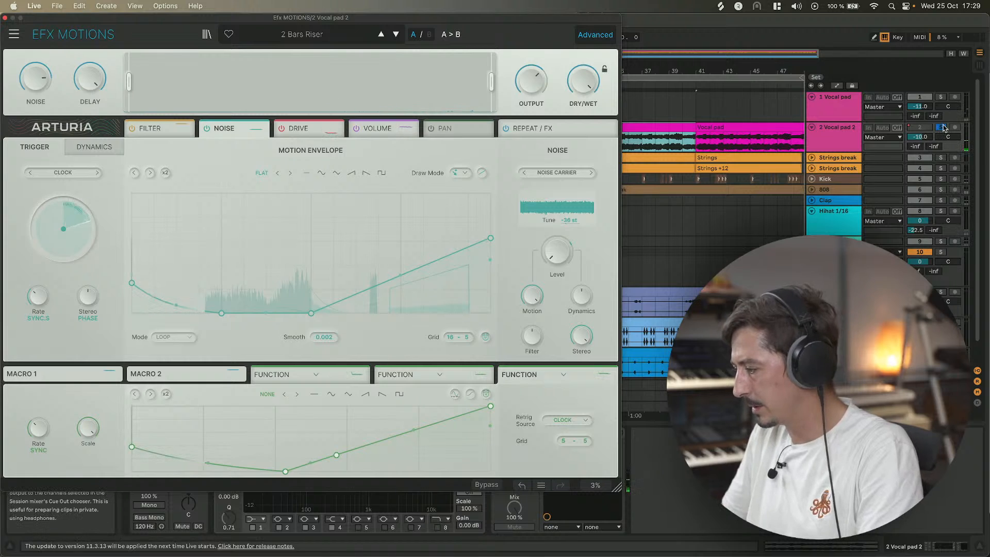
Toggle the 2 Vocal pad 2 track's solo off and back on while starting playback.
left_click(941, 128)
key("space")
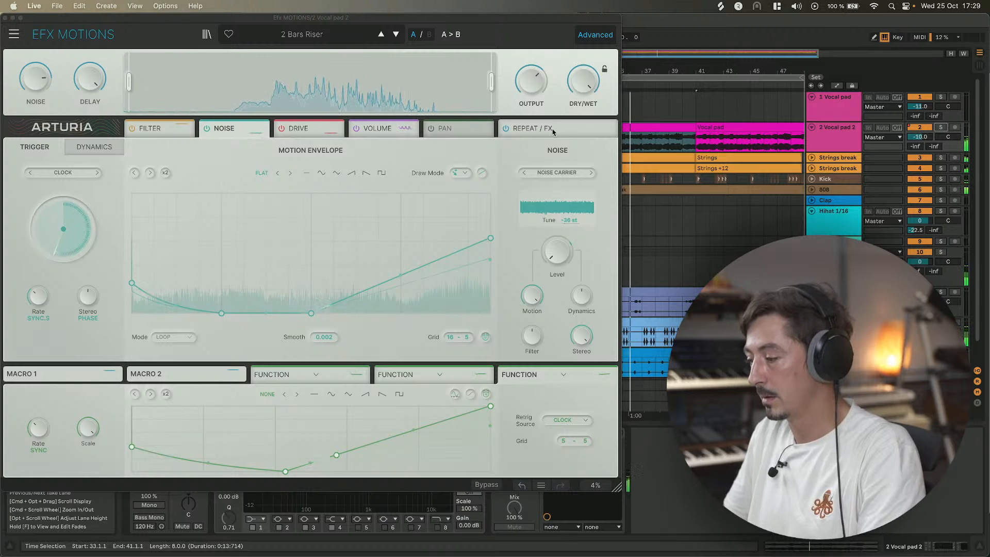
left_click(939, 128)
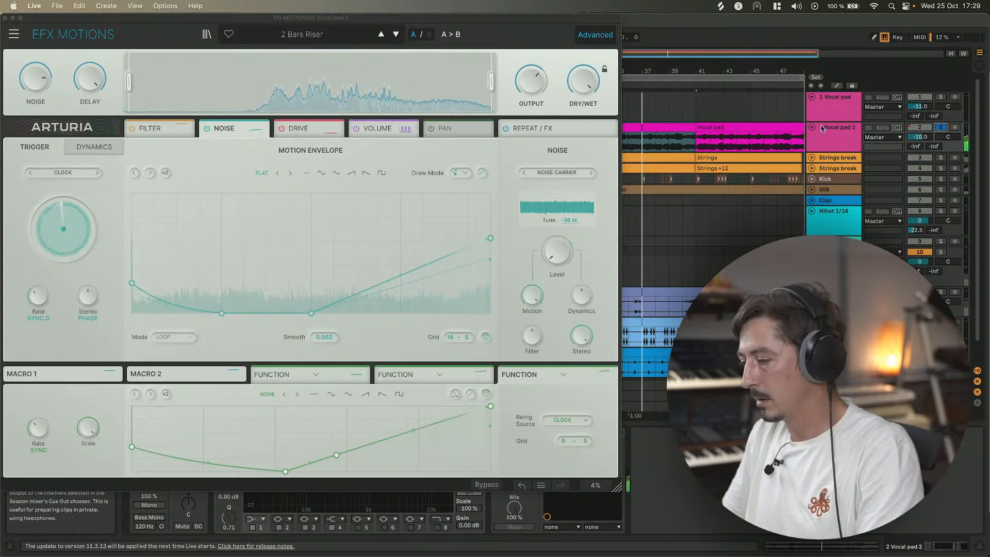
View the Repeat / FX module, then return to the Filter module.
left_click(536, 128)
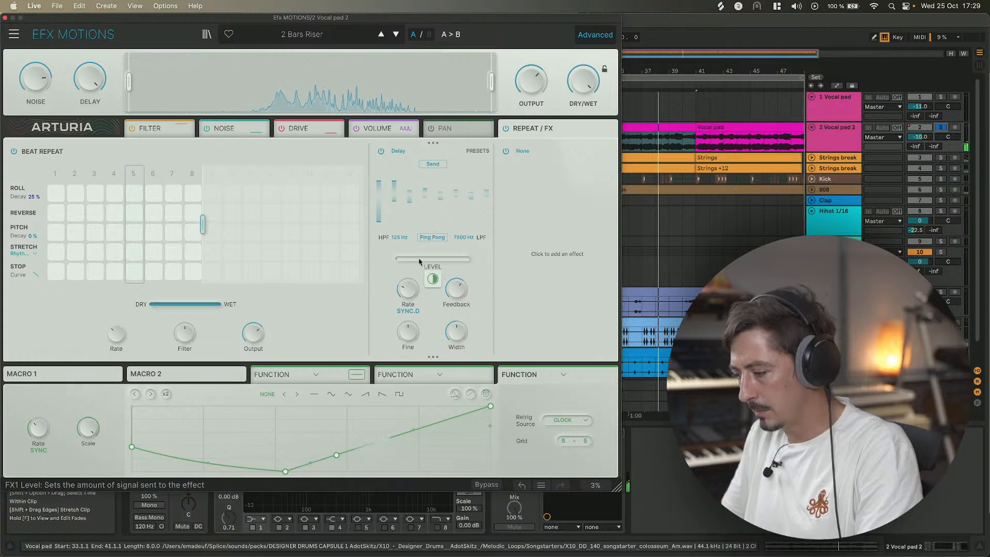
mouse_move(433, 281)
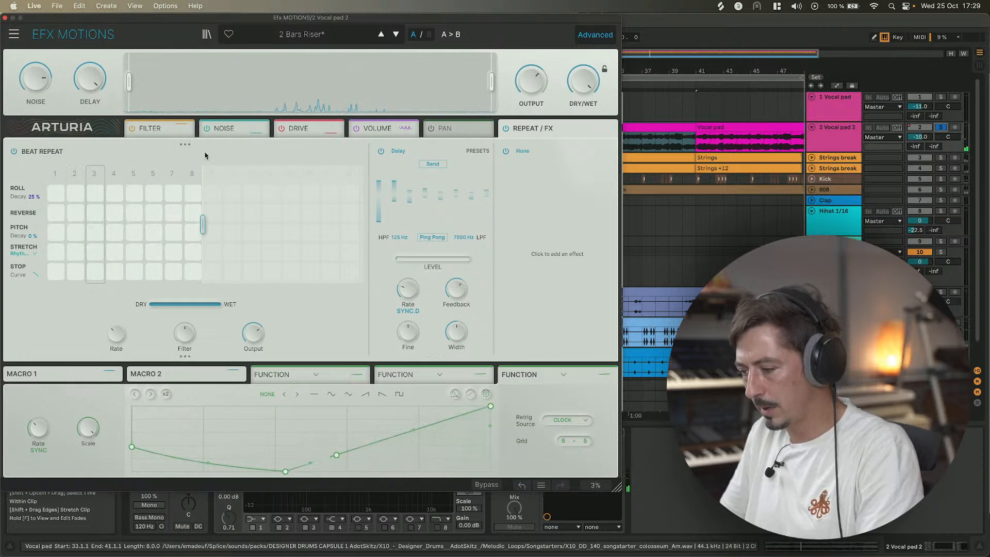
left_click(150, 135)
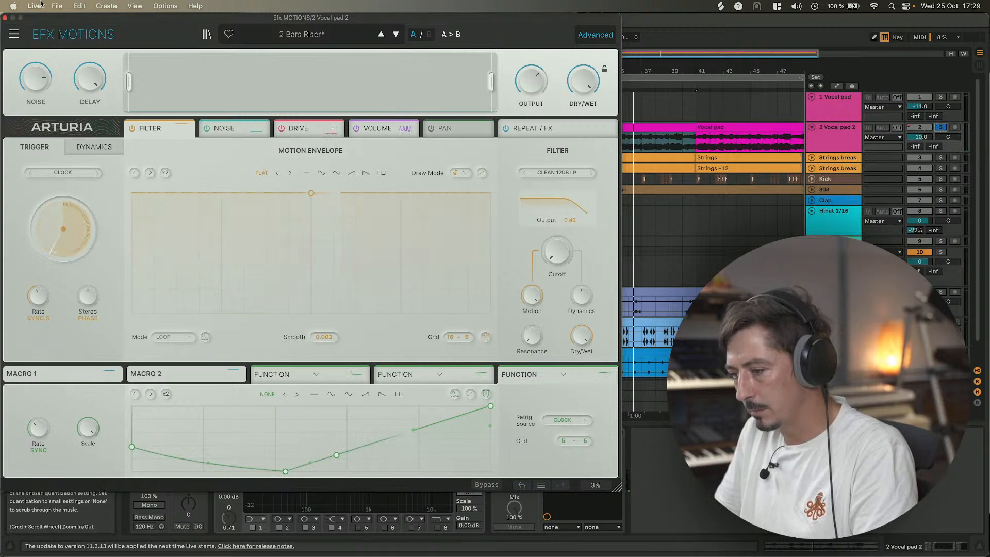
Close the plug-in window, solo the Strings break track, and start and stop playback to listen.
left_click(6, 19)
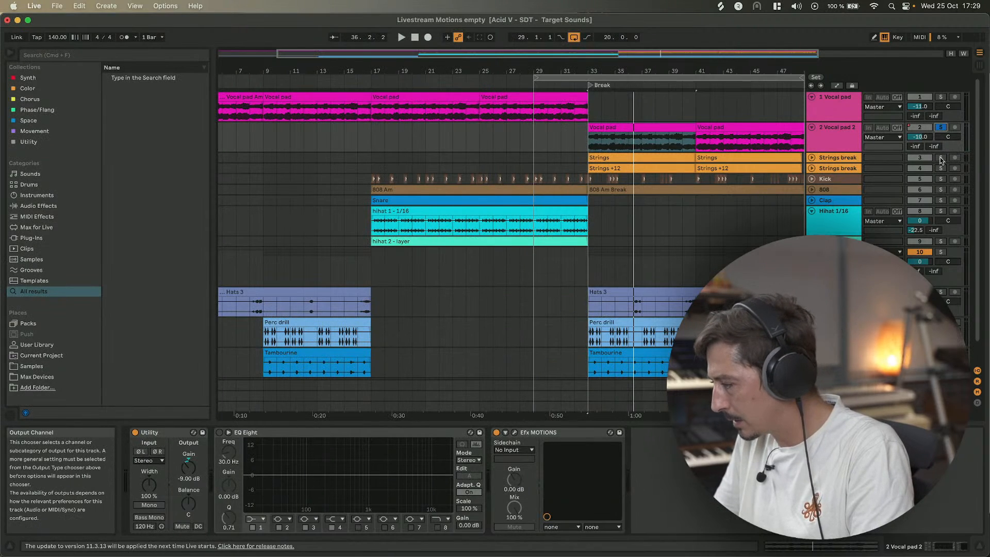
left_click(940, 158)
key("space")
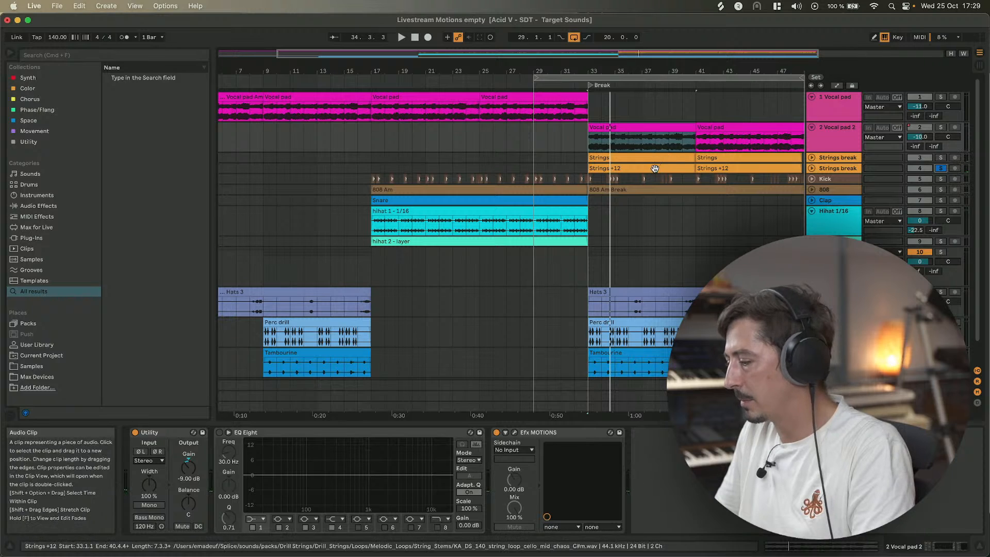
key("space")
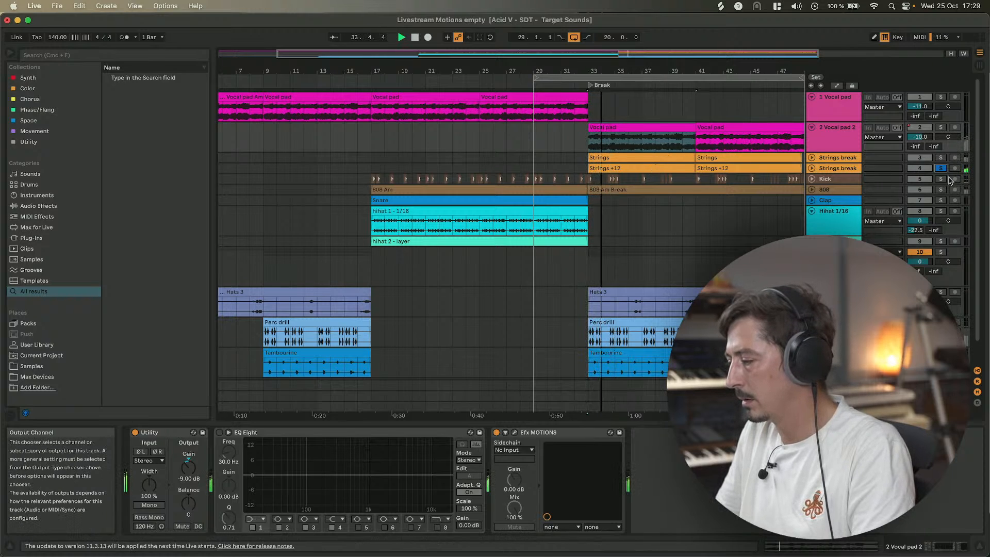
key("space")
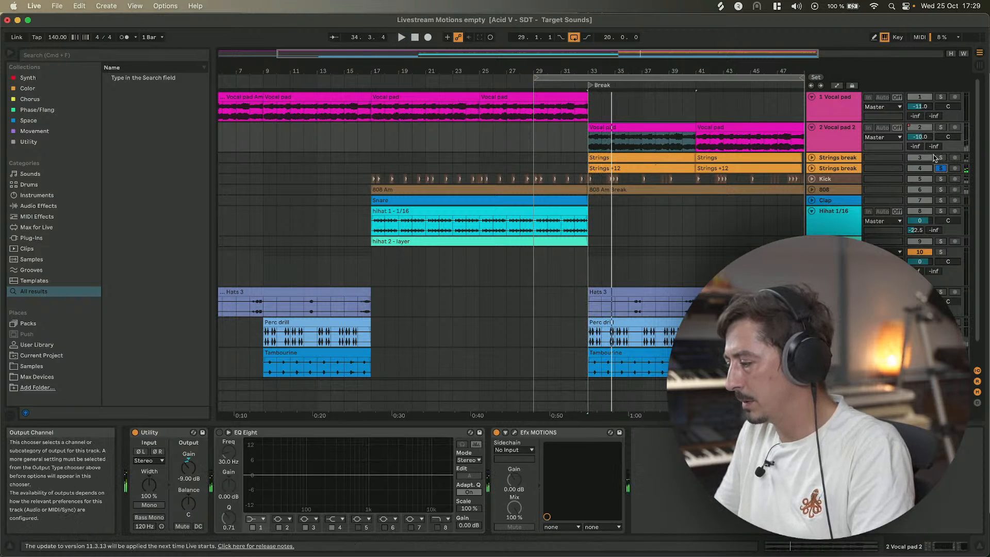
Move the solo from the Strings break track to 2 Vocal pad 2 and start playback.
left_click(942, 169)
left_click(941, 127)
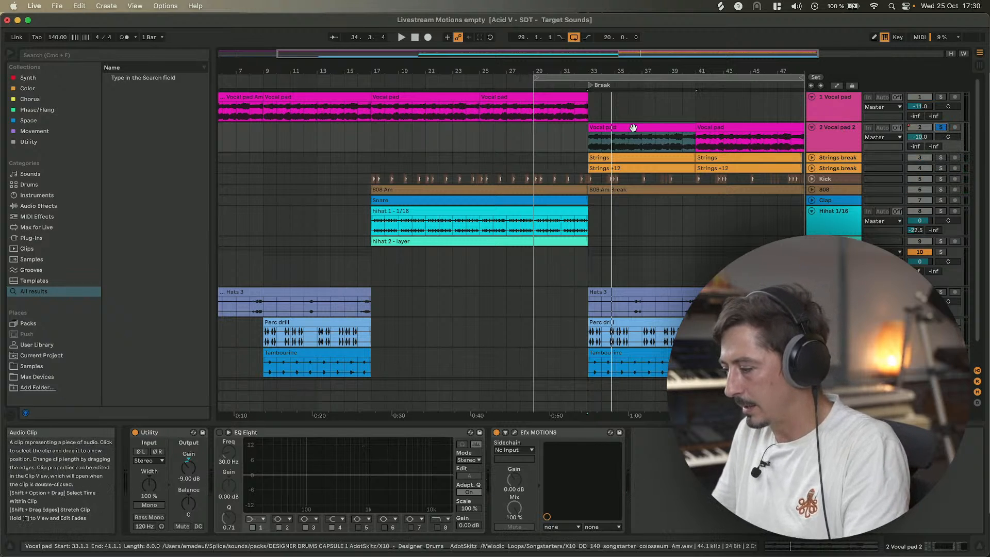
key("space")
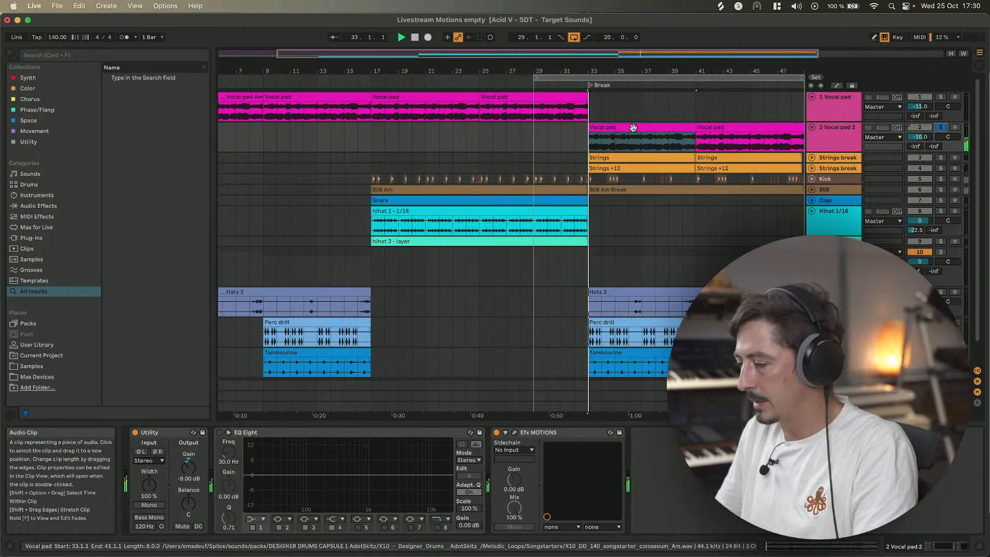
Open 2 Vocal pad 2's Efx MOTIONS window and drag the low band split up to about 458 Hz while listening.
left_click(514, 434)
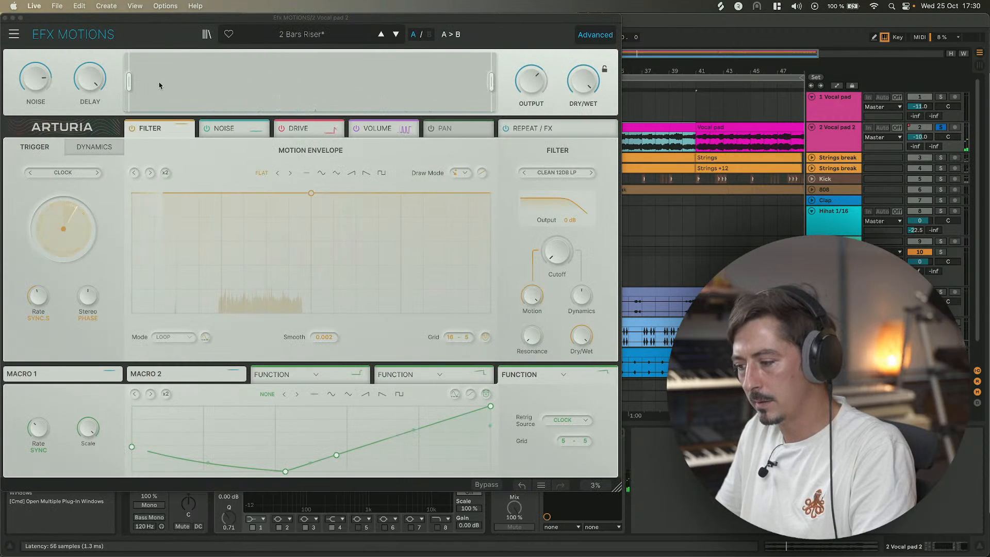
left_click(131, 81)
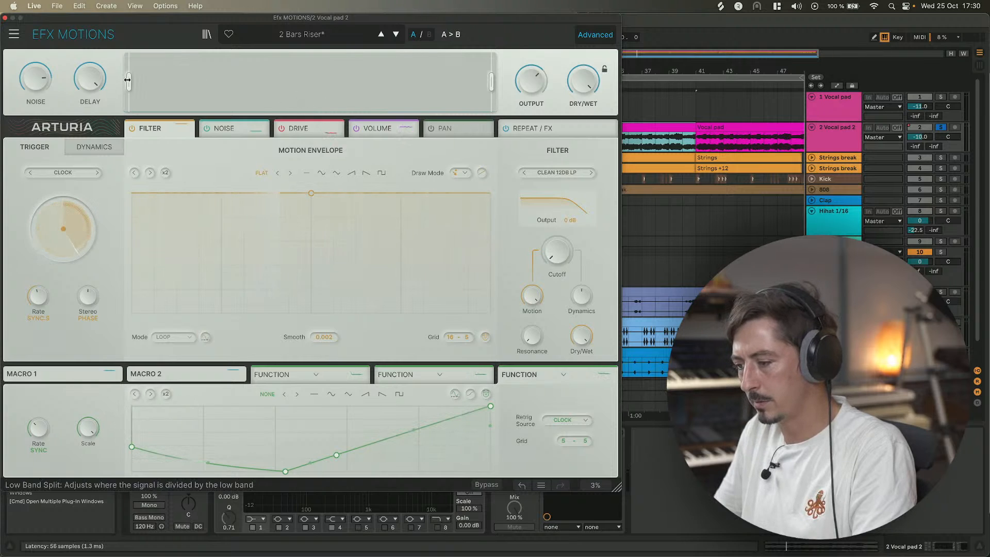
left_click_drag(289, 81, 337, 81)
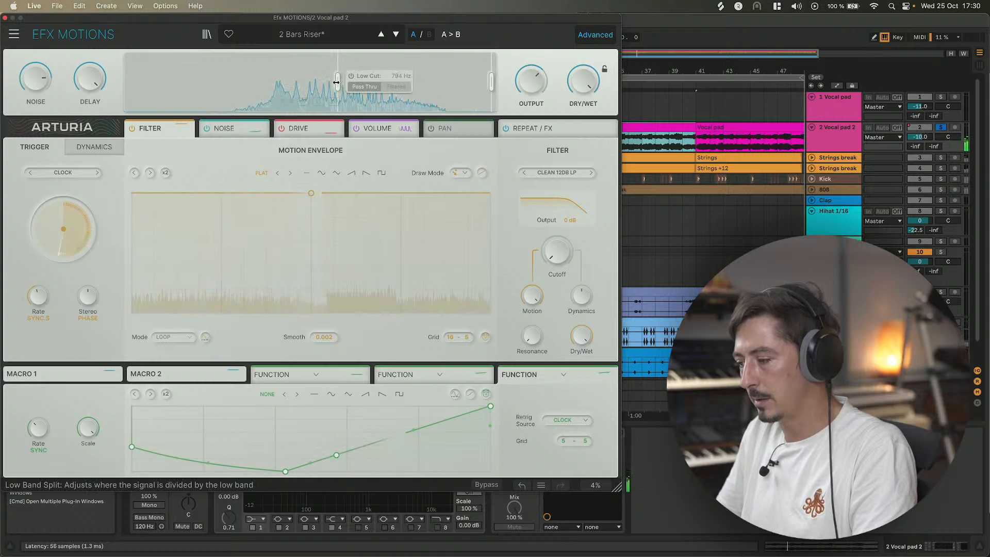
left_click(352, 78)
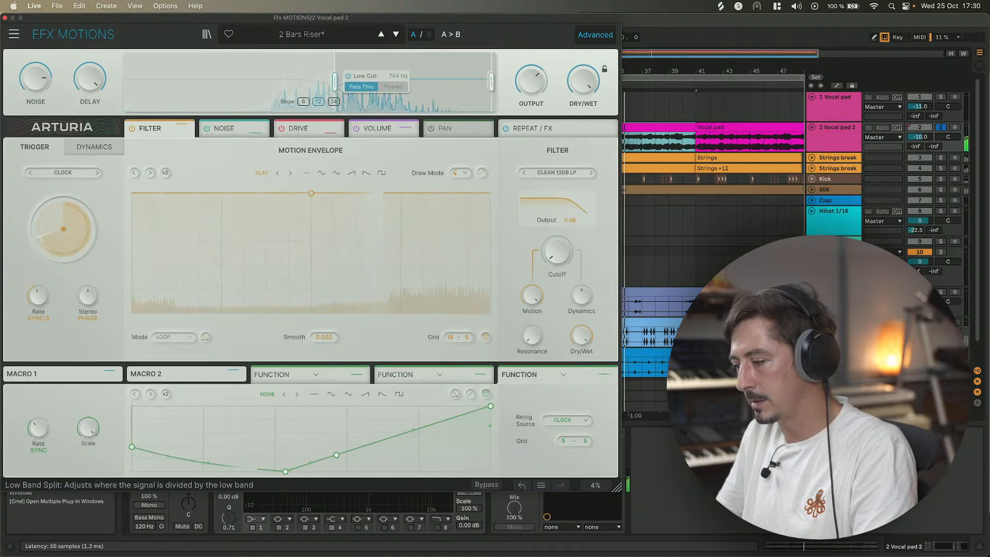
left_click_drag(338, 82, 312, 81)
key("space")
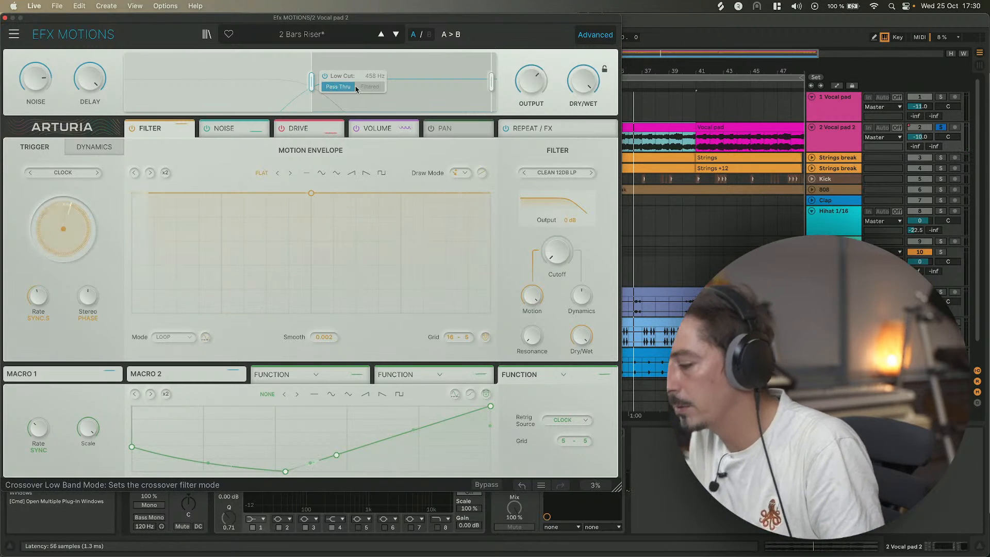
Try the low band's Filtered mode while nudging the split to about 369 Hz, then return to Pass Thru.
left_click(374, 87)
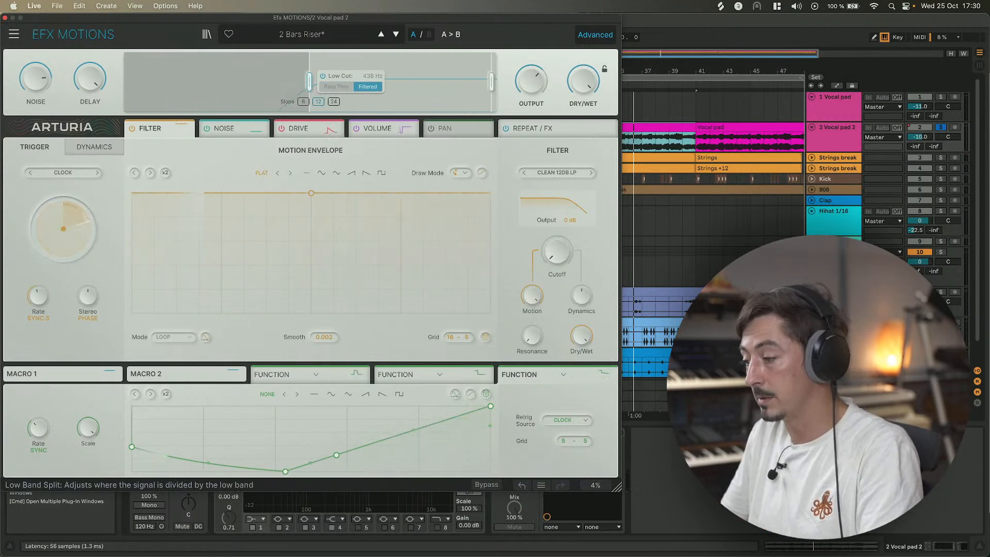
mouse_move(310, 81)
left_mouse_down()
mouse_move(262, 82)
mouse_move(303, 81)
left_mouse_up()
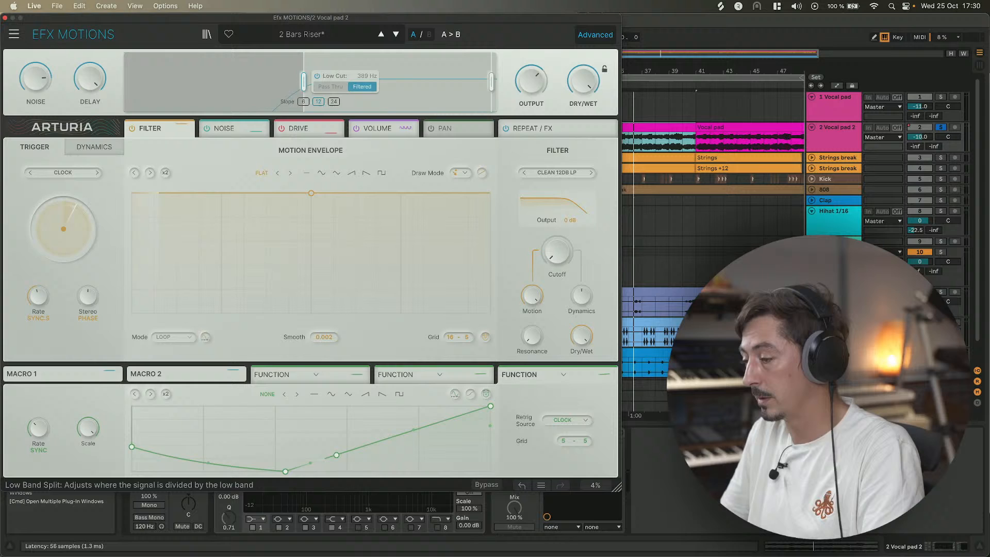
left_click(336, 86)
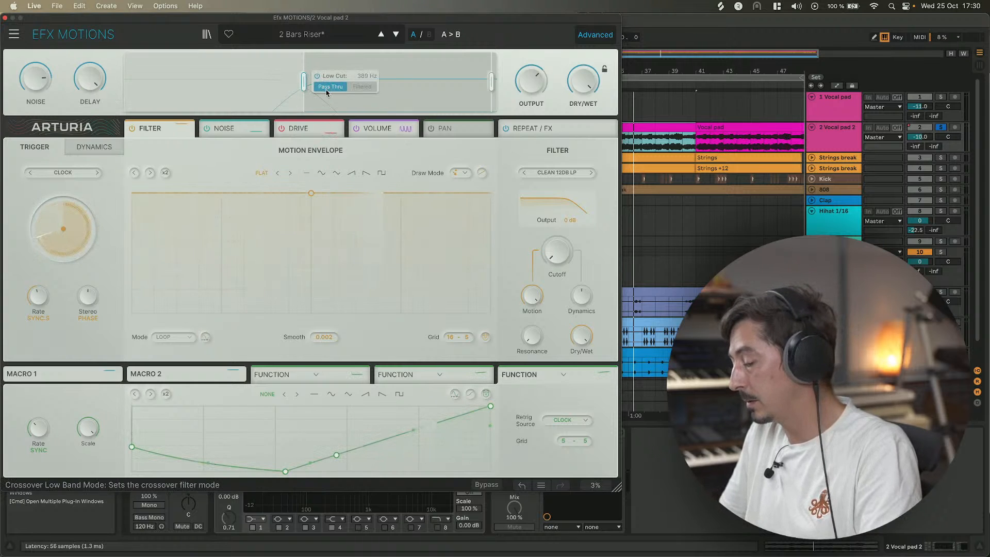
Sweep the low band split down to about 90 Hz and back up while replaying the section.
left_click_drag(303, 81, 234, 81)
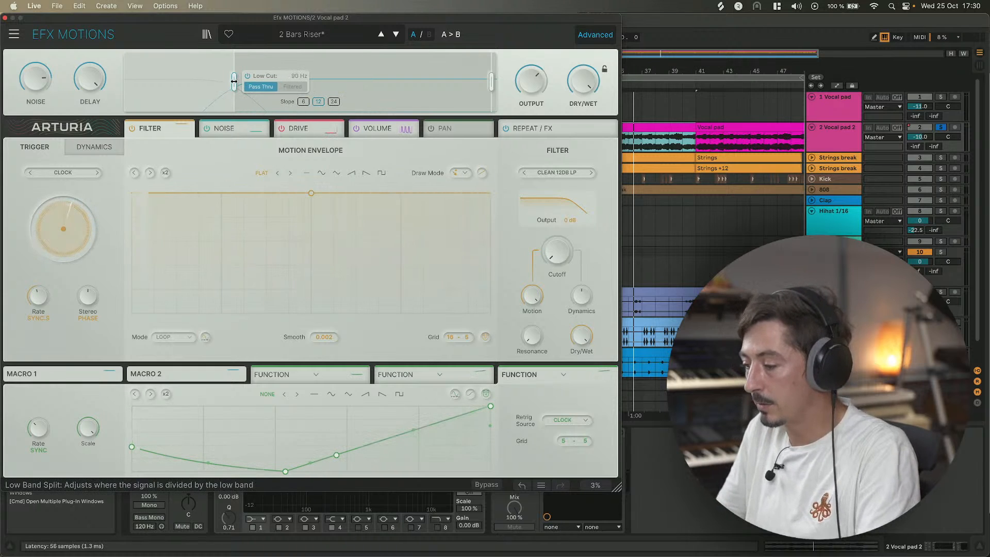
left_click_drag(234, 82, 258, 81)
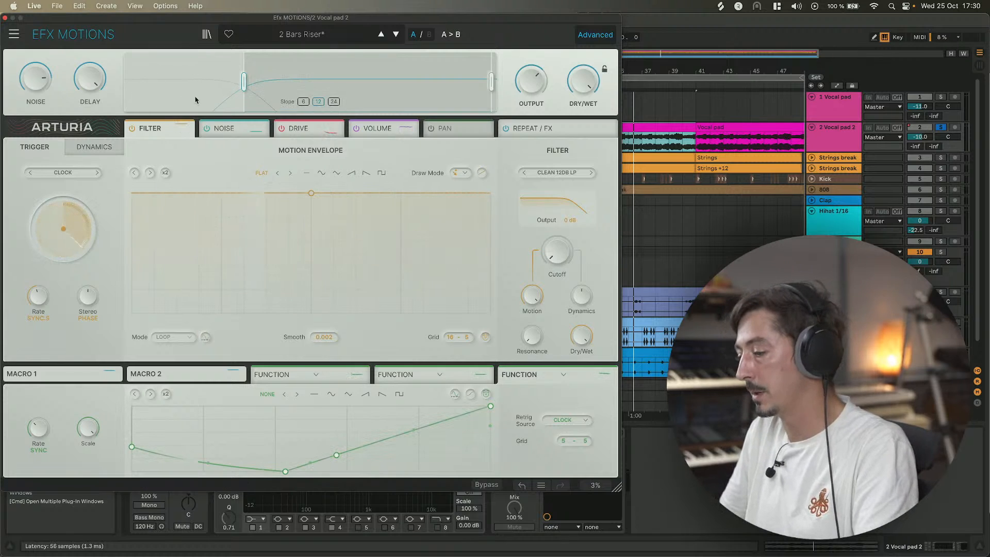
mouse_move(241, 79)
left_click_drag(241, 81, 292, 80)
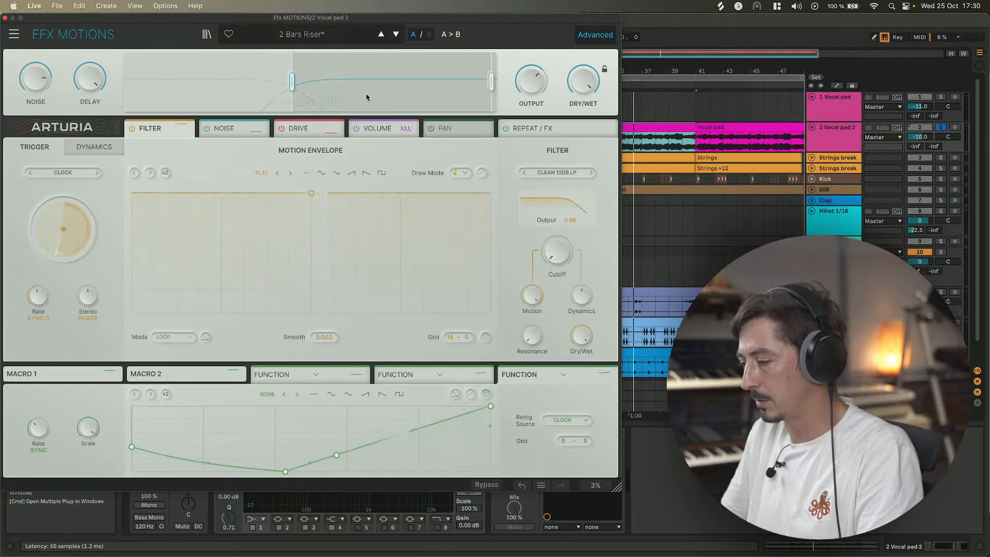
left_click(351, 87)
key("space")
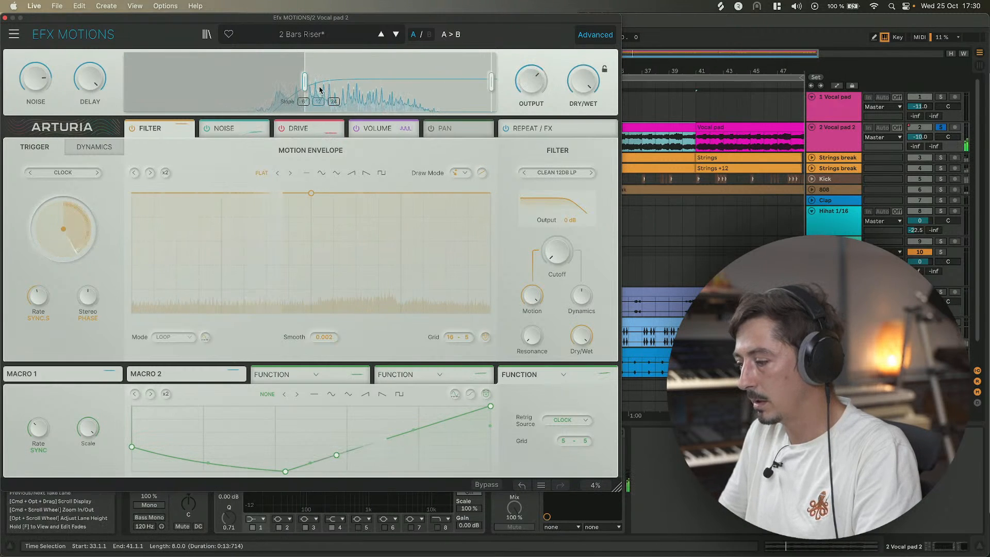
Raise the low band split further and close the plug-in window.
left_click_drag(304, 81, 357, 81)
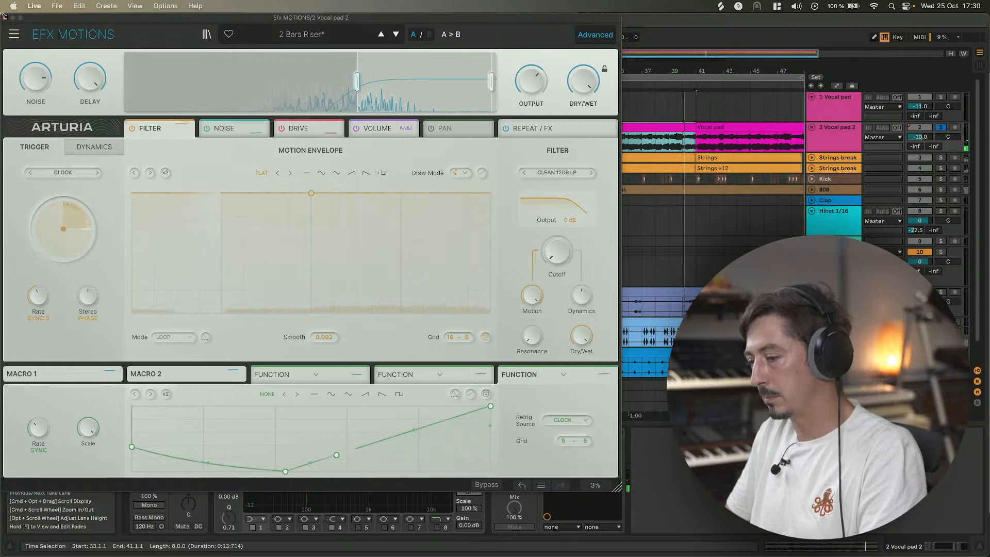
left_click(5, 18)
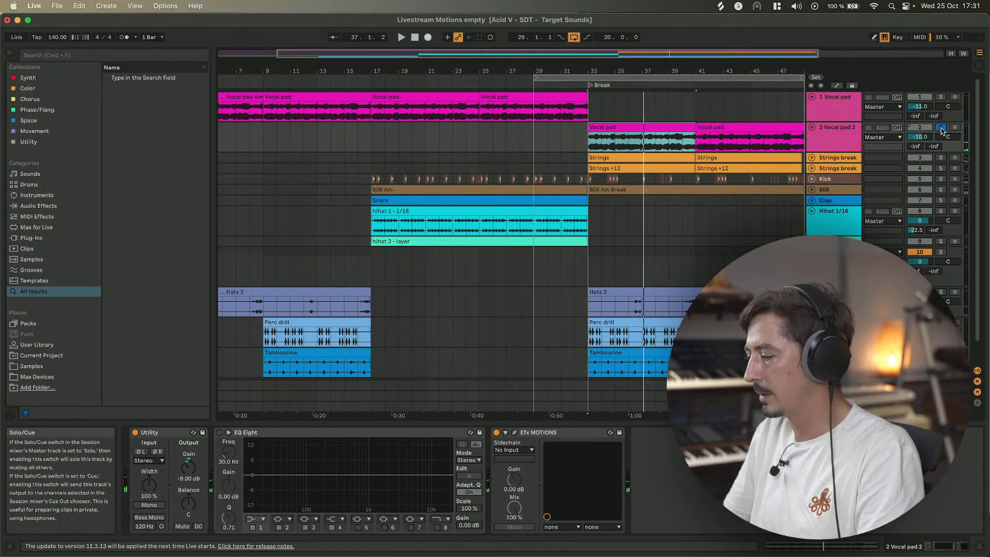
Move the solo from 2 Vocal pad 2 to Strings break and start playback.
left_click(941, 128)
left_click(942, 158)
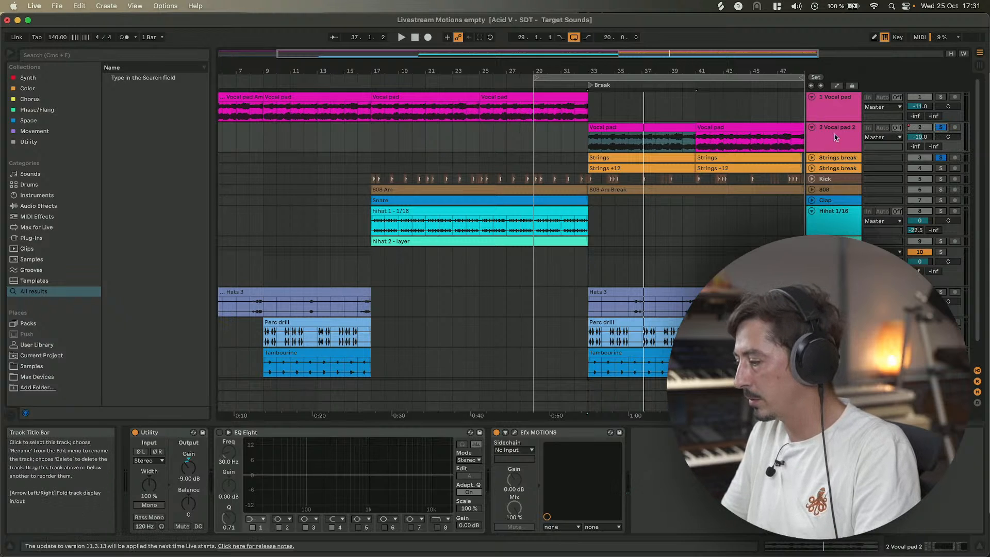
key("space")
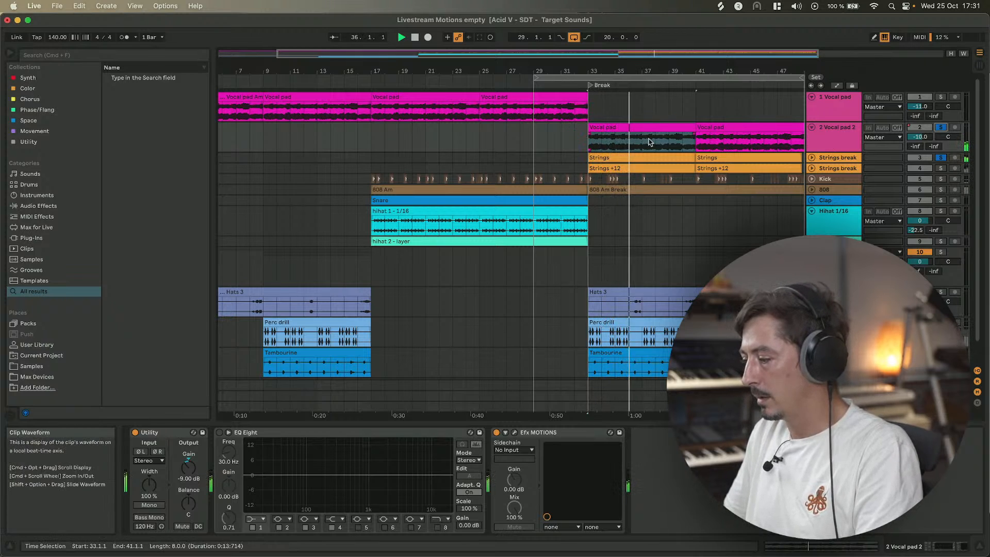
Reopen 2 Vocal pad 2's Efx MOTIONS, set the low band split to about 894 Hz, and close it.
left_click(835, 151)
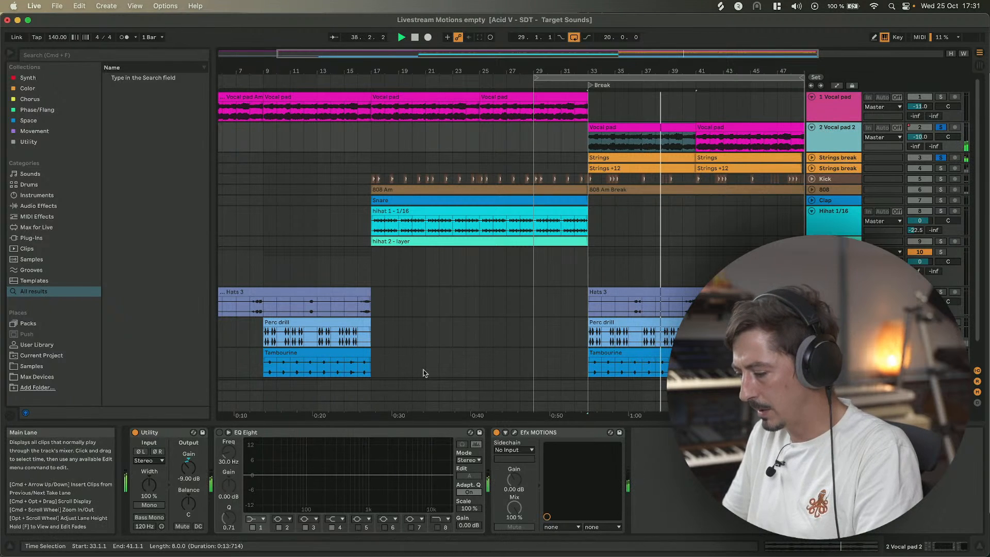
left_click(516, 433)
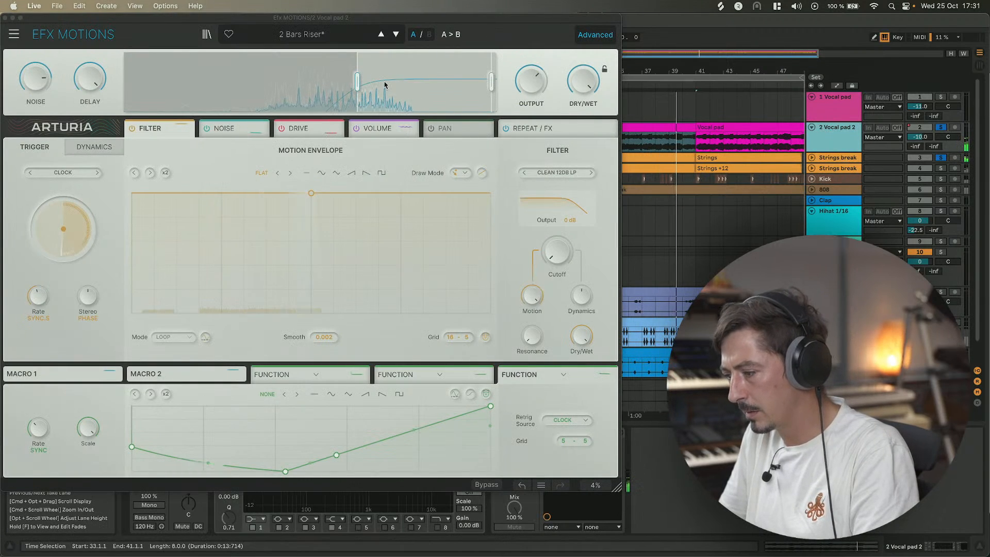
left_click_drag(347, 81, 343, 81)
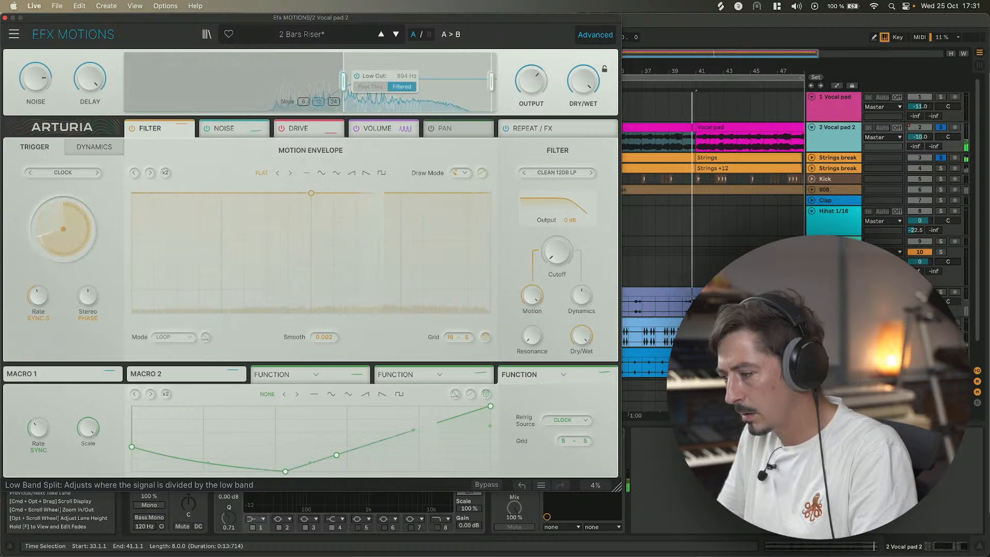
left_click(5, 18)
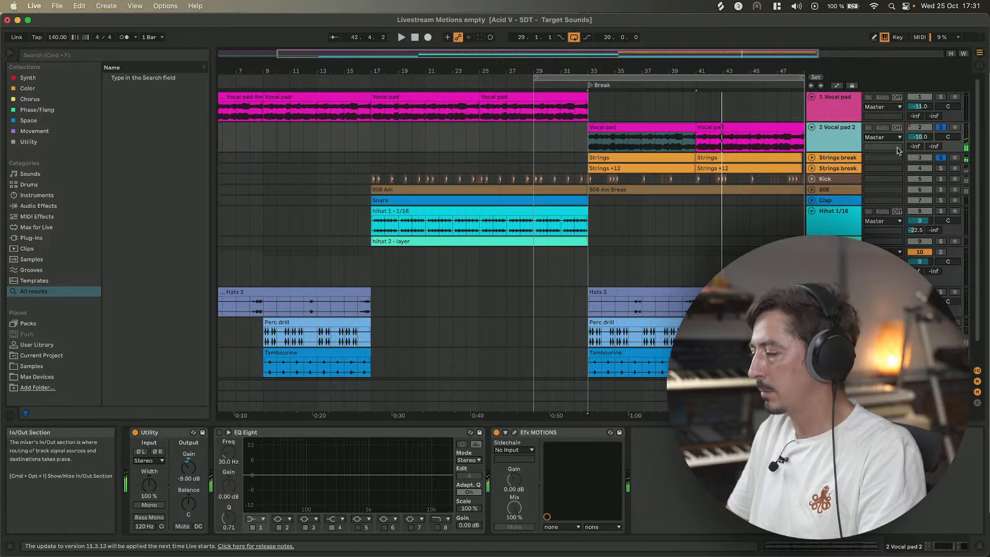
Select the Strings break track, also solo the second Strings break and 2 Vocal pad 2, and start playback.
left_click(836, 159)
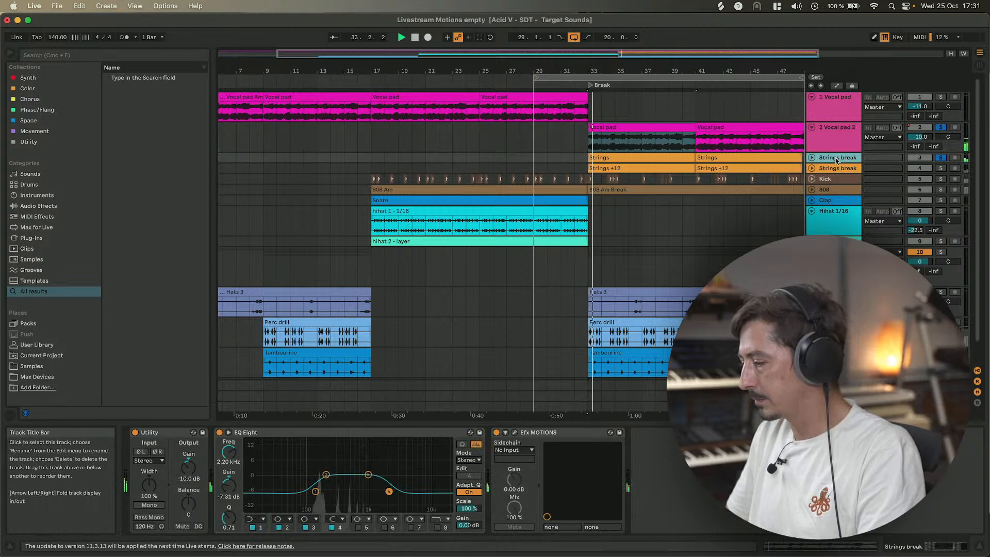
left_click(941, 168)
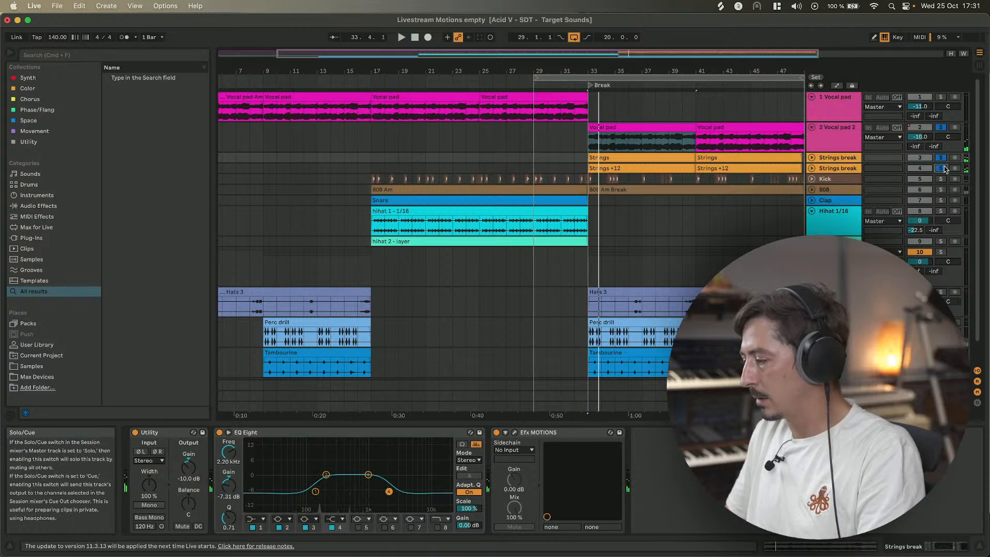
left_click(941, 127)
key("space")
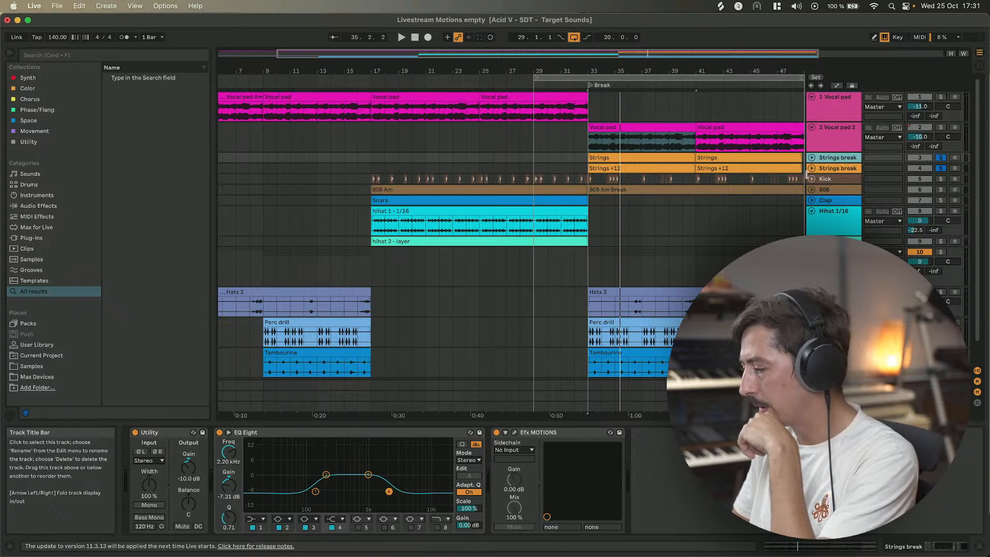
Open Strings break's Efx MOTIONS window and switch the Filter module off.
left_click(515, 434)
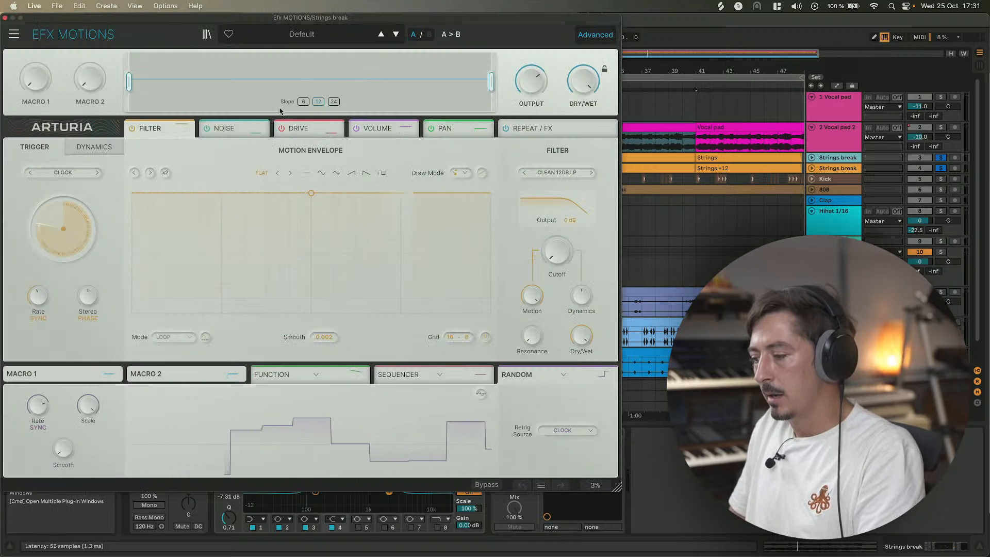
left_click(131, 132)
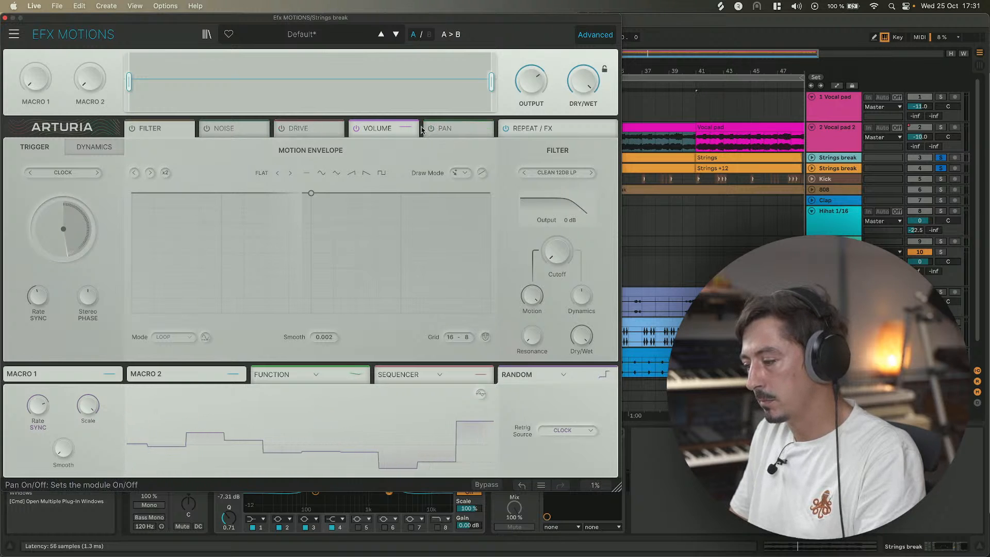
Enable the Volume module and give its motion envelope a sine shape.
left_click(384, 130)
left_click(320, 173)
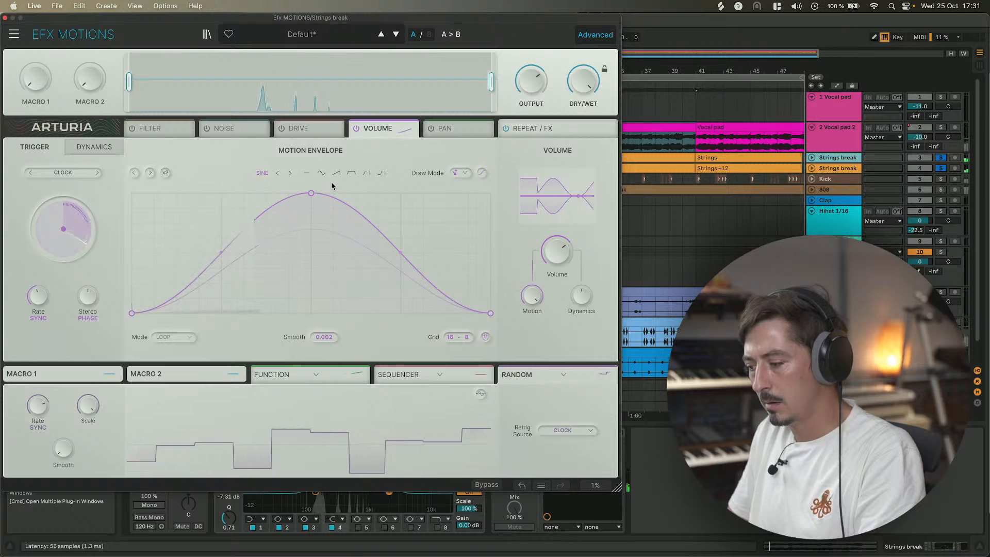
Toggle the Strings break track's solo off and back on.
left_click(941, 160)
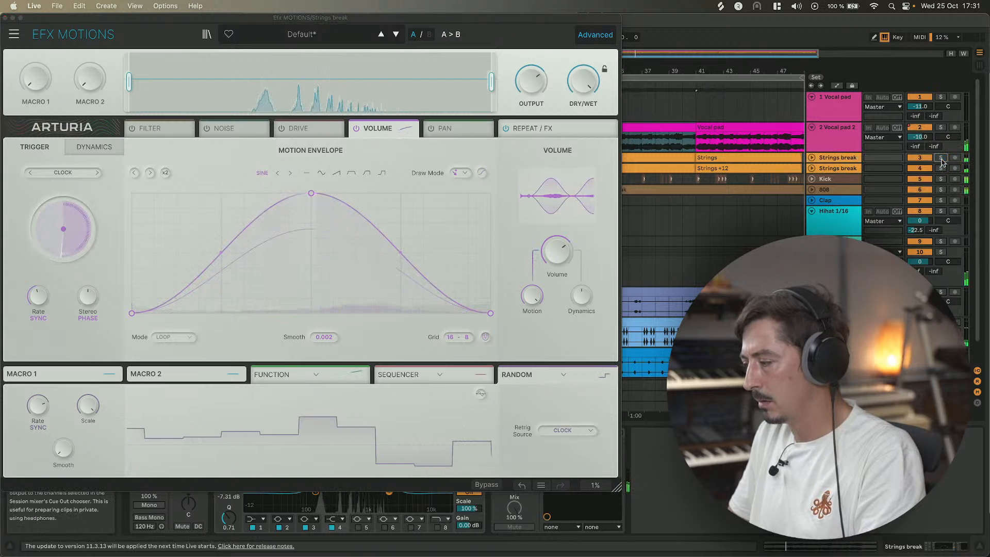
left_click(942, 159)
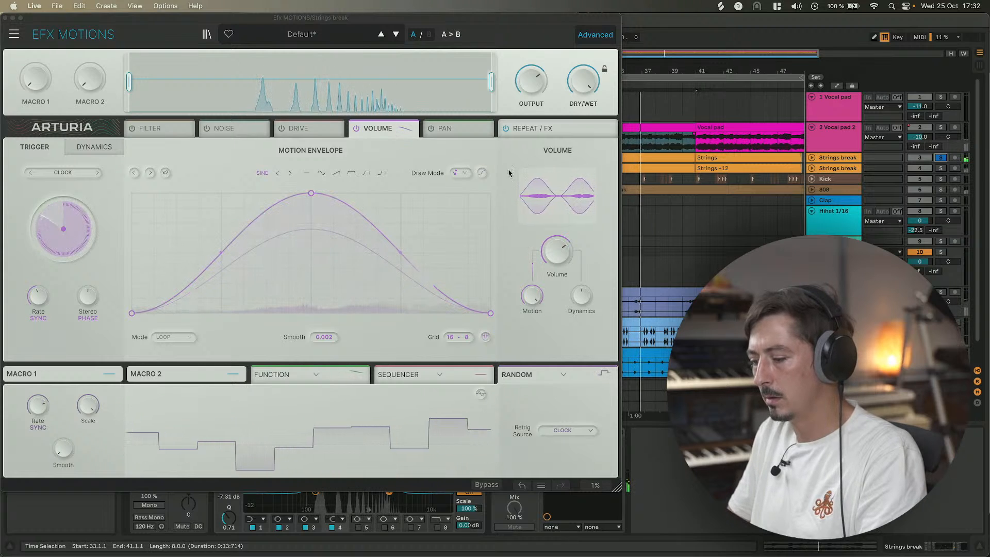
Lower the Volume module's Stereo Phase offset to about 30°.
mouse_move(41, 296)
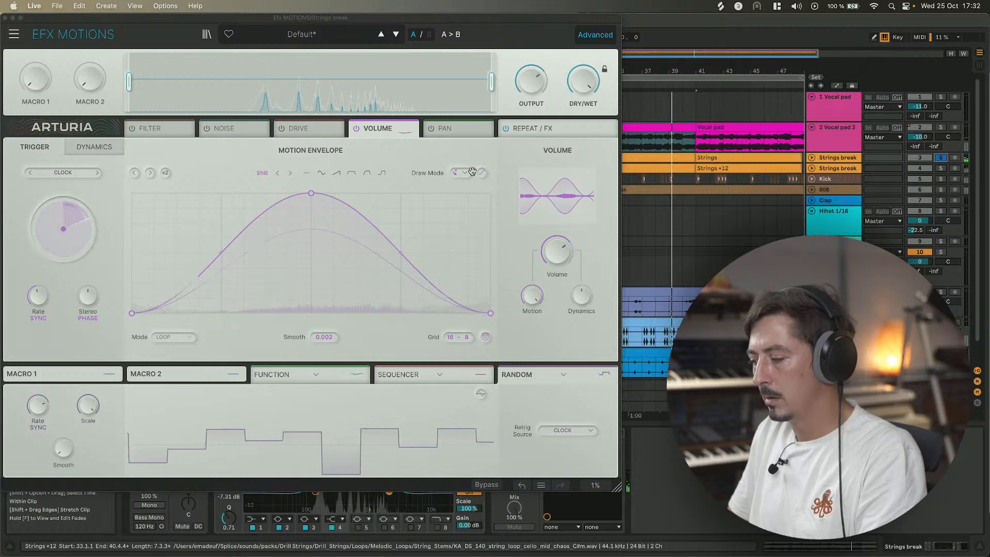
mouse_move(96, 302)
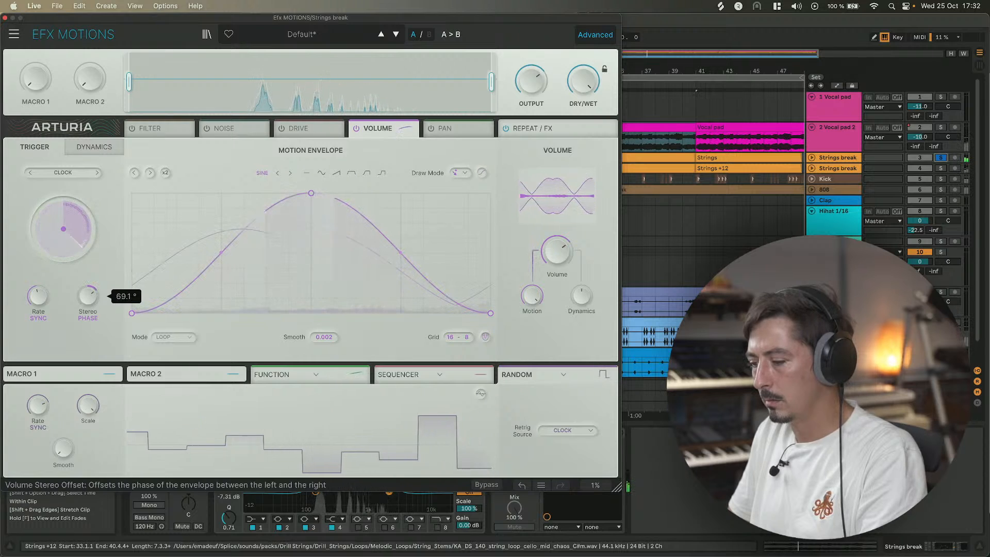
left_click_drag(88, 296, 88, 310)
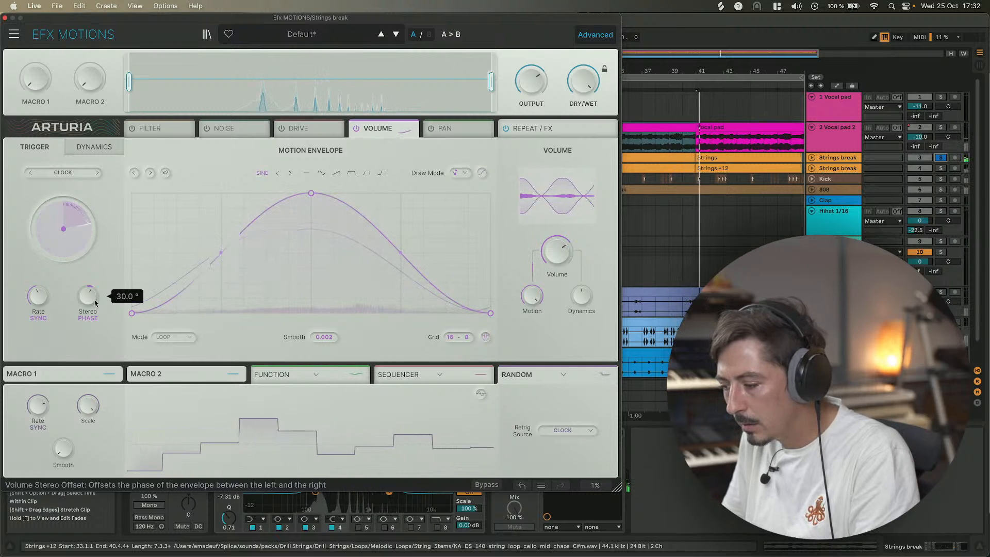
left_click_drag(95, 303, 95, 309)
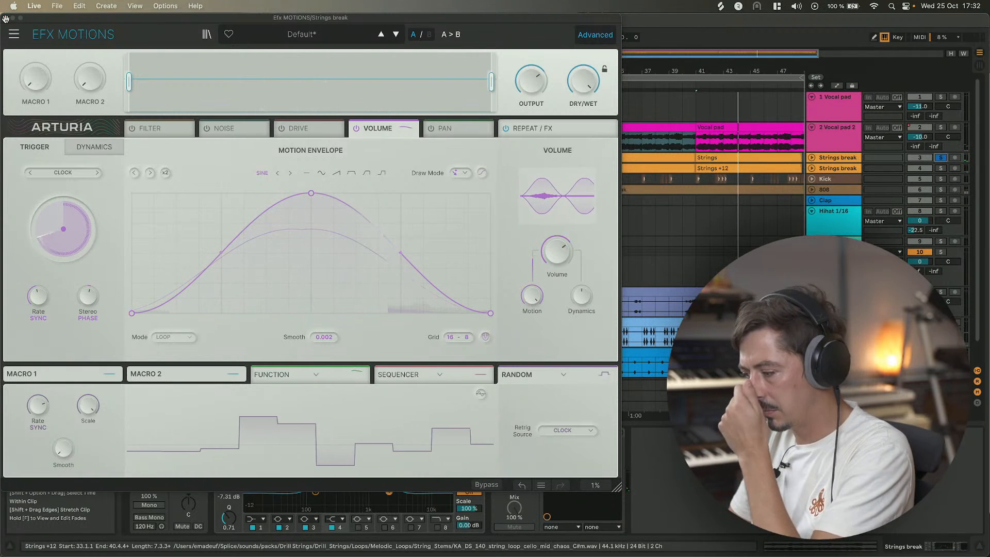
Open the Repeat / FX module.
left_click(526, 126)
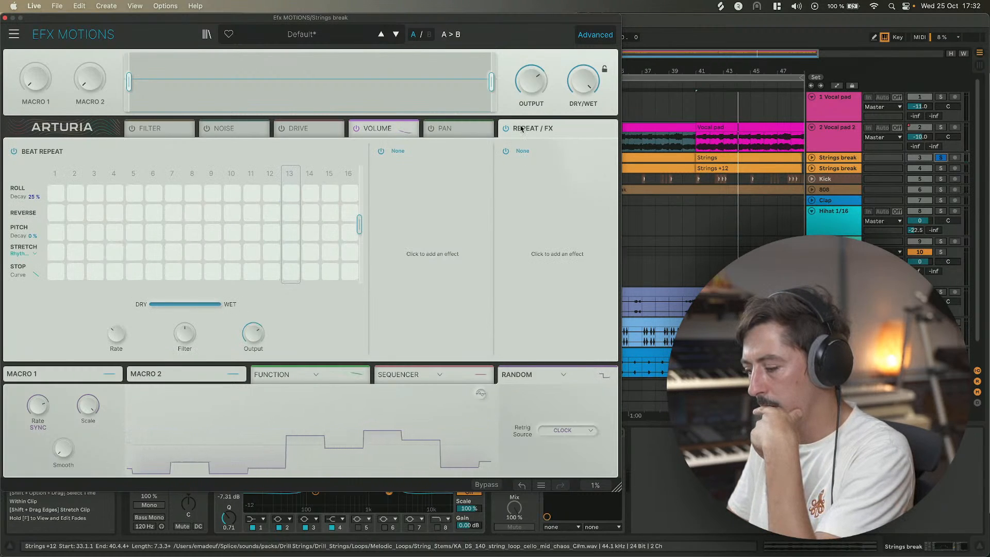
Close the plugin window, start playback and clear the Strings break track's solo.
left_click(5, 18)
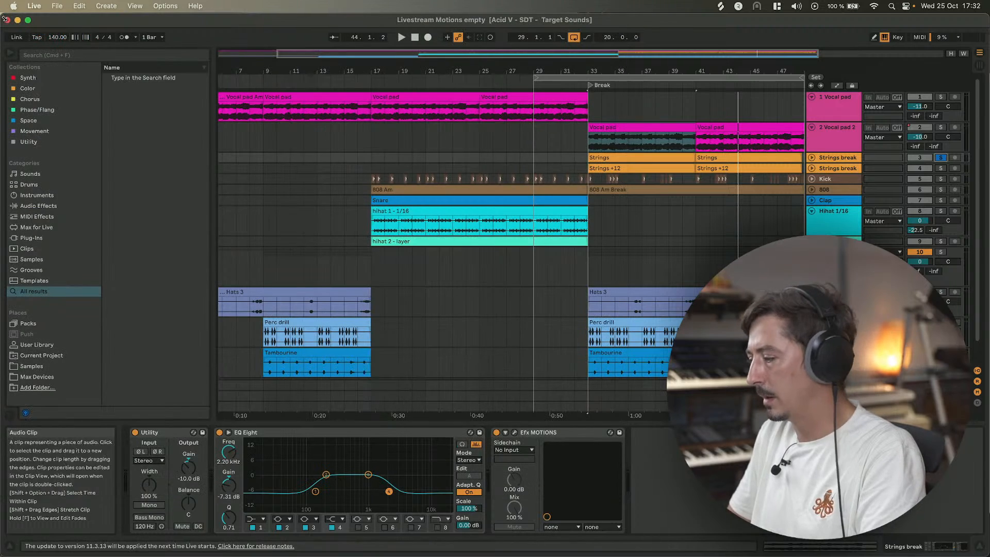
key("space")
left_click(941, 157)
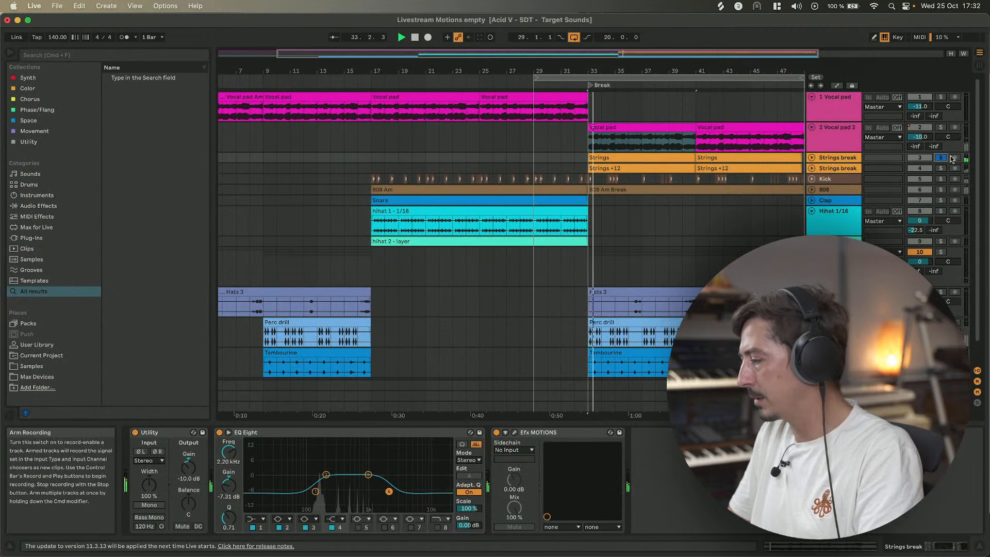
left_click(918, 169)
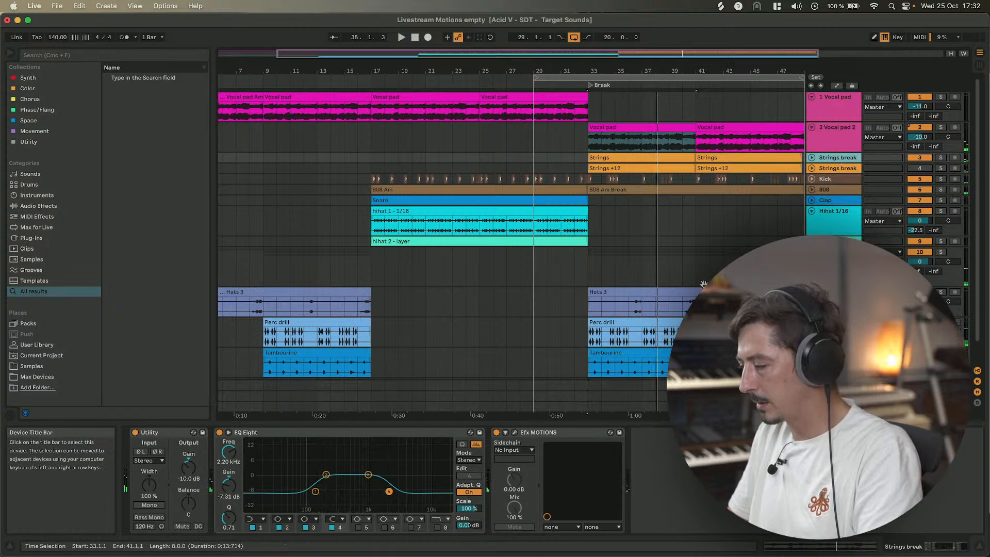
Select the second Strings break track and solo both Strings break tracks.
left_click(841, 169)
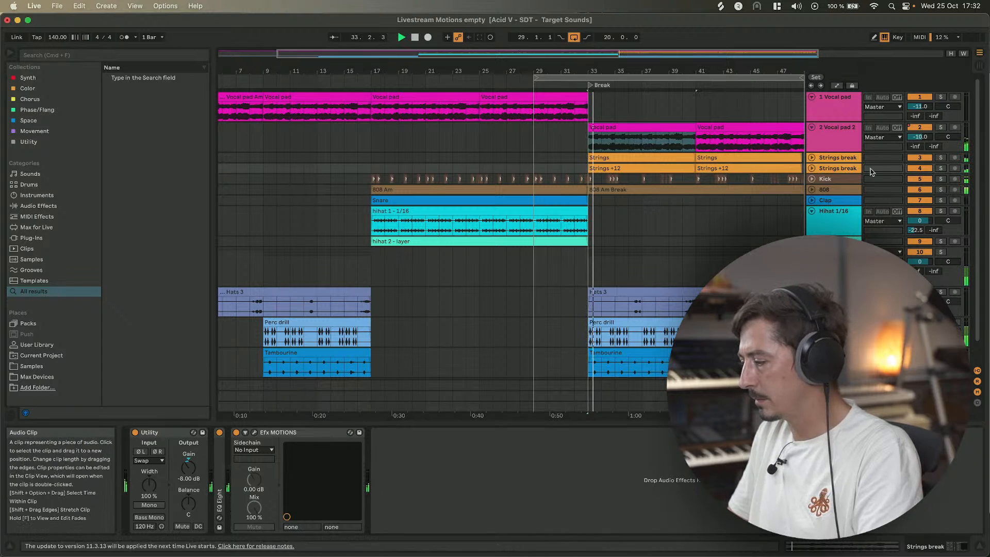
left_click(940, 168)
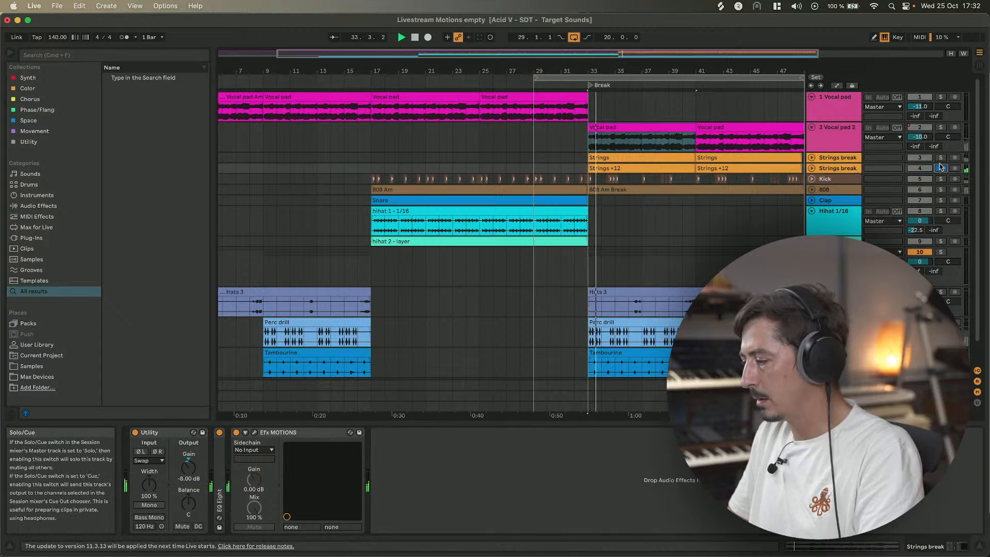
left_click(940, 158, "super")
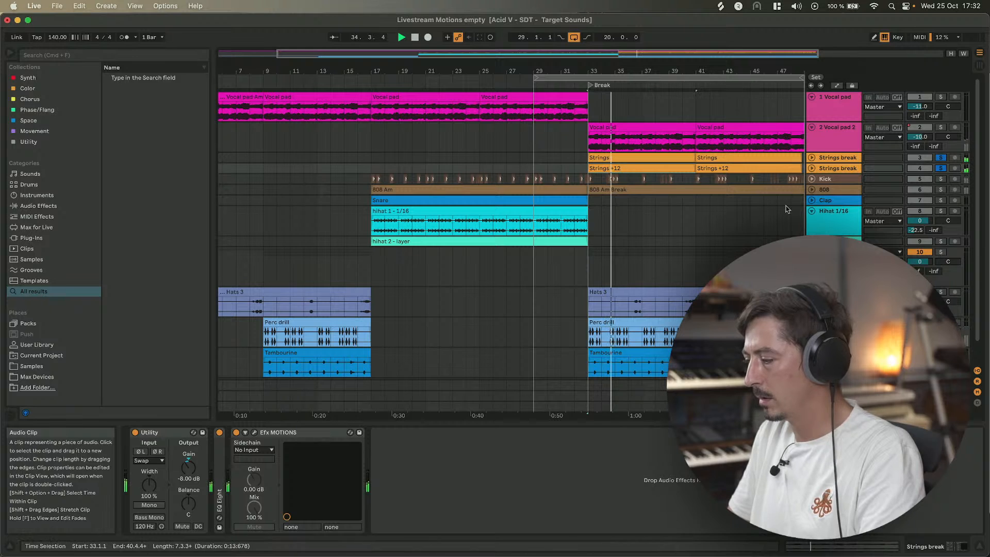
Open this track's Efx MOTIONS, switch to the Volume module and apply the Trance envelope shape.
left_click(254, 436)
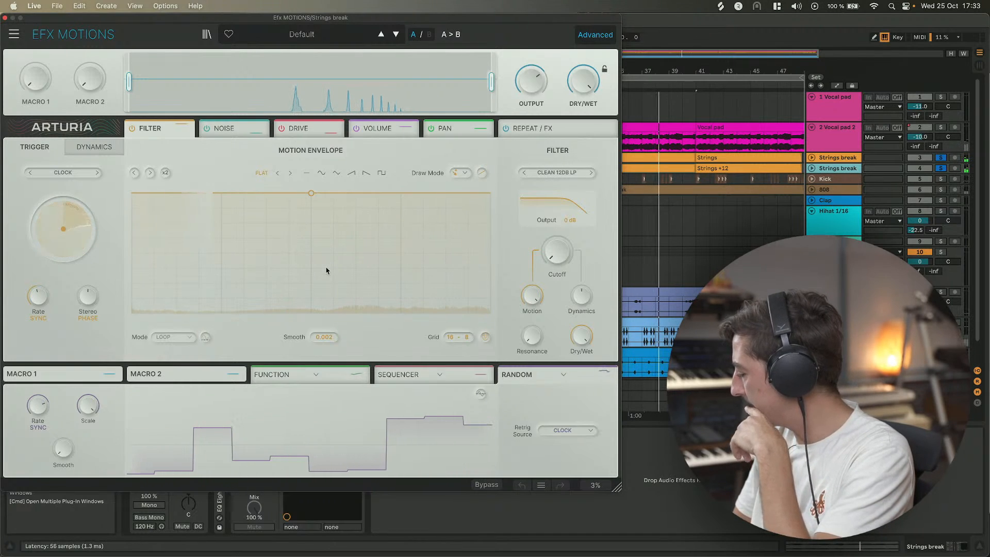
left_click(371, 130)
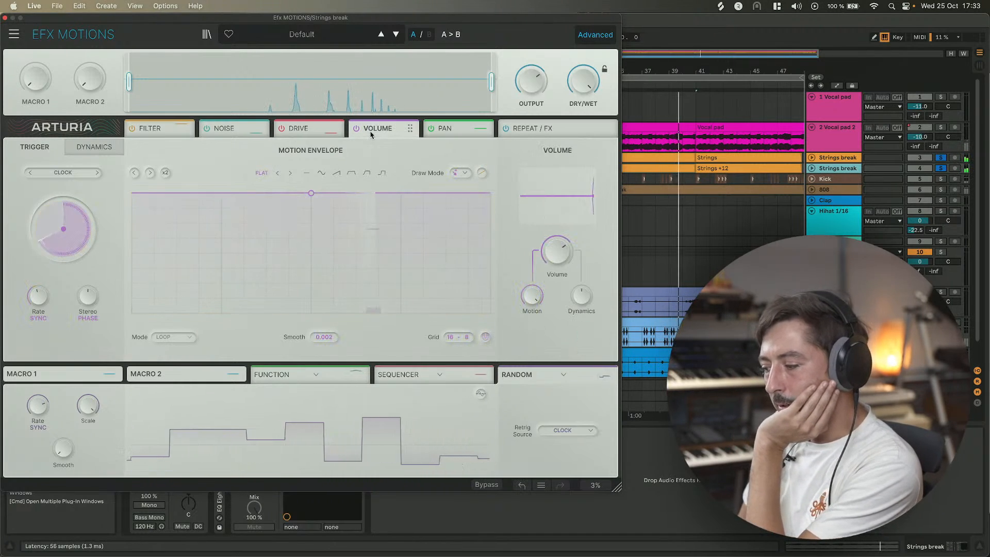
left_click(351, 173)
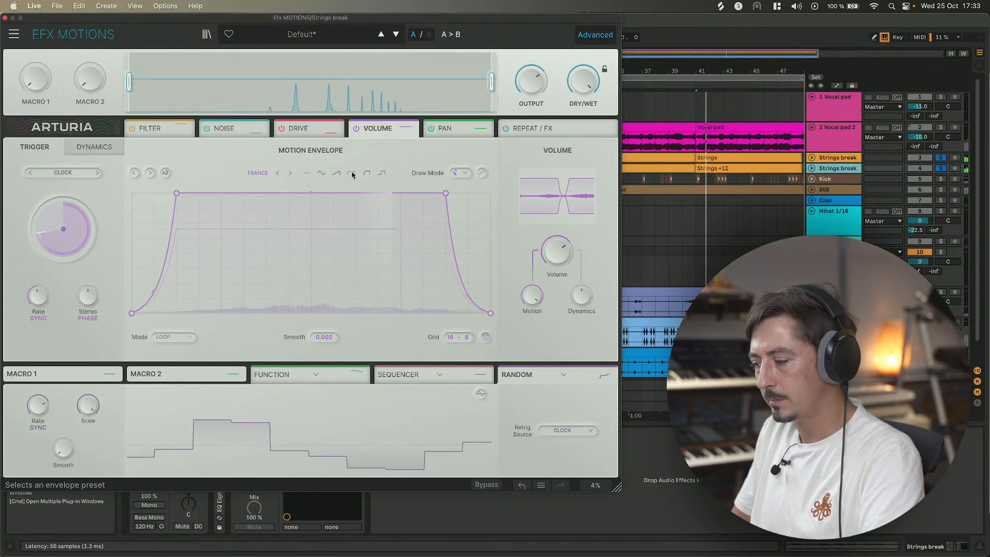
Disable the Filter, Noise, Drive and Pan modules.
left_click(132, 128)
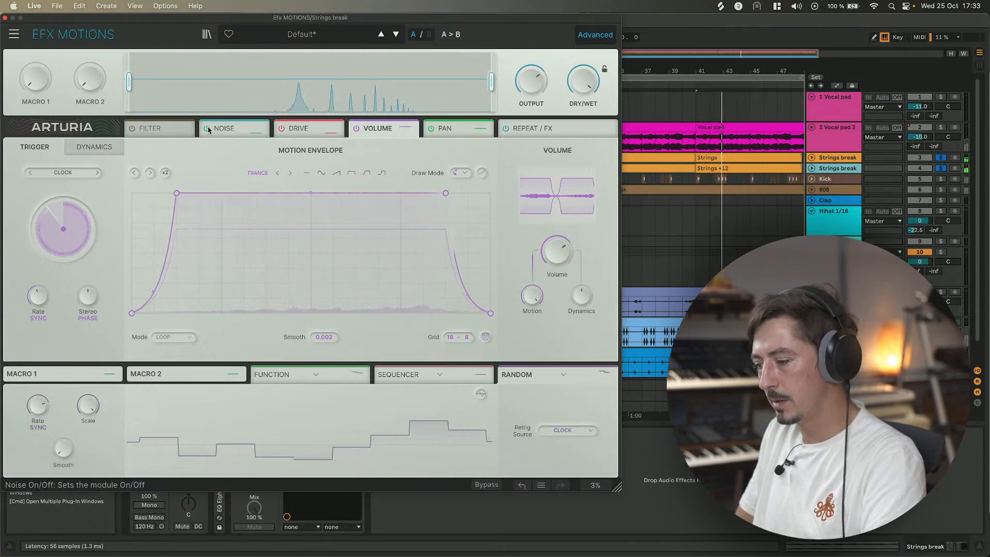
left_click(206, 128)
left_click(282, 128)
left_click(431, 129)
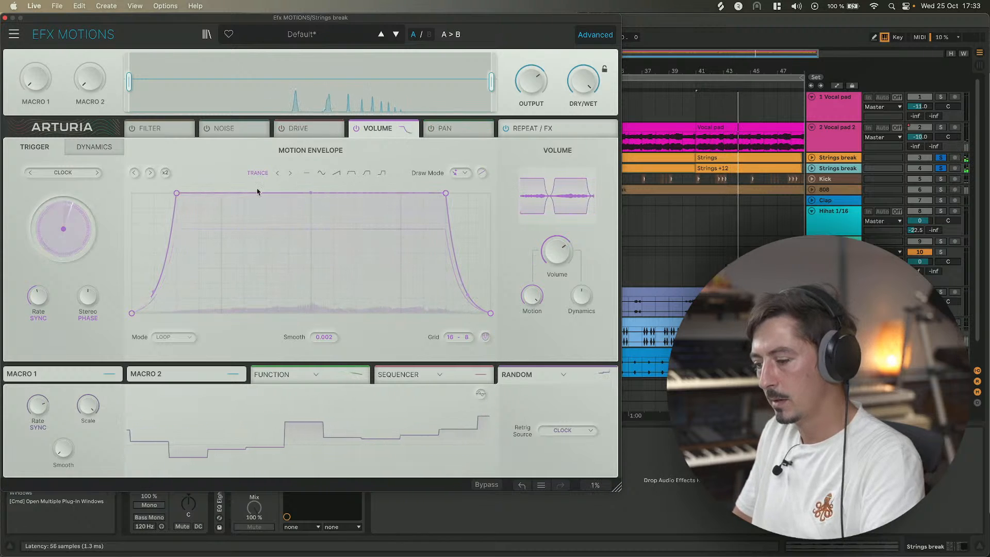
Switch the Volume trigger to Envelope Seq and step through its sequencer presets to 3 Stps 1.
left_click(96, 172)
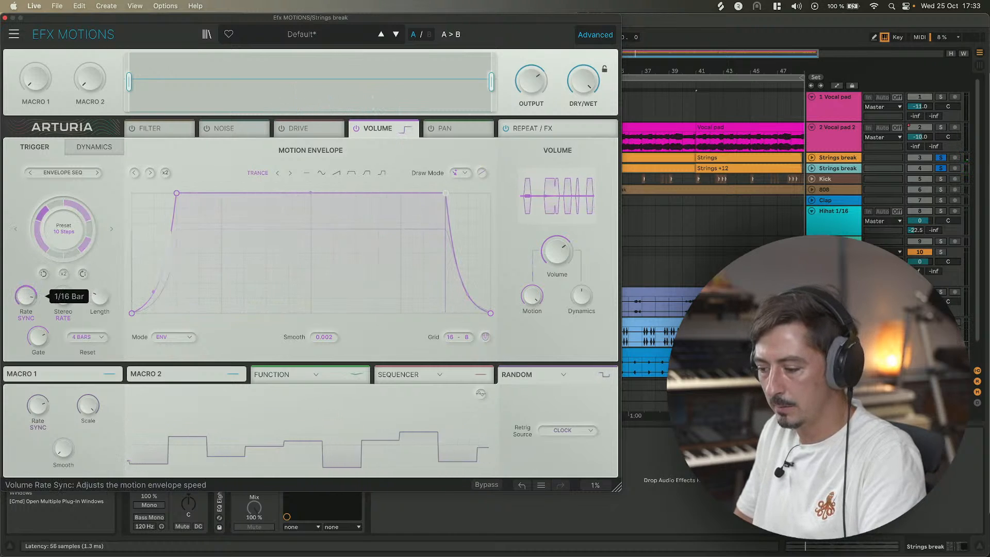
left_click(112, 230)
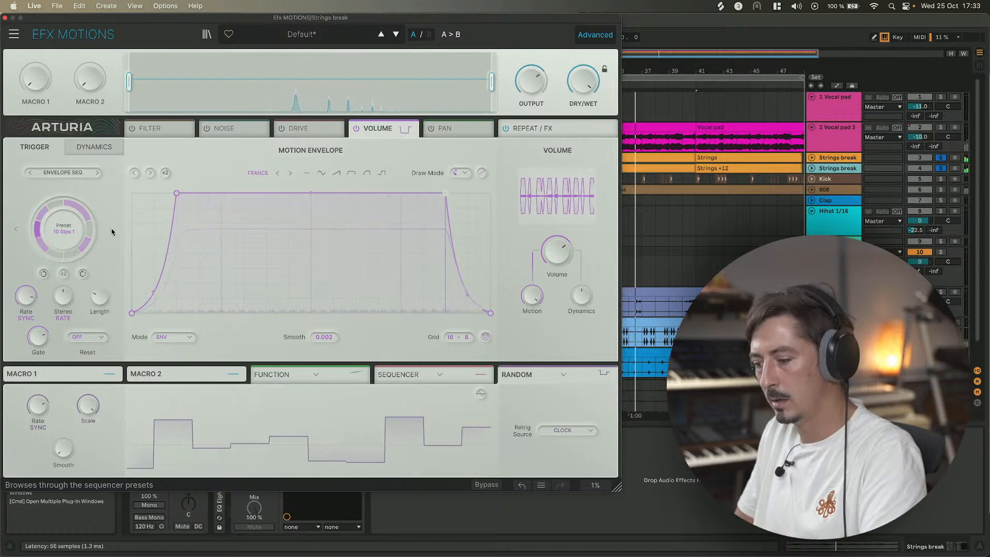
left_click(112, 231)
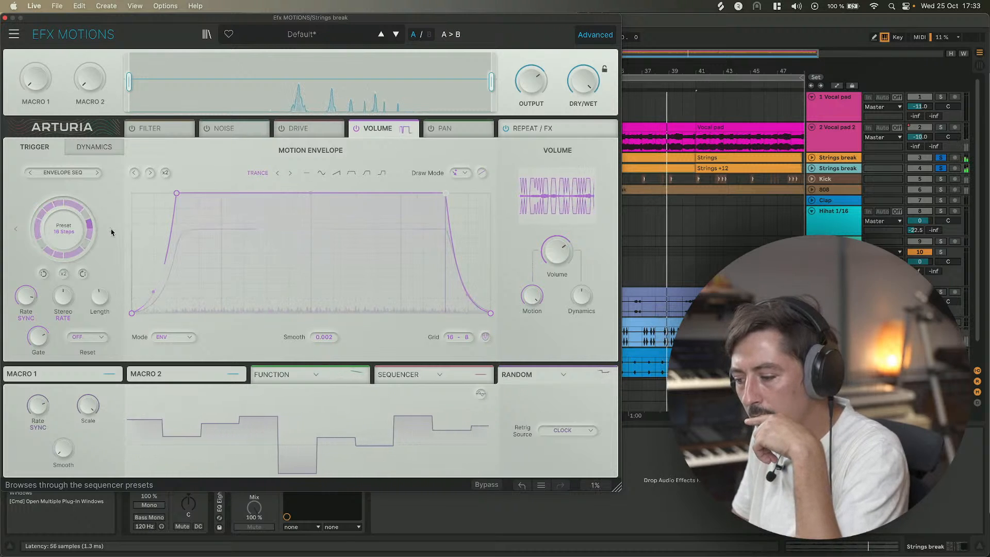
left_click(112, 231)
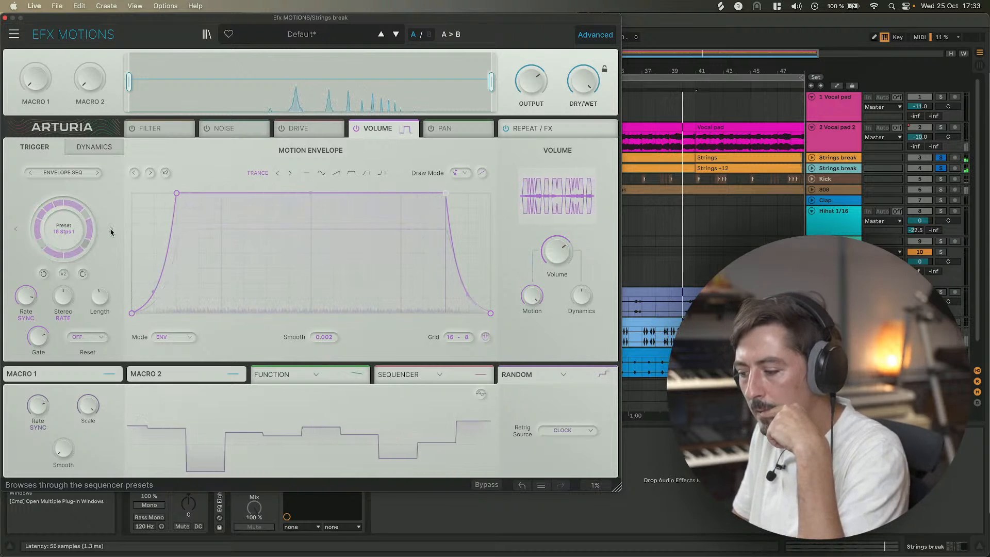
left_click(111, 231)
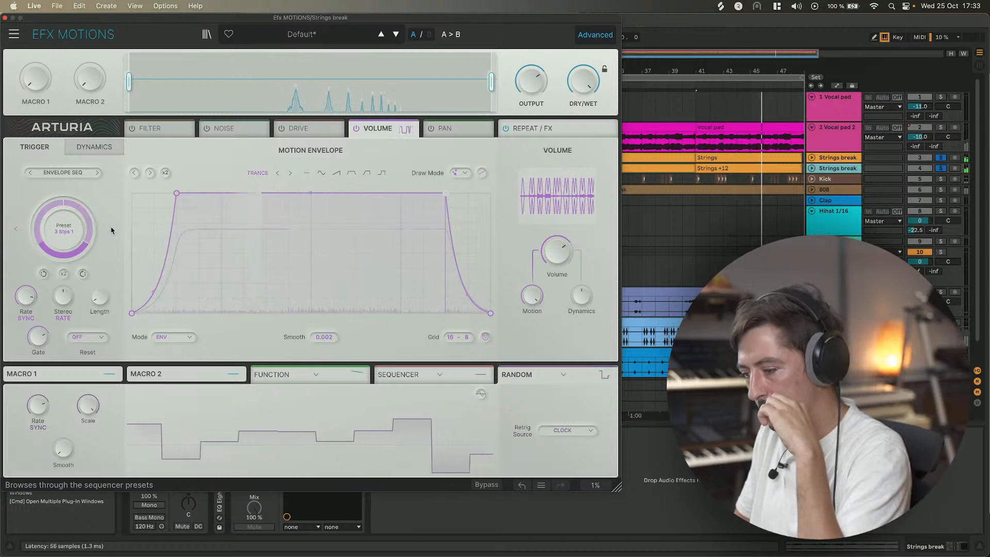
Select bars 33 to 49 in the arrangement and toggle the Strings break tracks' solos off and on again.
left_click(941, 169)
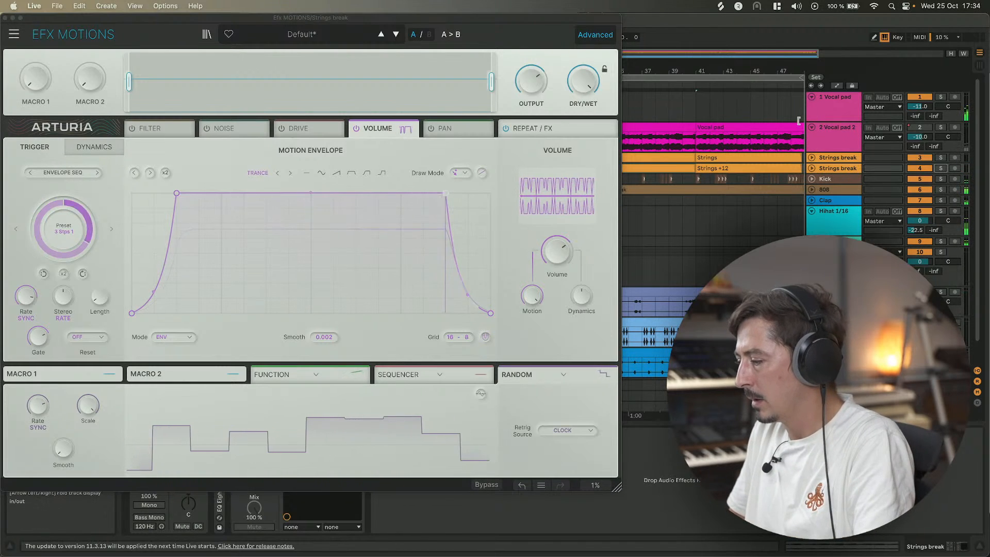
scroll(689, 125, "right", 2)
scroll(689, 125, "left", 5)
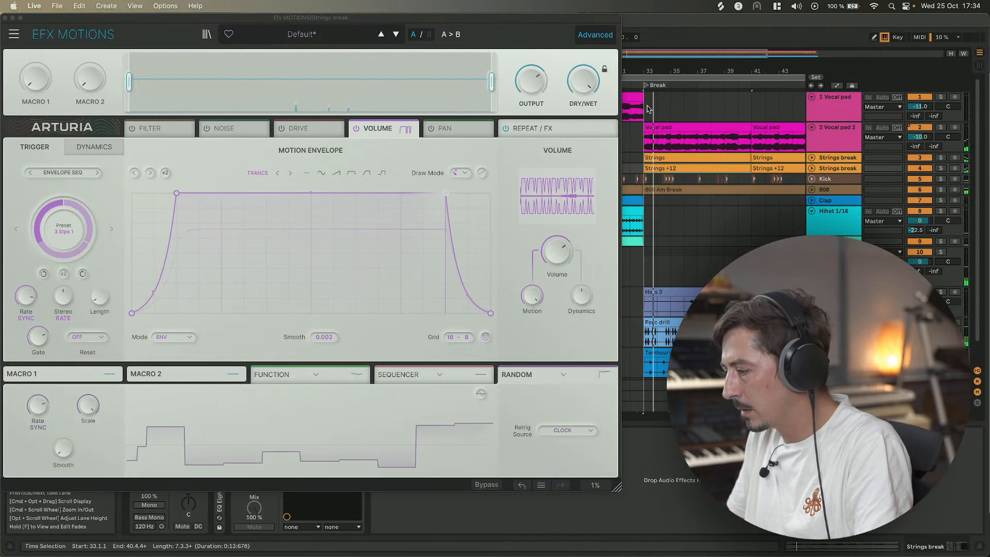
left_click_drag(647, 106, 796, 107)
scroll(797, 105, "right", 3)
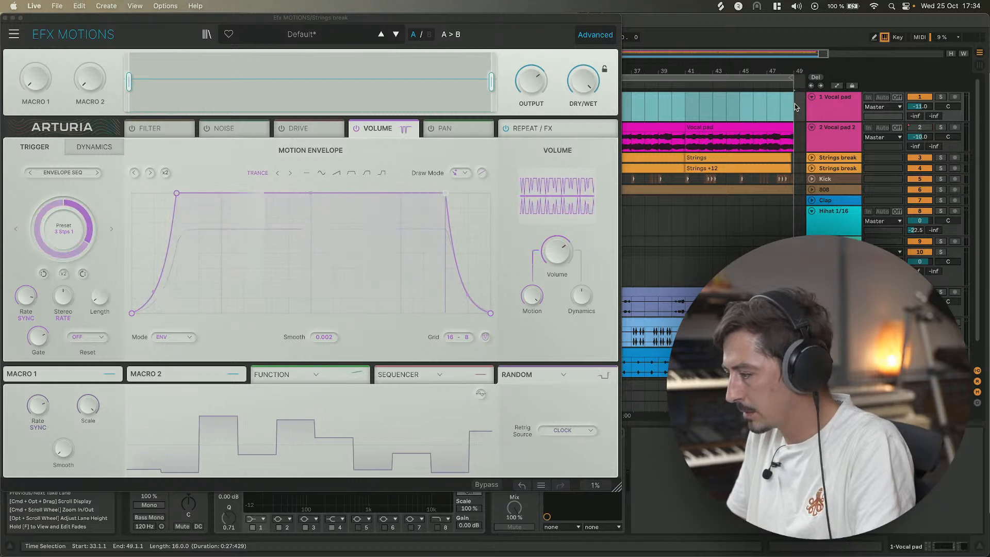
scroll(687, 102, "left", 3)
scroll(687, 103, "right", 1)
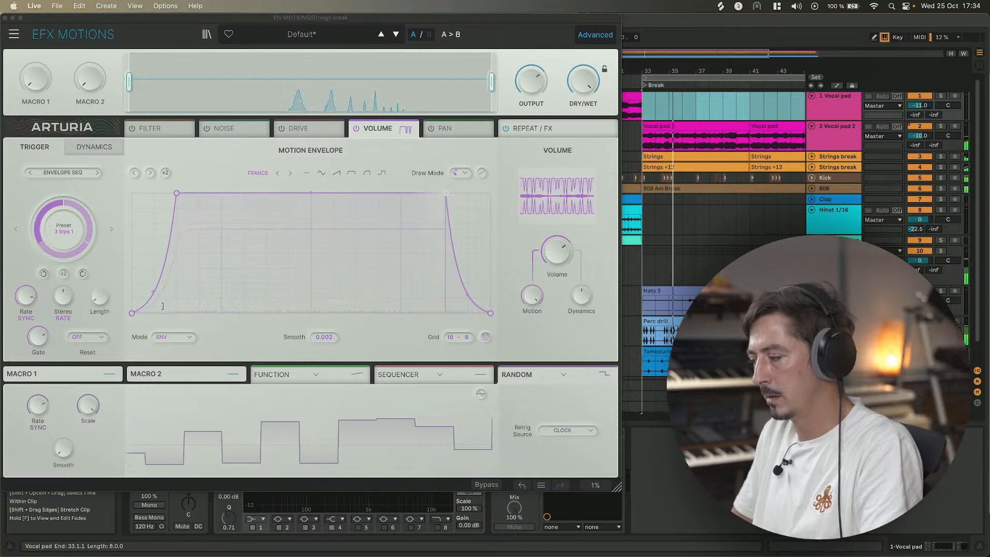
left_click(940, 157)
left_click(940, 168, "super")
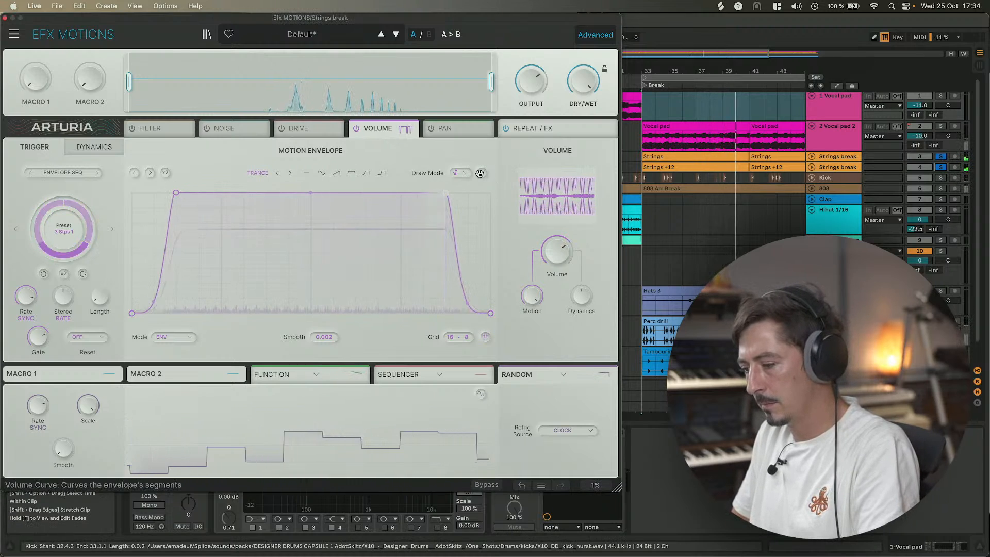
Lower both top points of the Volume envelope slightly and toggle its segment curve setting.
left_click_drag(175, 193, 176, 207)
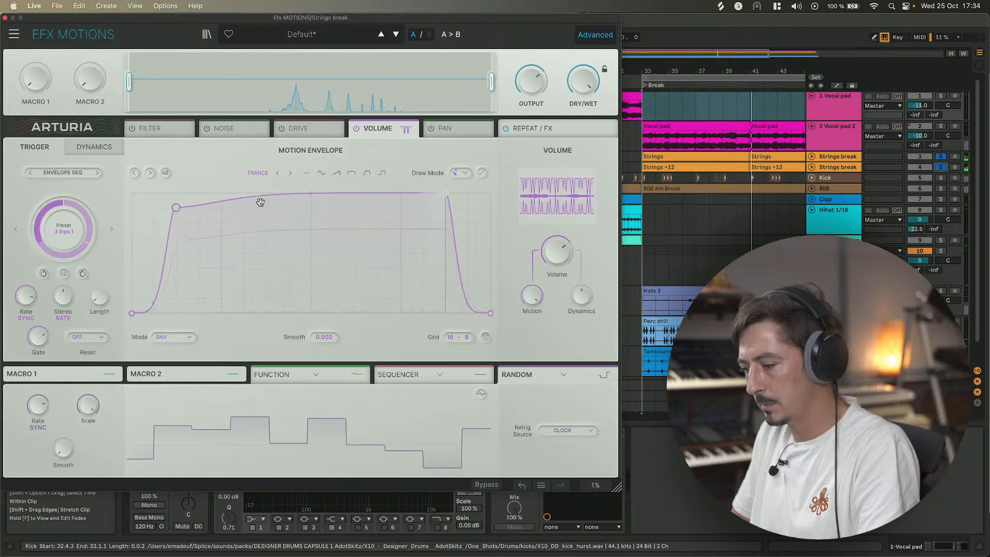
left_click_drag(444, 193, 444, 207)
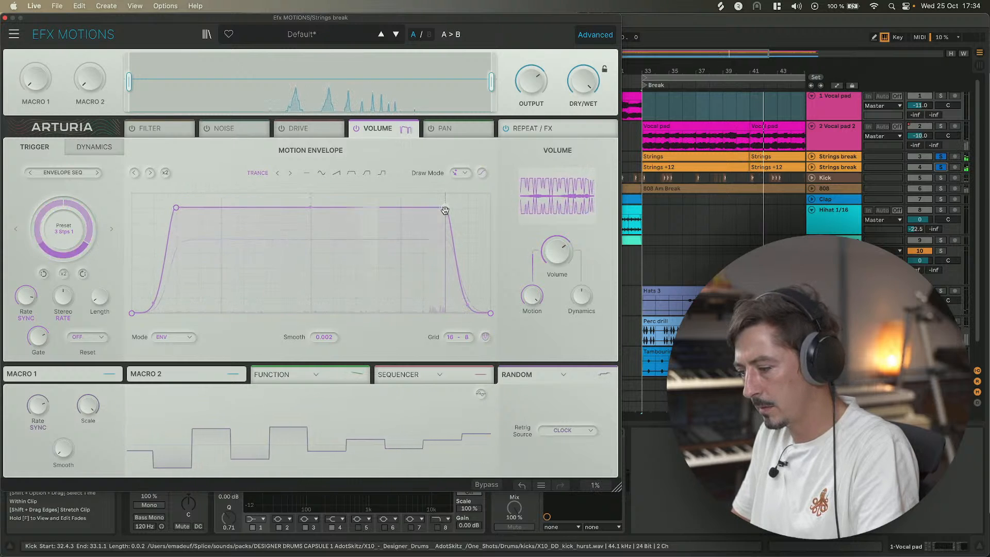
left_click(481, 172)
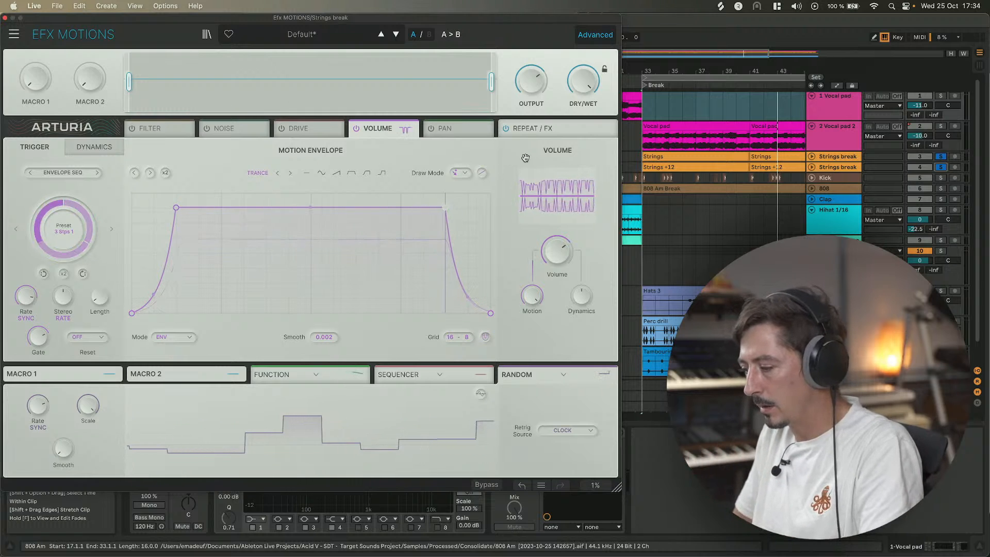
left_click(481, 172)
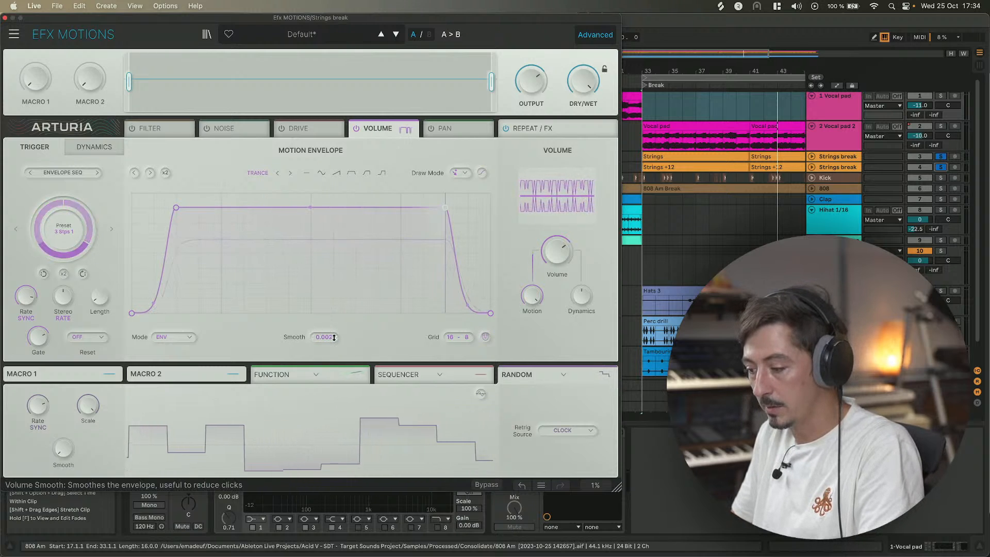
Stop playback, enable the Filter module and switch its mode to Clean 12dB Notch.
key("space")
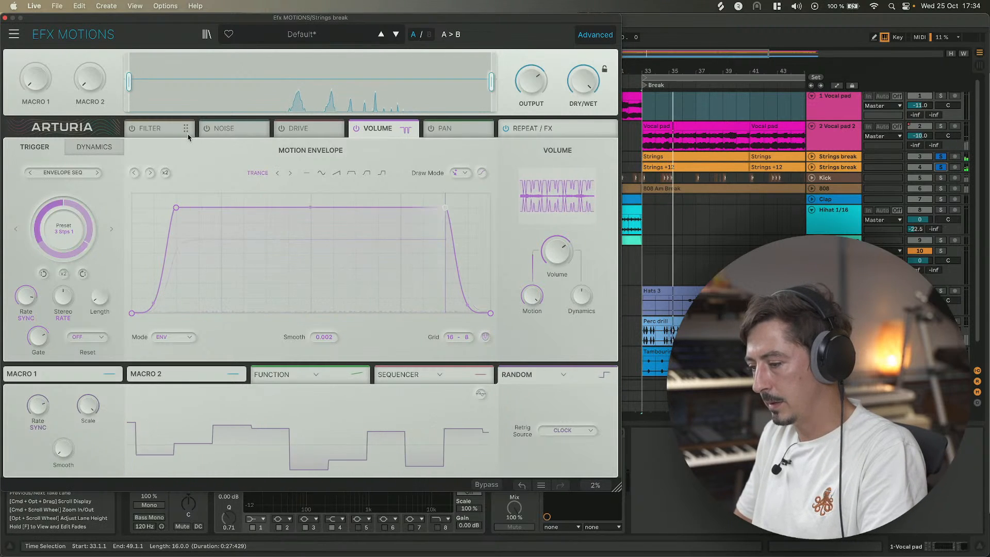
left_click(150, 130)
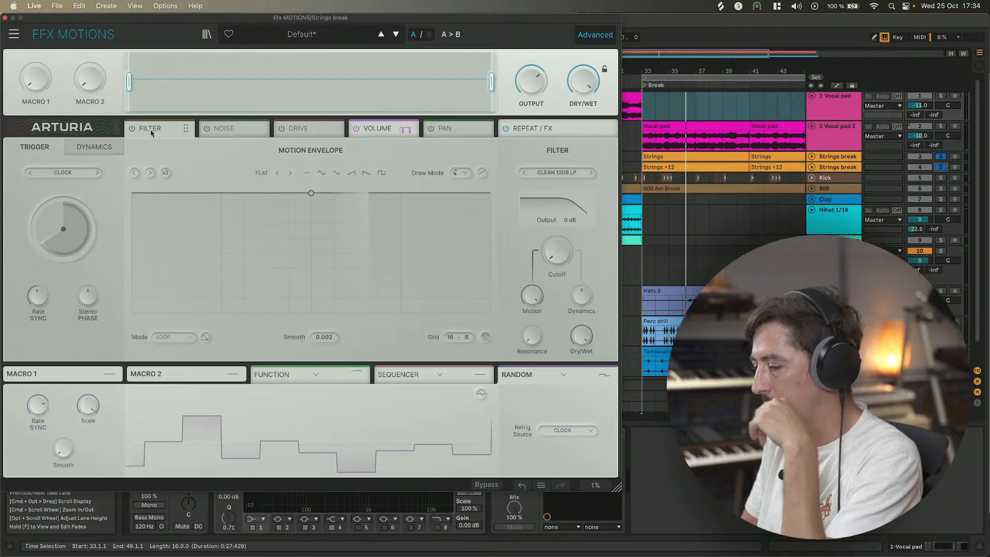
left_click(132, 129)
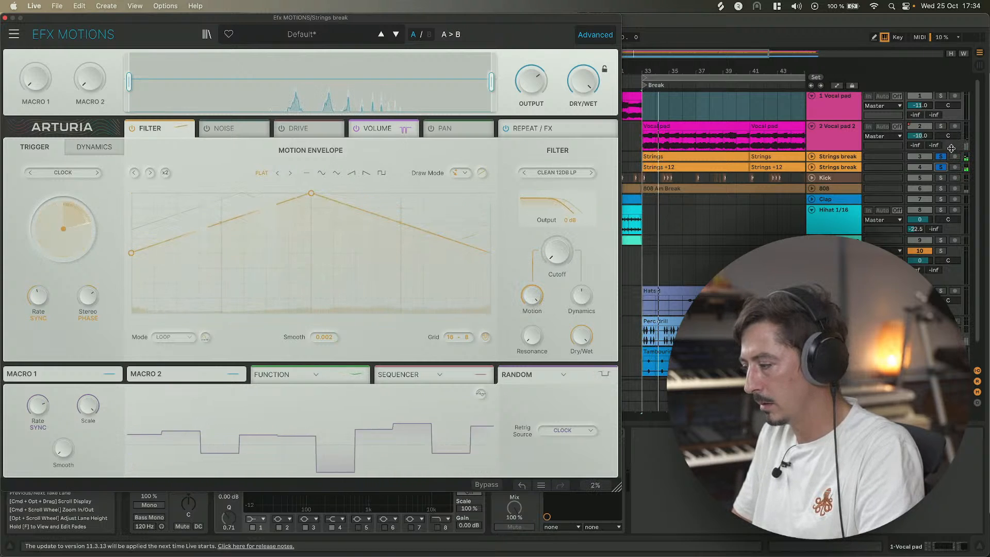
left_click(592, 174)
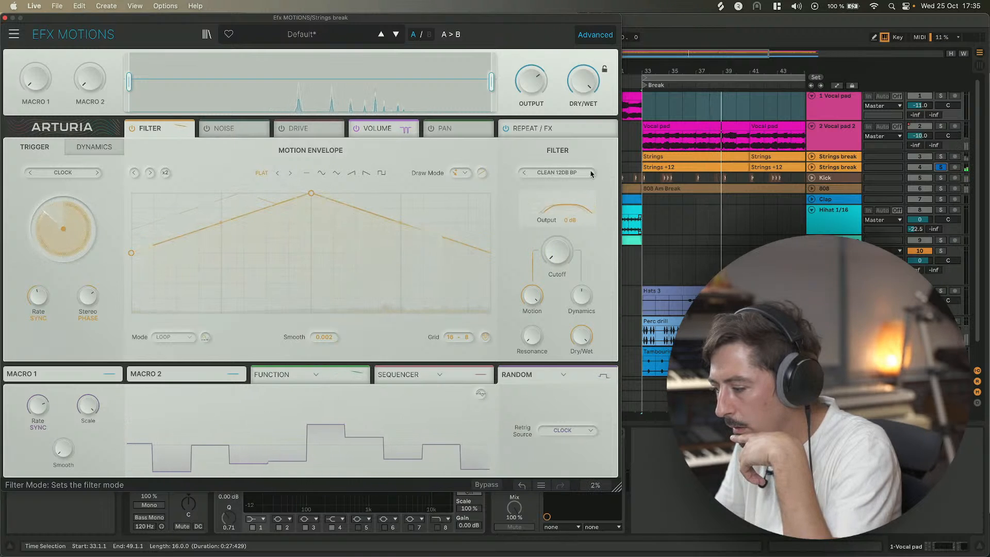
left_click(592, 173)
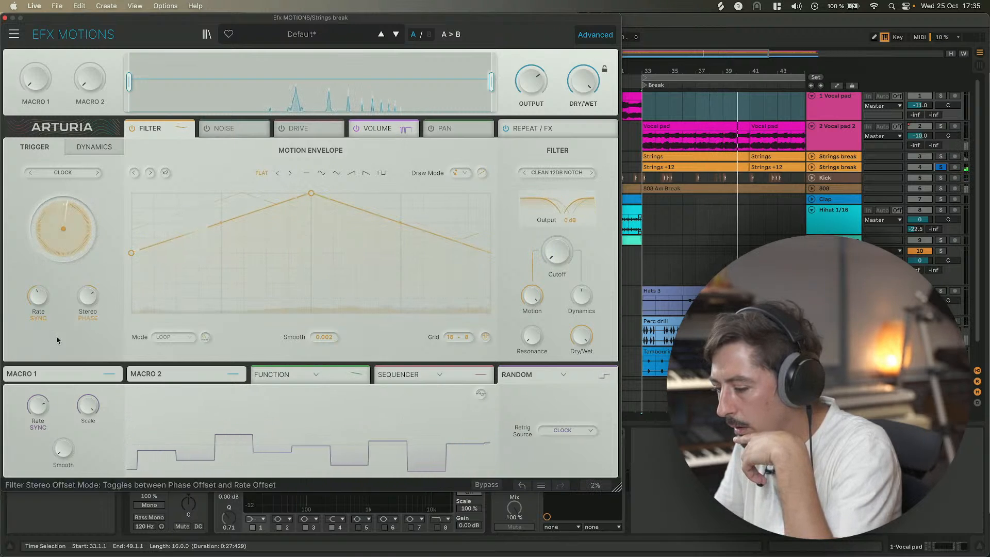
Resume playback and nudge the filter's Rate knob slightly.
mouse_move(93, 298)
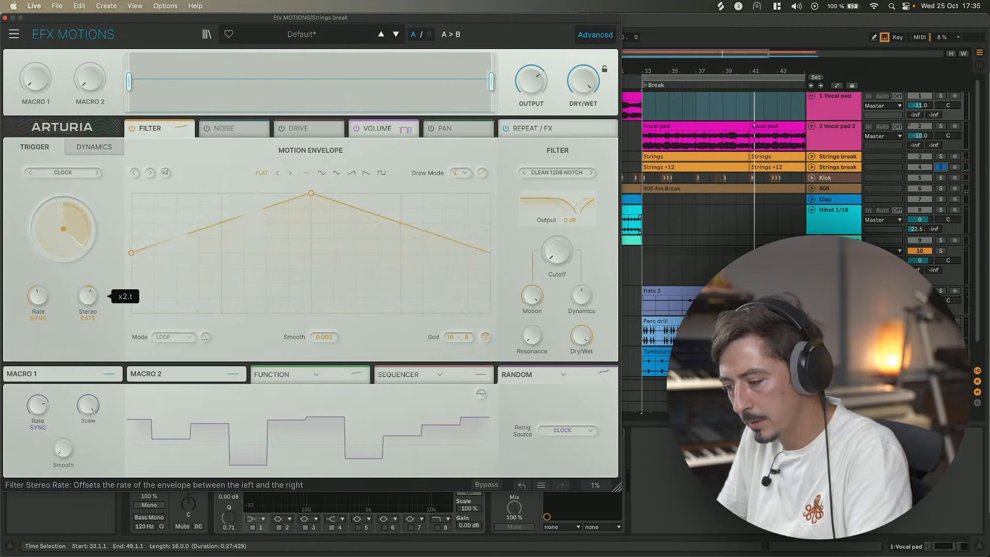
key("space")
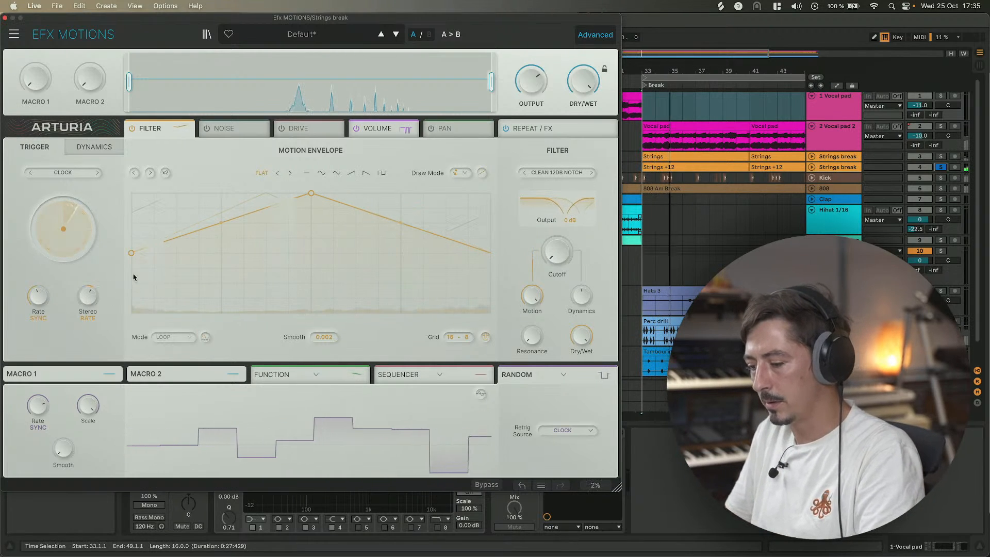
mouse_move(38, 296)
left_mouse_down()
mouse_move(38, 306)
mouse_move(37, 297)
left_mouse_up()
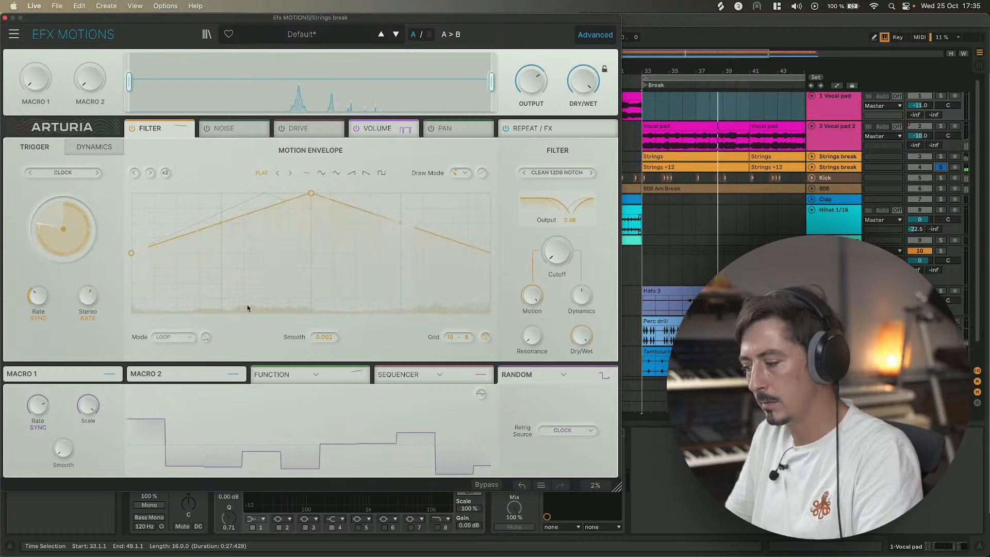
Switch the filter mode to Clean 24dB BP.
left_click(590, 173)
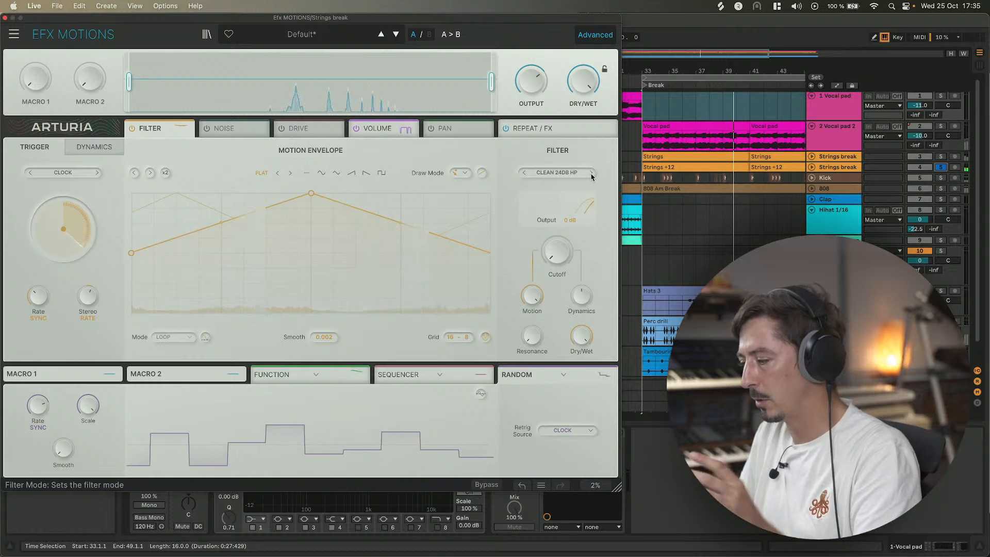
left_click(591, 175)
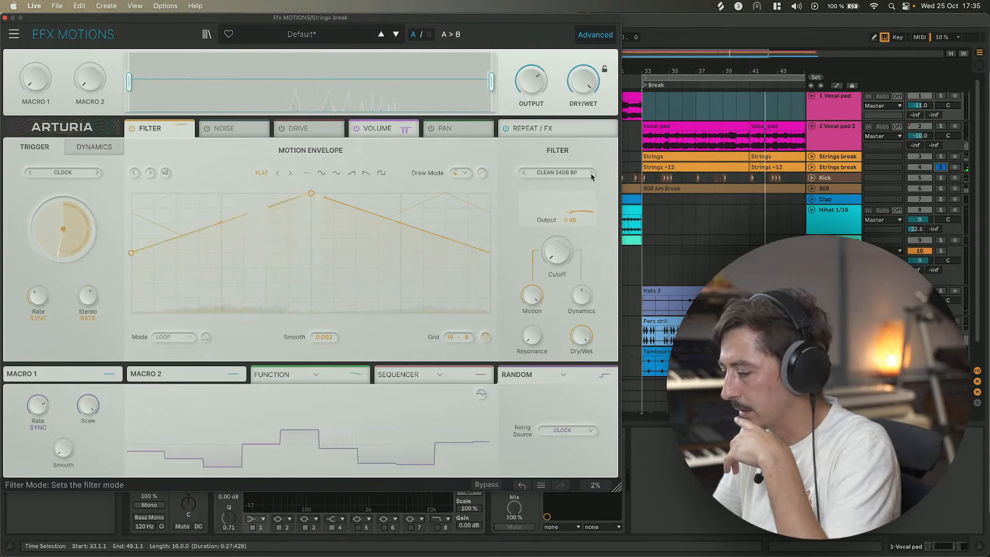
Cycle the filter mode onward through the list to Grit 12dB LP.
left_click(591, 174)
left_click(591, 174)
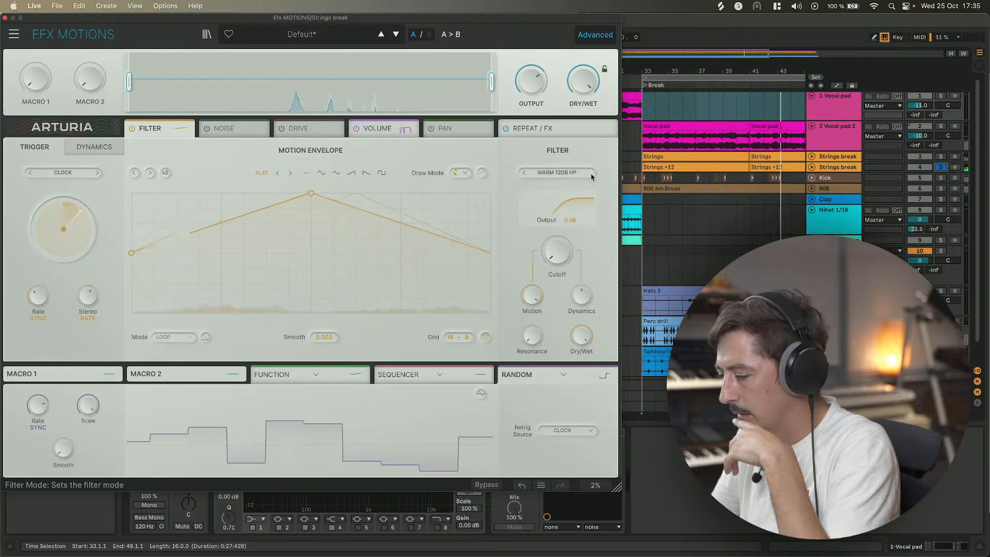
left_click(591, 174)
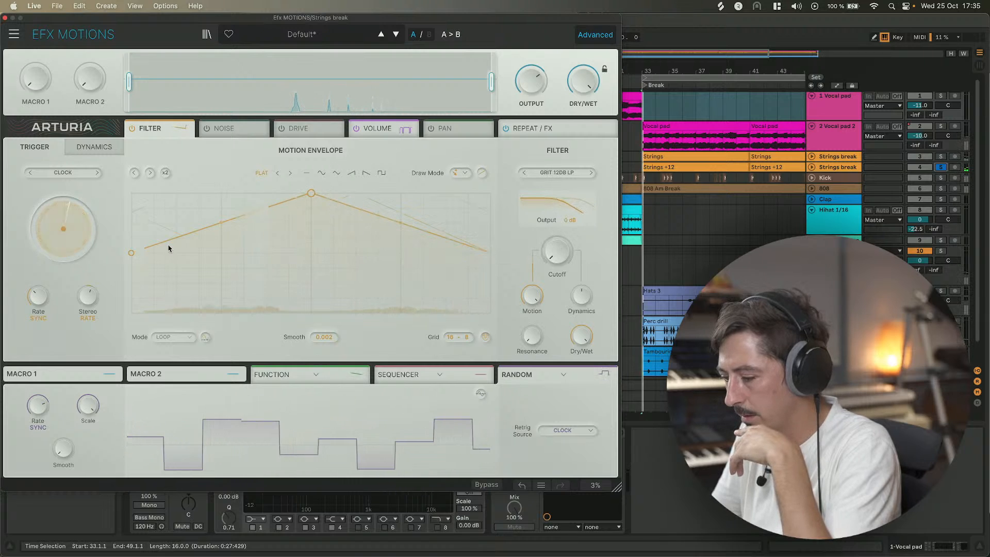
Lower the motion envelope's start point slightly and nudge the filter's Resonance knob.
left_click_drag(128, 258, 128, 261)
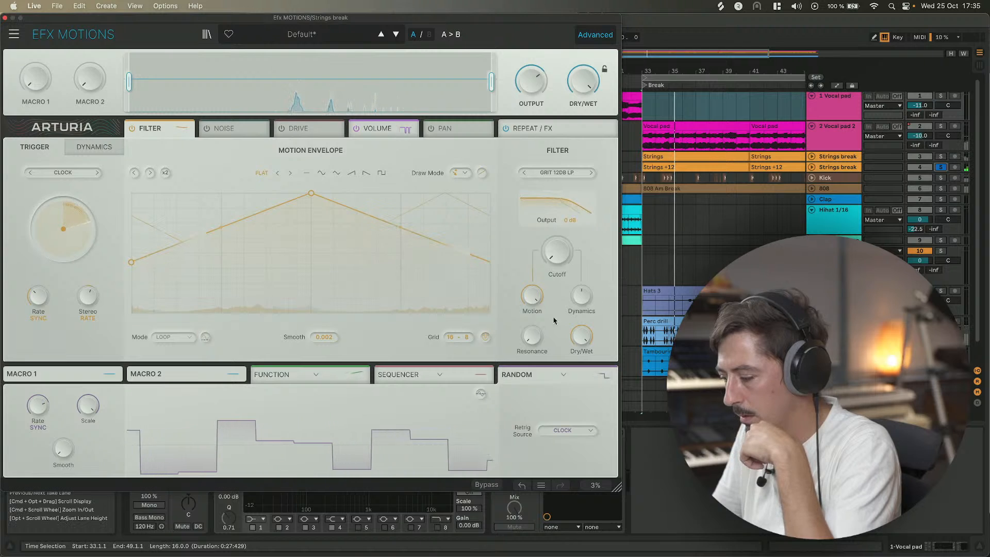
mouse_move(532, 336)
left_mouse_down()
mouse_move(532, 321)
mouse_move(531, 340)
left_mouse_up()
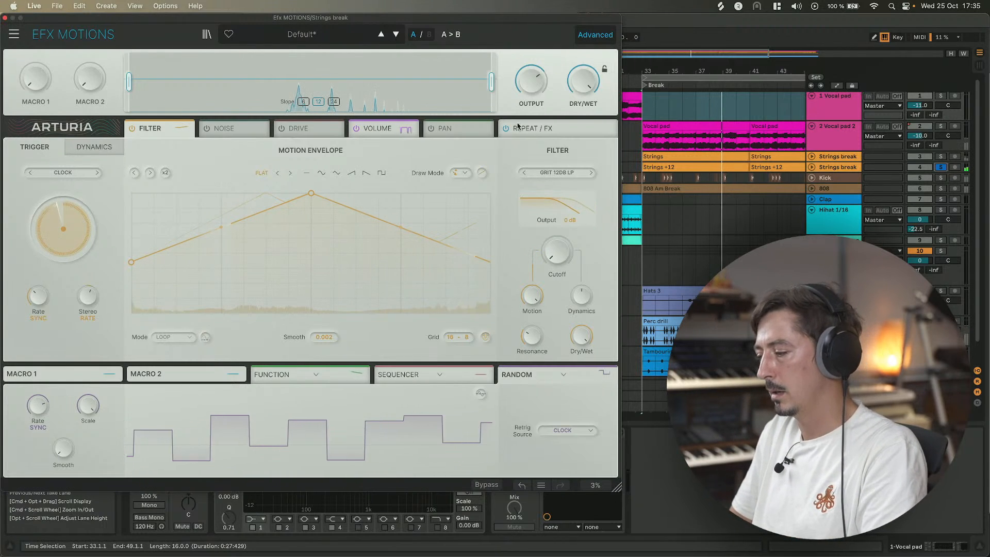
Add Super Unison to the first effect slot of the Repeat / FX module and lower its dry/wet.
left_click(519, 127)
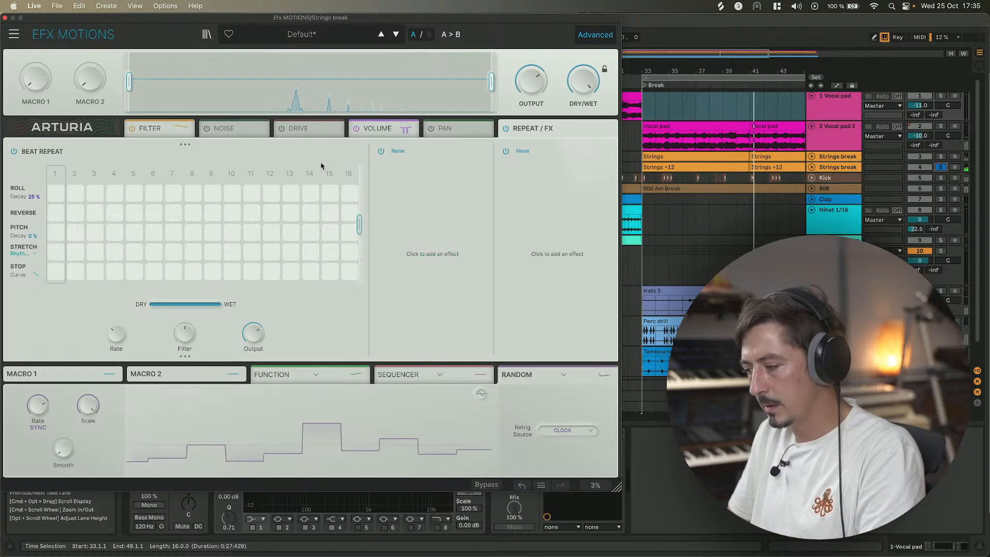
left_click(405, 154)
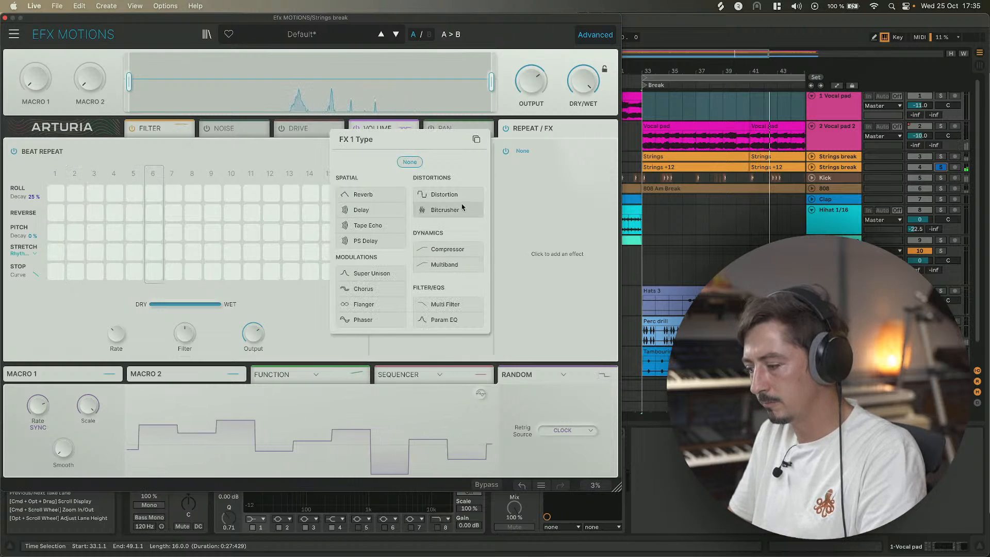
left_click(382, 273)
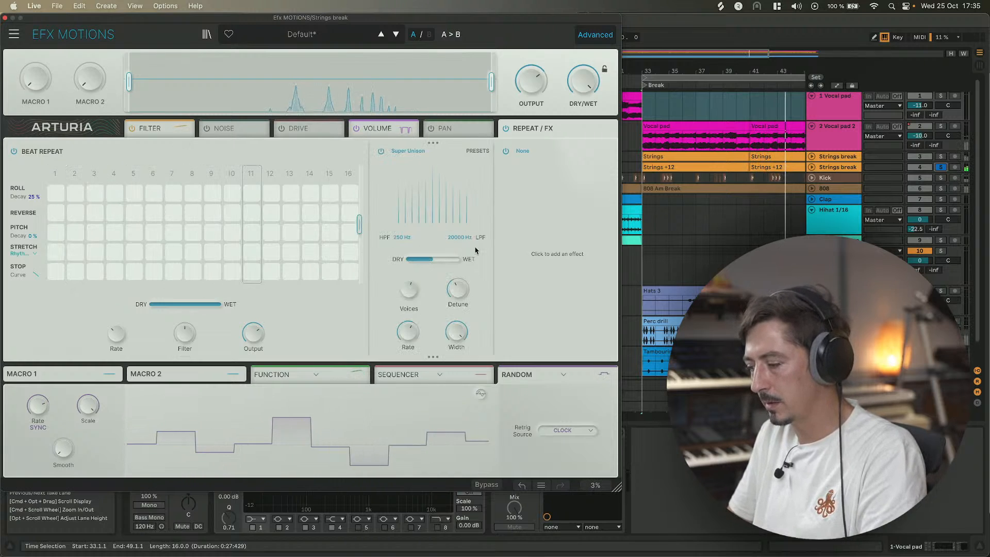
mouse_move(426, 264)
left_mouse_down()
mouse_move(416, 263)
mouse_move(432, 261)
left_mouse_up()
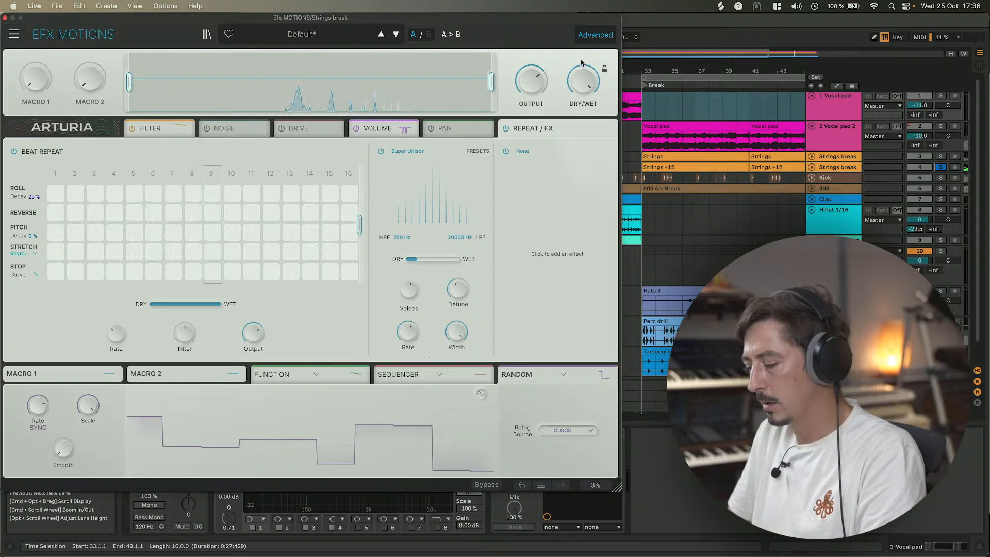
Bypass and re-enable the whole plugin to compare, and close the plugin window.
left_click(486, 485)
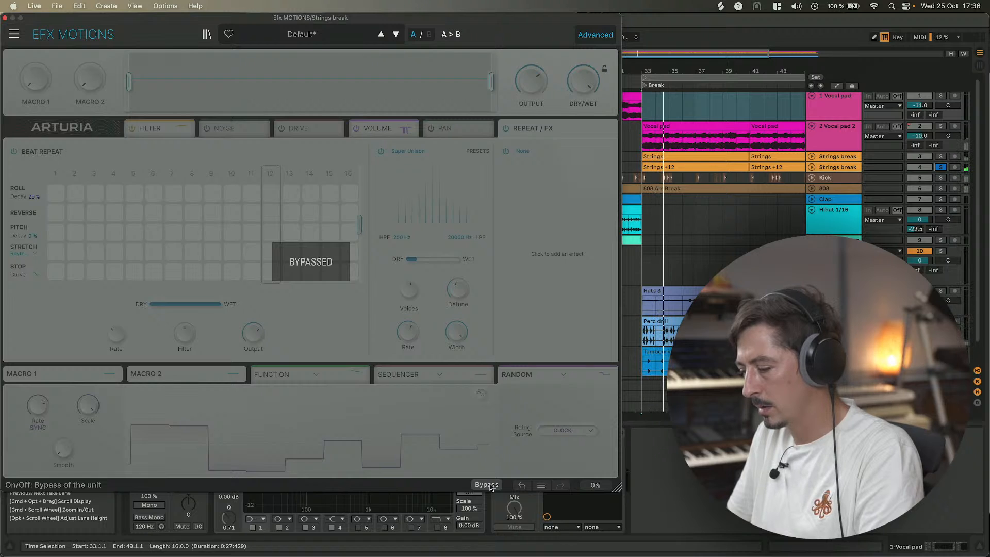
left_click(486, 485)
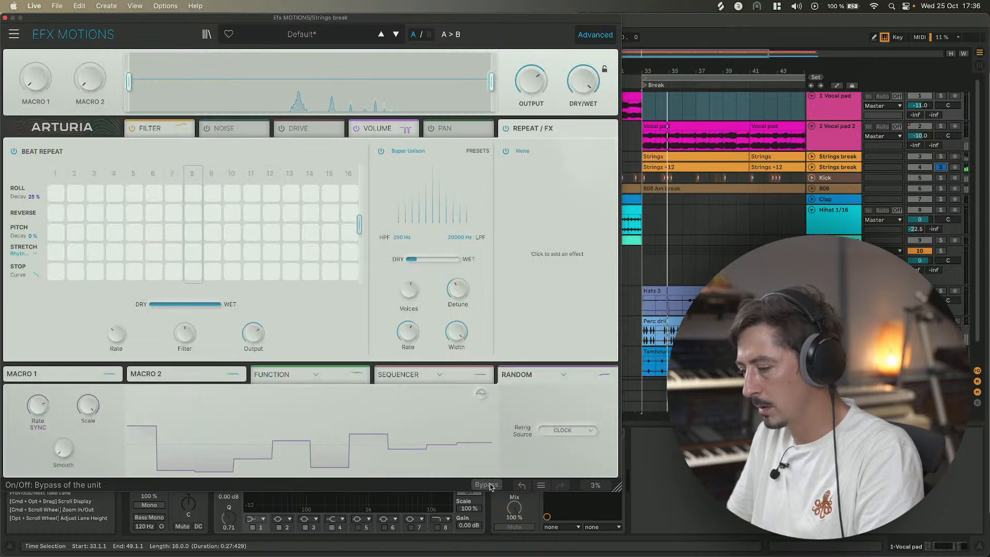
left_click(5, 17)
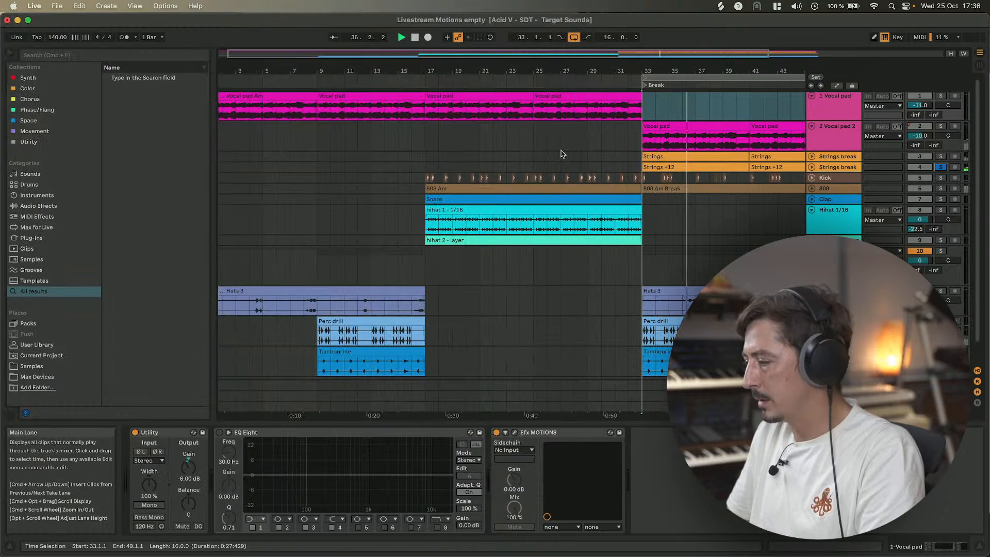
Unsolo the Strings break track and set the arrangement time selection from bar 17 to bar 49.
left_click(940, 167)
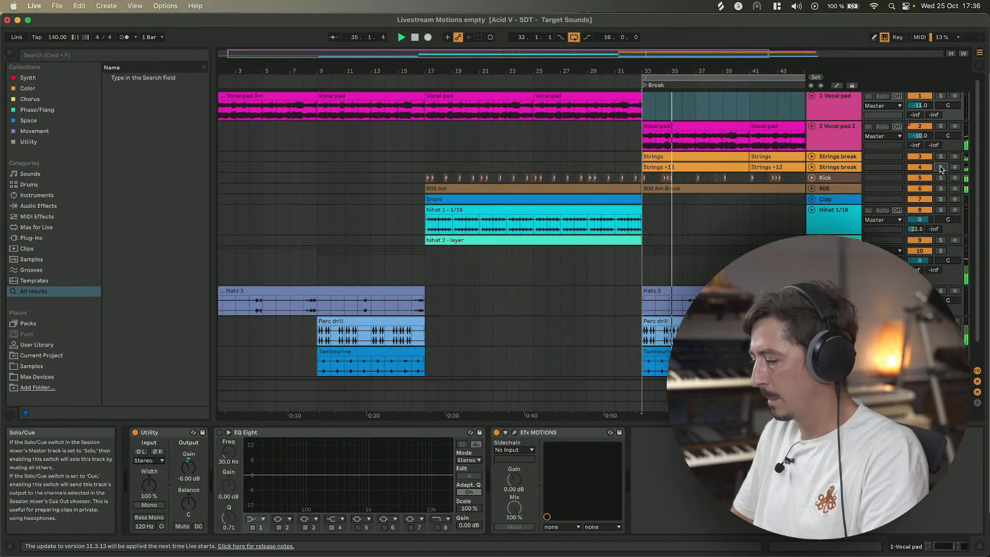
scroll(735, 238, "right", 5)
scroll(735, 238, "right", 4)
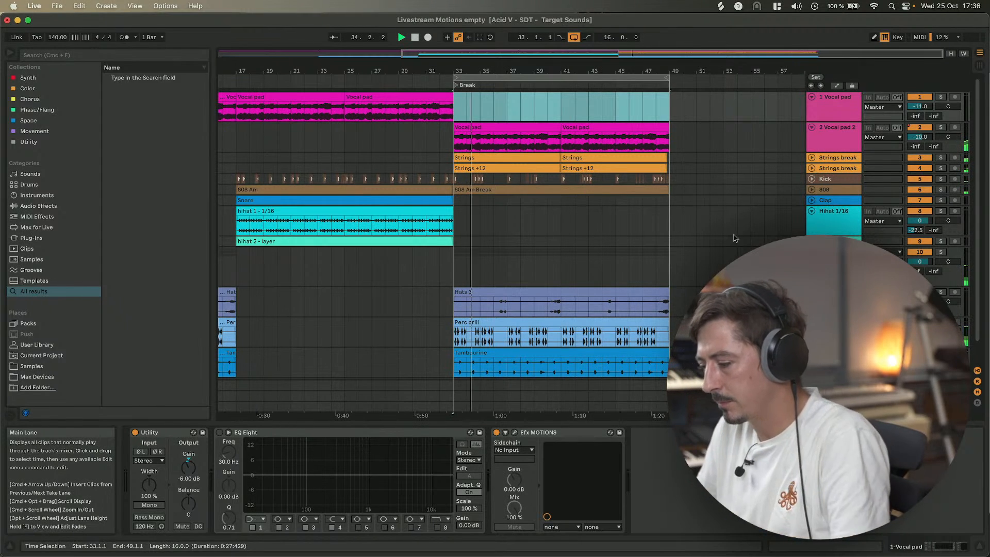
scroll(493, 135, "down", 4)
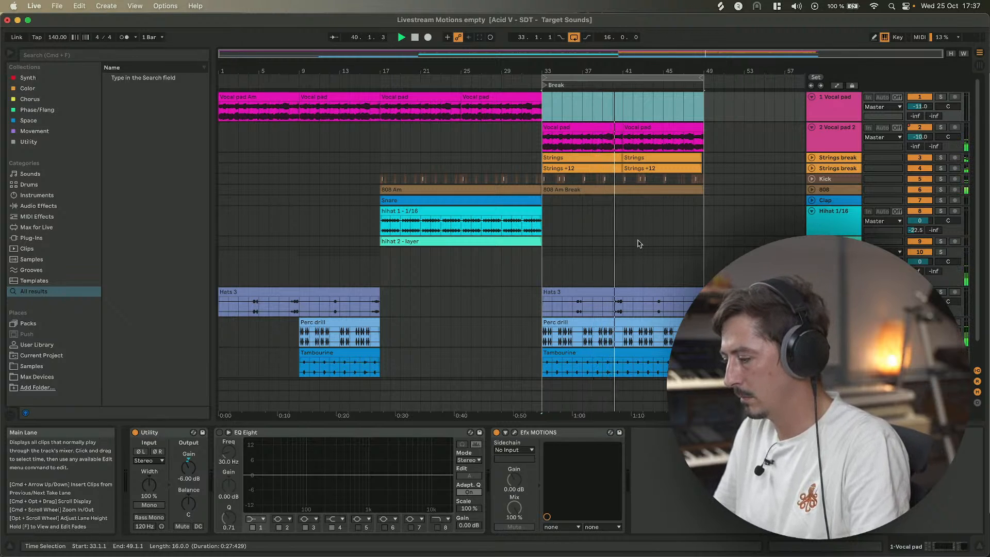
left_click_drag(542, 78, 380, 94)
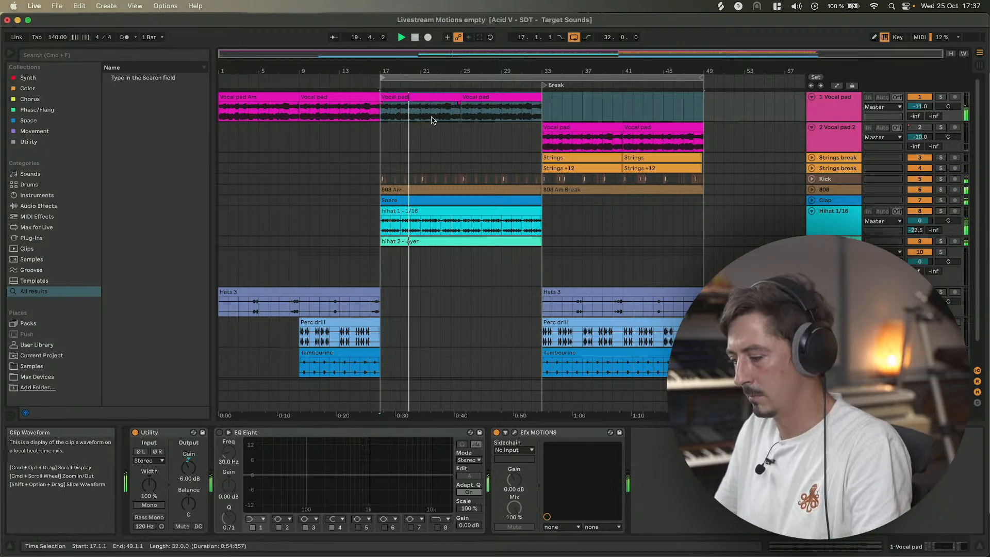
scroll(432, 120, "down", 1)
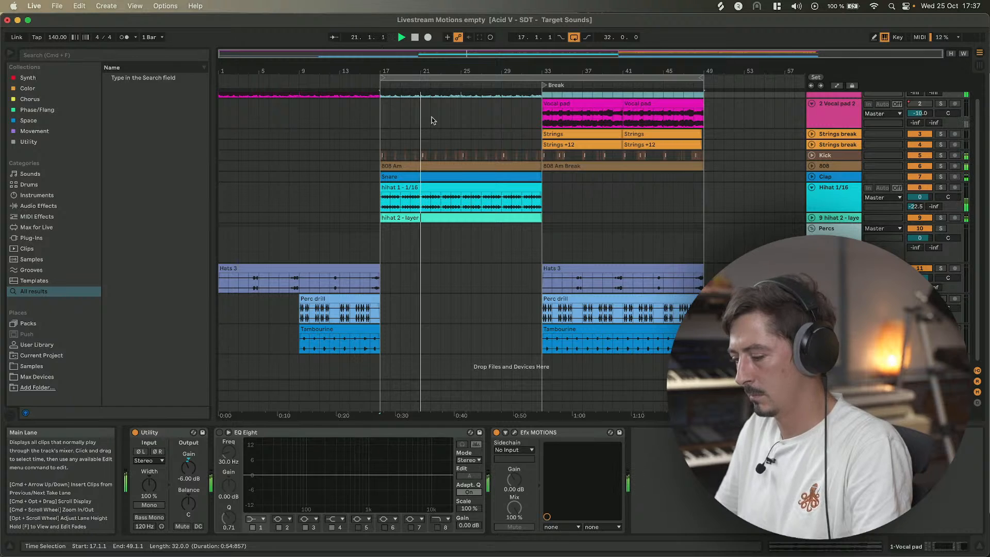
scroll(432, 120, "up", 1)
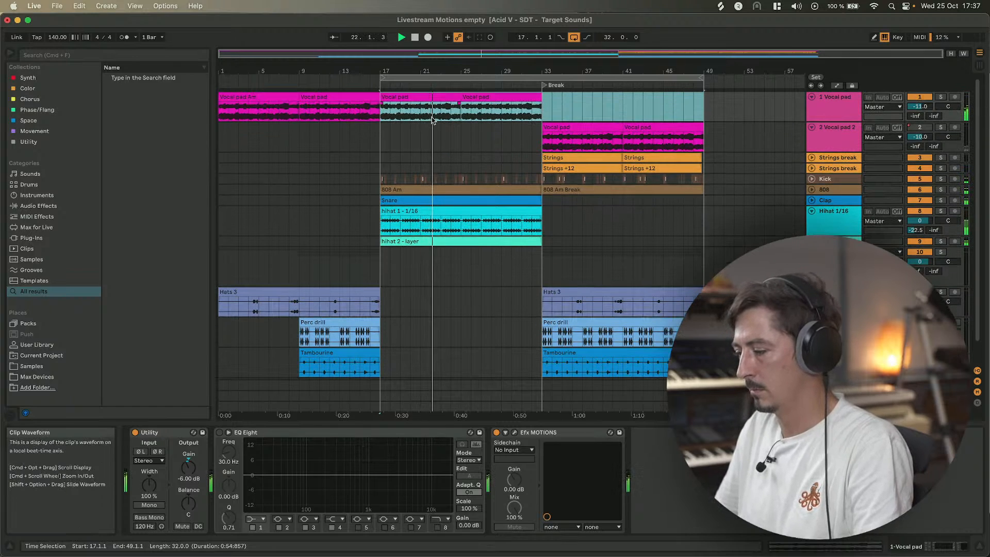
scroll(432, 120, "down", 1)
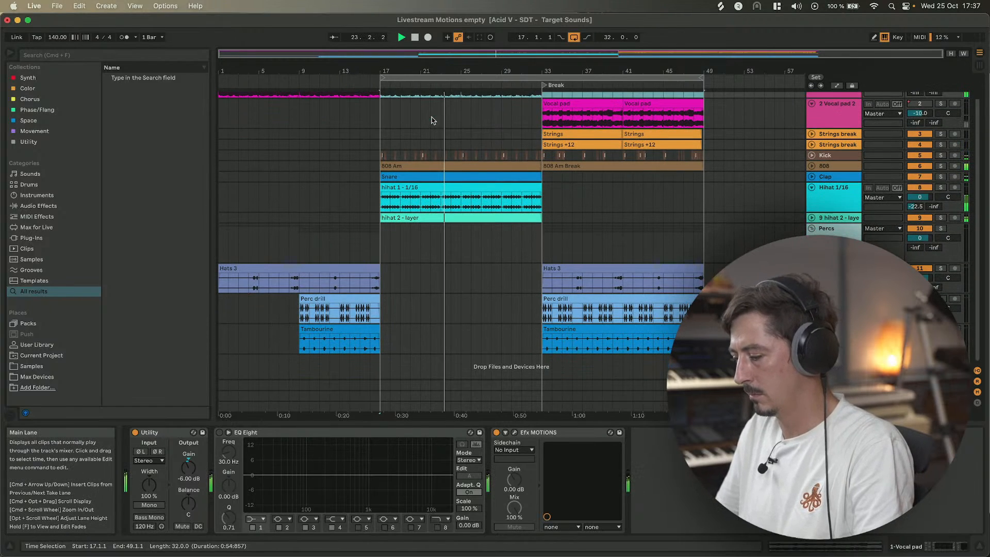
scroll(432, 120, "up", 1)
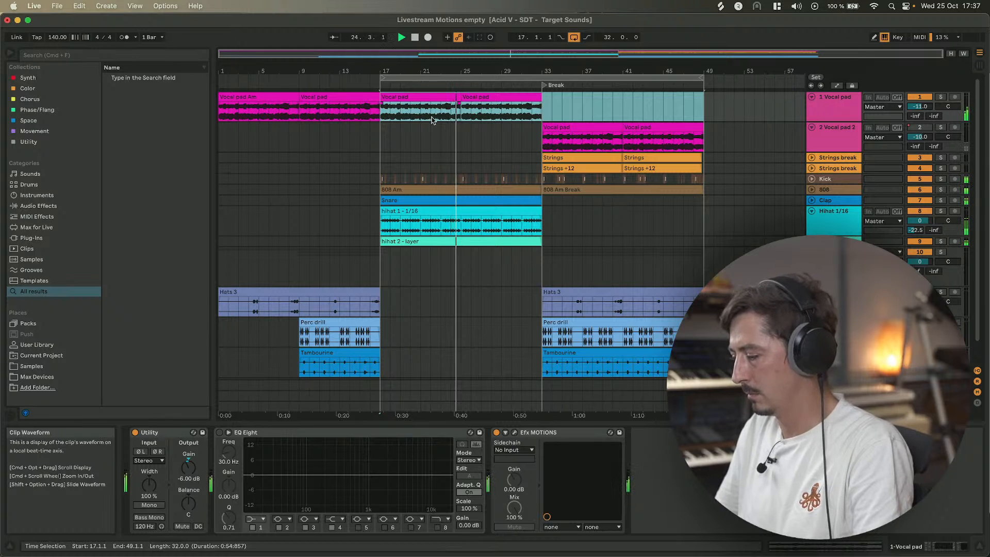
scroll(432, 120, "down", 1)
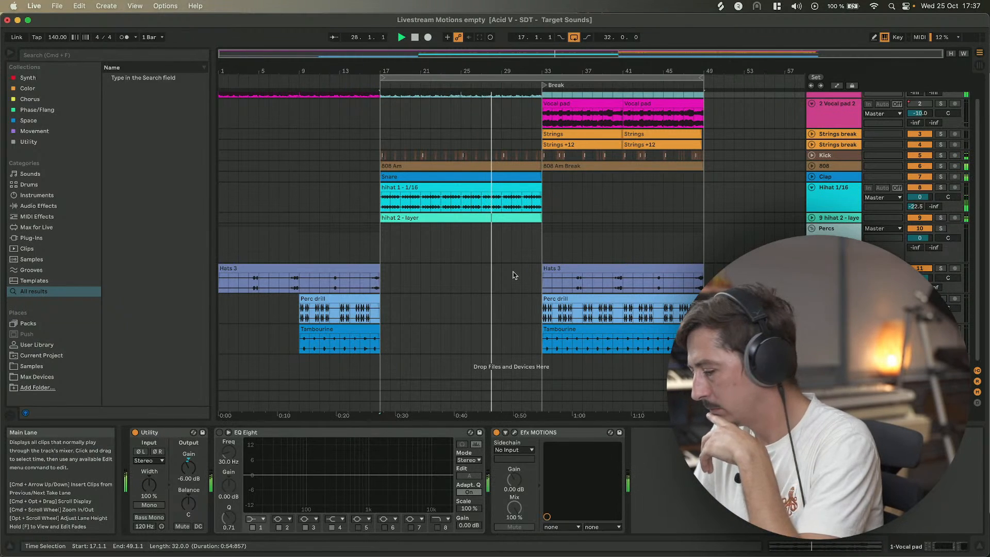
scroll(426, 133, "up", 1)
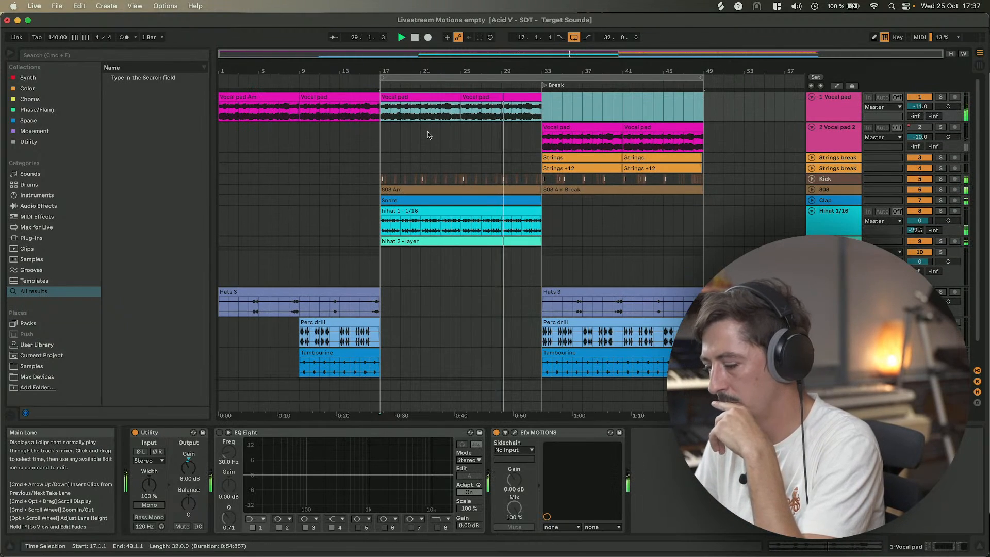
Mute the Kick track during playback.
left_click(542, 109)
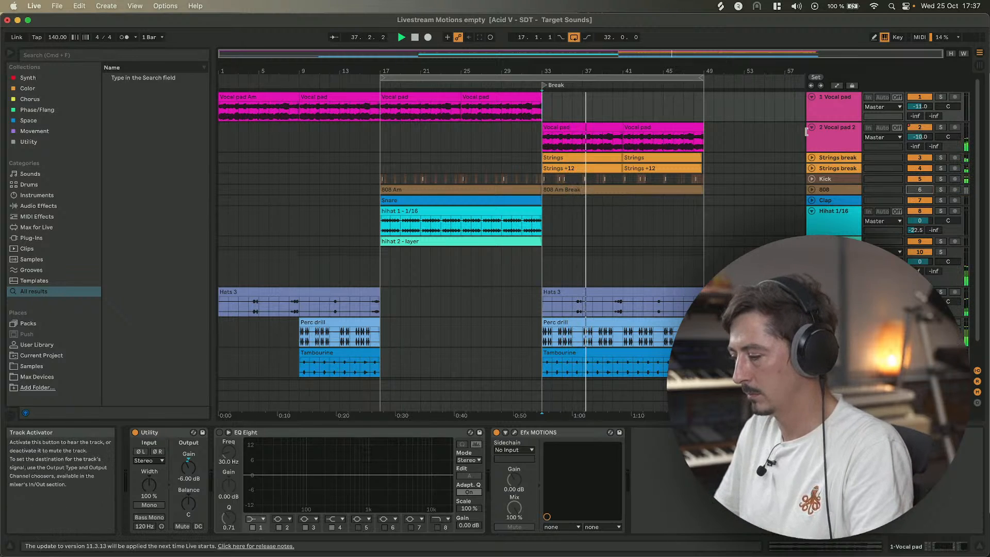
left_click(919, 181)
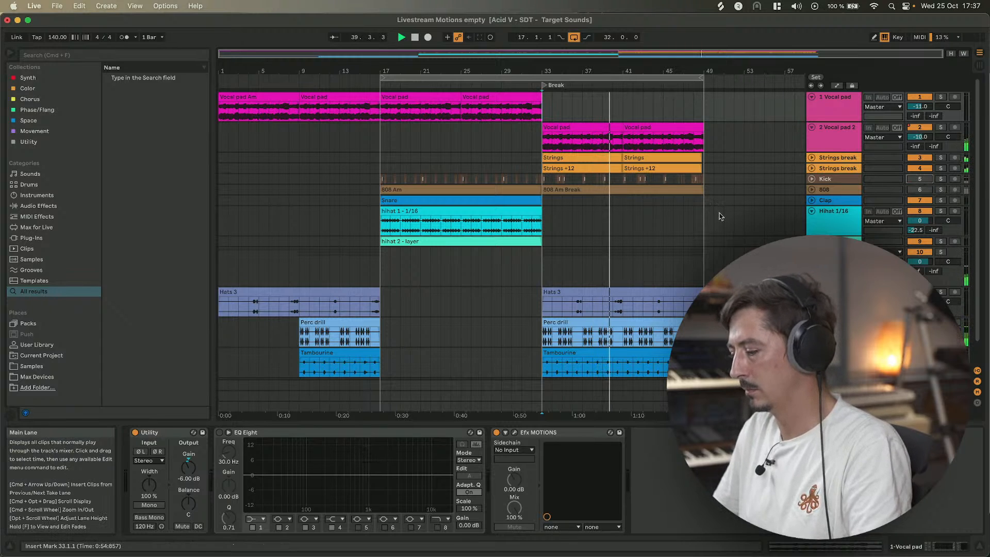
scroll(720, 217, "down", 2)
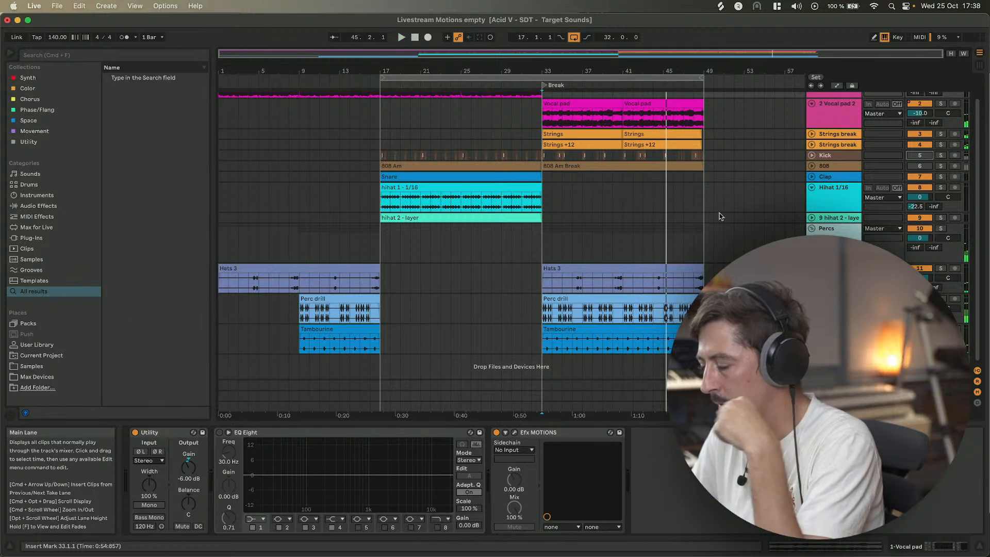
scroll(720, 216, "up", 2)
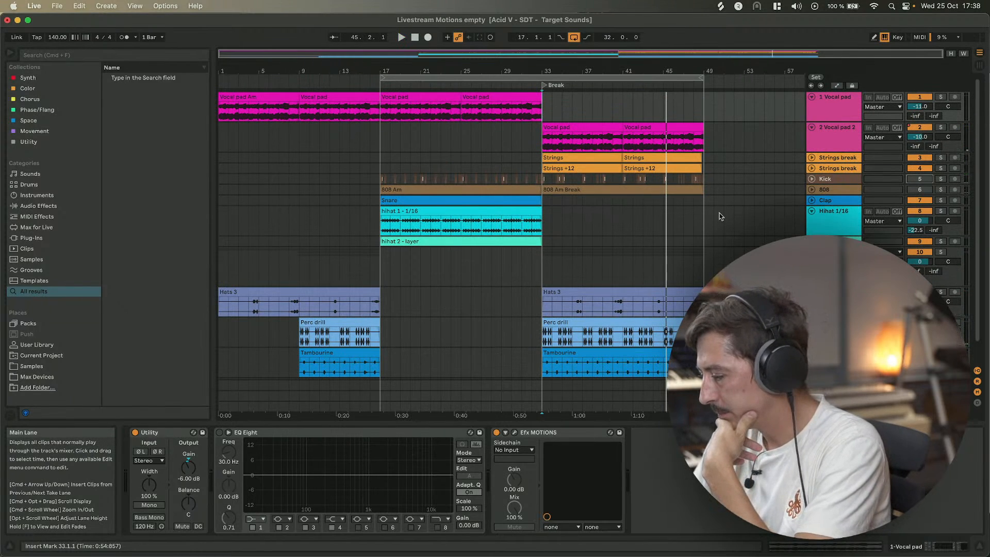
Select the 808 track, unmute the Kick track and mute the 808 track instead.
left_click(830, 191)
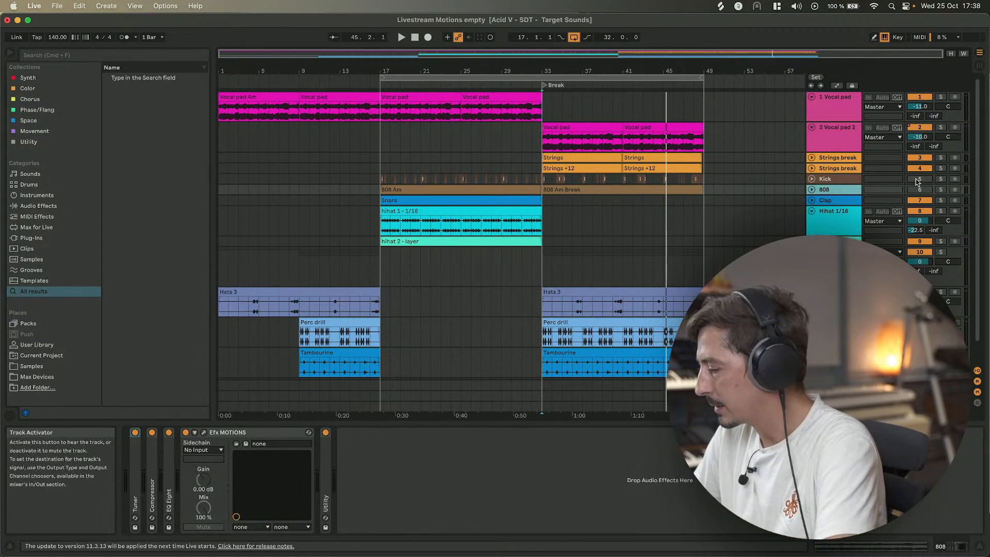
left_click(917, 181)
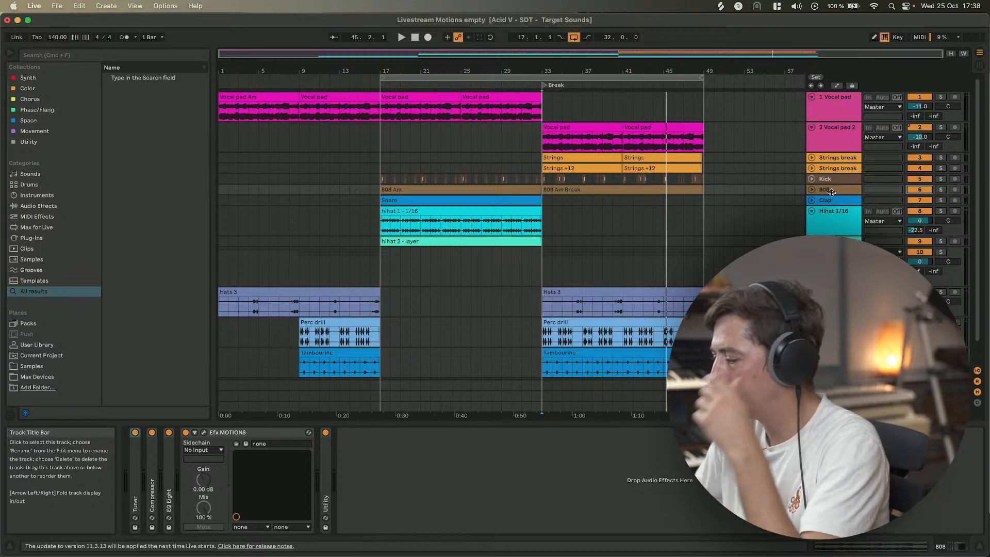
left_click(807, 189)
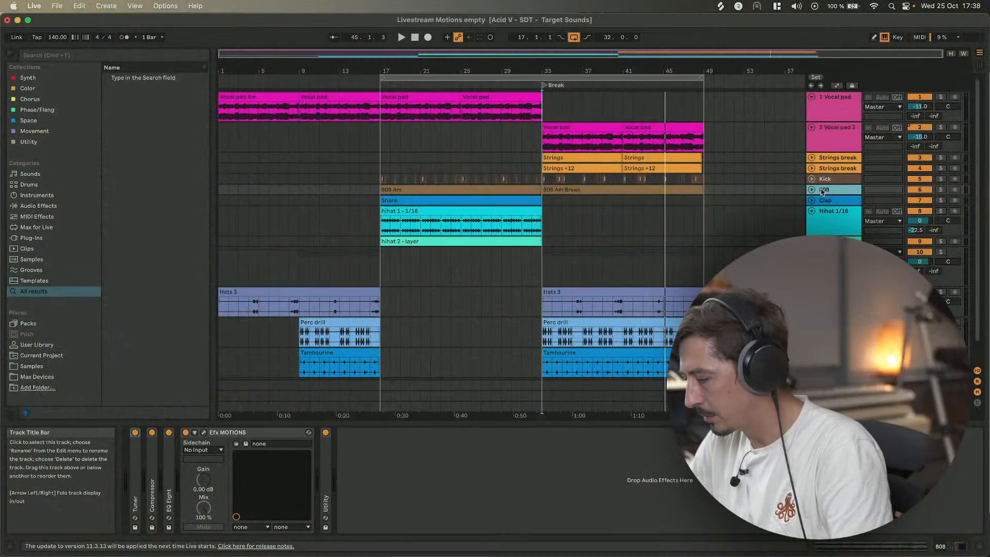
scroll(511, 232, "down", 1)
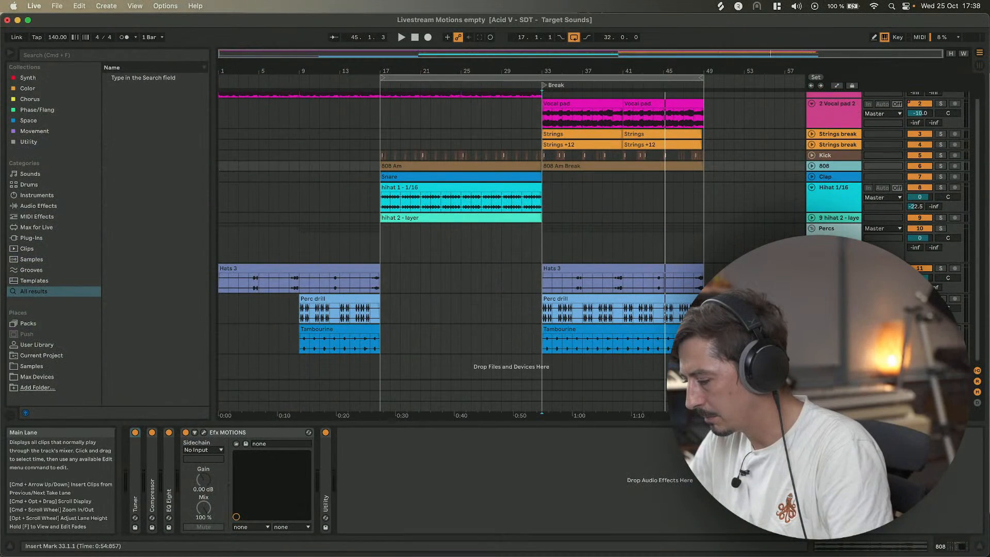
scroll(835, 211, "up", 1)
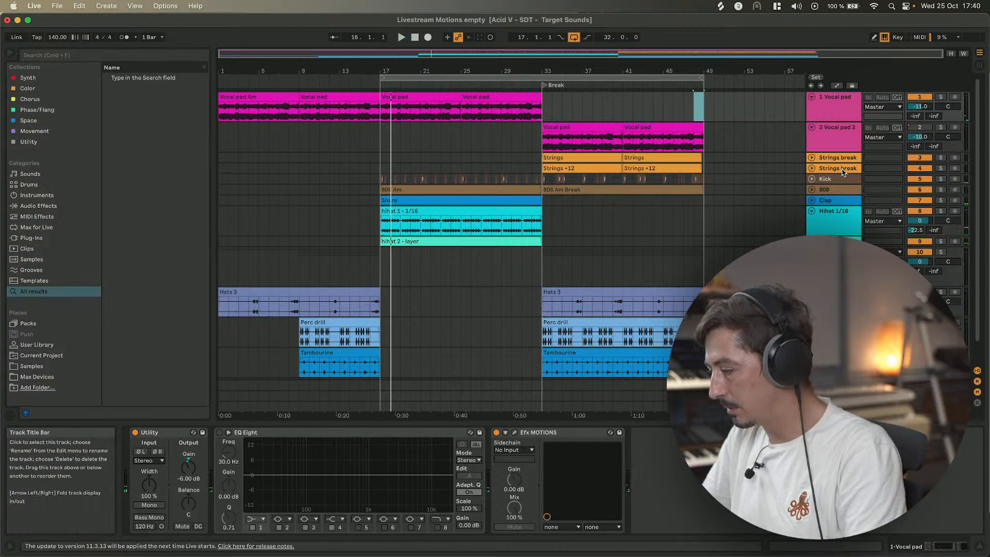
Group the two Vocal pad tracks.
left_click(835, 109)
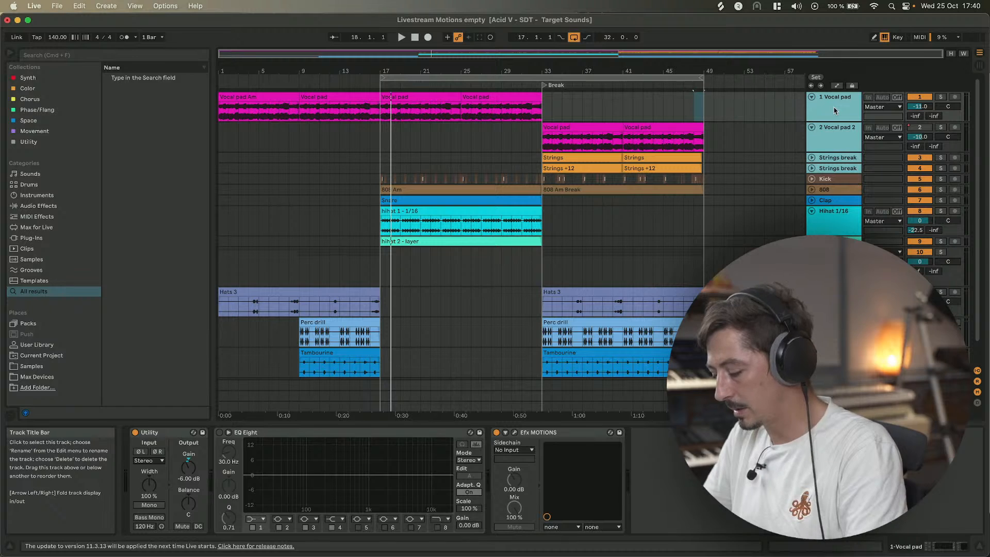
key("super+g")
Search the browser for motions and load Efx MOTIONS onto the new group track.
key("super+f")
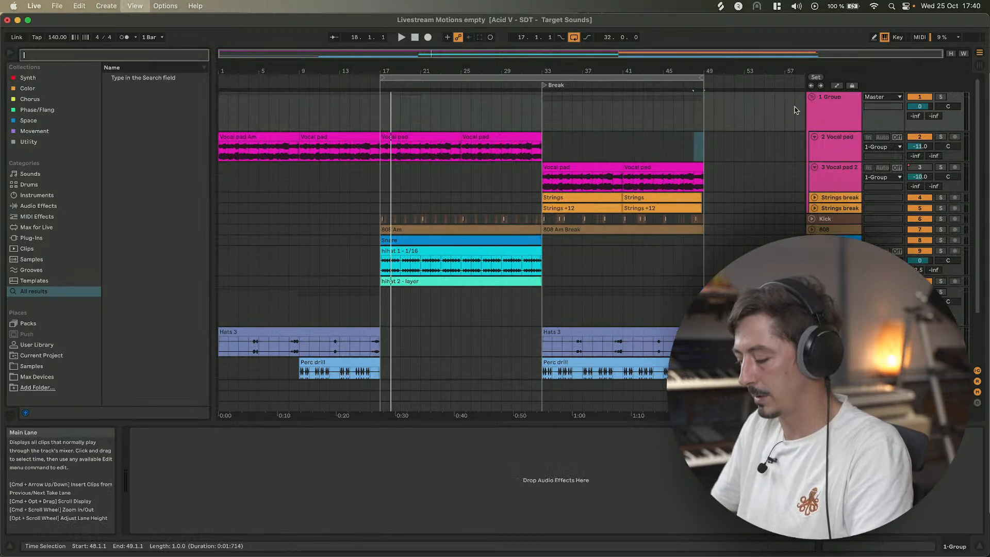
type("motions")
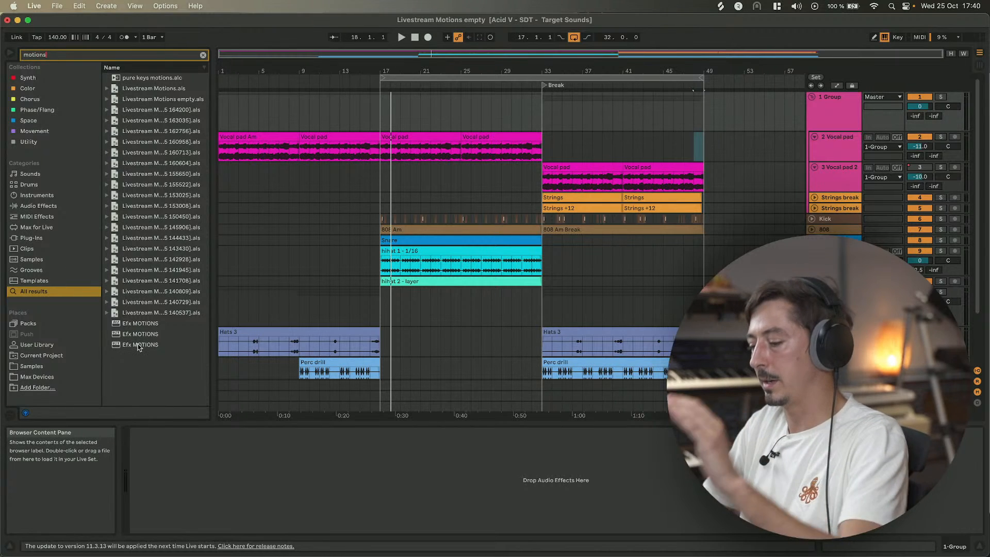
double_click(138, 347)
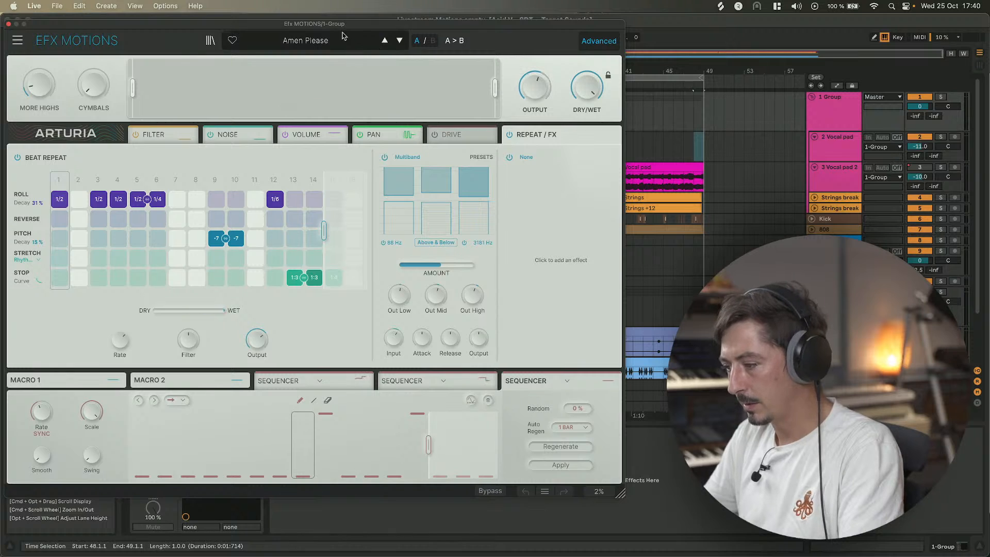
left_click_drag(339, 30, 438, 28)
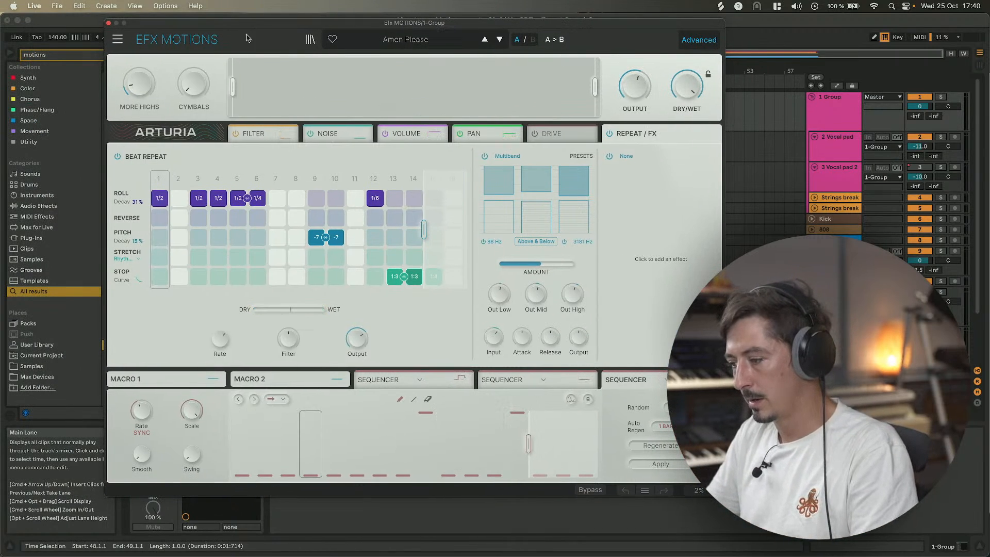
Load the Default preset and switch off the Filter, Noise, Drive, Volume and Pan modules.
left_click(118, 39)
left_click(131, 53)
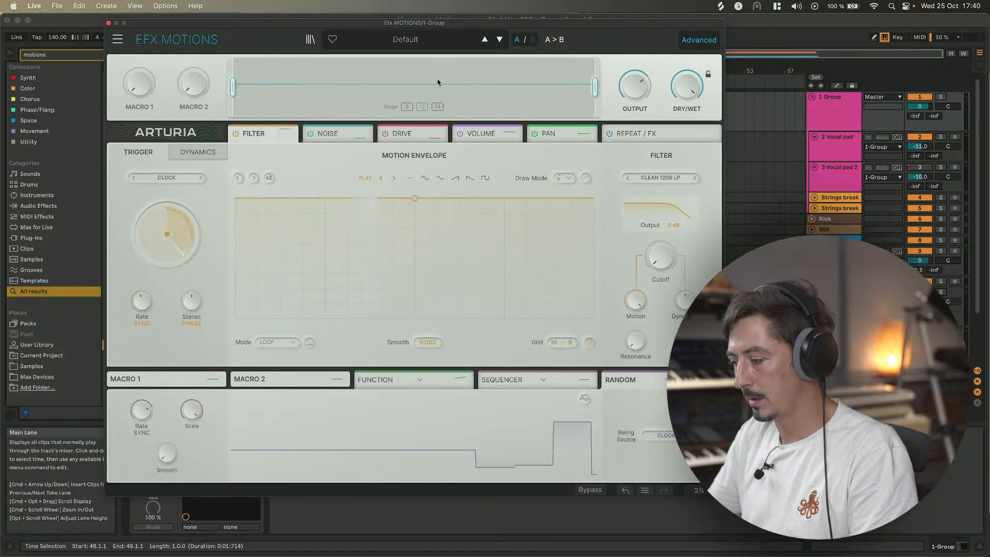
left_click(235, 133)
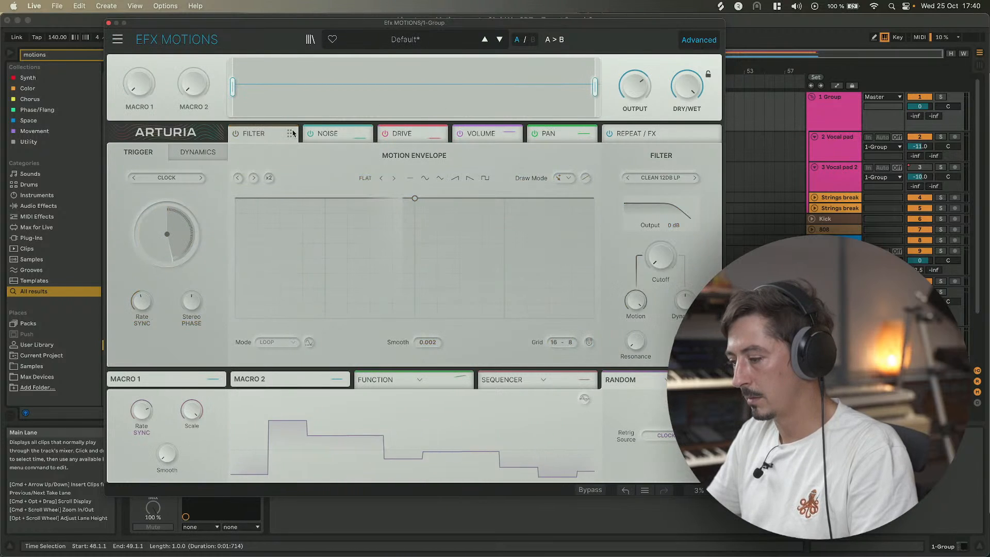
left_click(310, 134)
left_click(385, 133)
left_click(460, 134)
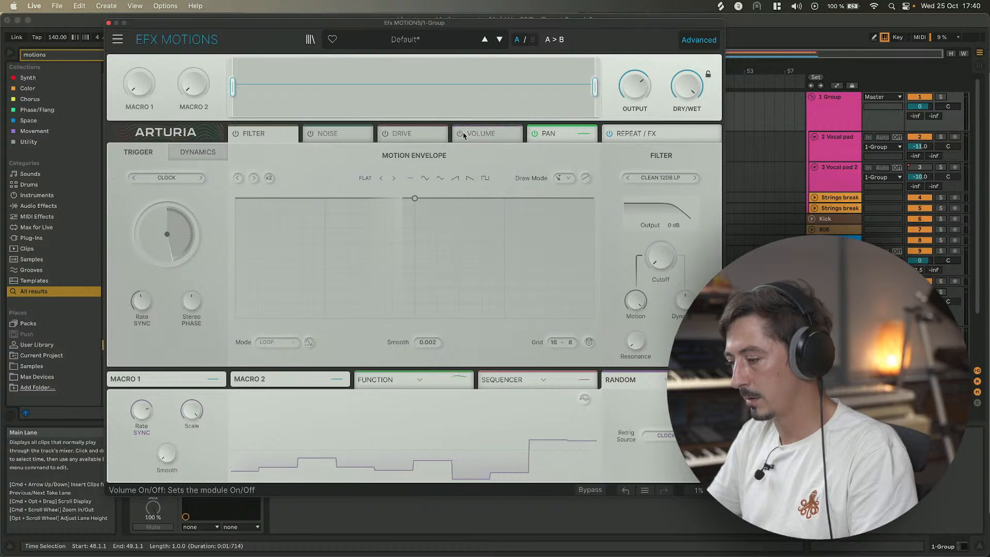
left_click(535, 134)
Open the Repeat / FX module and add Stop steps at steps 15 and 16 of the Beat Repeat grid.
left_click(639, 134)
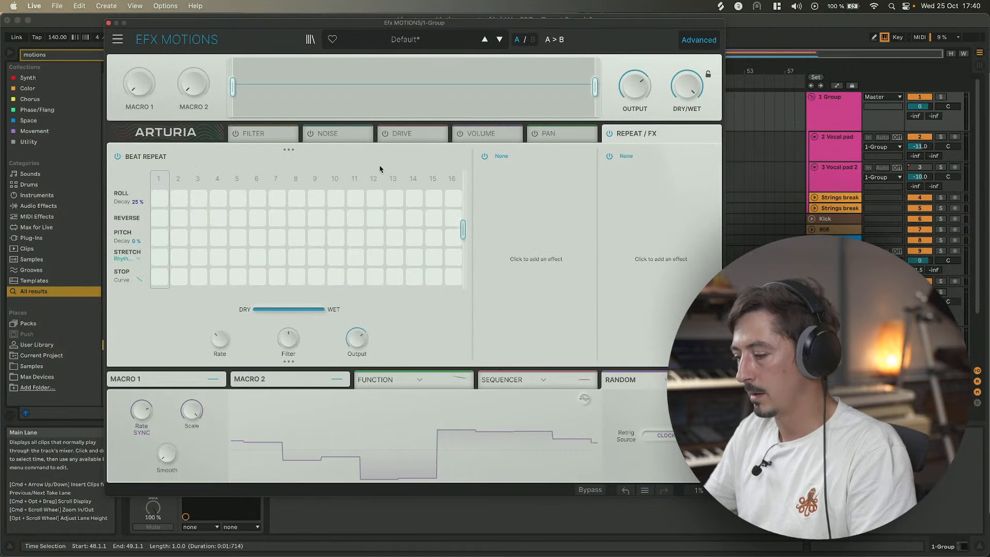
left_click(453, 278)
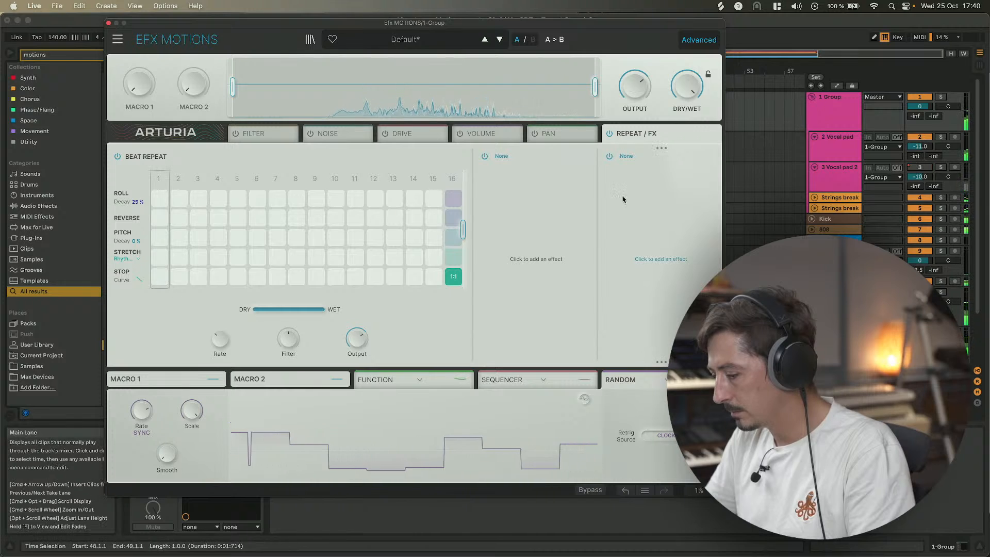
left_click_drag(225, 24, 289, 109)
left_click(500, 366)
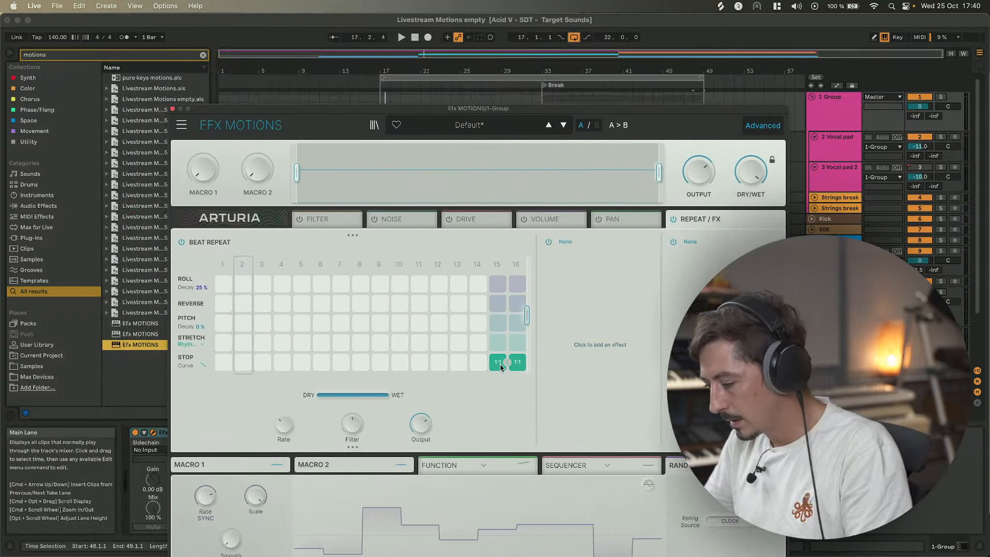
Hide the plugin window and play back the arrangement with the group track selected to hear the Beat Repeat.
key("space")
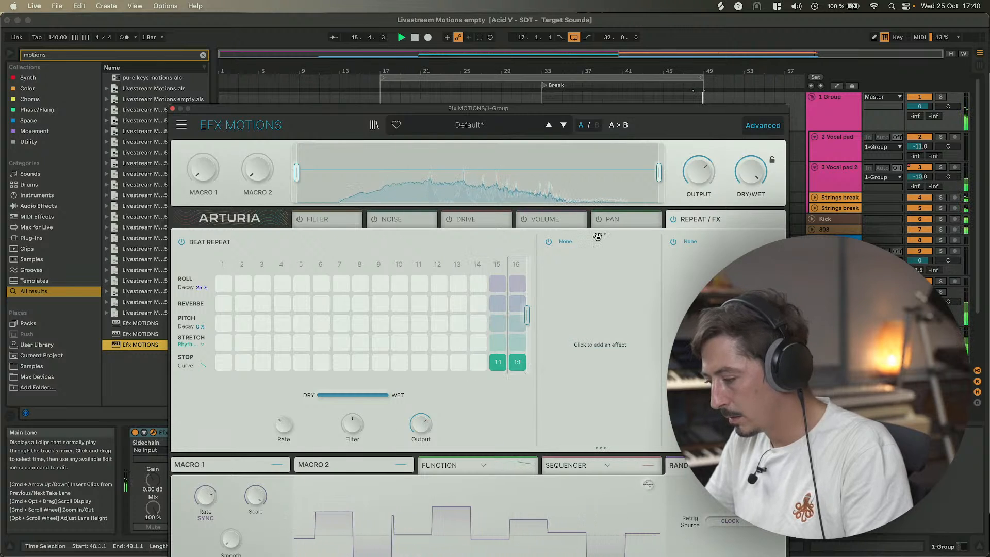
key("super+alt+p")
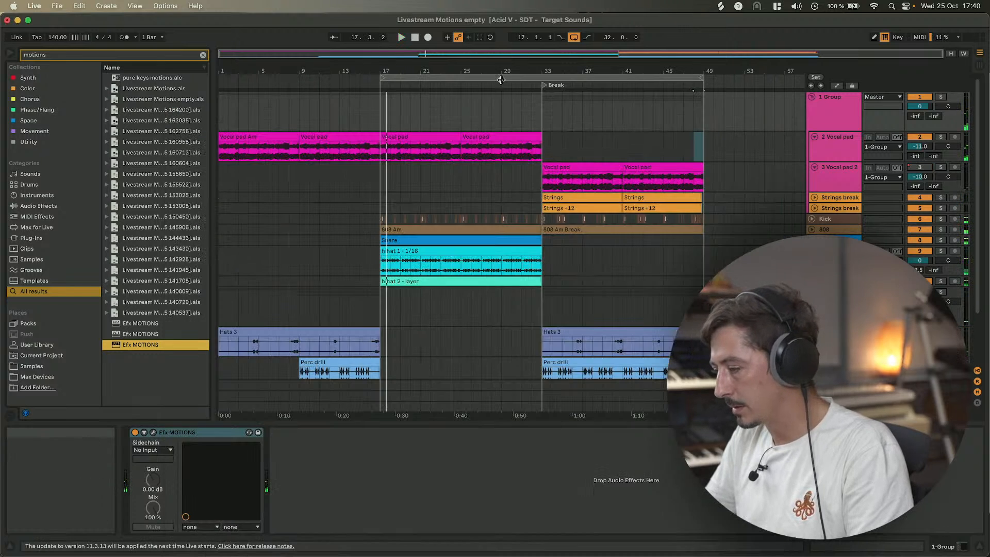
left_click(832, 109)
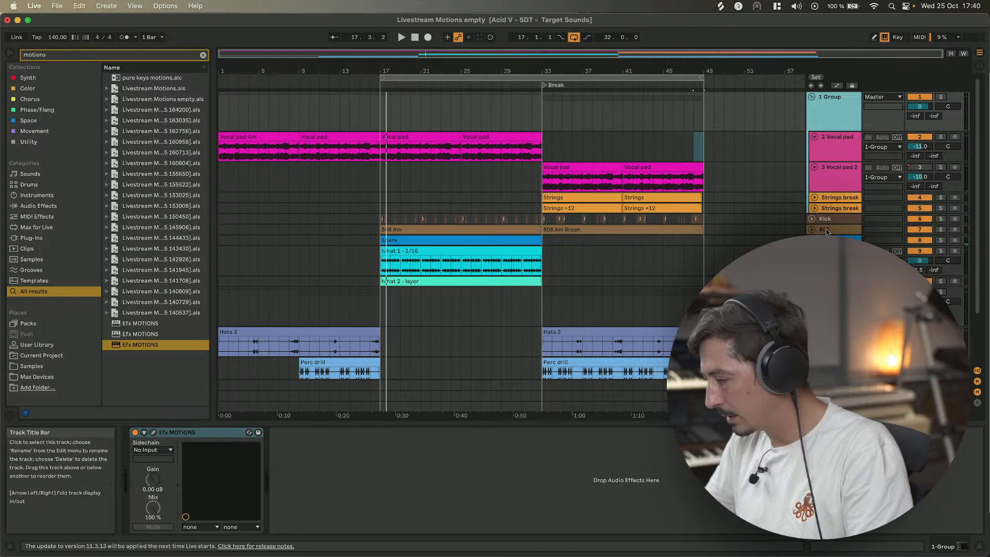
left_click_drag(827, 232, 823, 220)
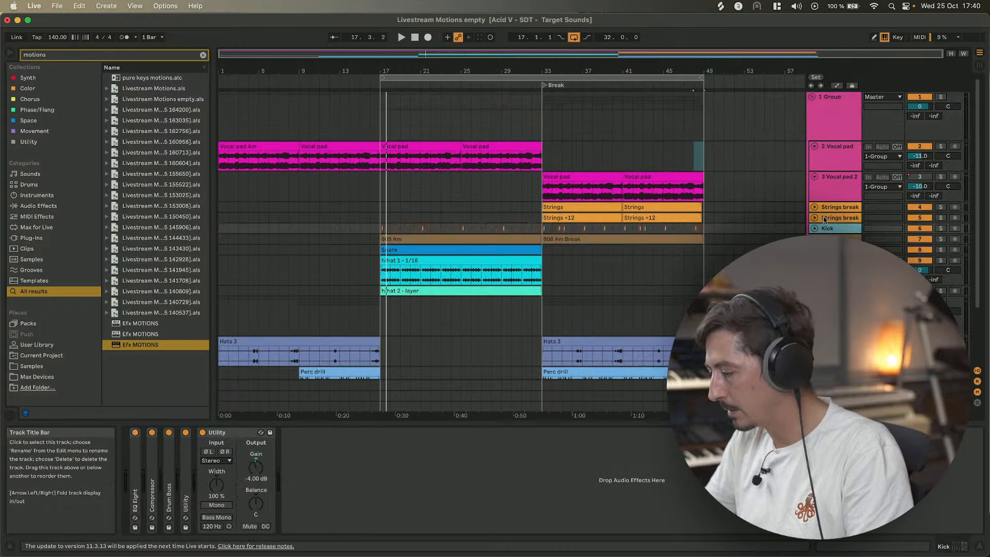
left_click(586, 124)
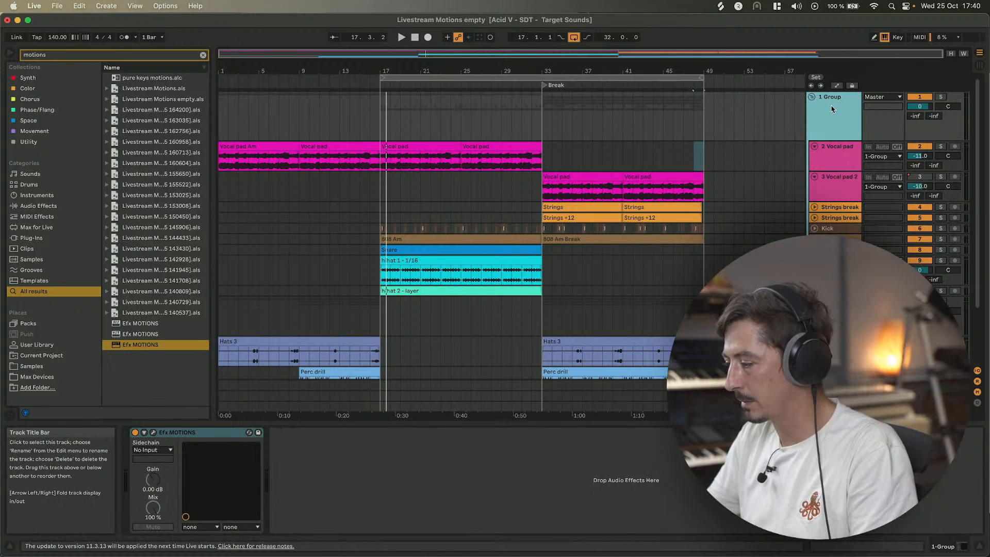
key("space")
Reopen the plugin window, remove the step 15 Stop and set the step 16 Stop to 1:4.
left_click(153, 433)
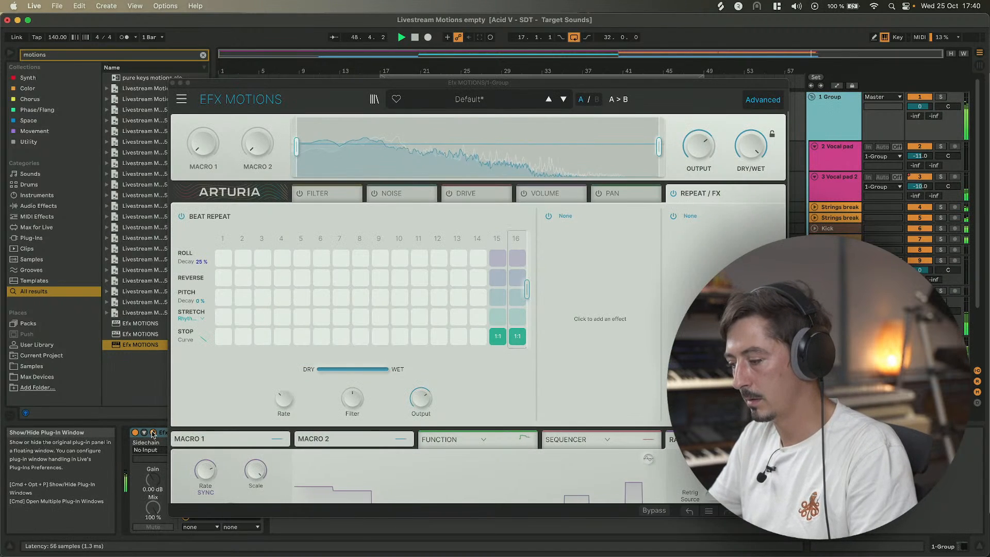
left_click(498, 336)
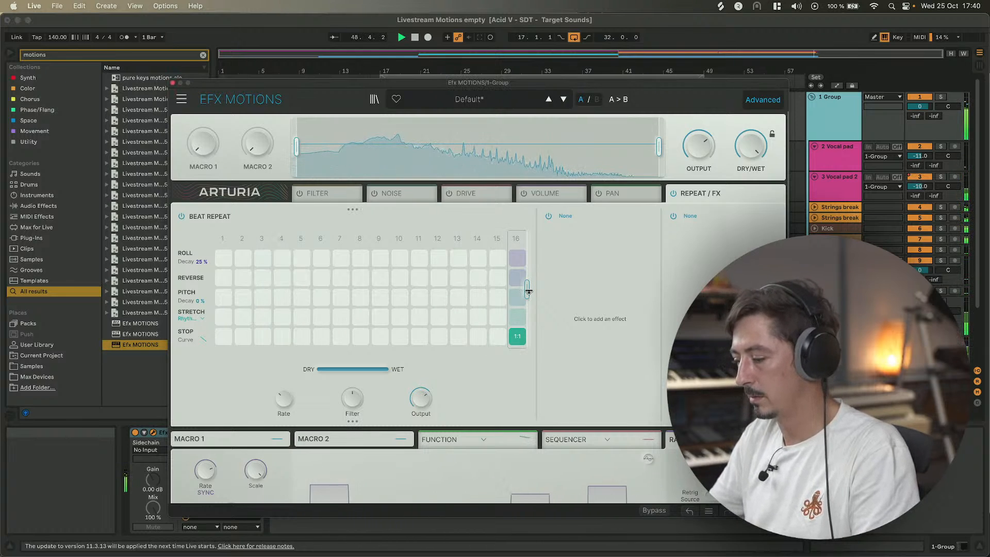
key("space")
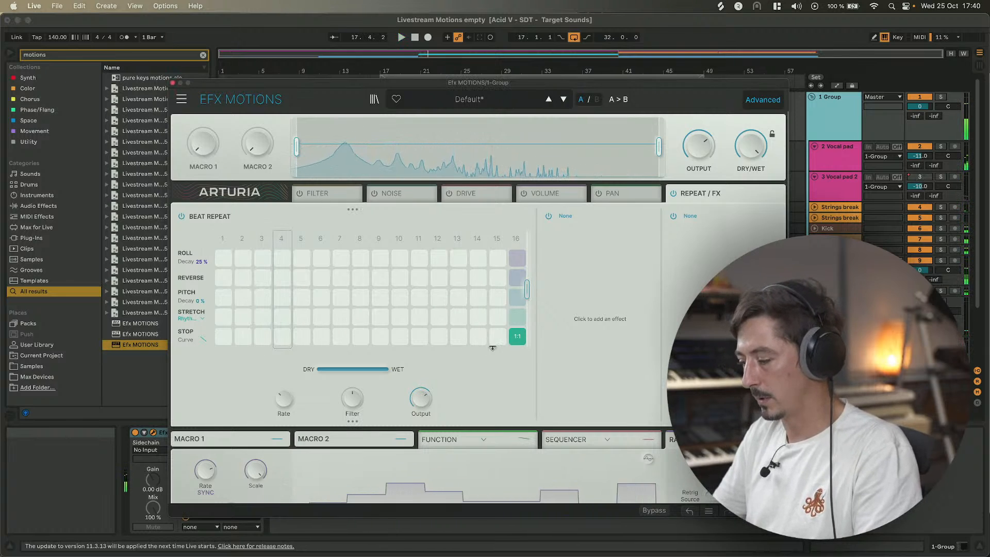
left_click_drag(517, 336, 517, 321)
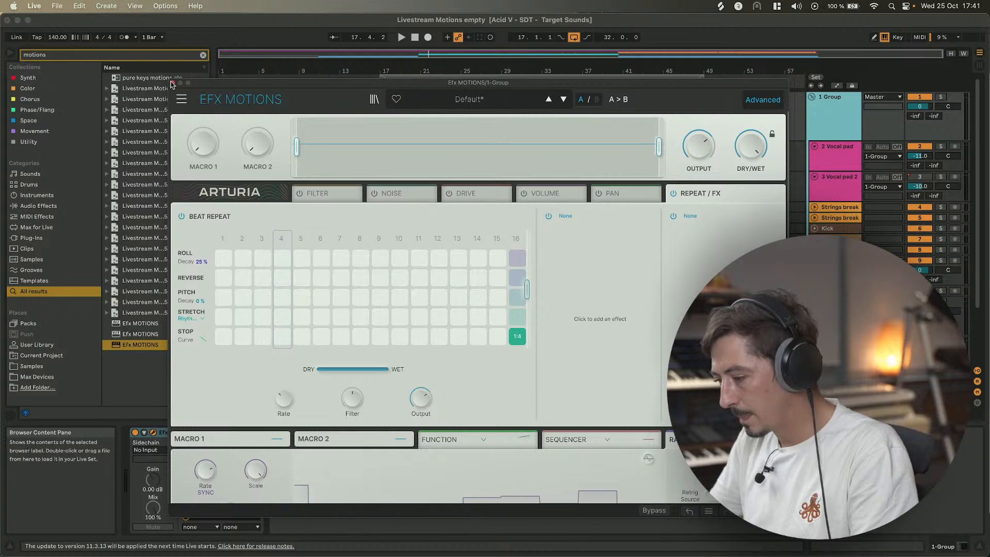
Close the plugin window, play back the arrangement and inspect the end of the Break section around bar 48.
left_click(173, 83)
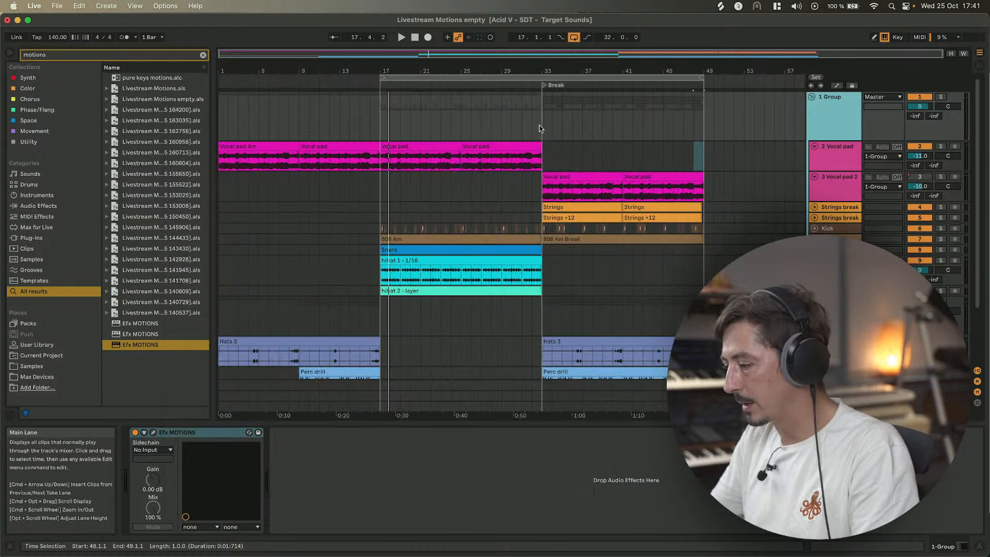
left_click(541, 129)
key("space")
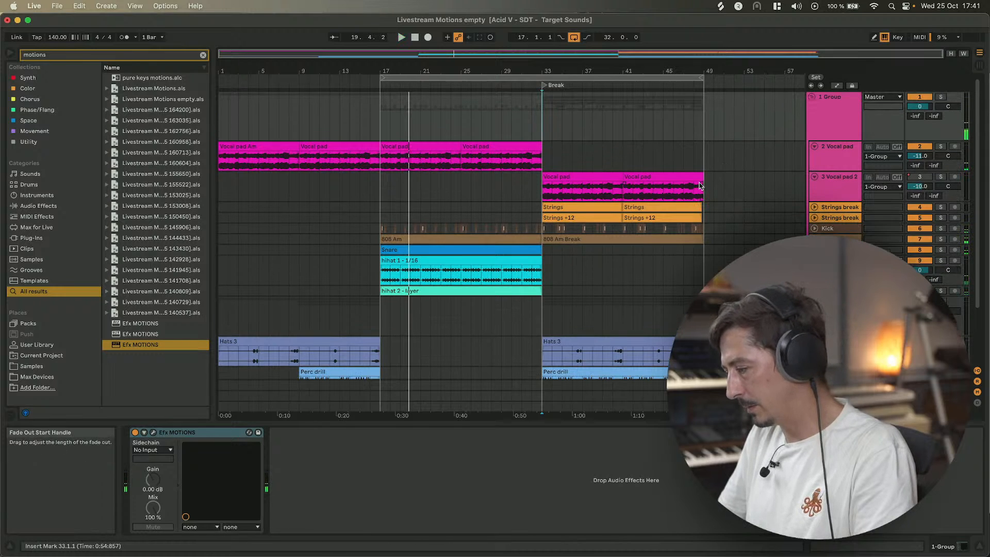
left_click_drag(699, 70, 705, 186)
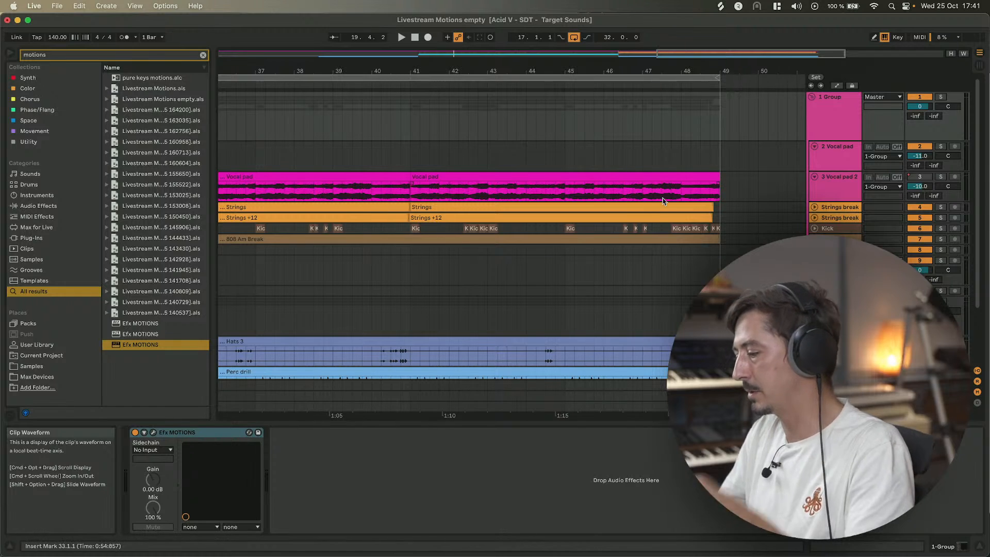
scroll(663, 201, "left", 1)
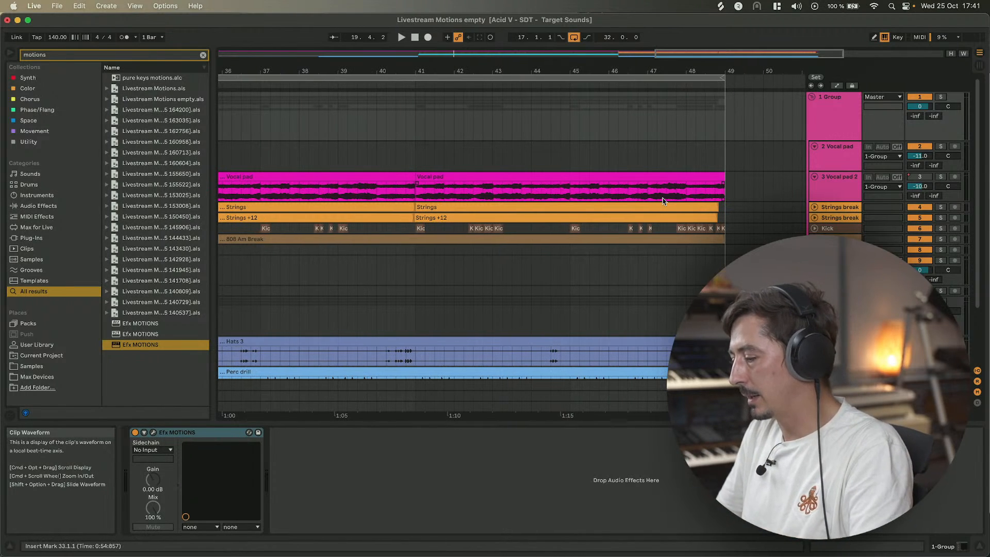
scroll(663, 201, "down", 5)
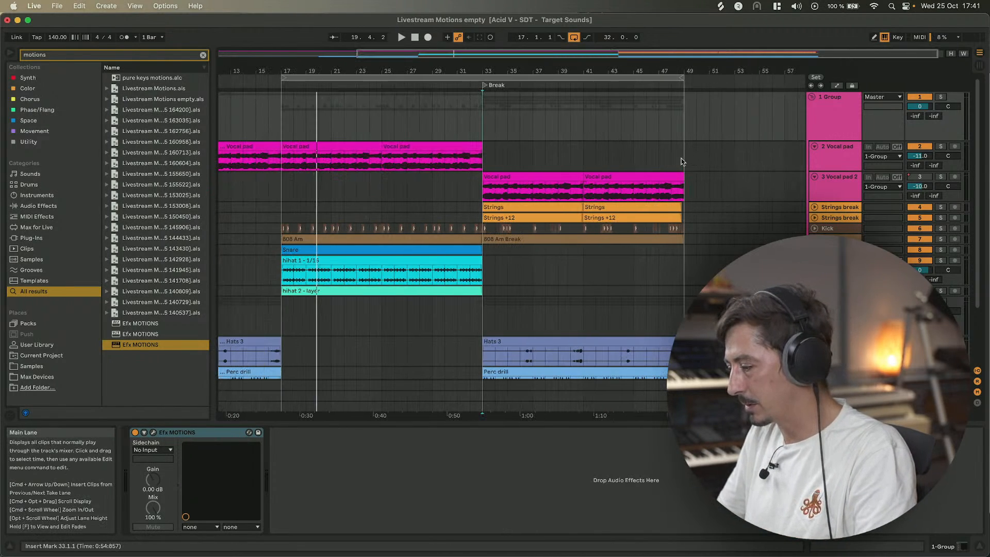
left_click_drag(679, 161, 683, 160)
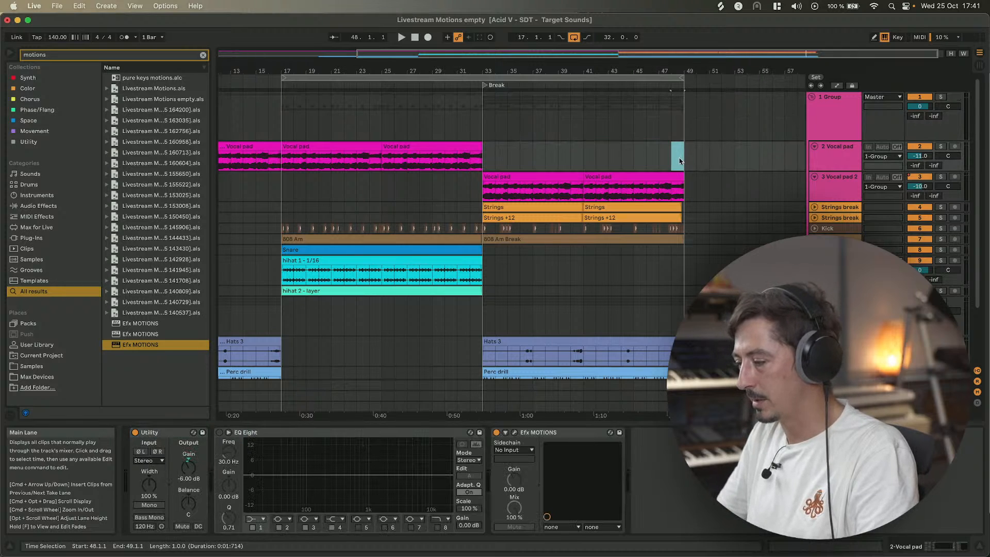
scroll(676, 148, "left", 10)
scroll(677, 148, "left", 2)
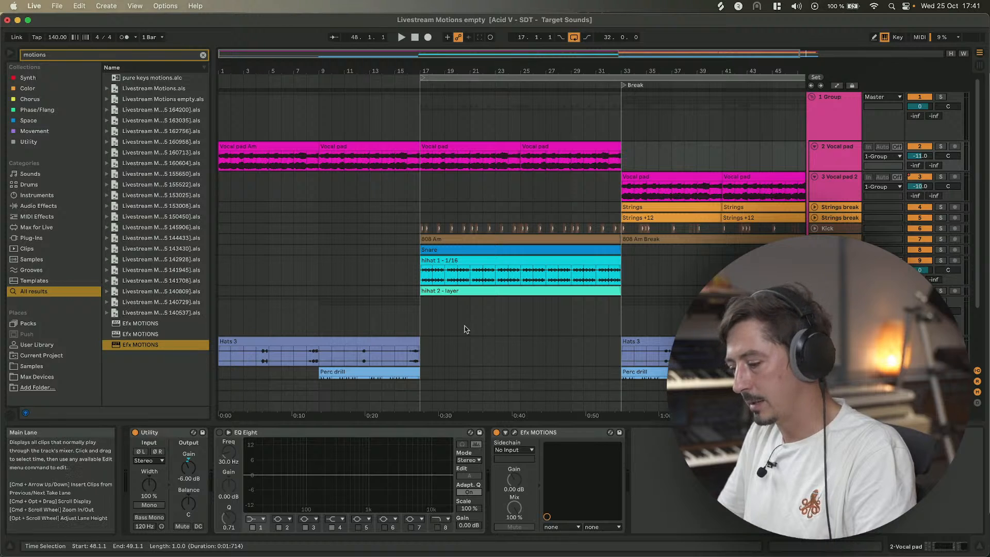
scroll(381, 295, "down", 5)
Browse the Efx MOTIONS preset categories in the preset list and close it without loading one.
left_click(381, 292)
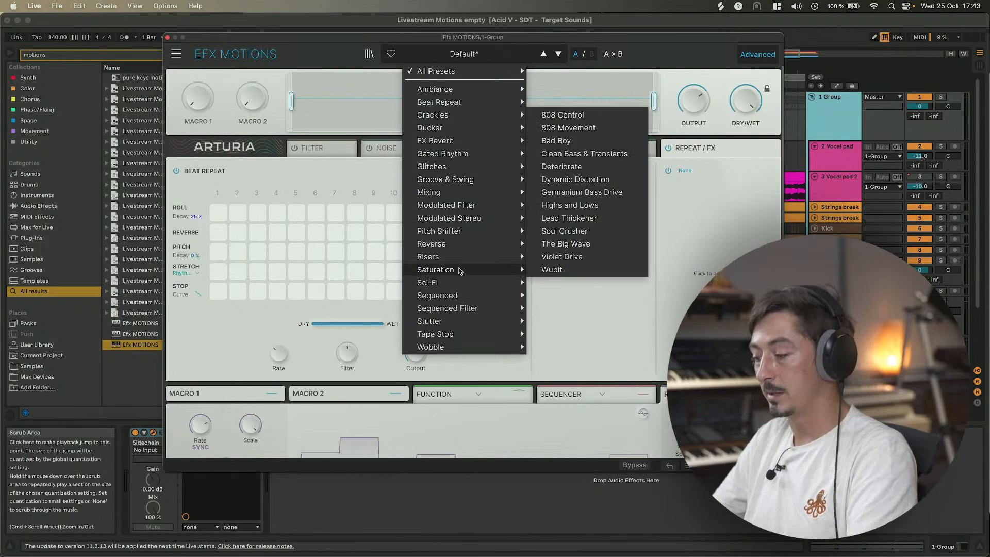
mouse_move(456, 196)
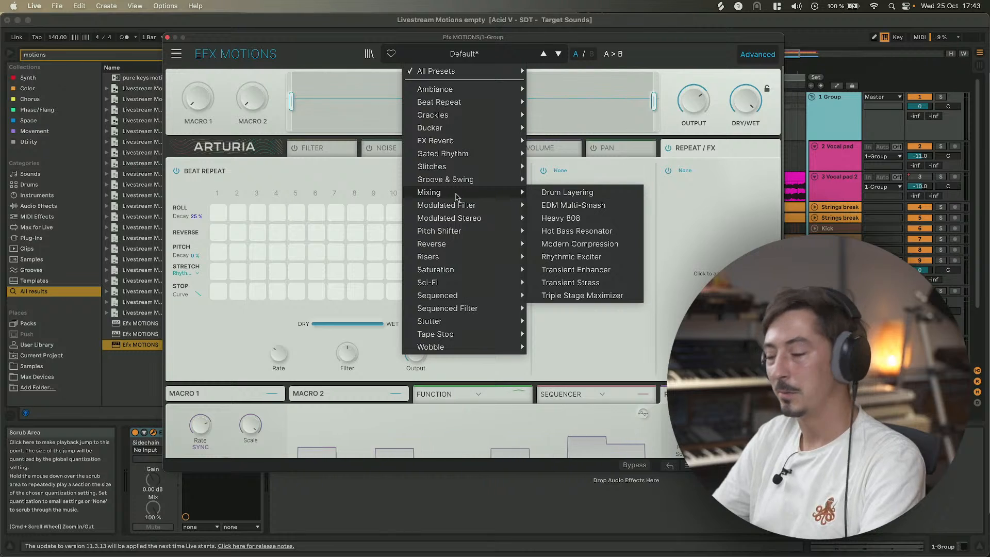
left_click(227, 149)
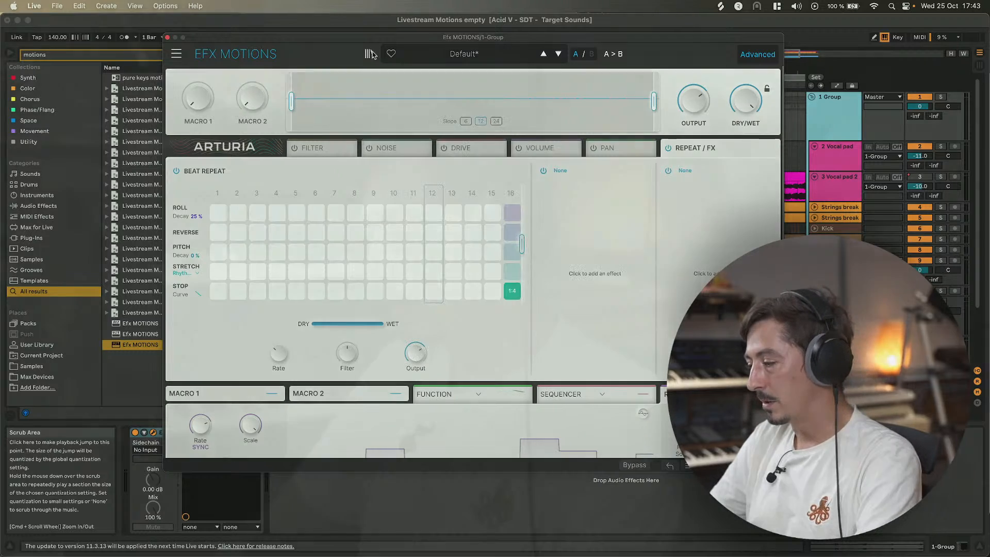